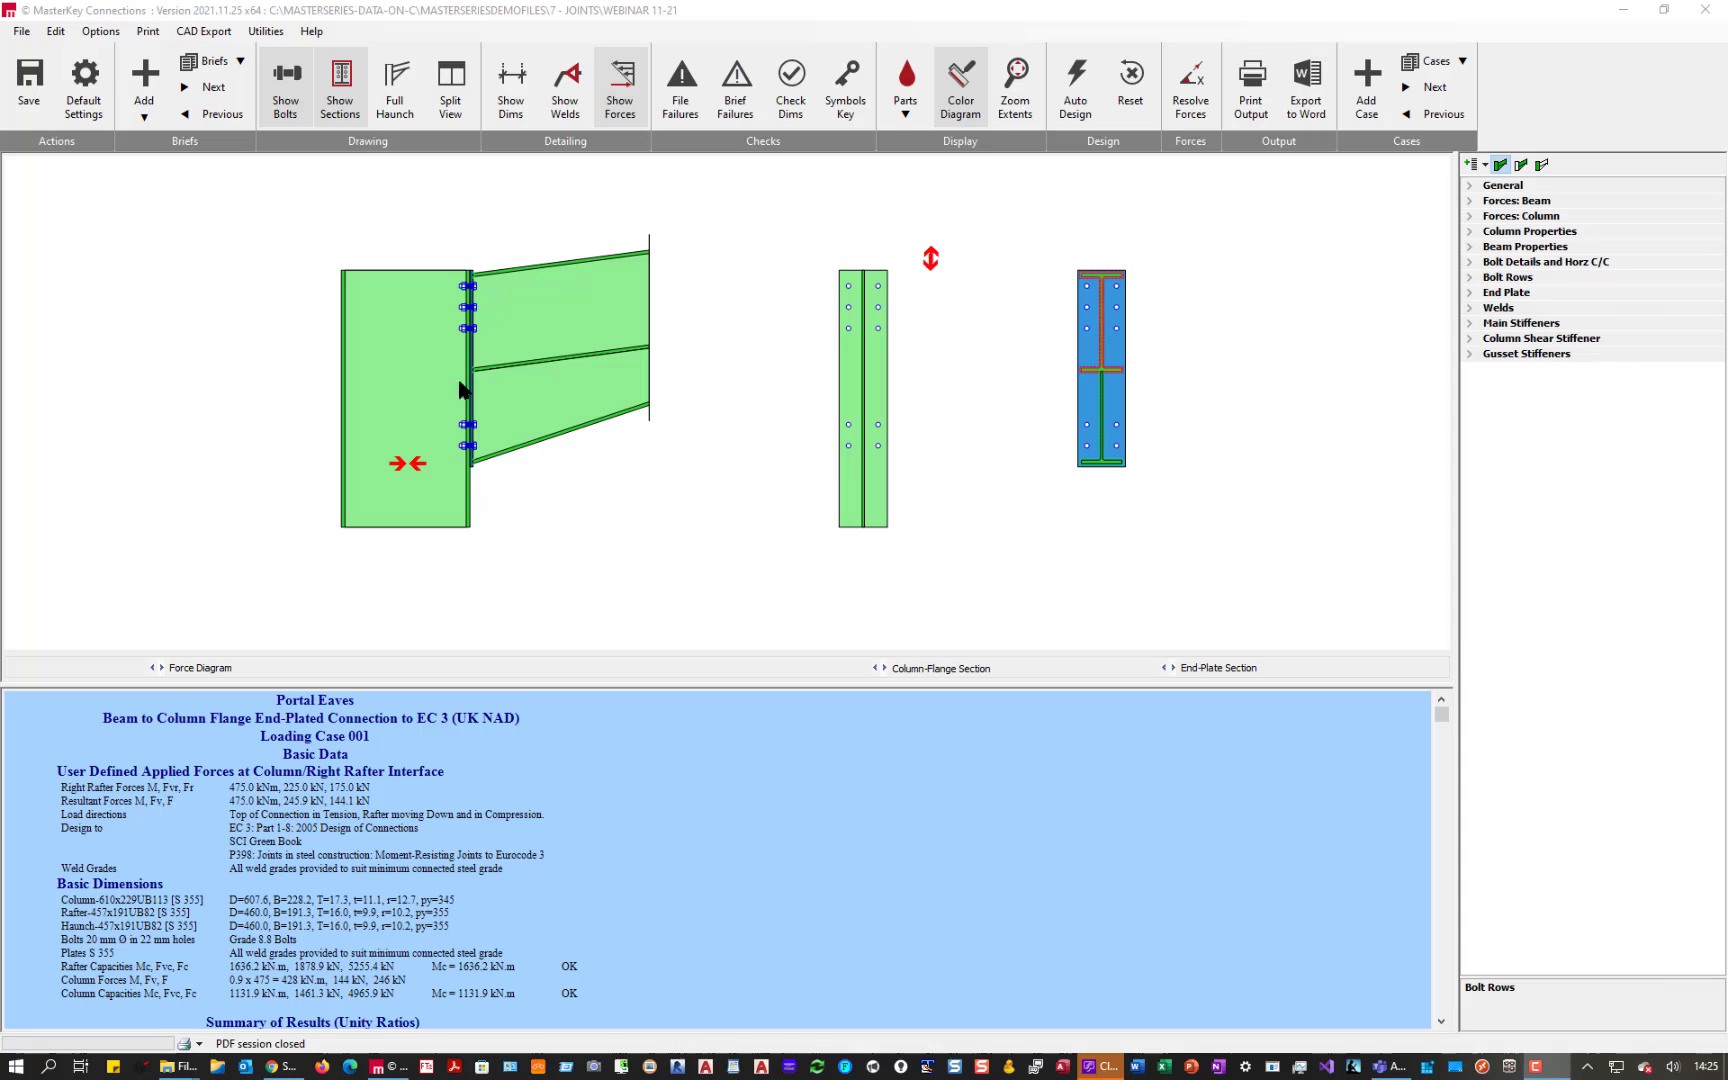
- Give the bottom column stiffener 10 mm thickness, a 6 mm weld and the Gusset Stiffener type
left_click(1468, 324)
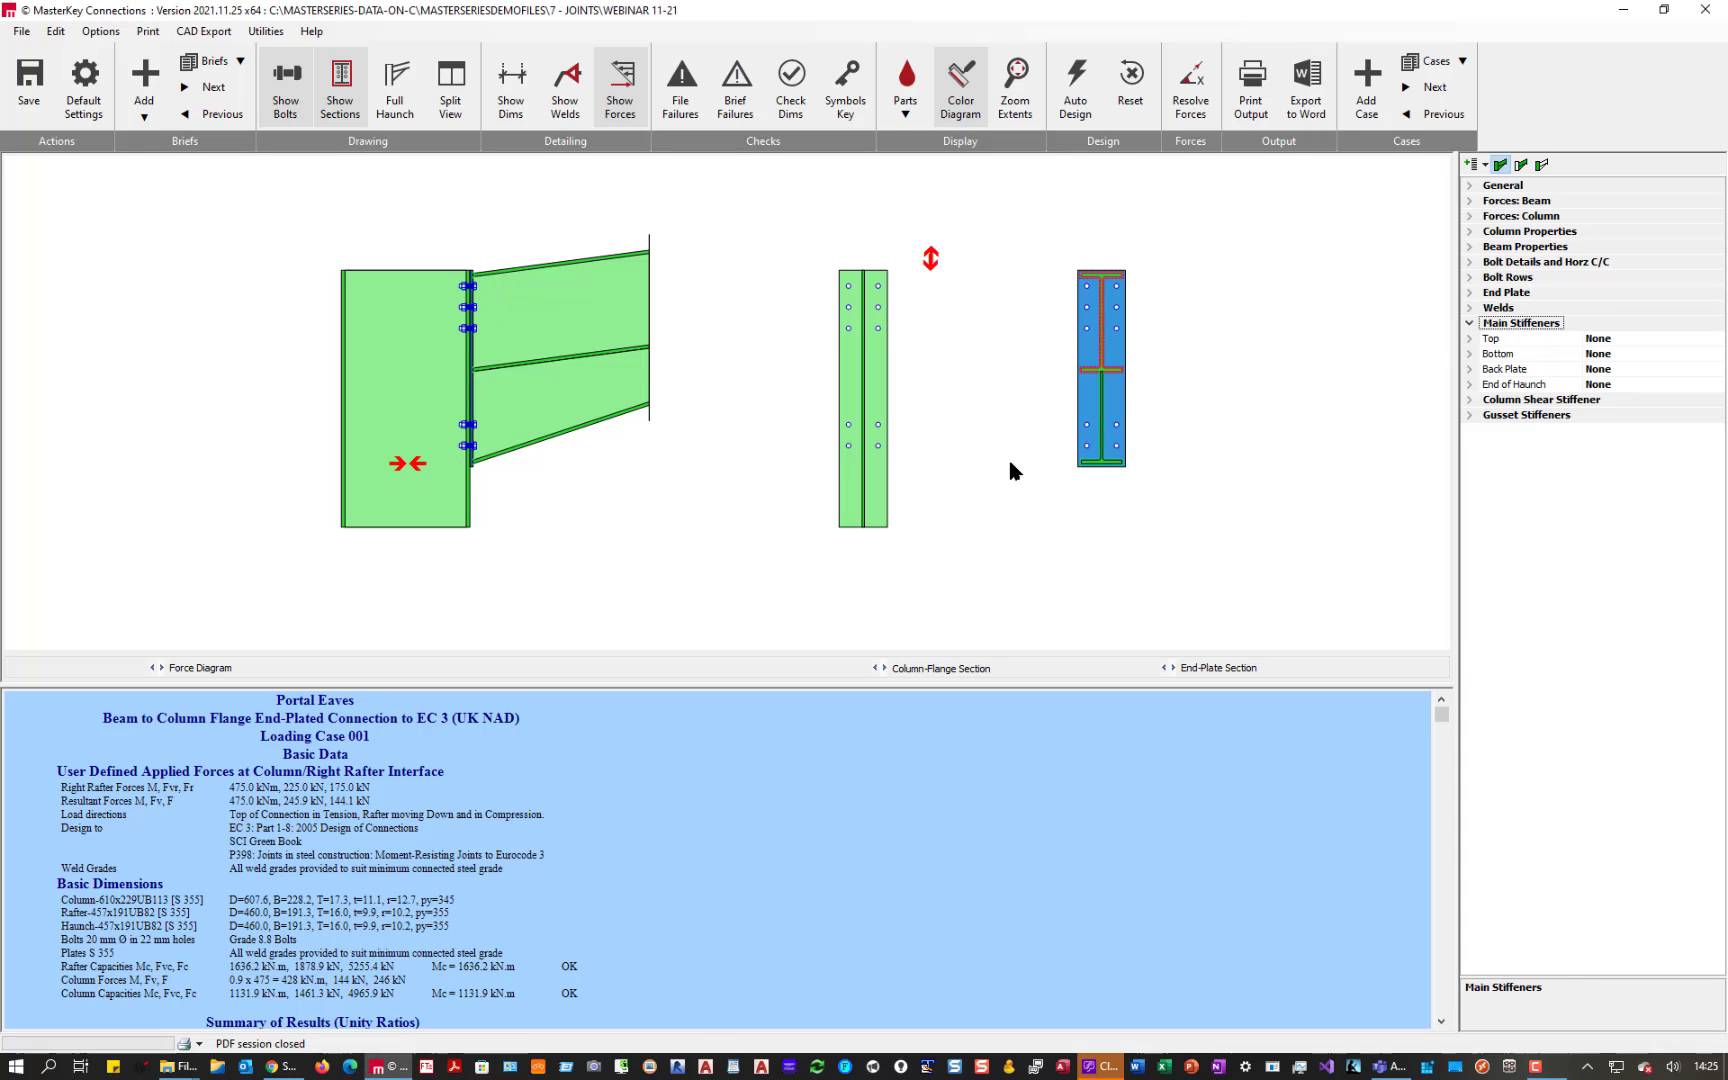
left_click(1499, 357)
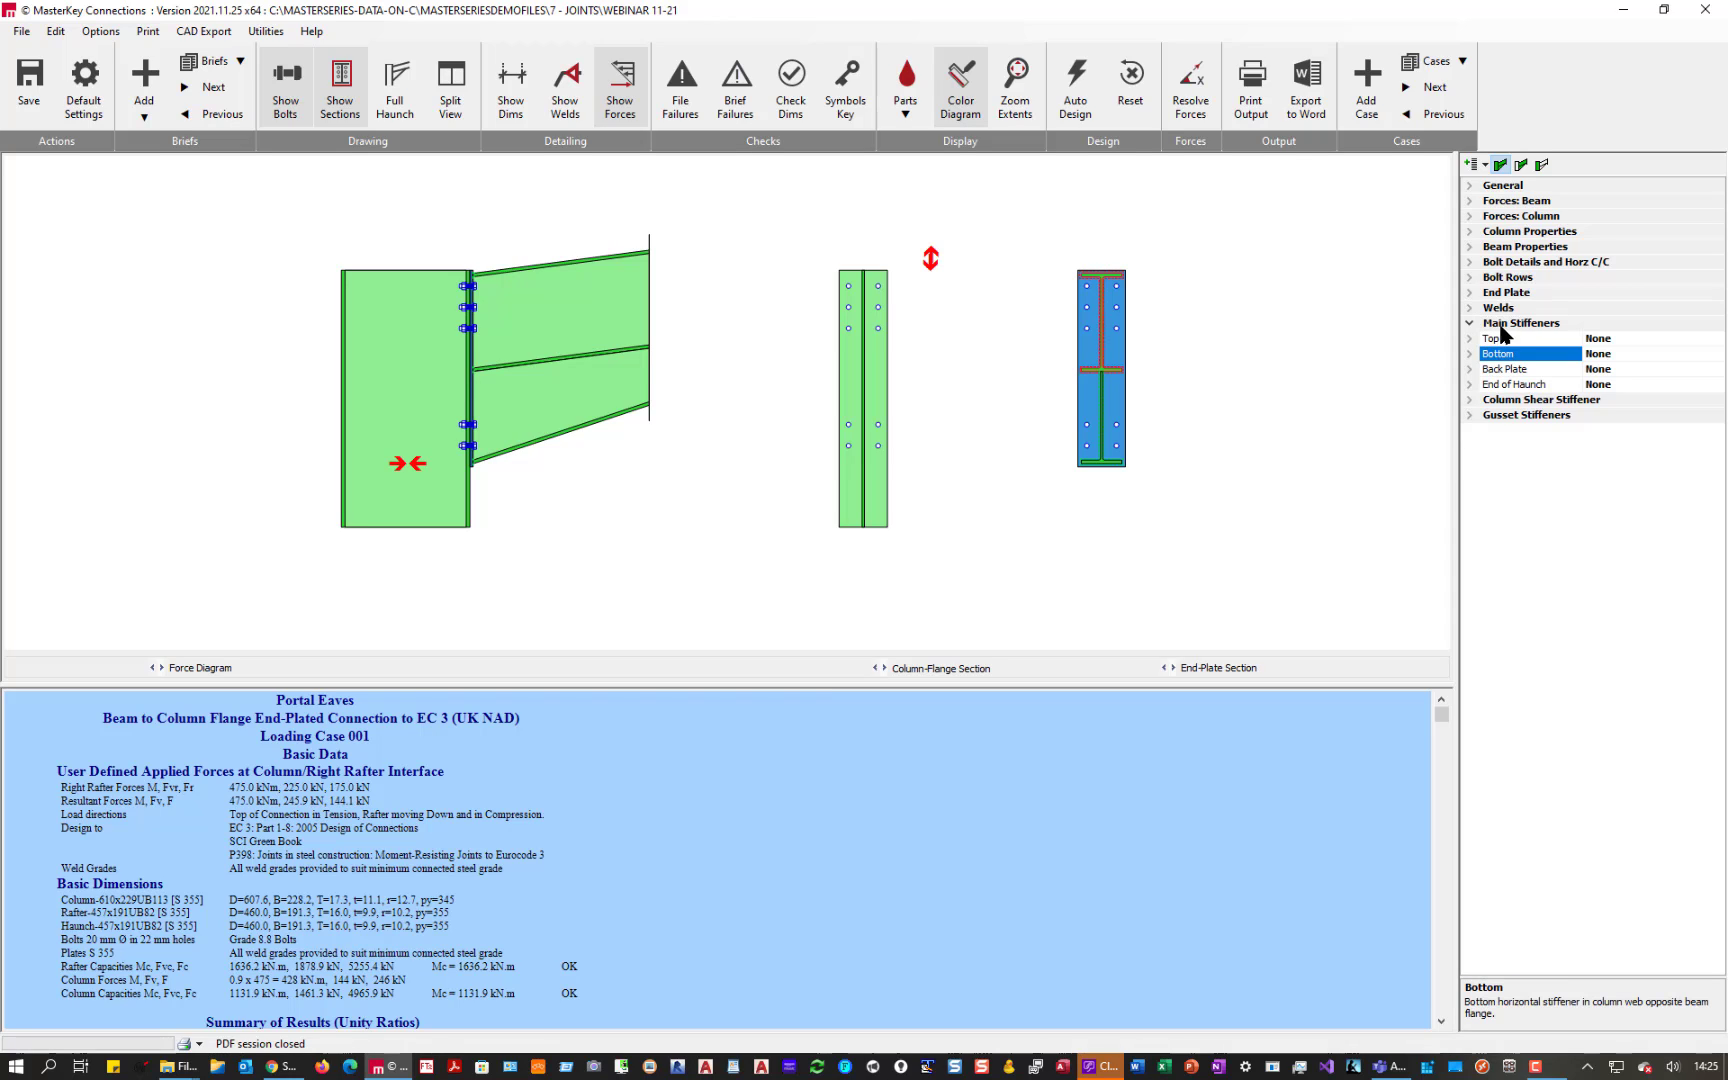
left_click(1471, 354)
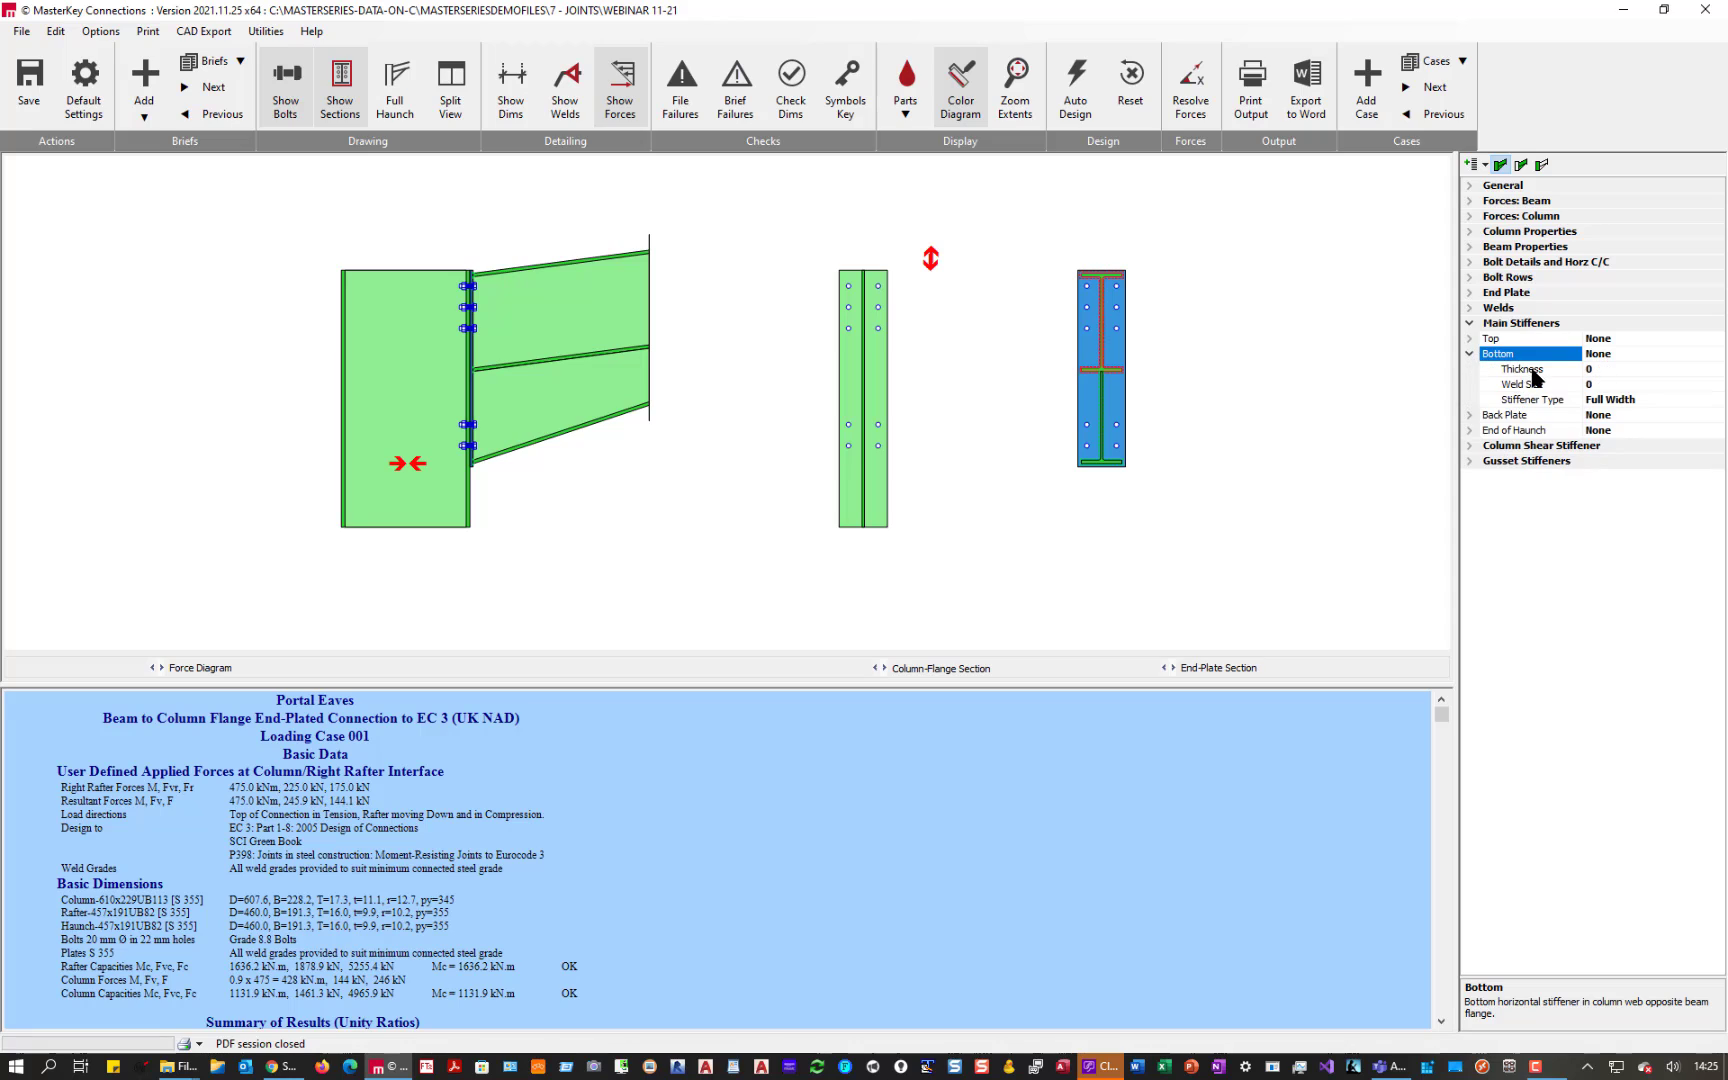
left_click(1535, 372)
type("1")
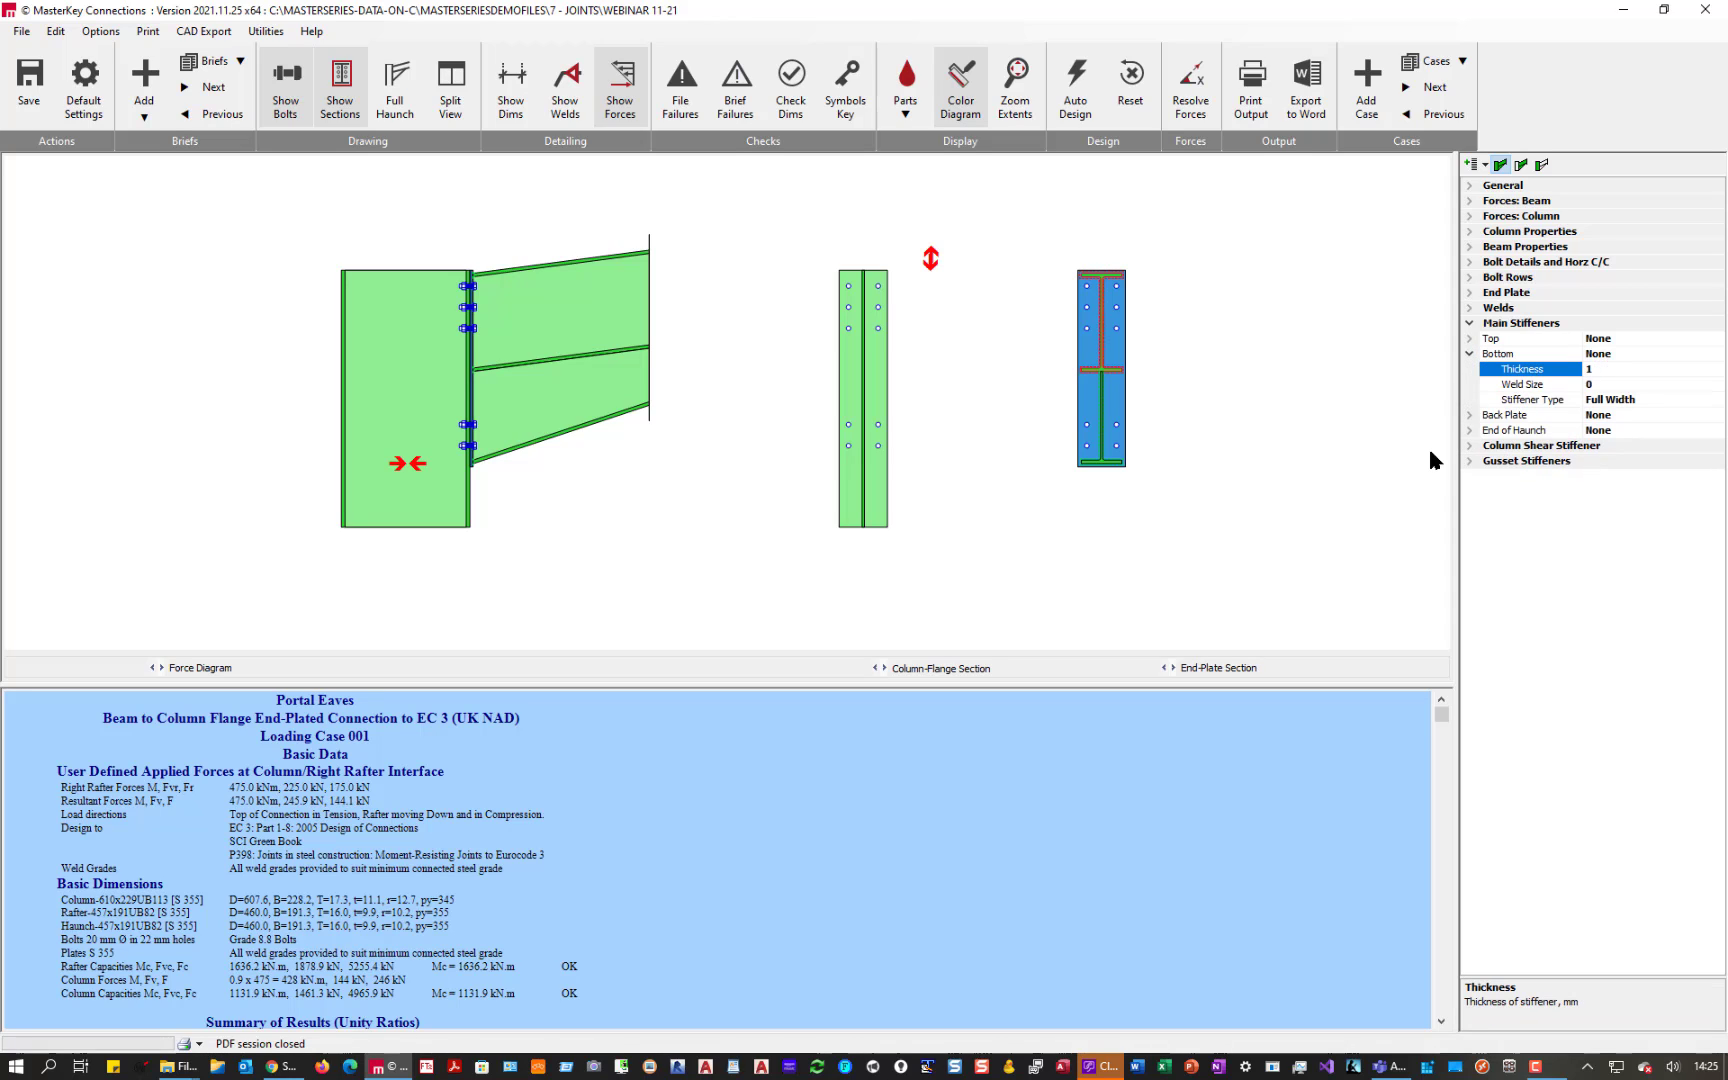
type("0")
key("Return")
key("Down")
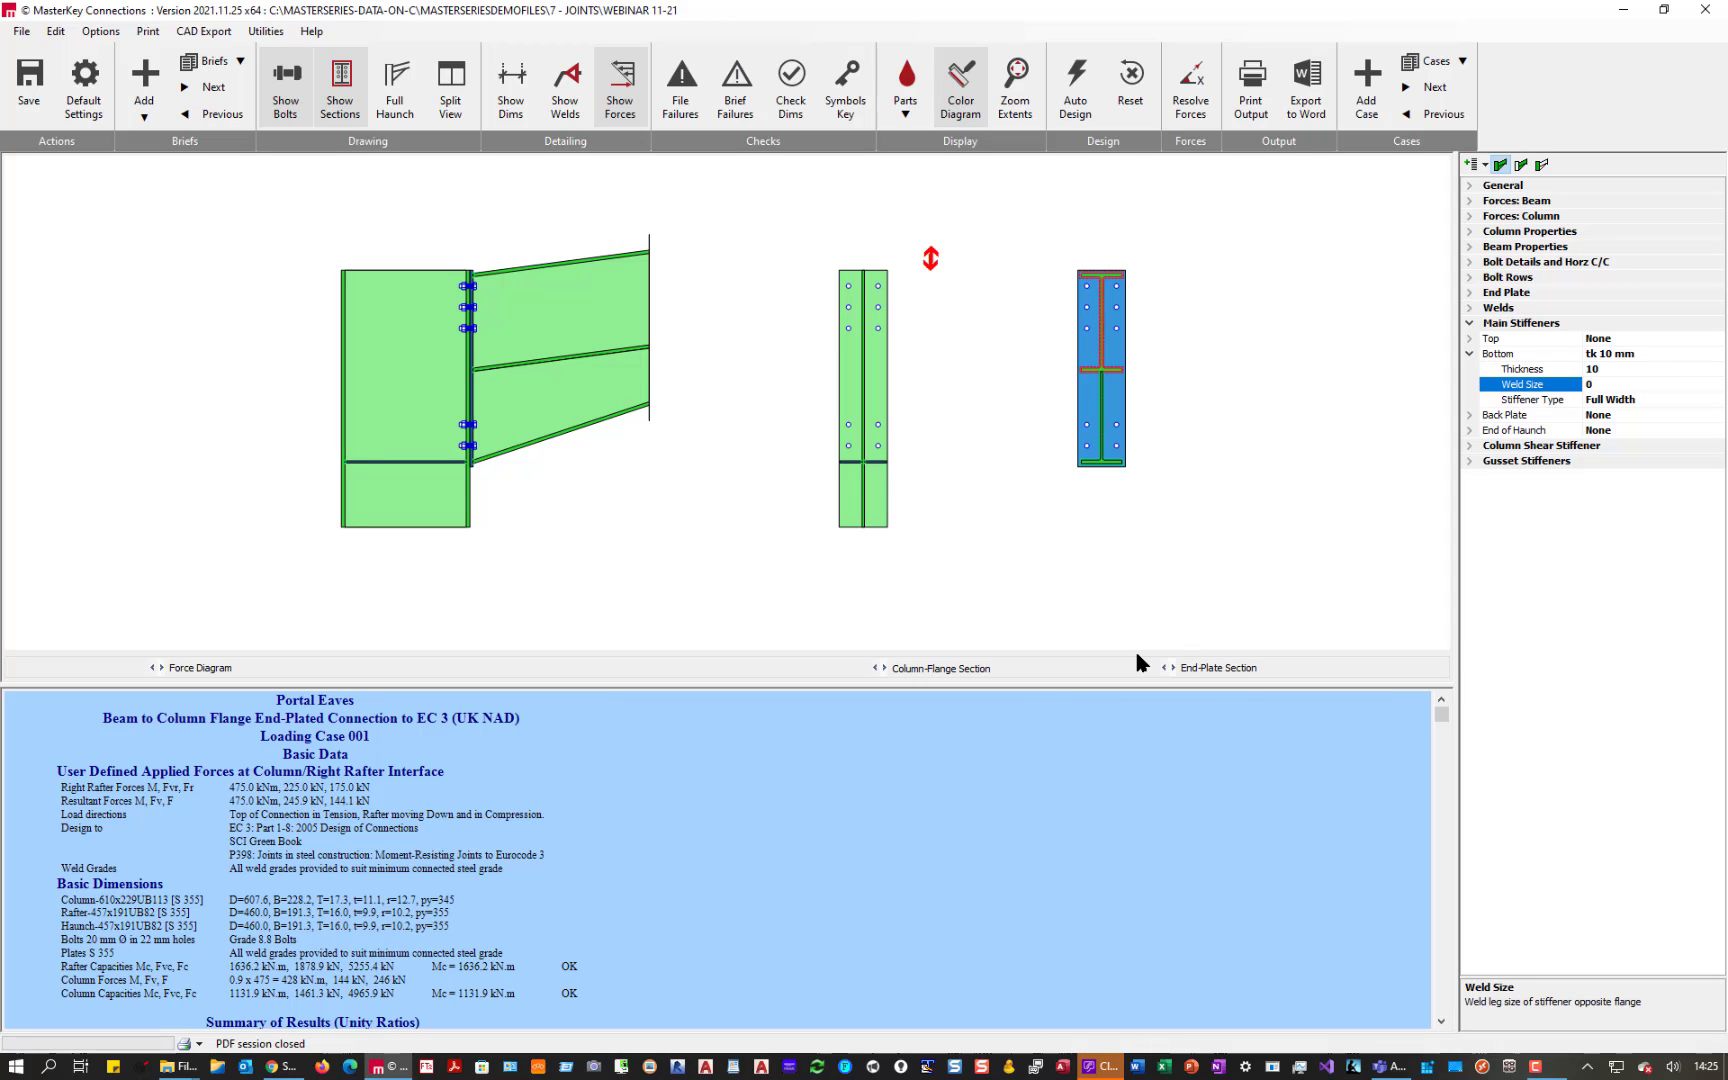
key("Return")
left_click(1544, 401)
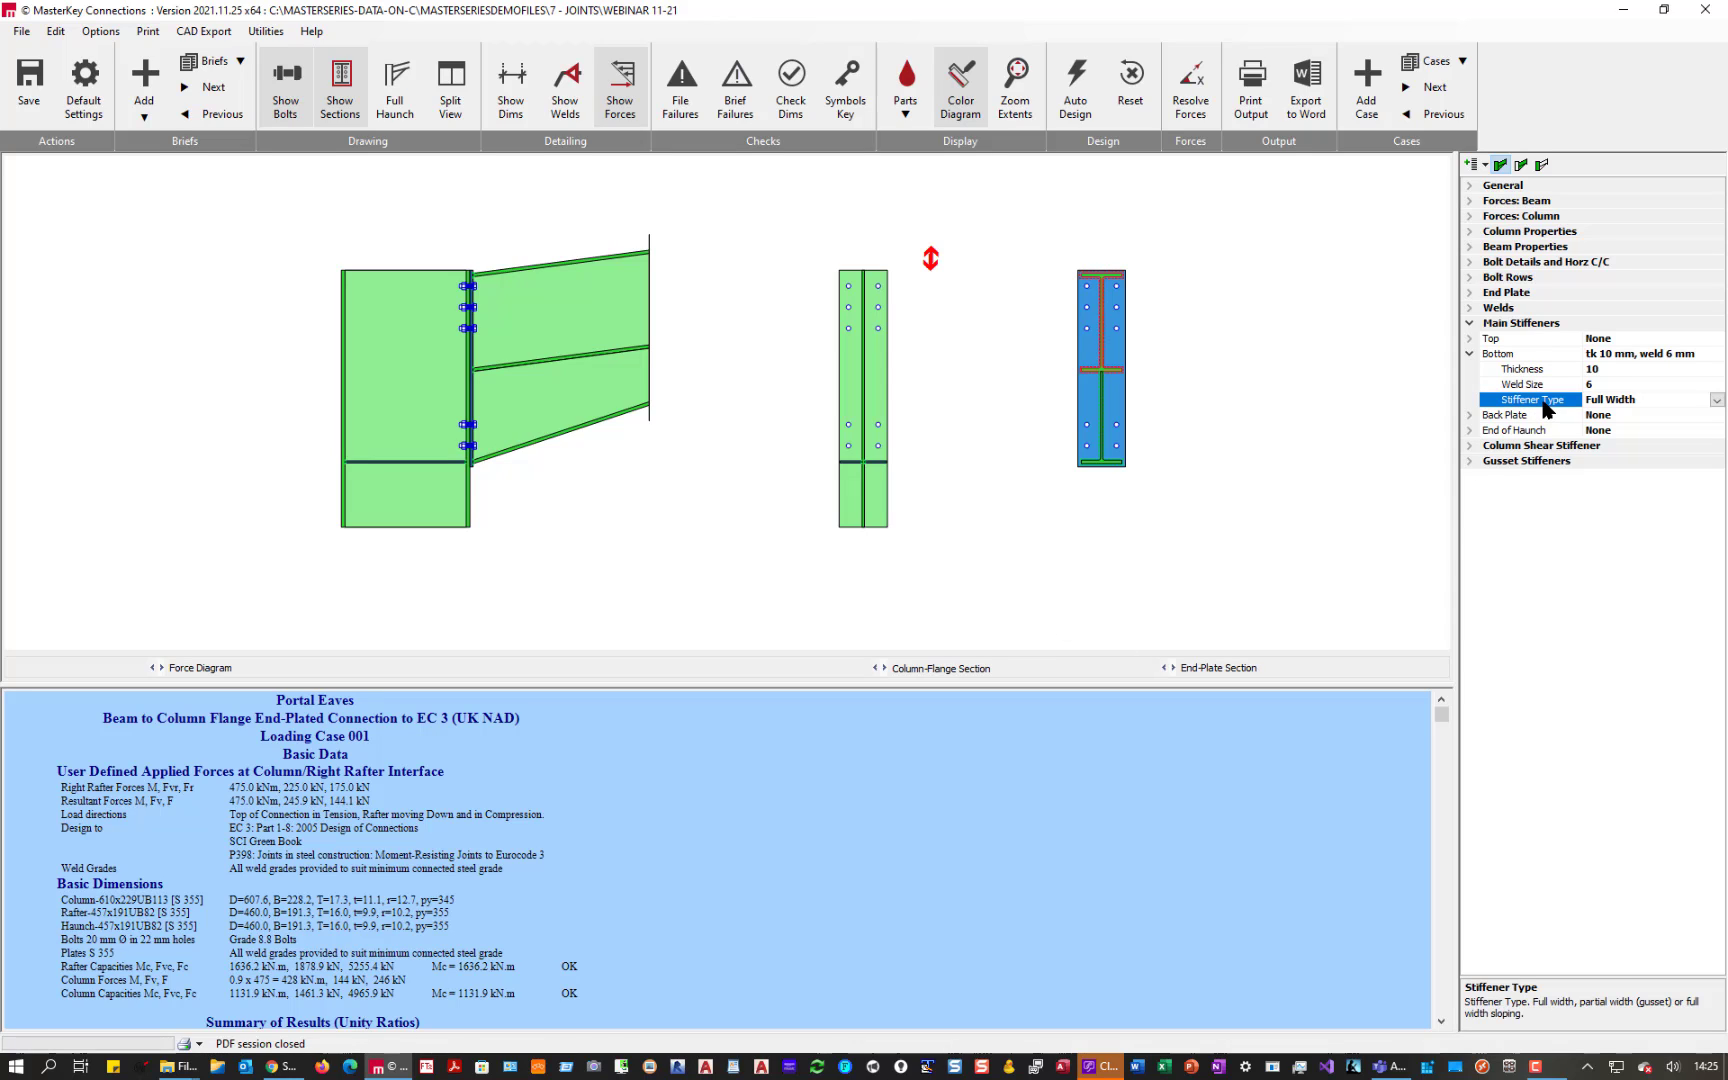
left_click(1716, 400)
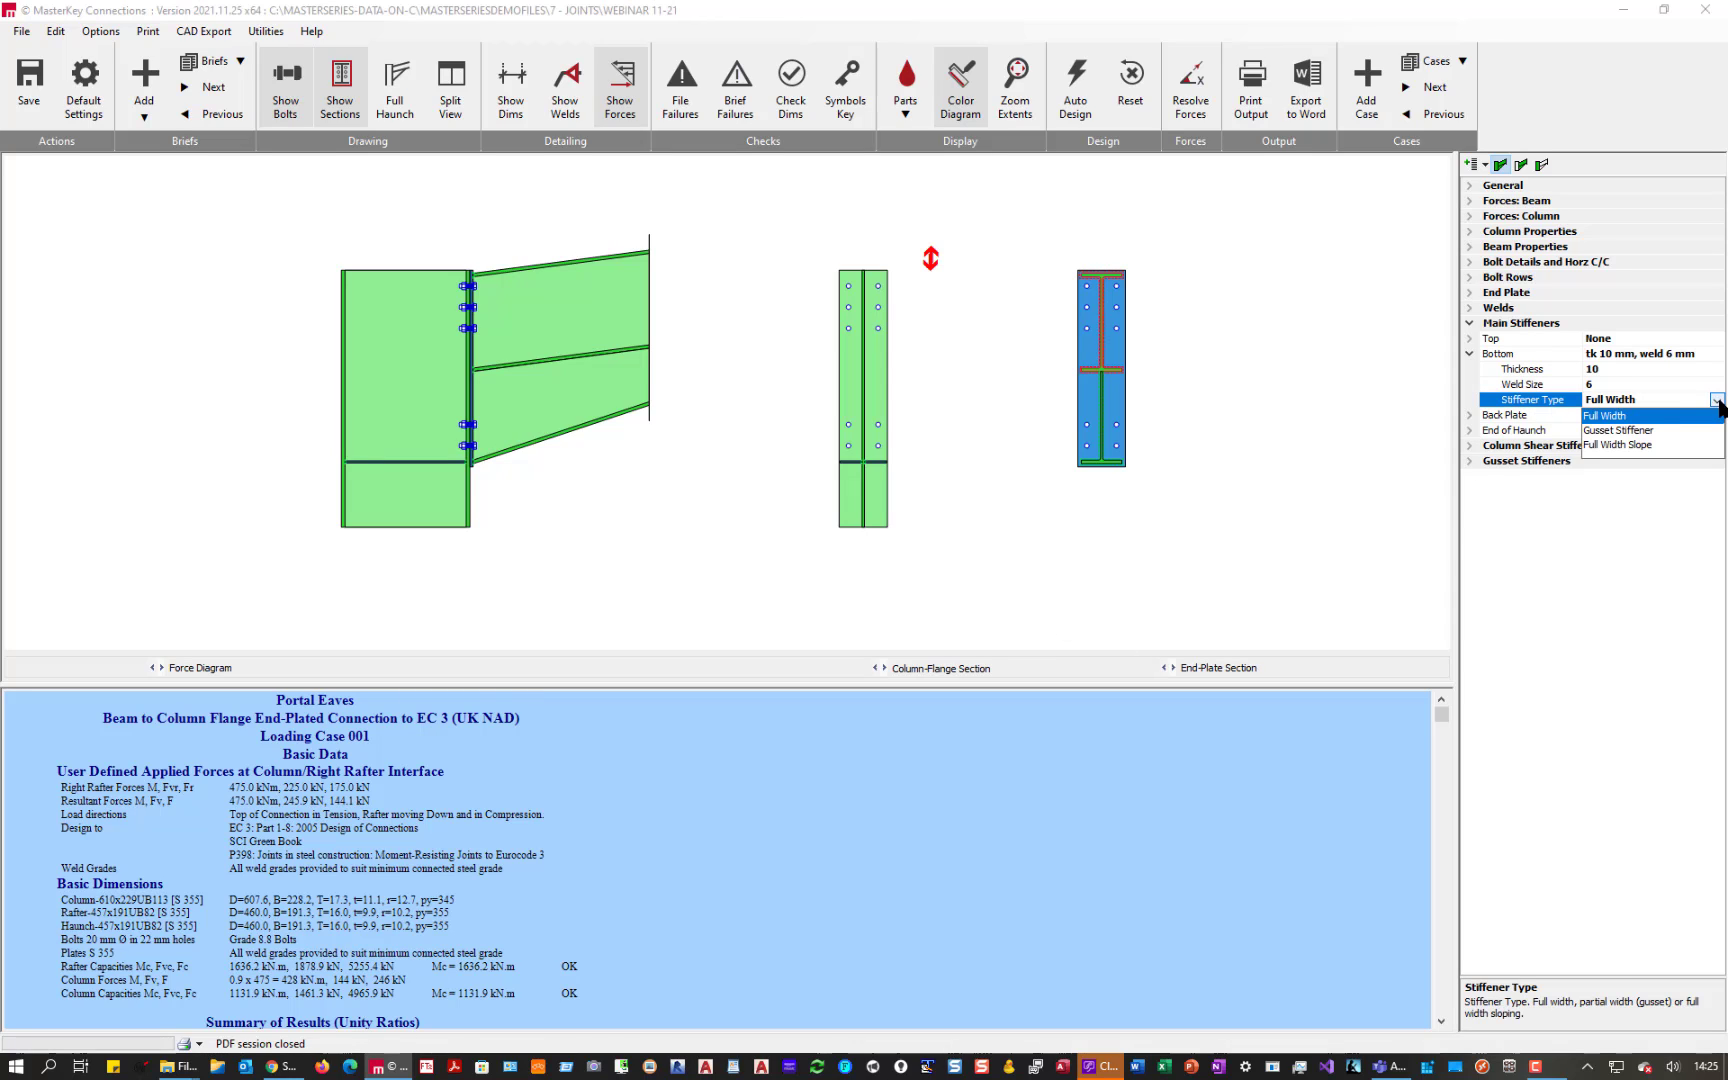
left_click(1615, 431)
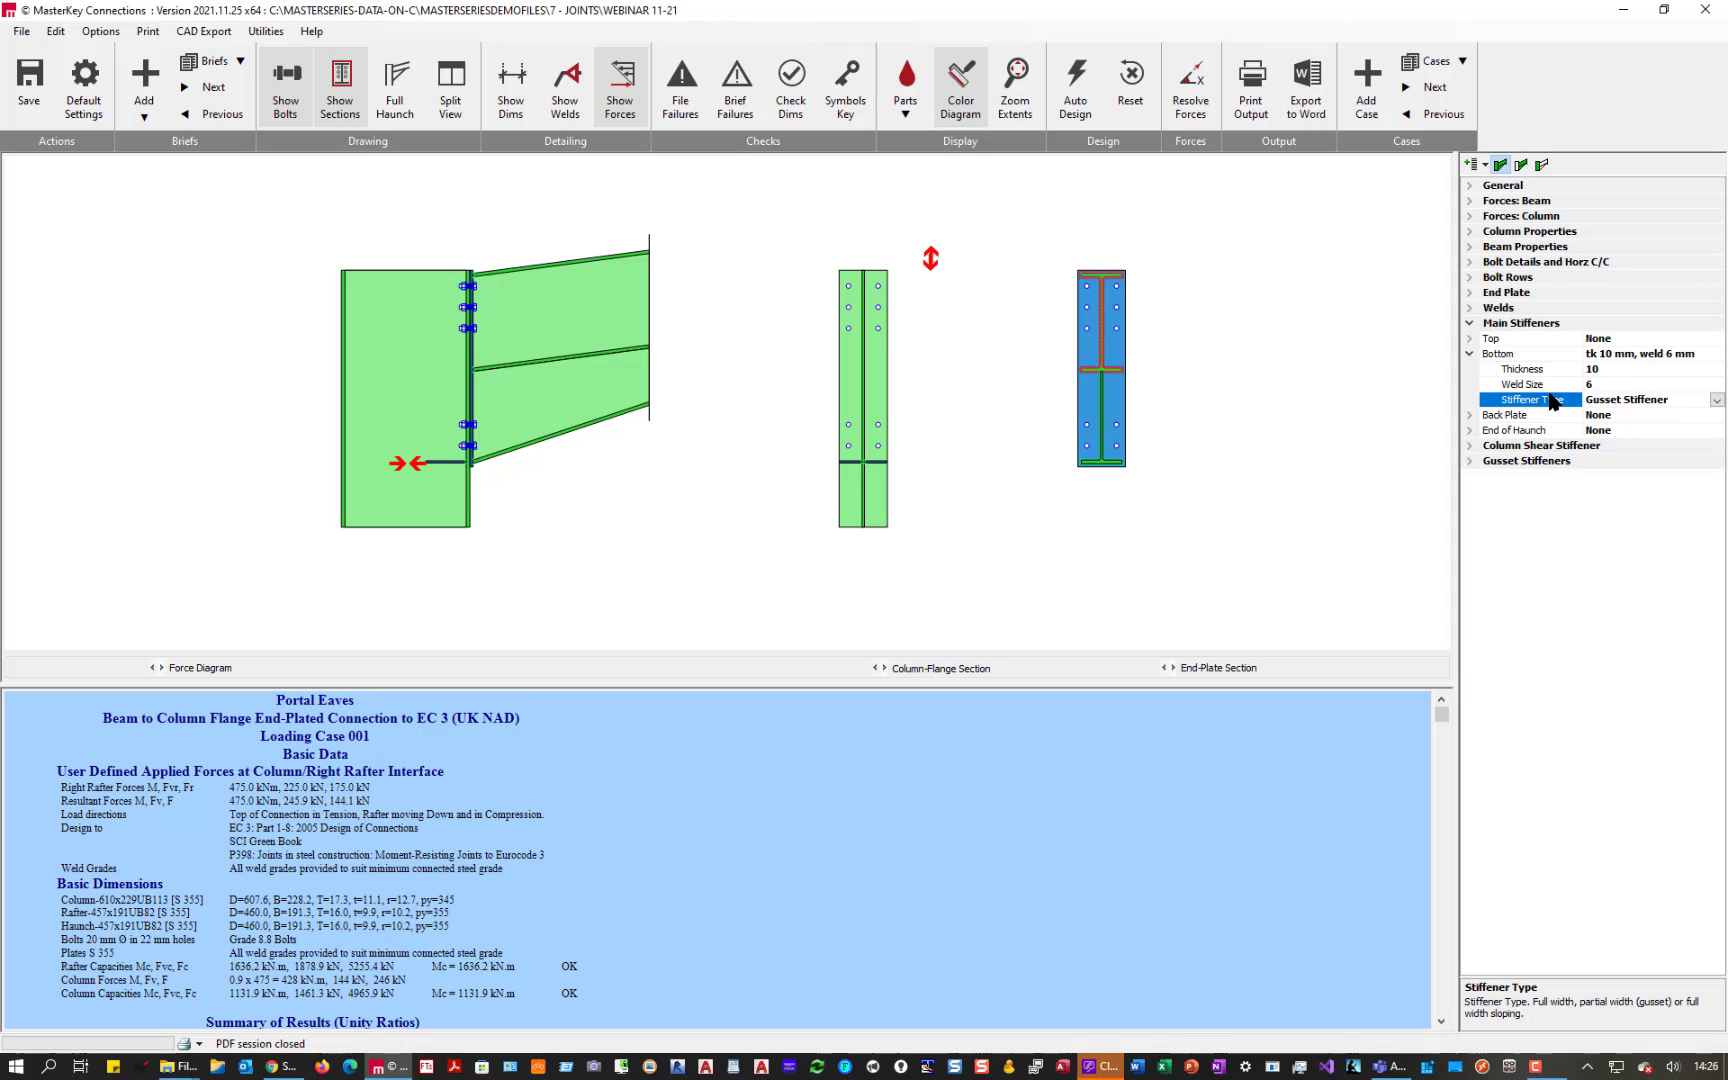
- Change the bottom stiffener type from Gusset Stiffener to Full Width
left_click(1716, 400)
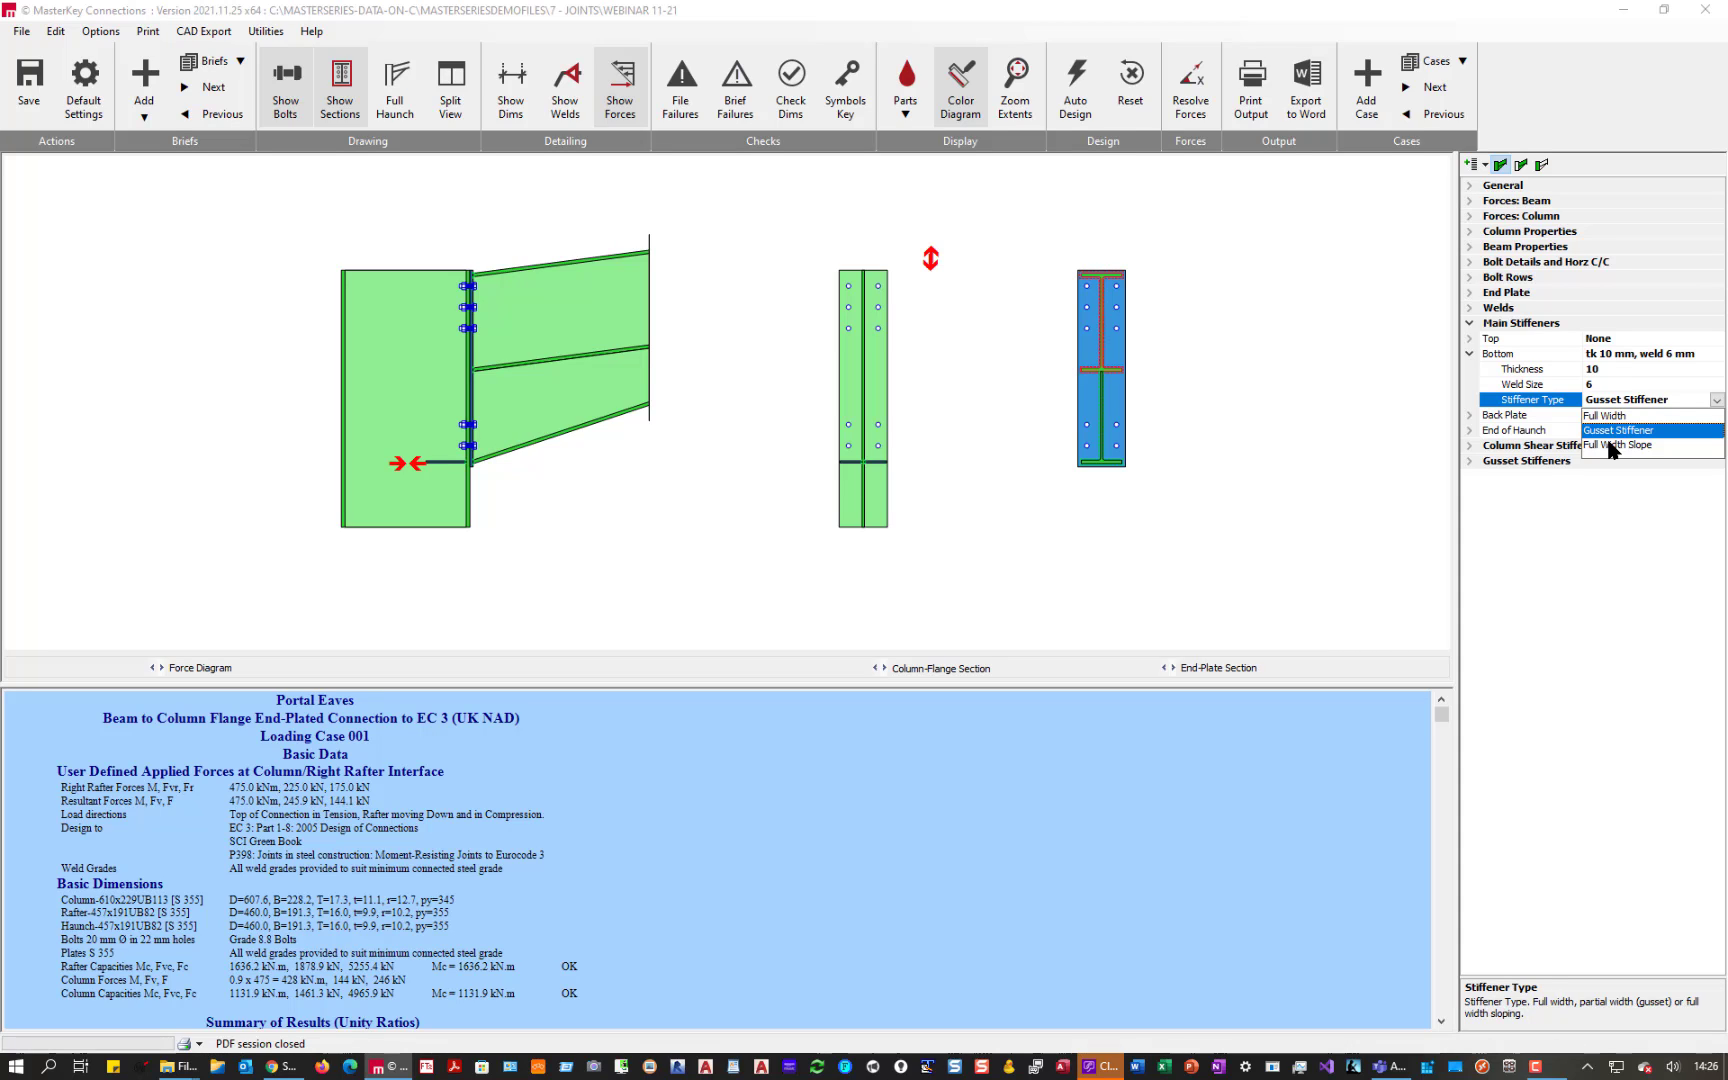
left_click(1600, 416)
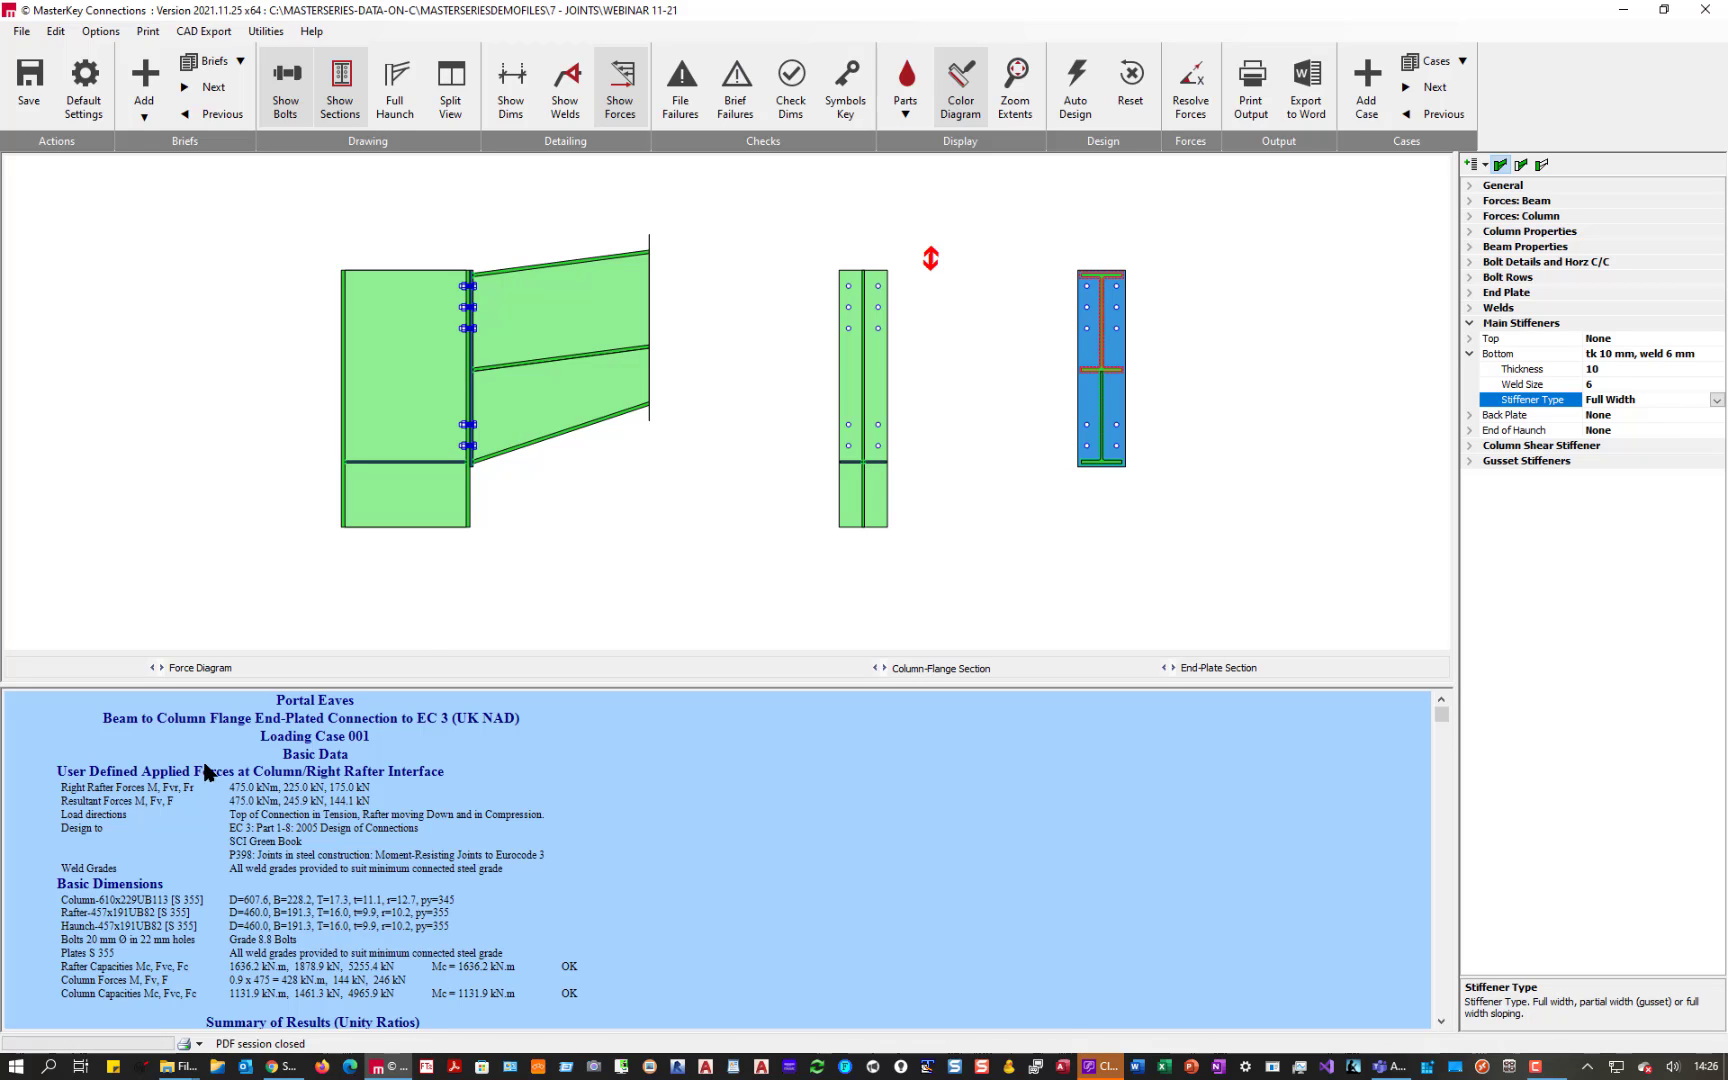
- Scroll the report past the tension zone bolt rows to Step 8, End of Haunch Compression Zone
scroll(381, 806, "down", 10)
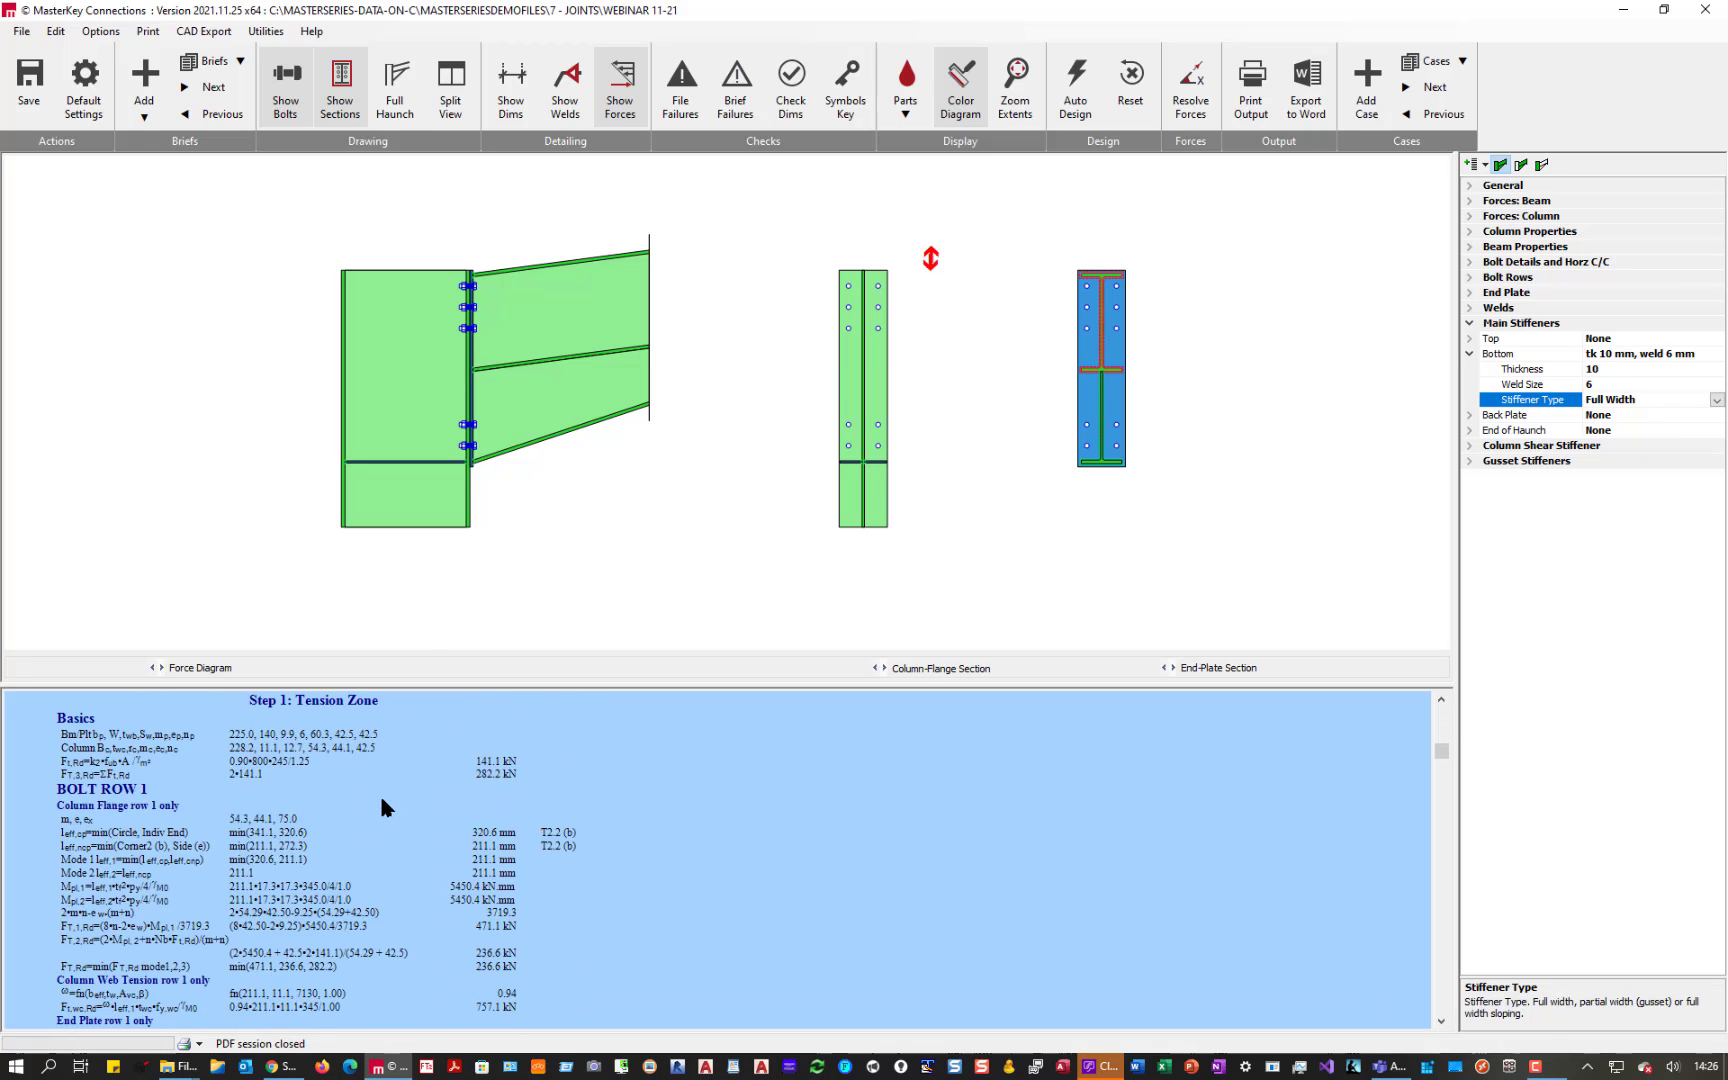
scroll(382, 790, "up", 3)
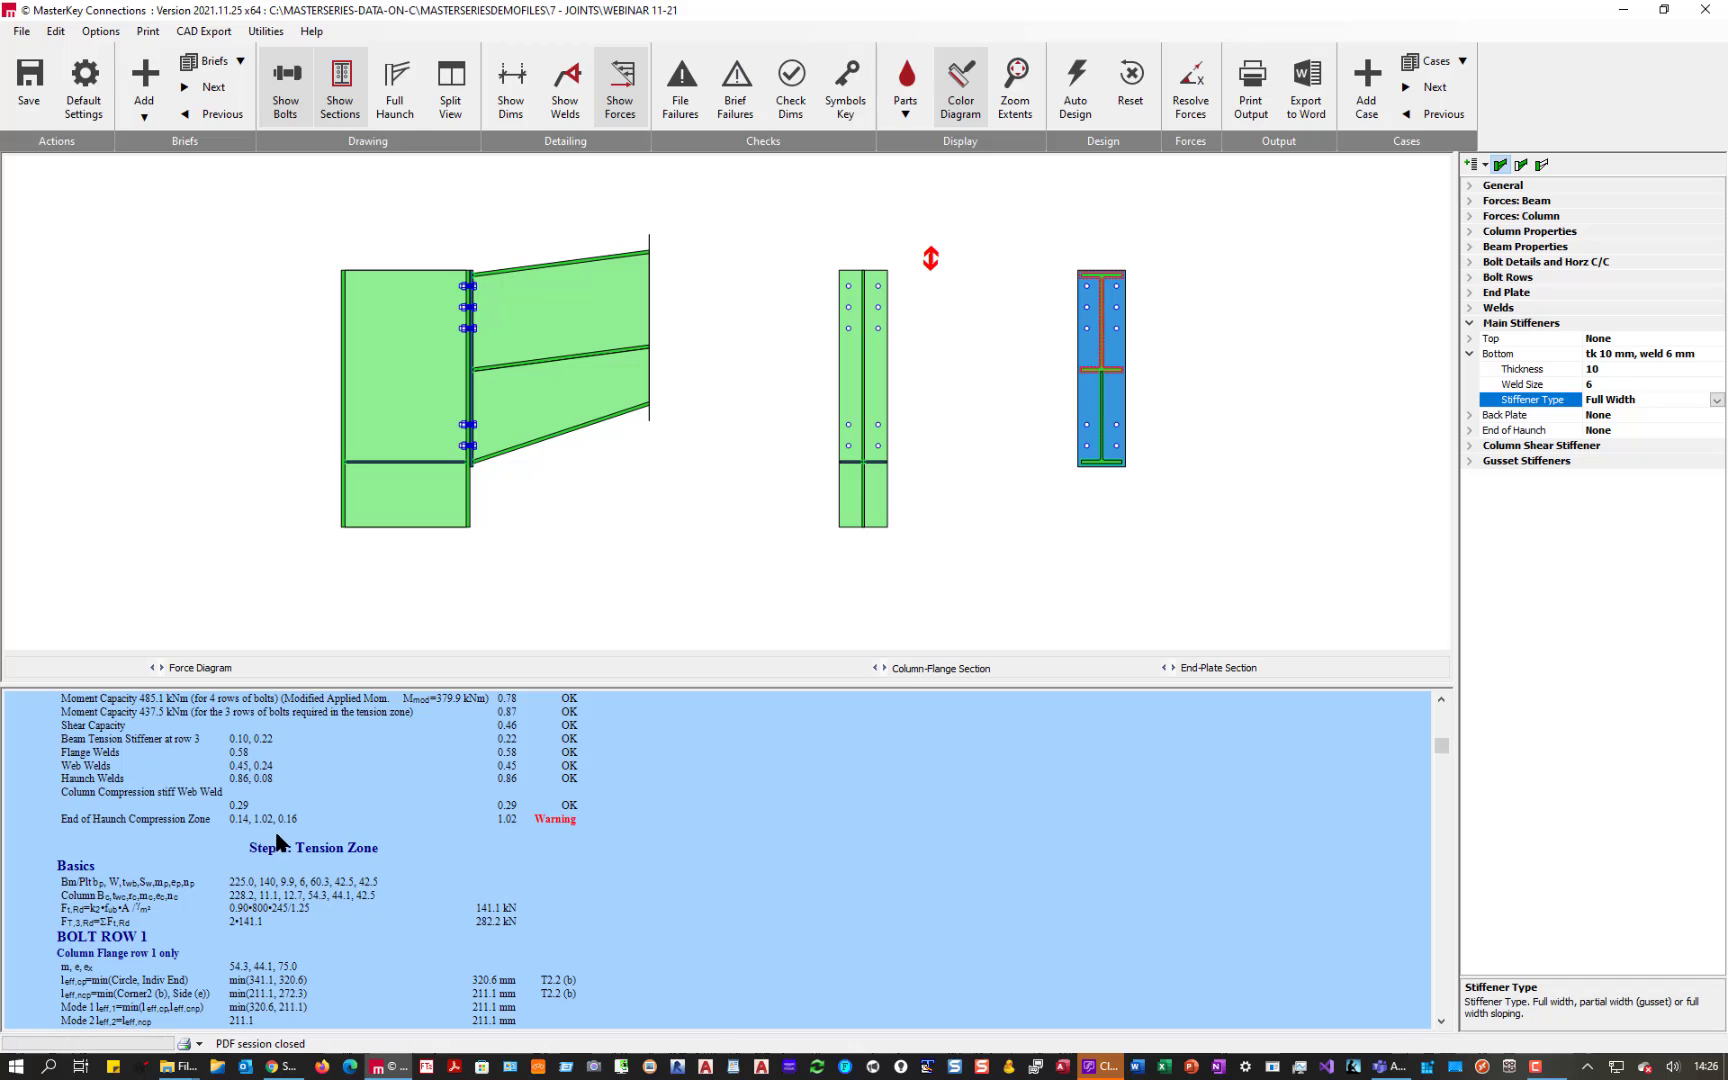
scroll(277, 840, "down", 15)
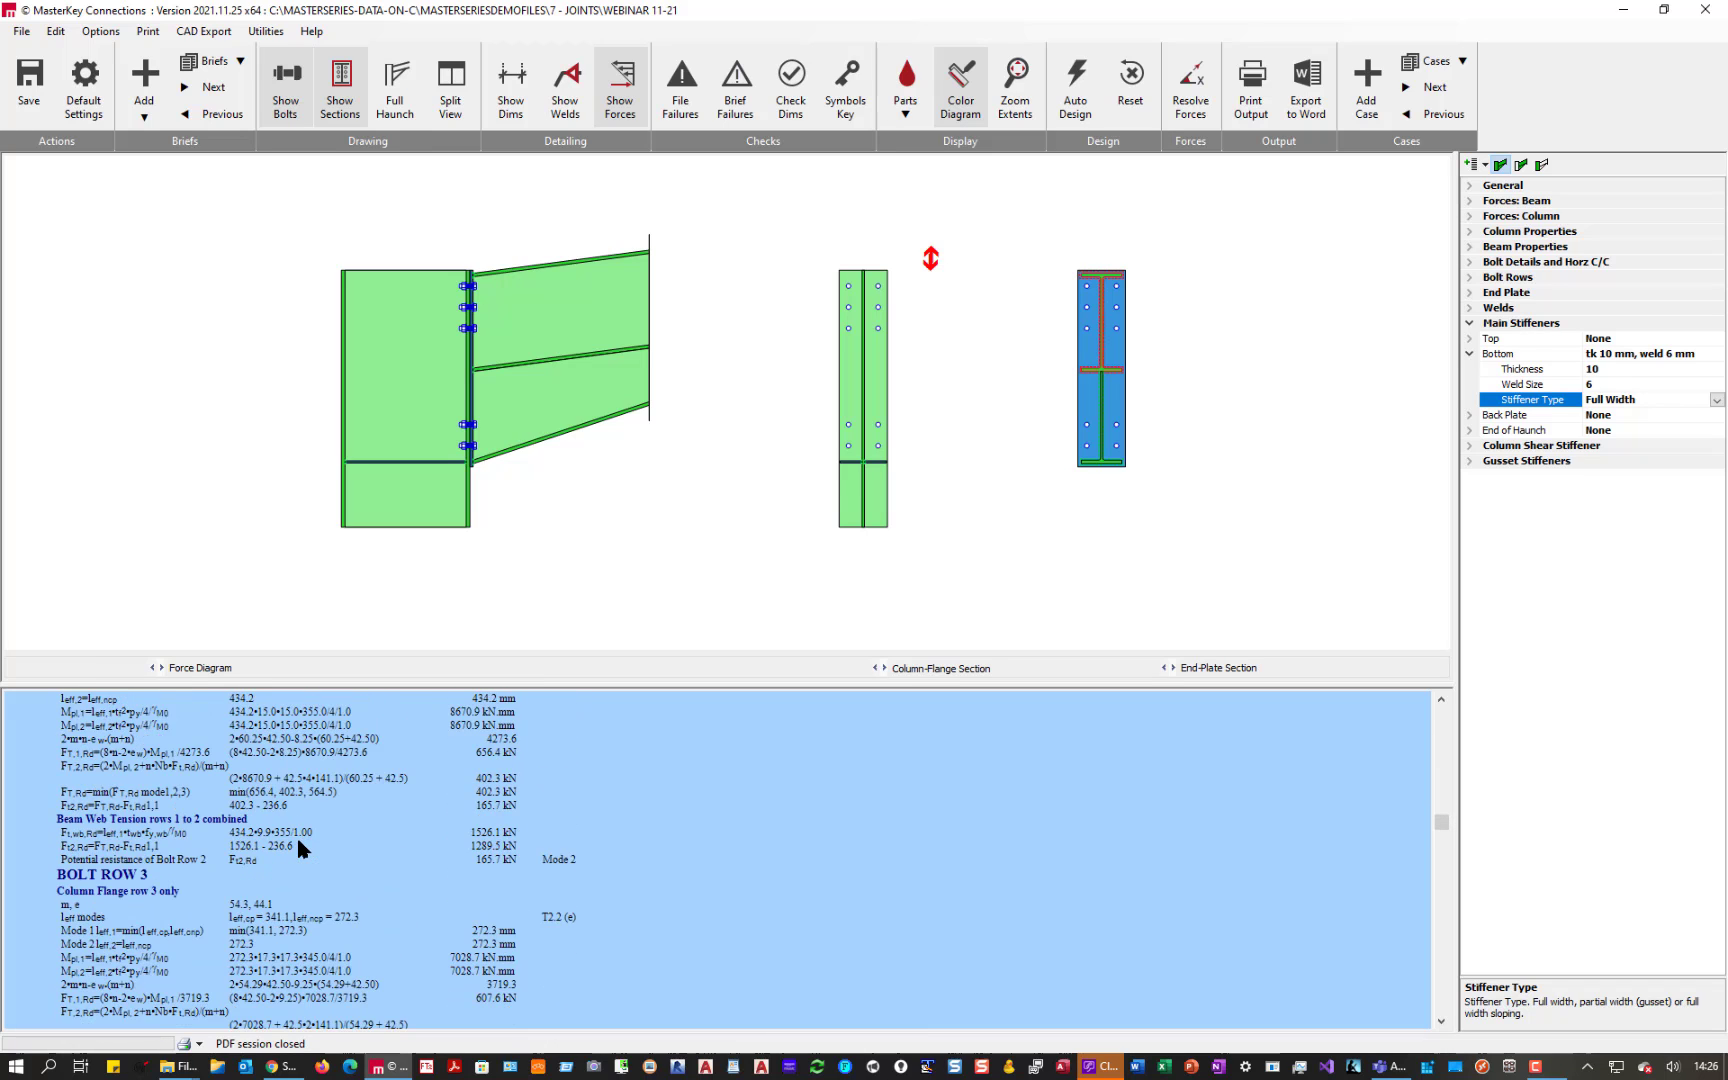
scroll(313, 846, "down", 5)
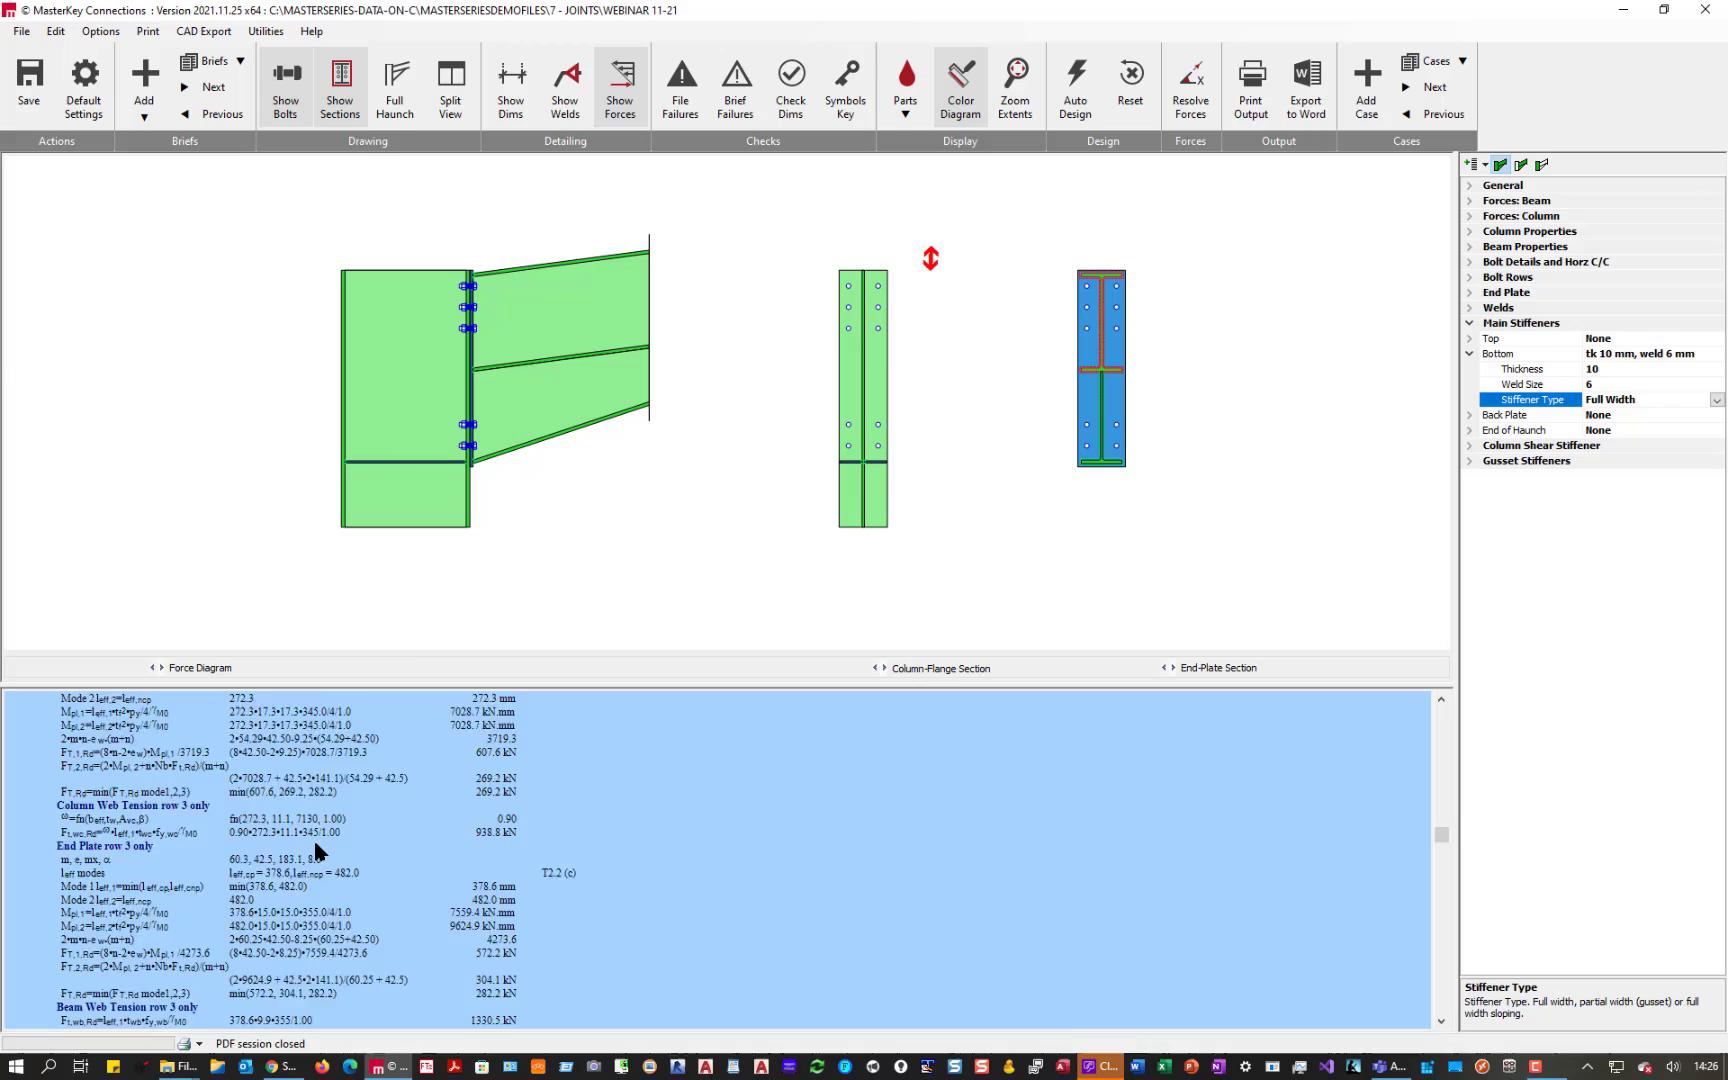
scroll(315, 845, "down", 12)
scroll(318, 858, "down", 20)
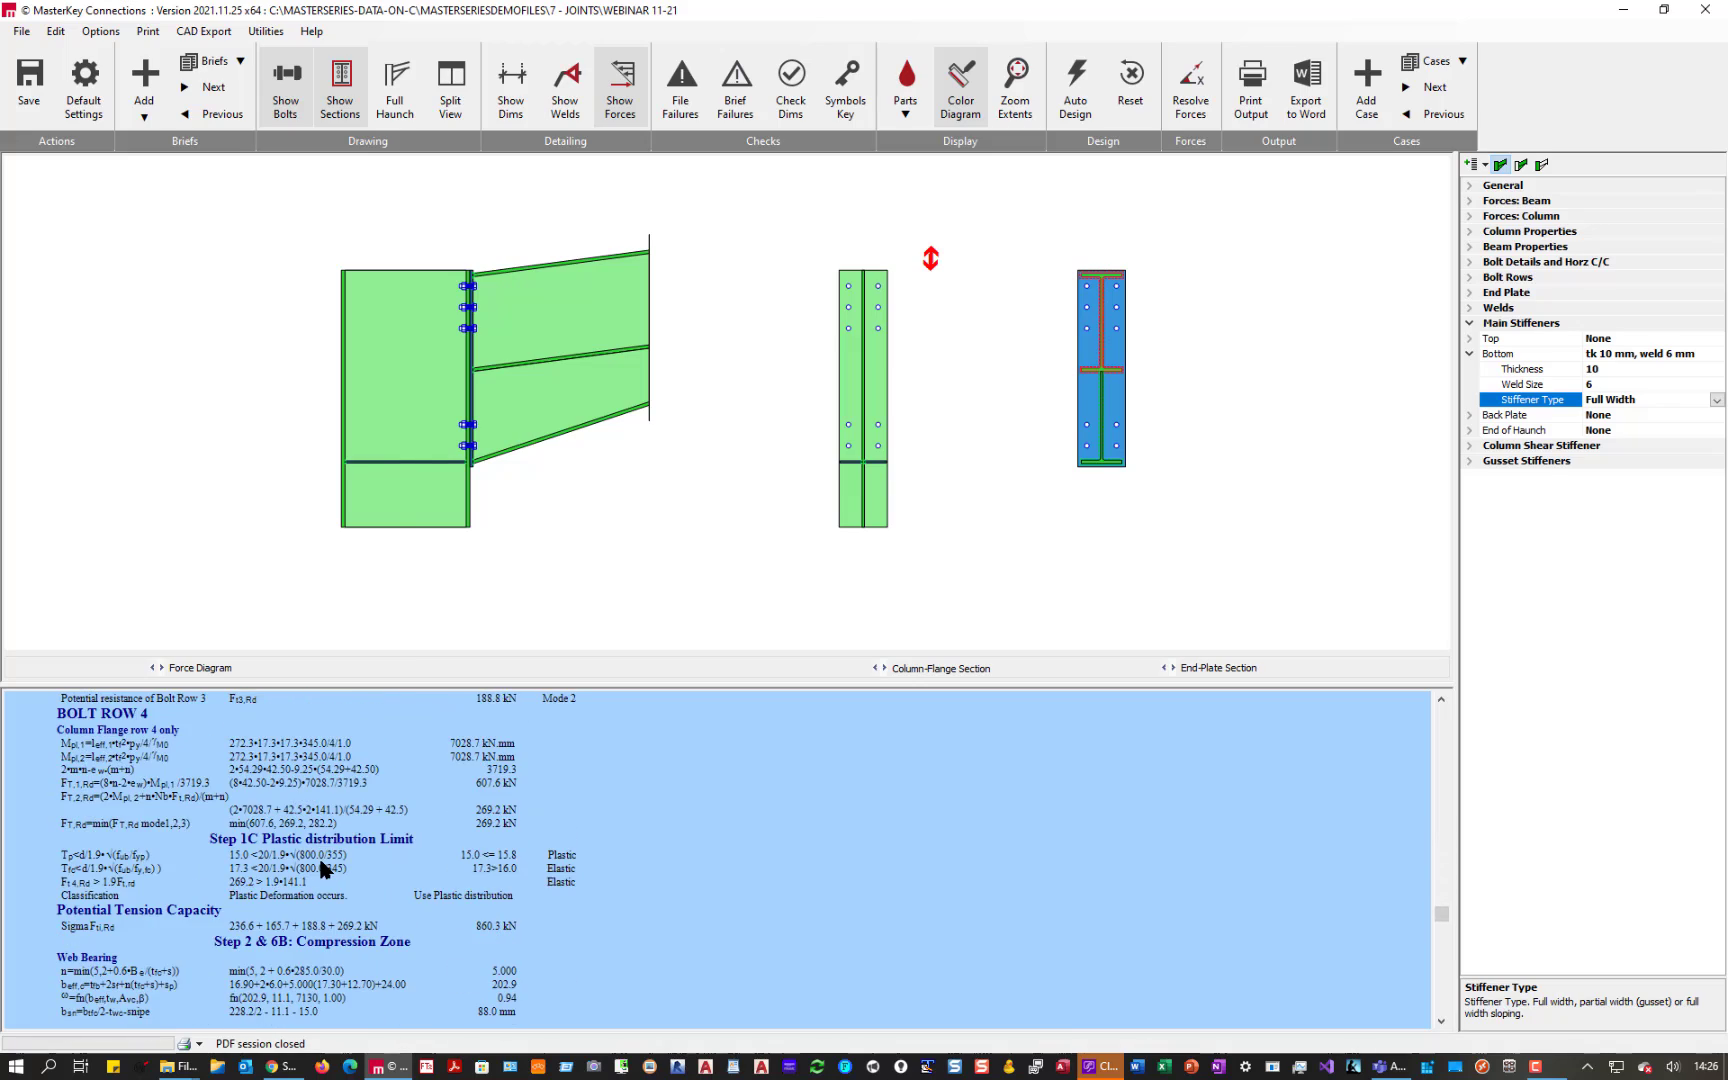
scroll(322, 868, "down", 7)
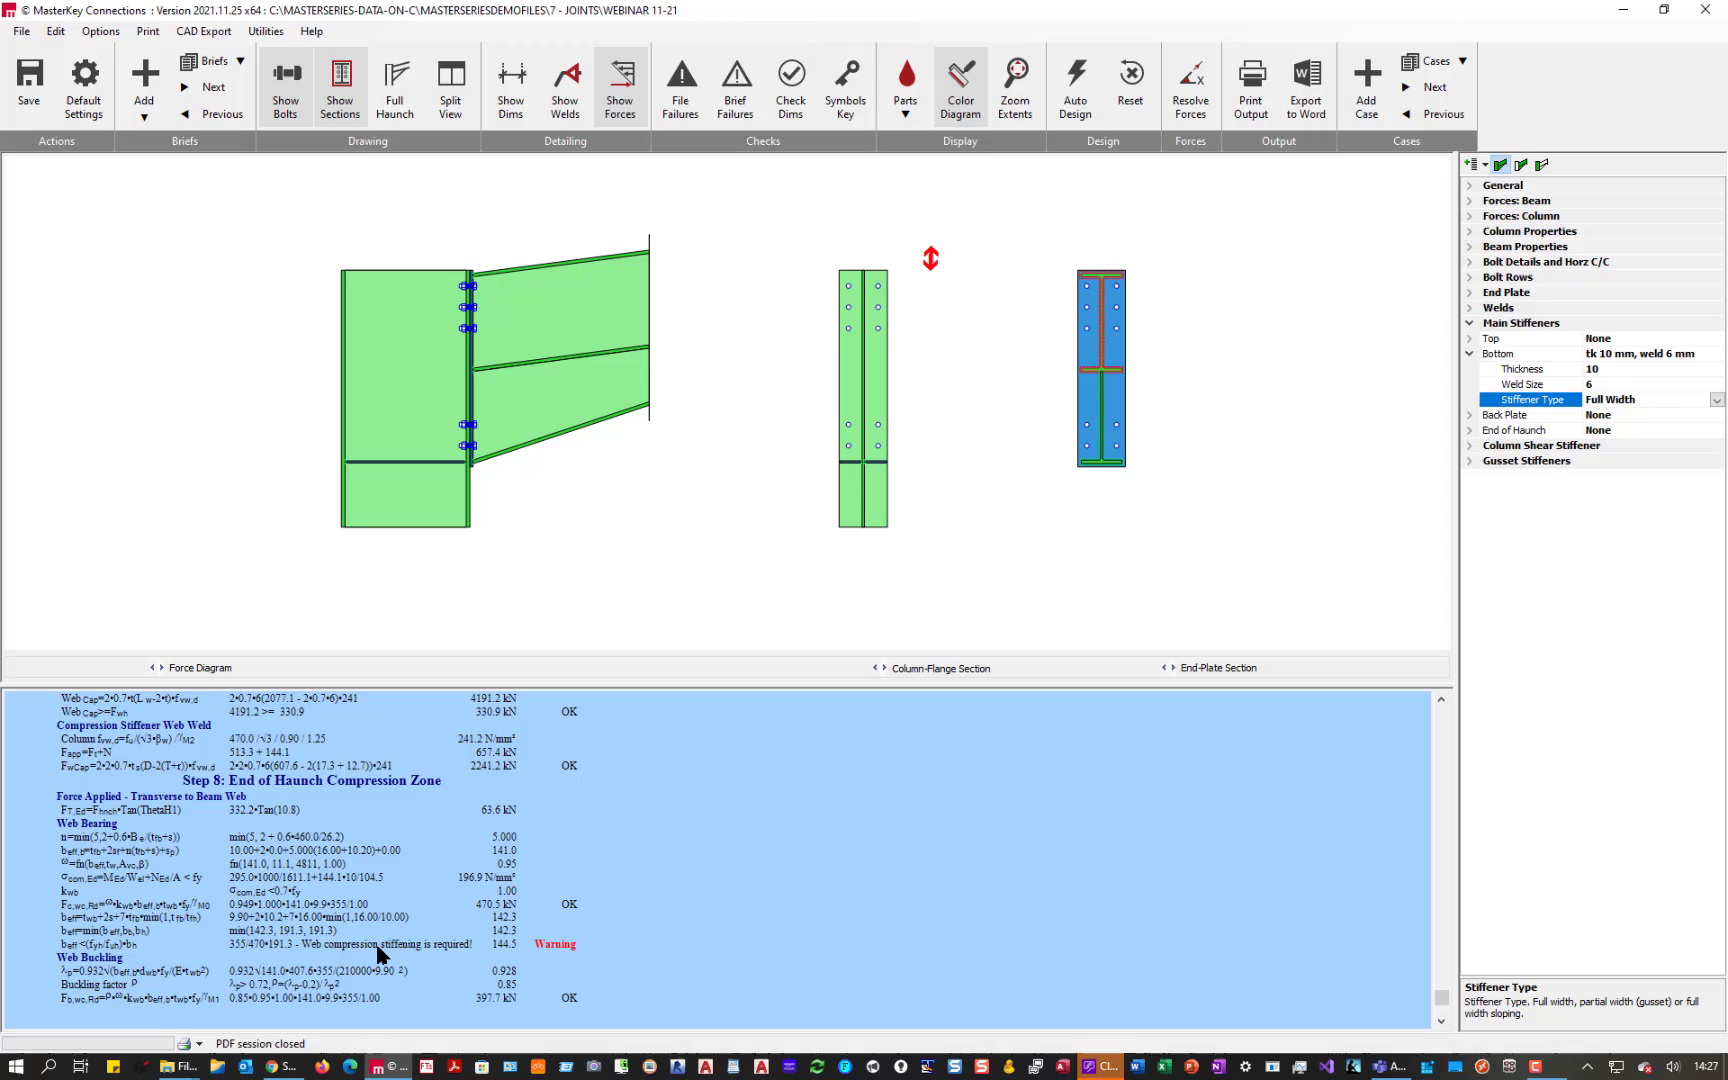
- Set the End of Haunch beam stiffener to 10 mm and frame the haunch in the drawing
left_click(1472, 432)
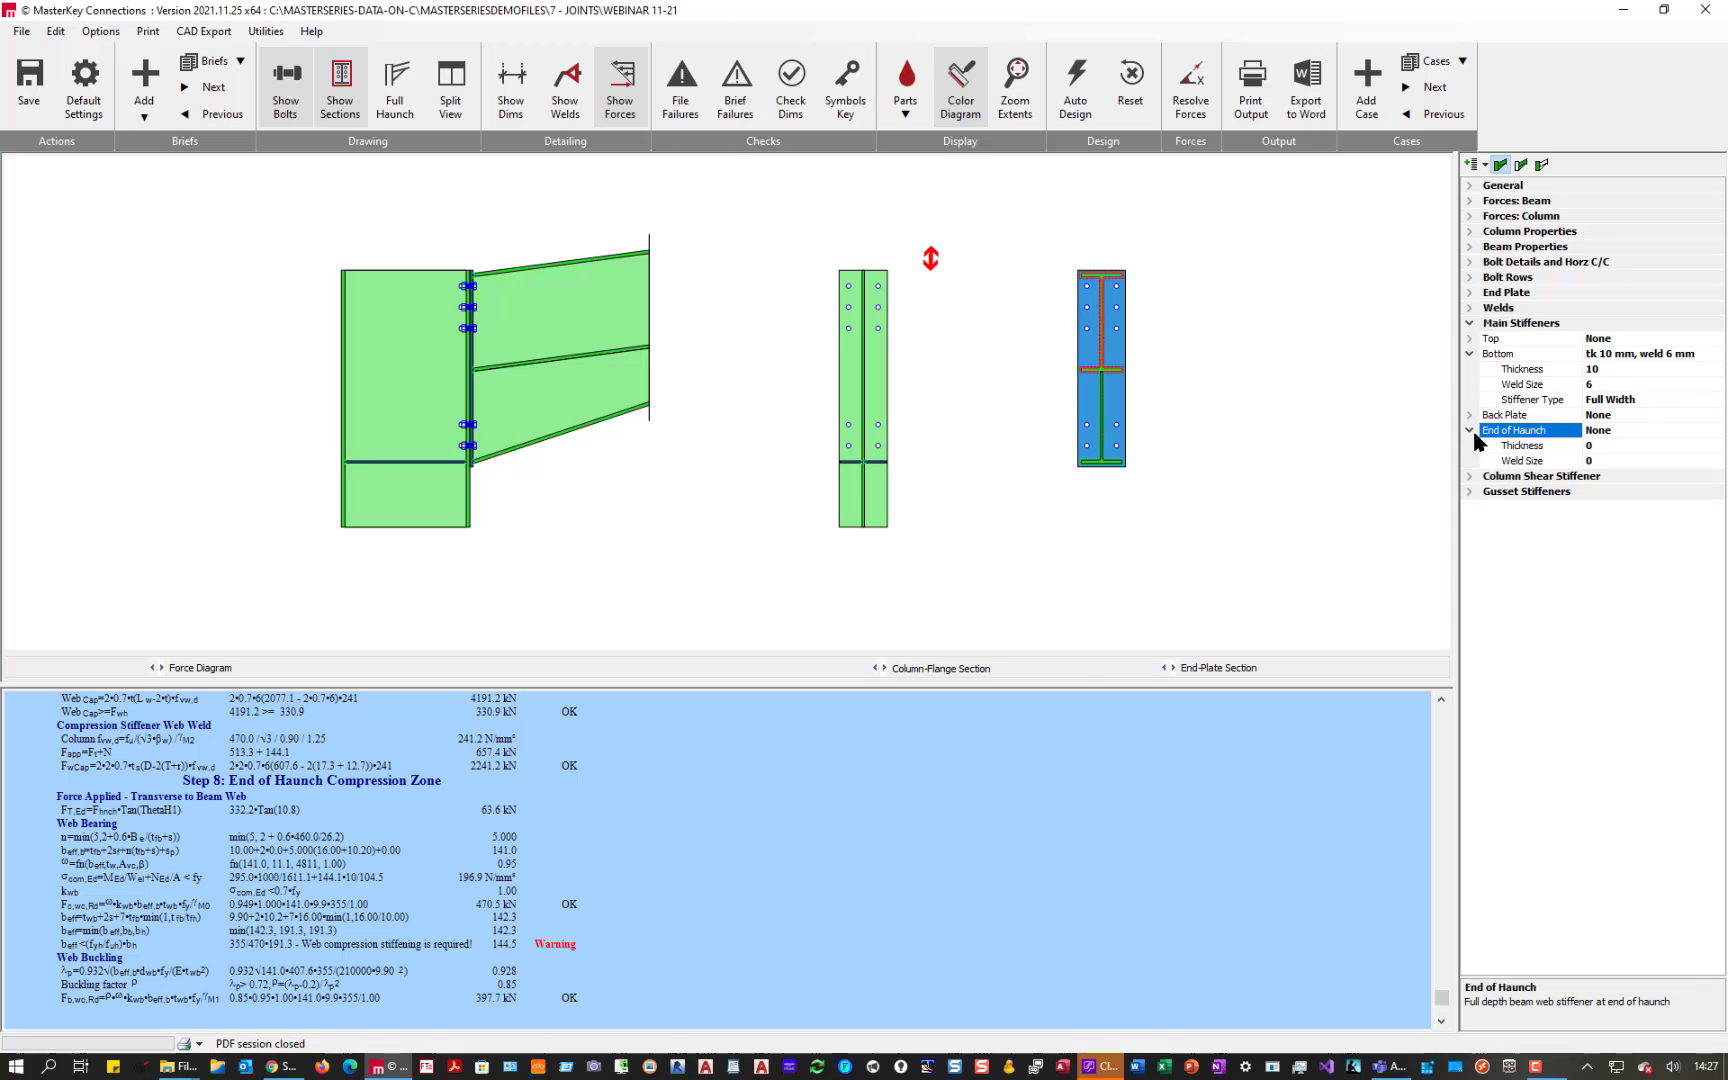
left_click(1470, 431)
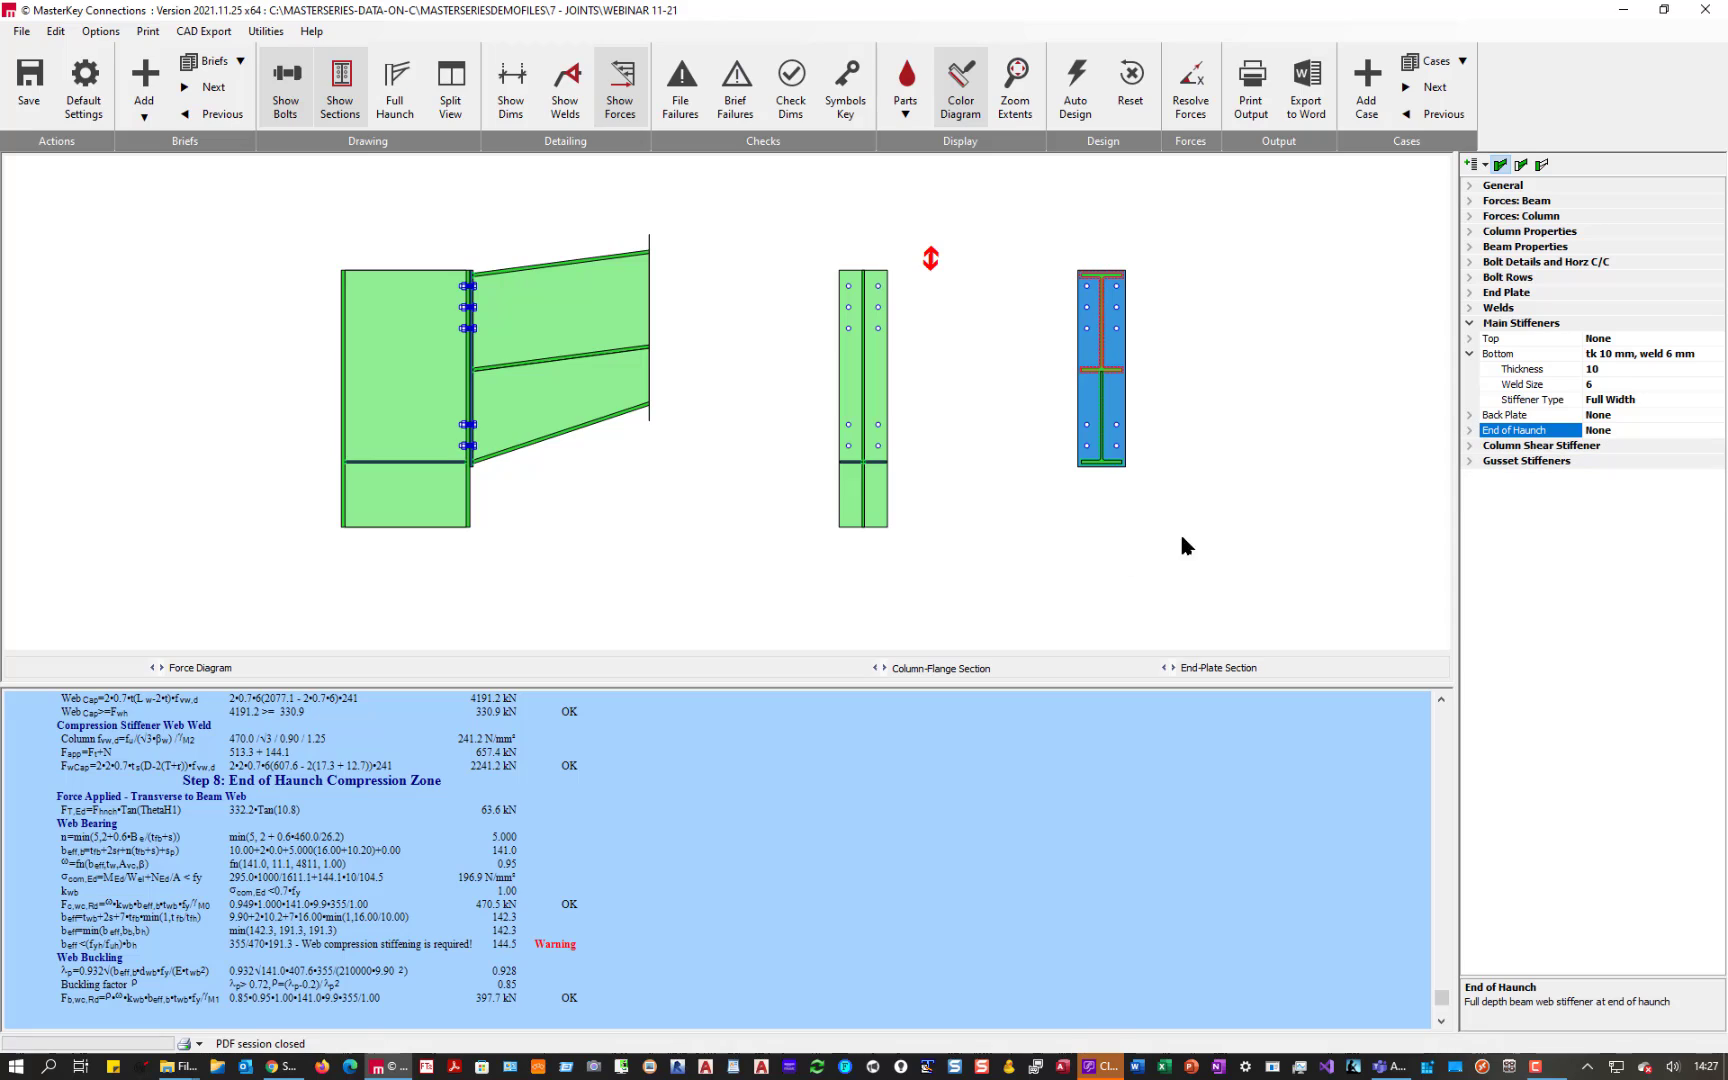
type("10")
key("Return")
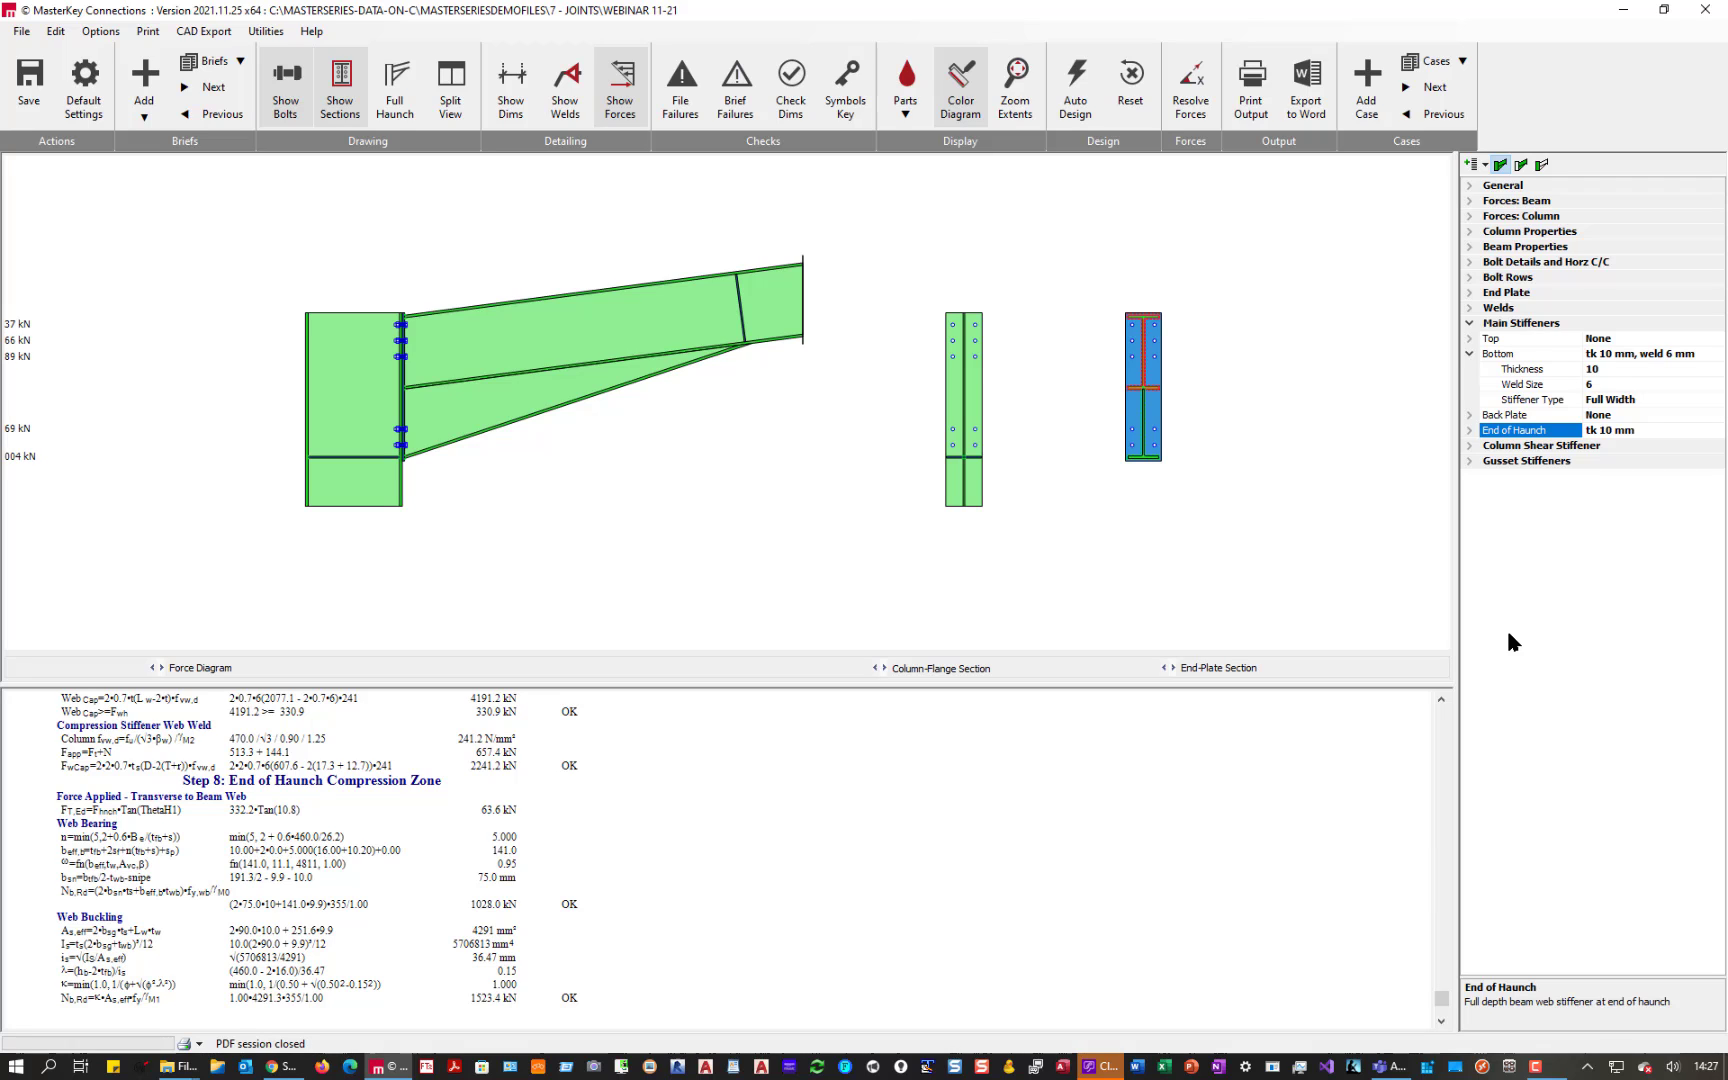
scroll(293, 370, "up", 3)
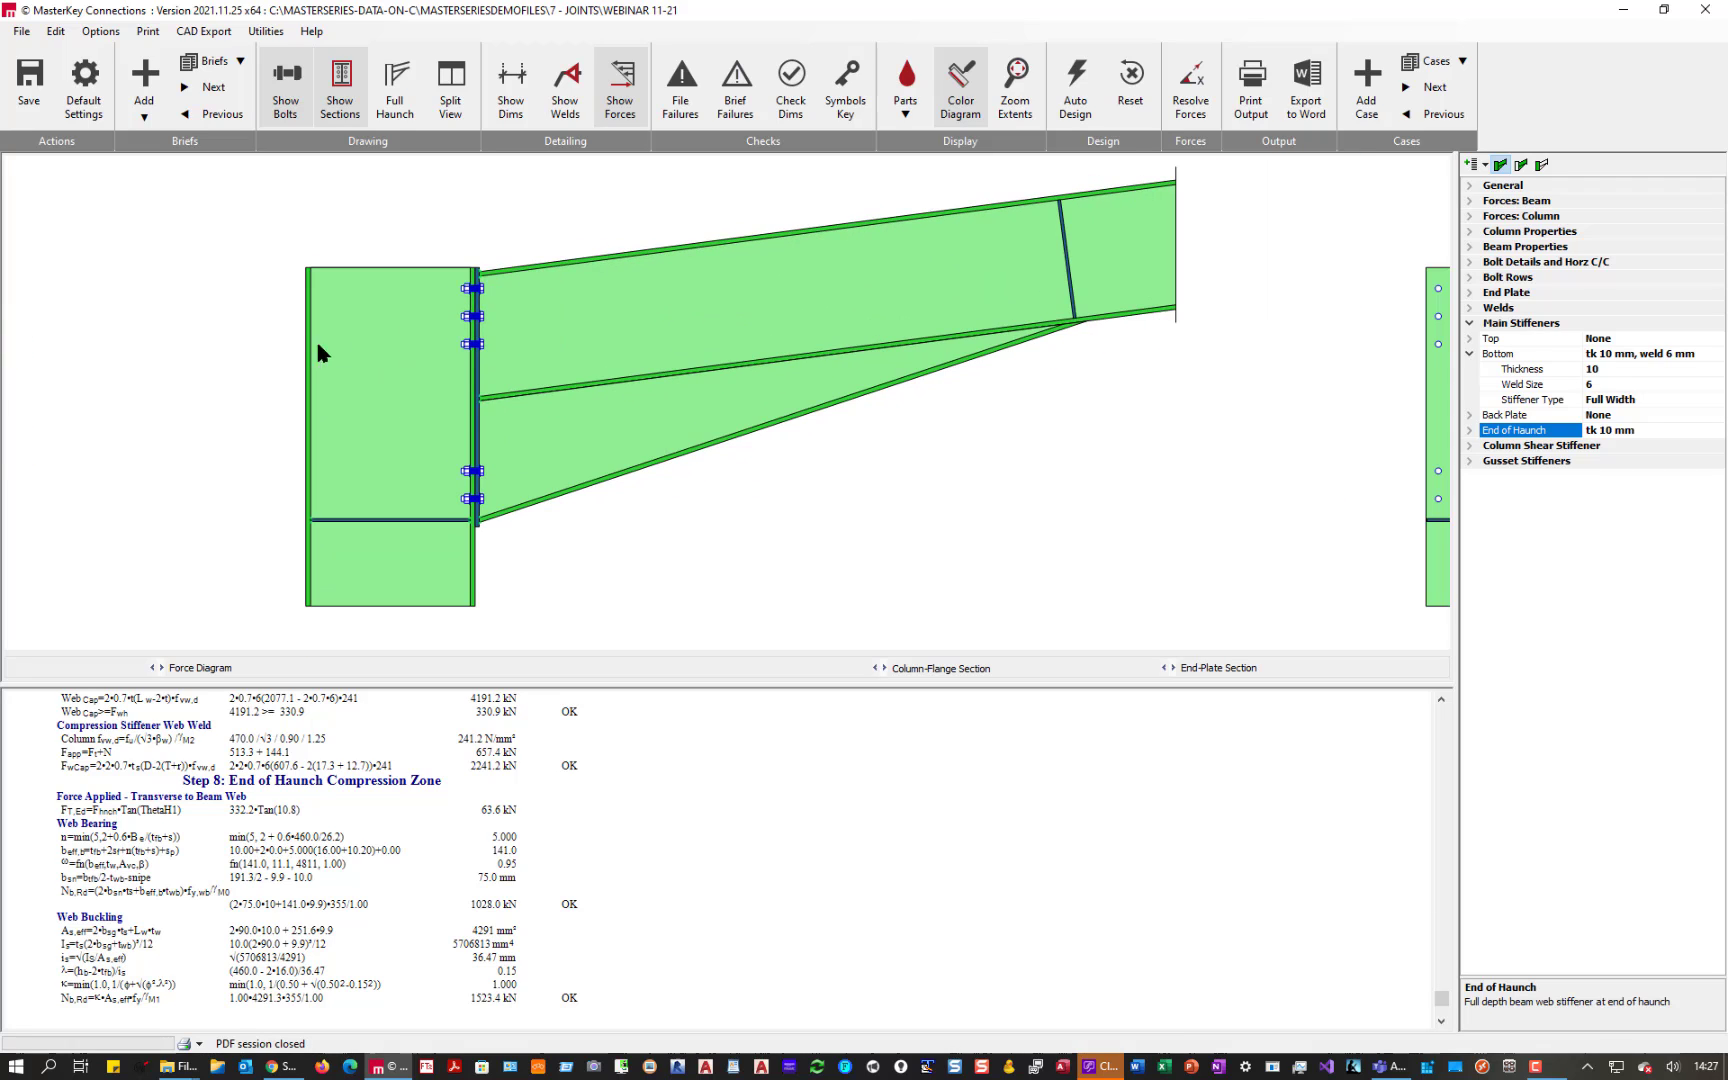
middle_click_drag(513, 451, 618, 507)
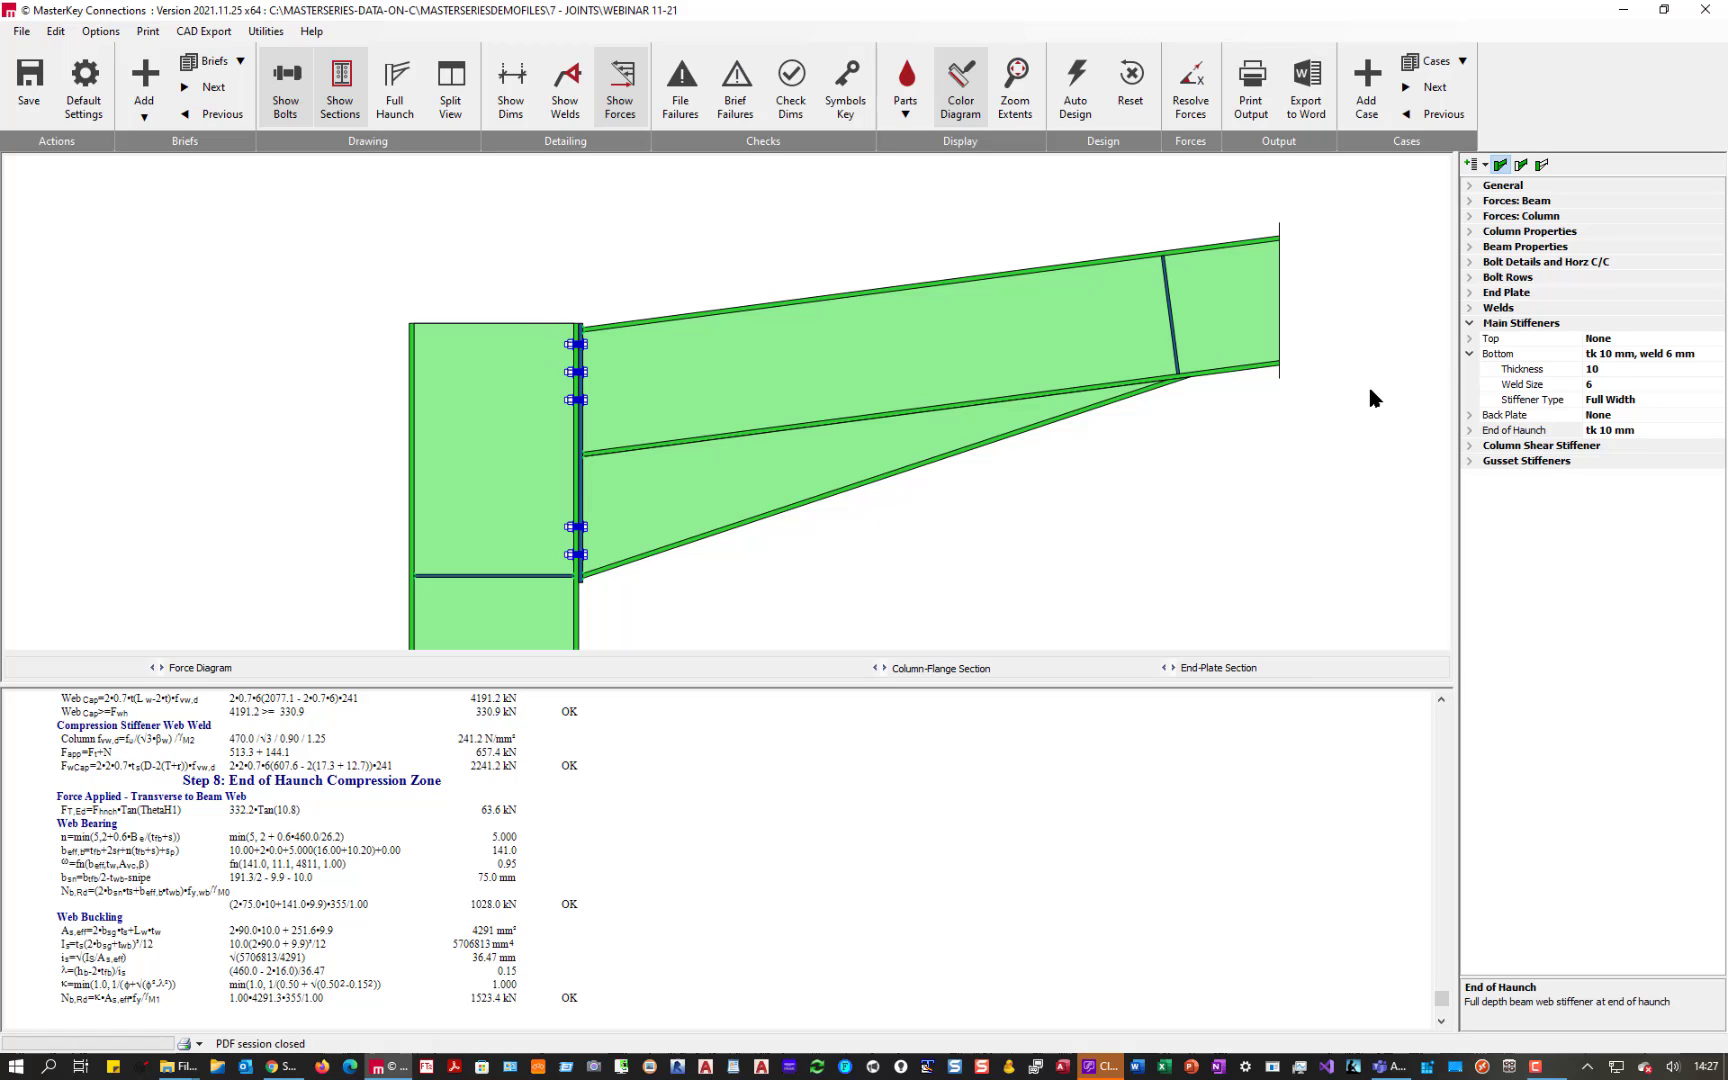
- Set the top column stiffener thickness to 10 mm
left_click(1469, 354)
left_click(1506, 340)
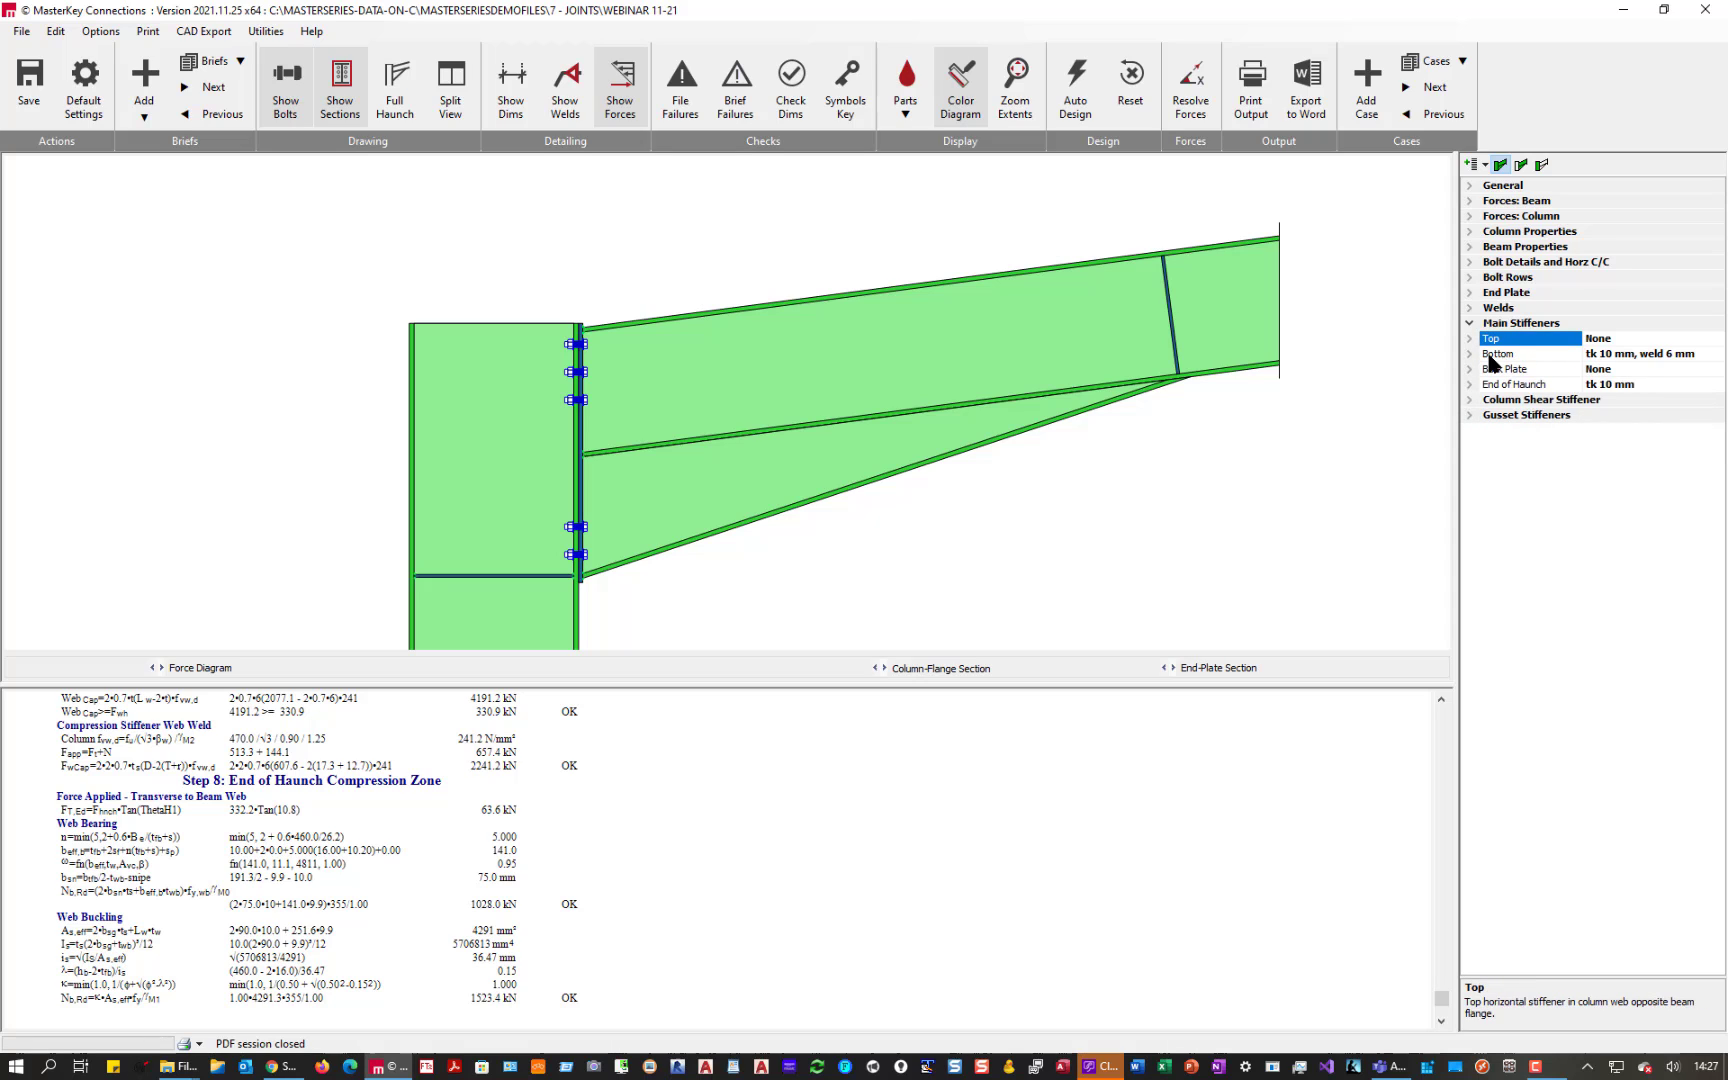
type("10")
key("Return")
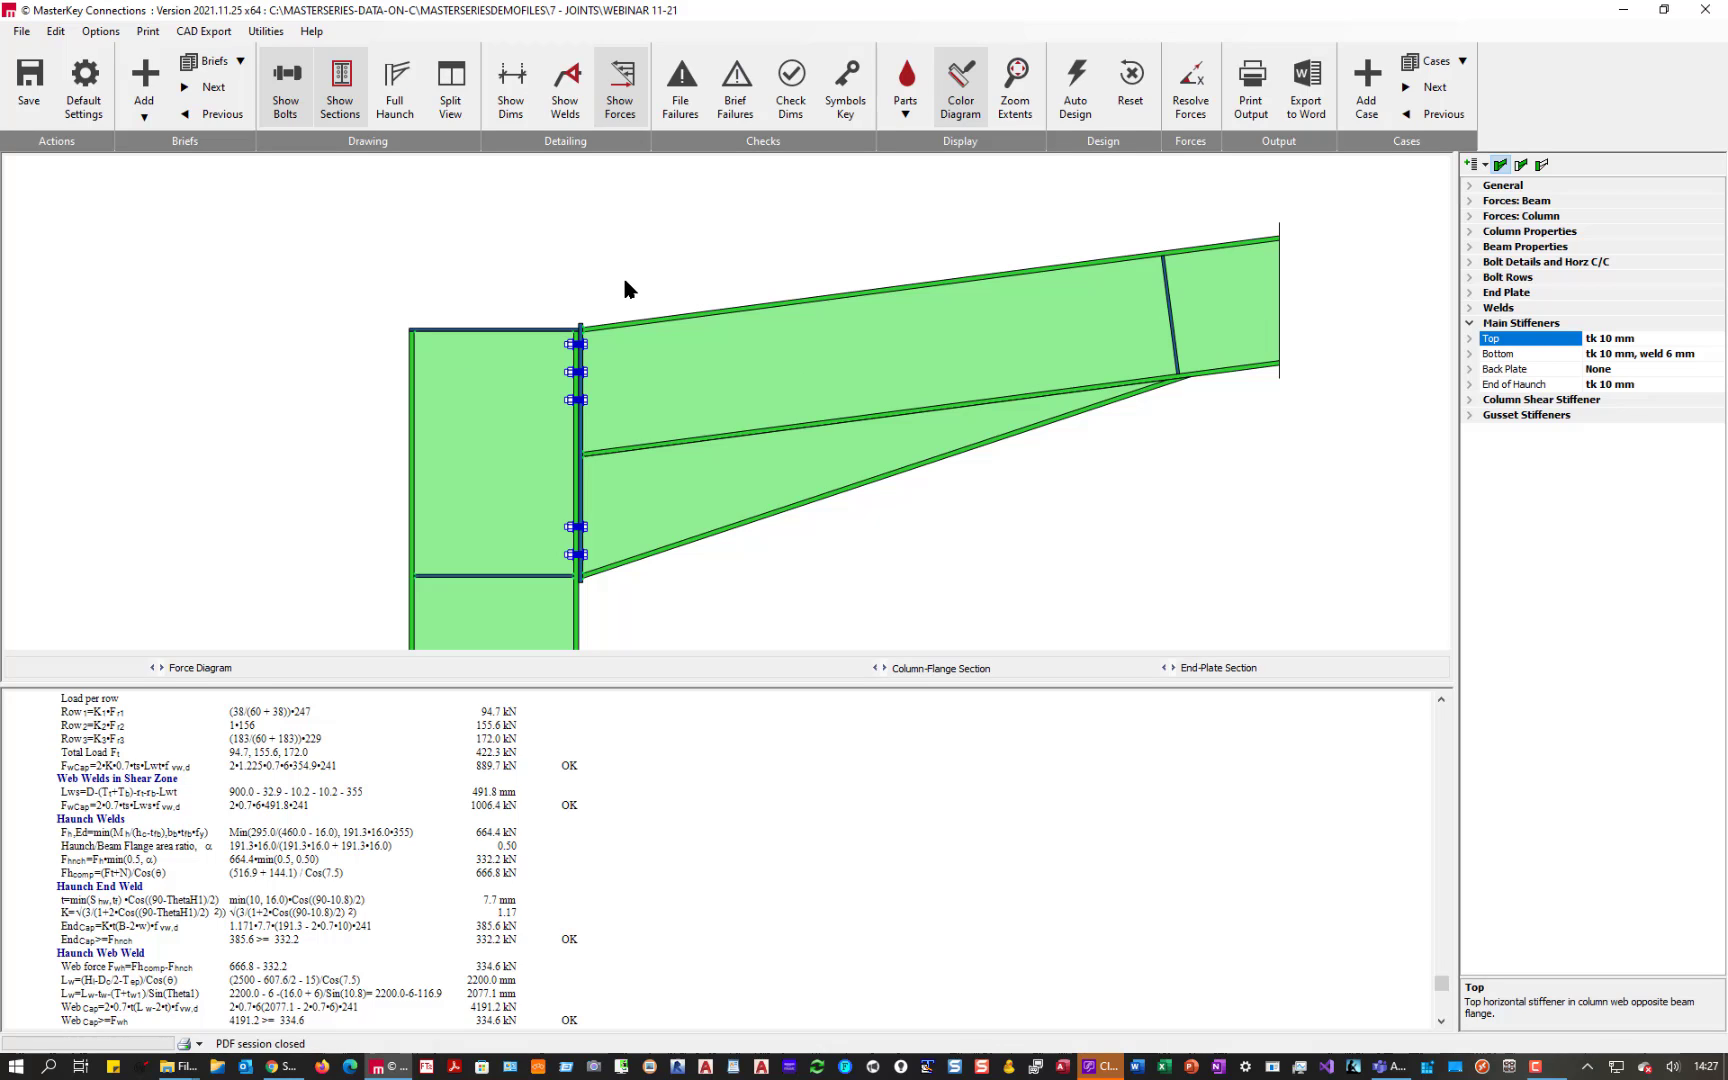
- Move to the next brief and select the new top stiffener in the column drawing
left_click(212, 92)
scroll(265, 340, "up", 3)
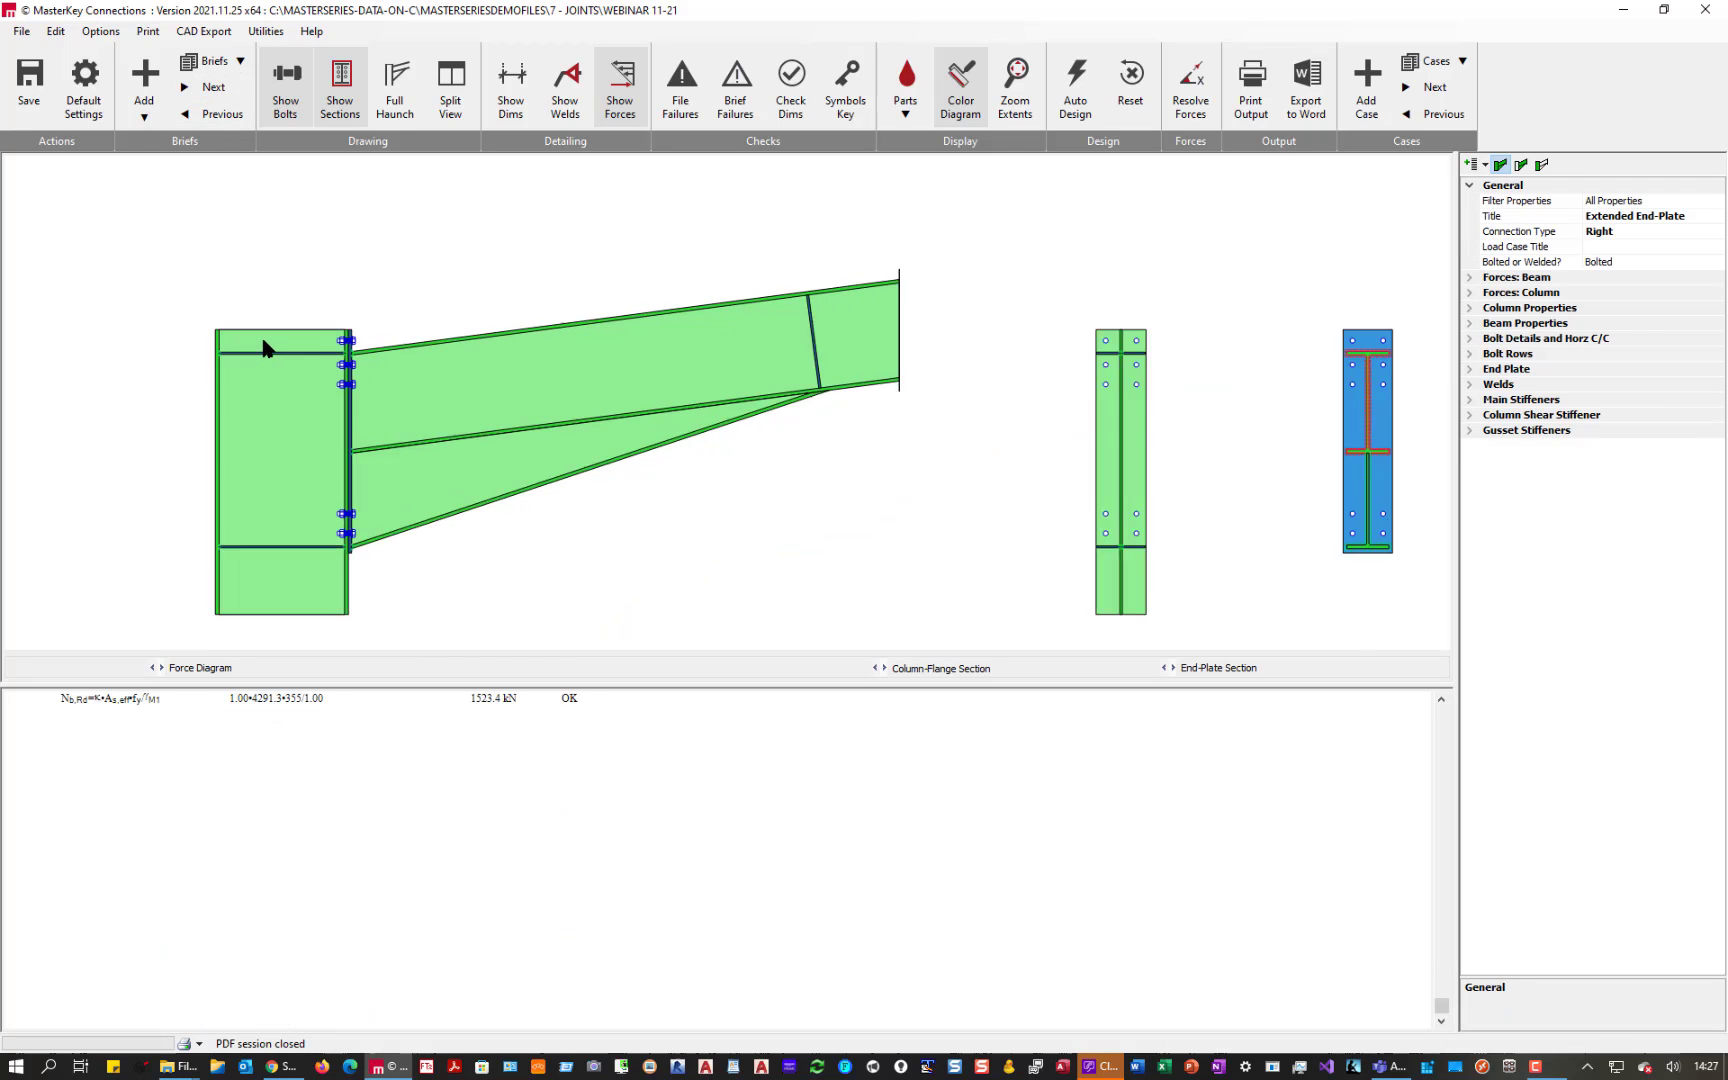
left_click(372, 362)
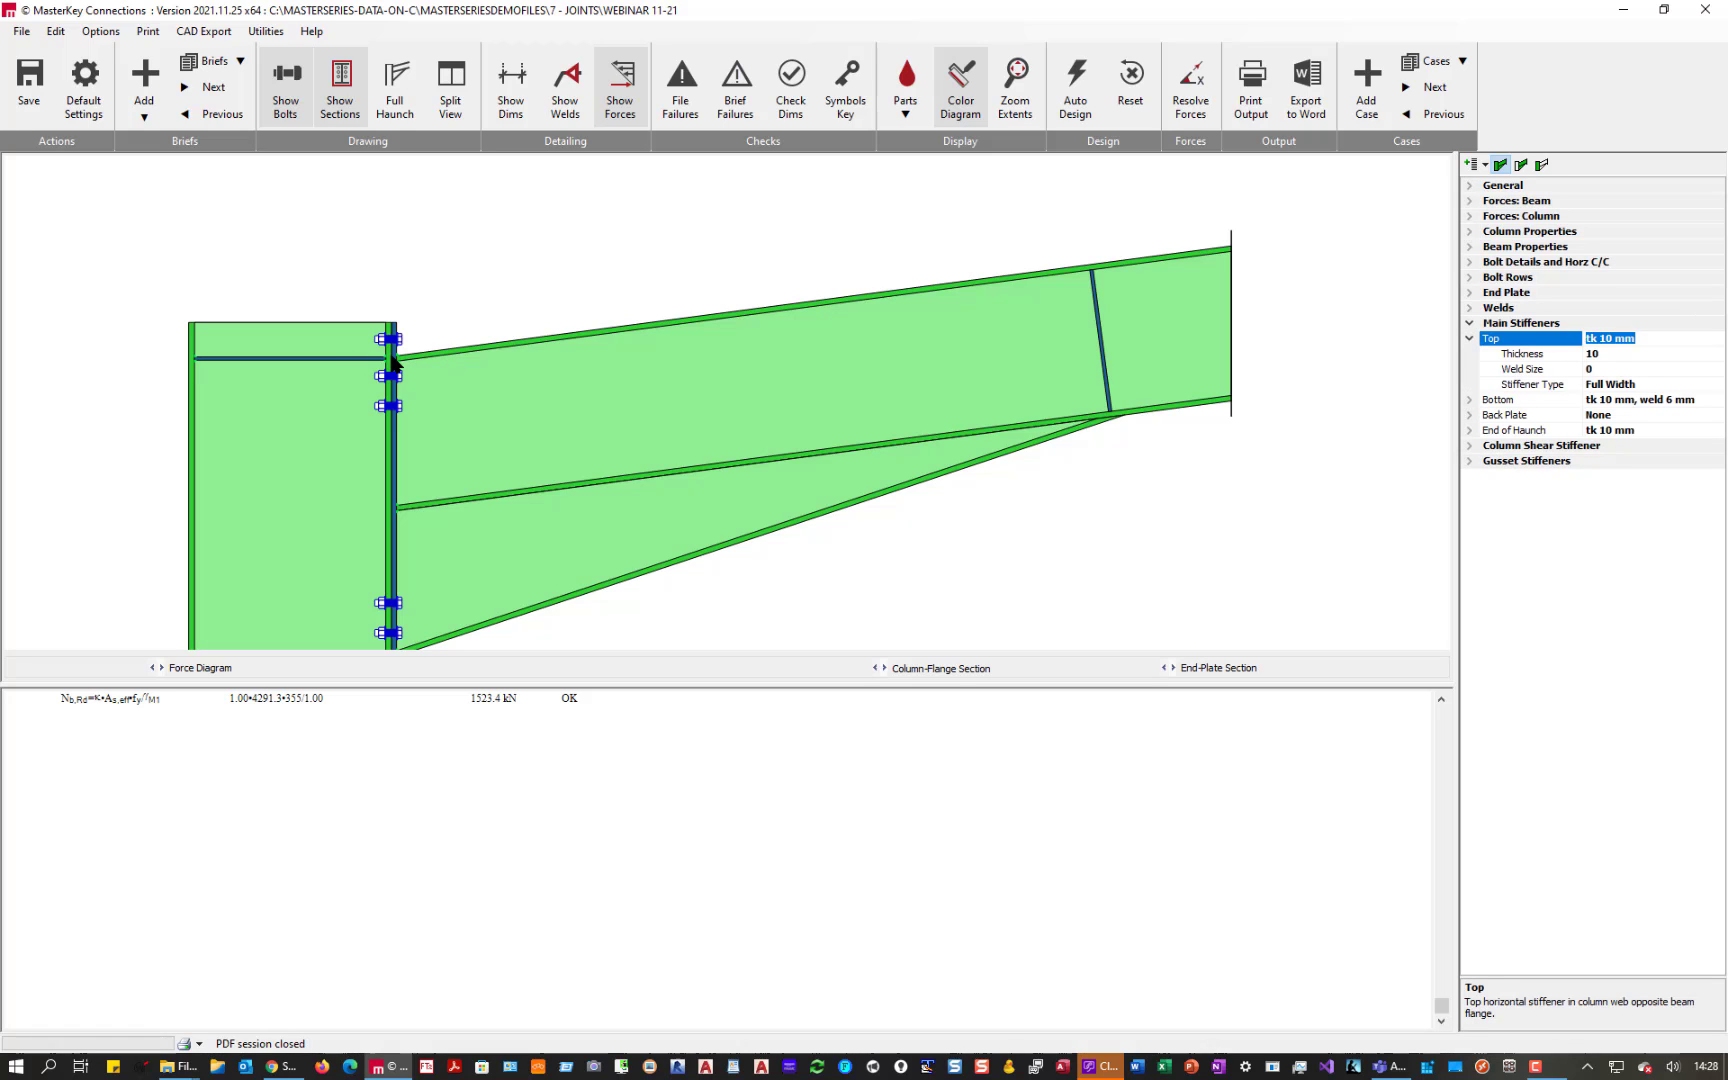
scroll(395, 365, "down", 1)
scroll(395, 365, "down", 1)
scroll(386, 567, "up", 1)
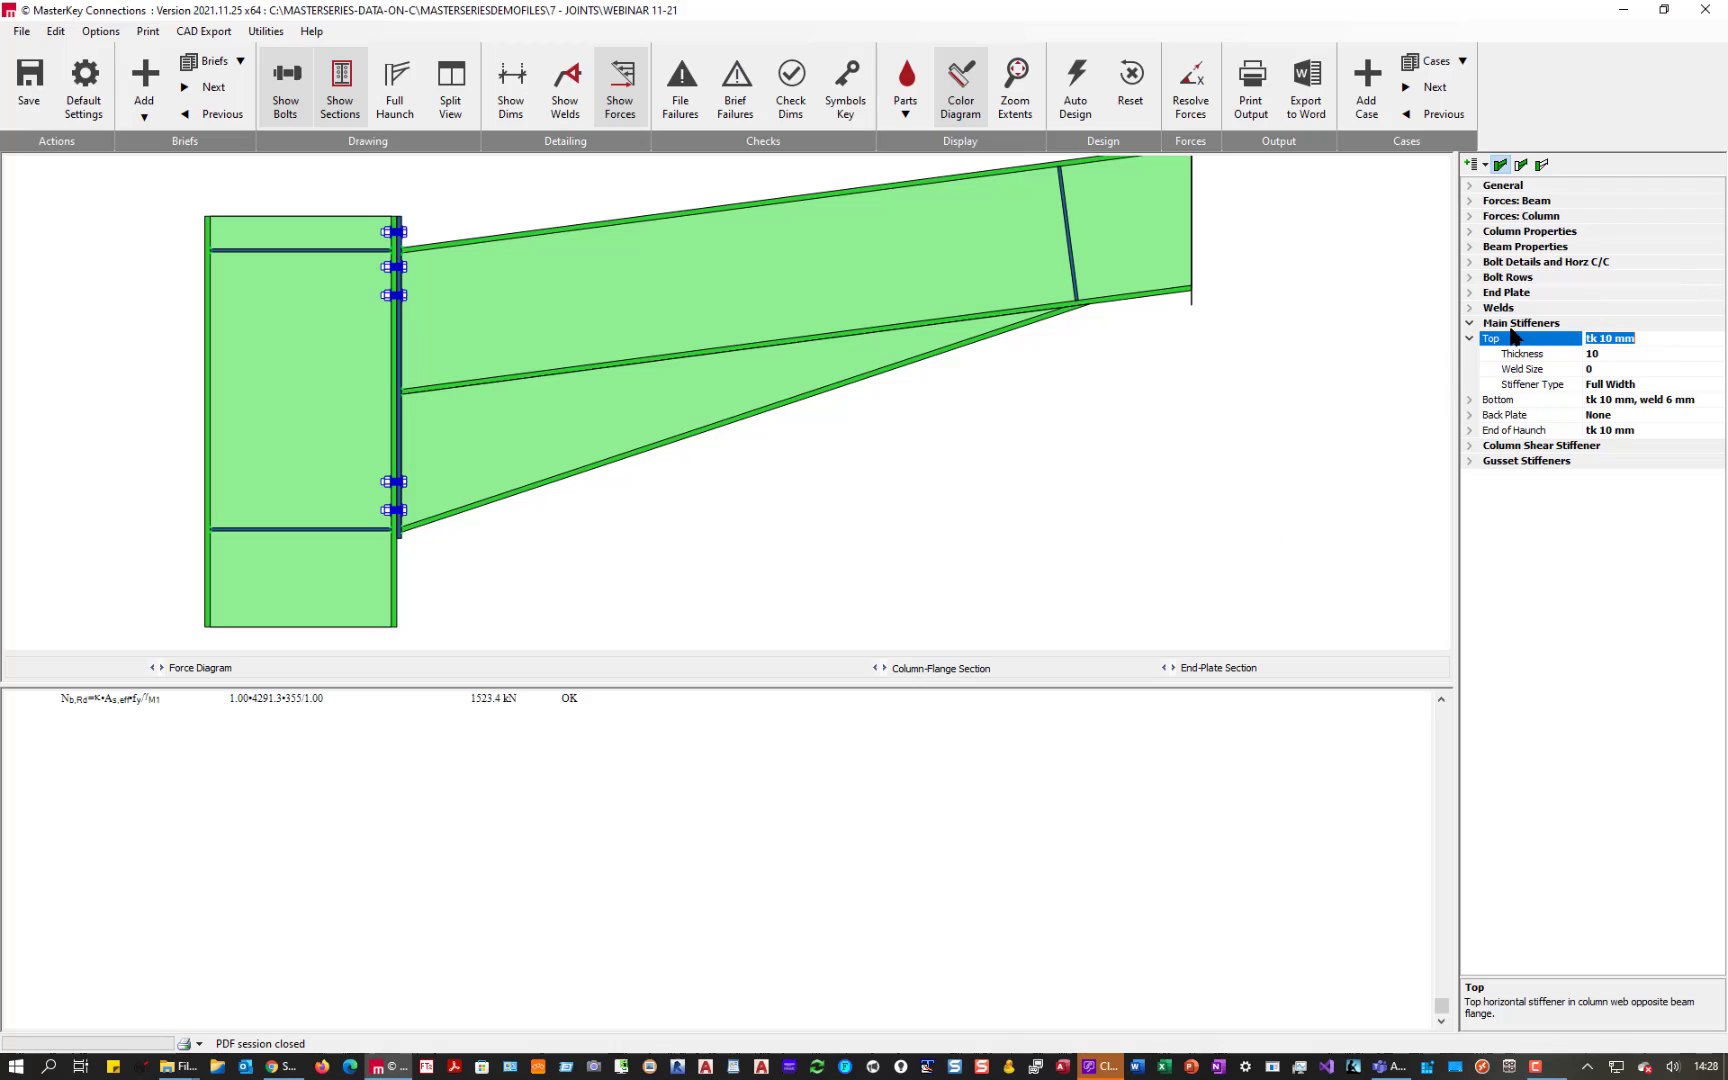
- Set the end plate bottom projection to 100 mm
left_click(1486, 293)
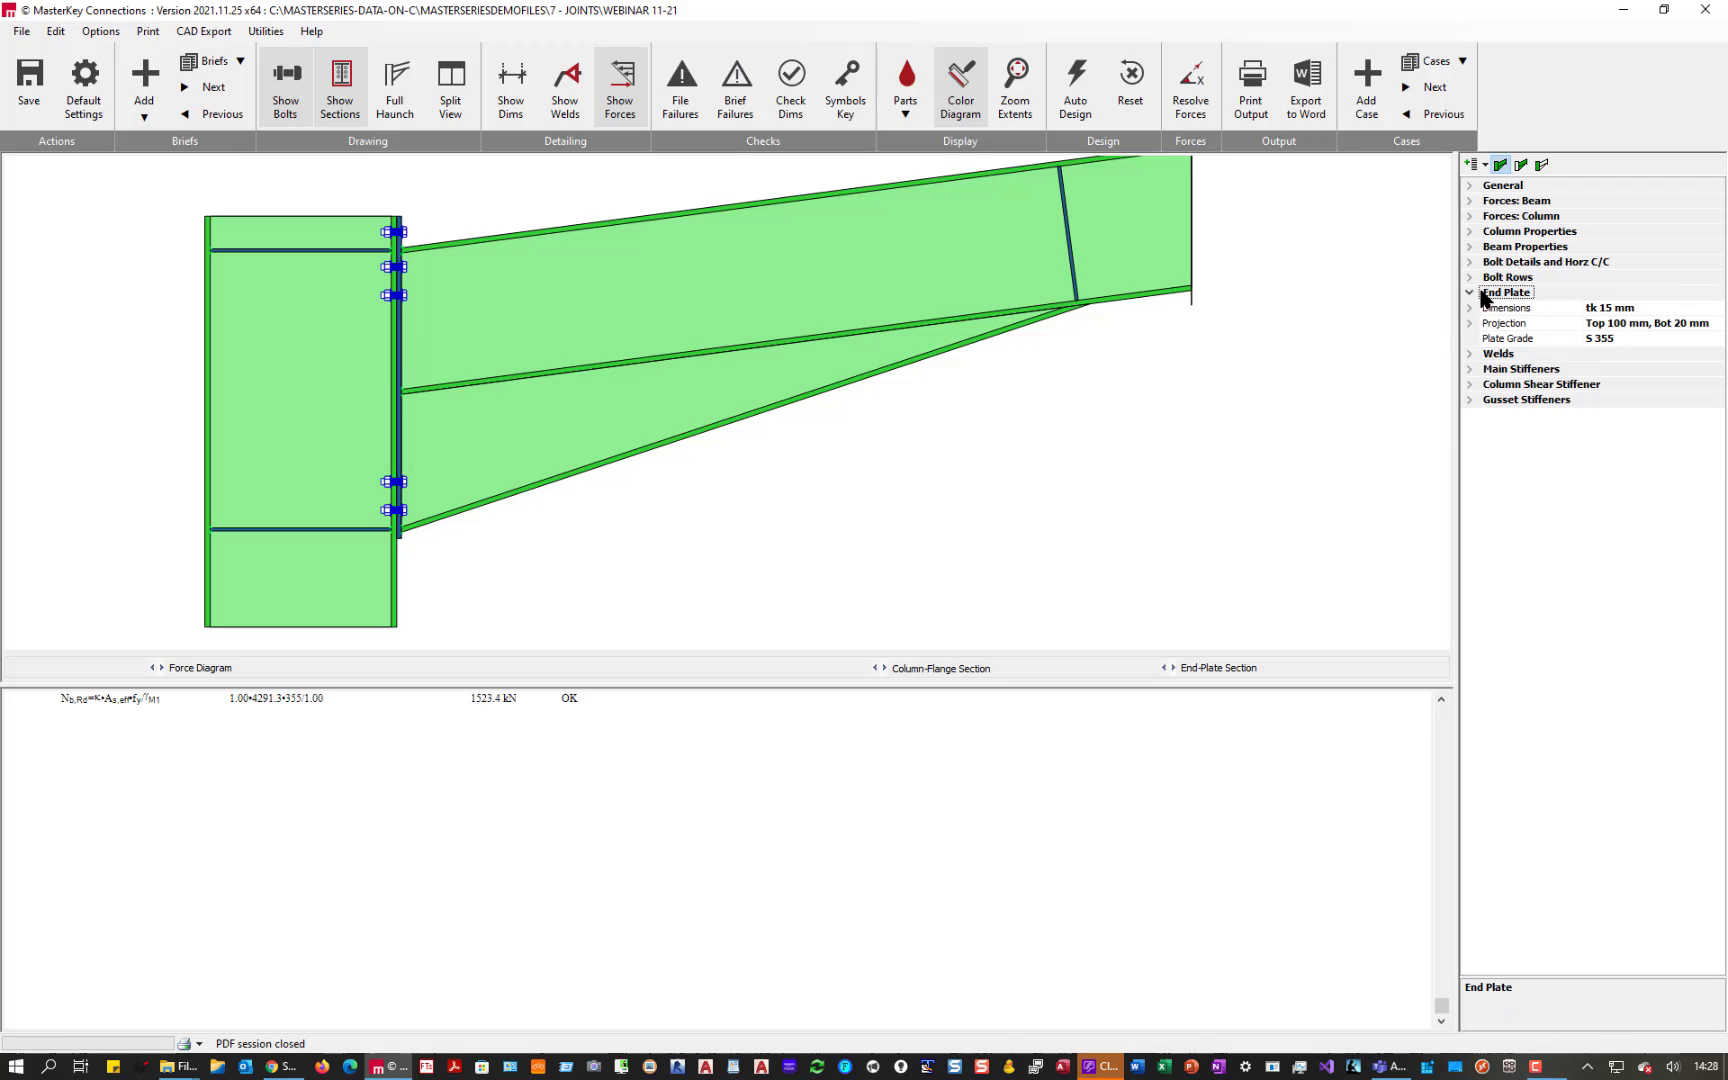
left_click(1527, 325)
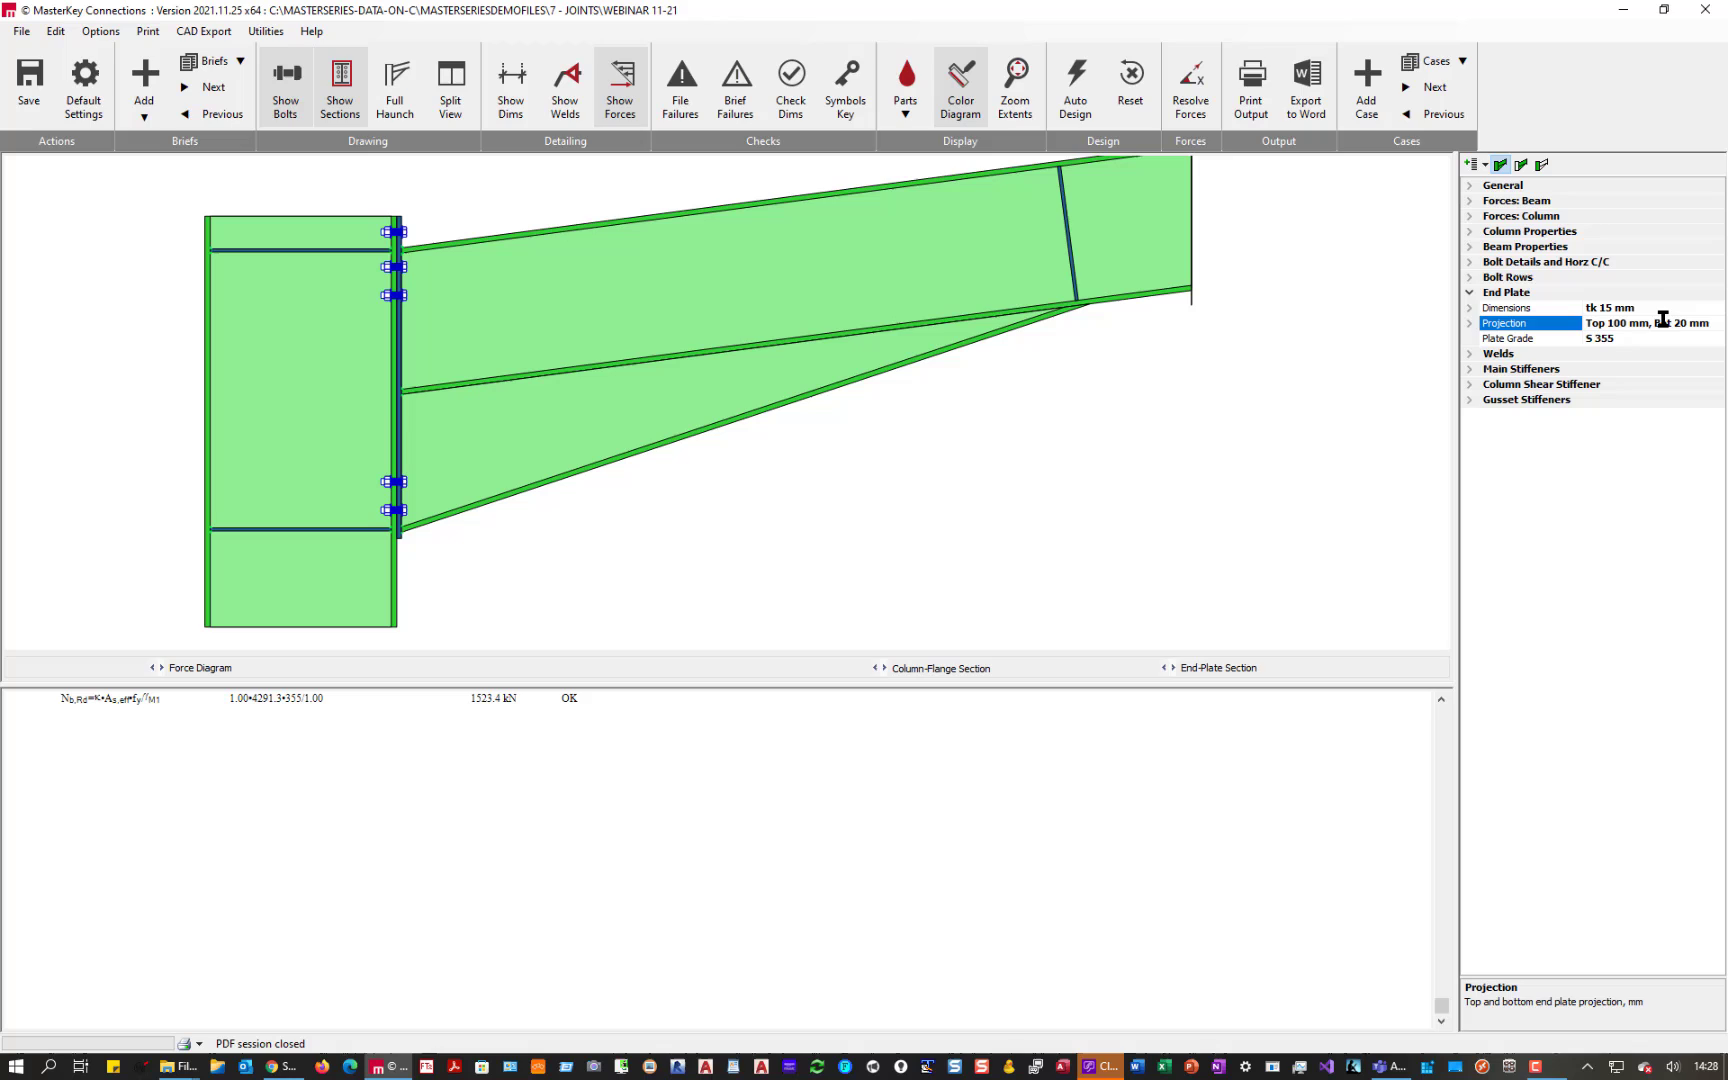
left_click(1672, 322)
type("100")
key("Delete")
key("Delete")
key("Return")
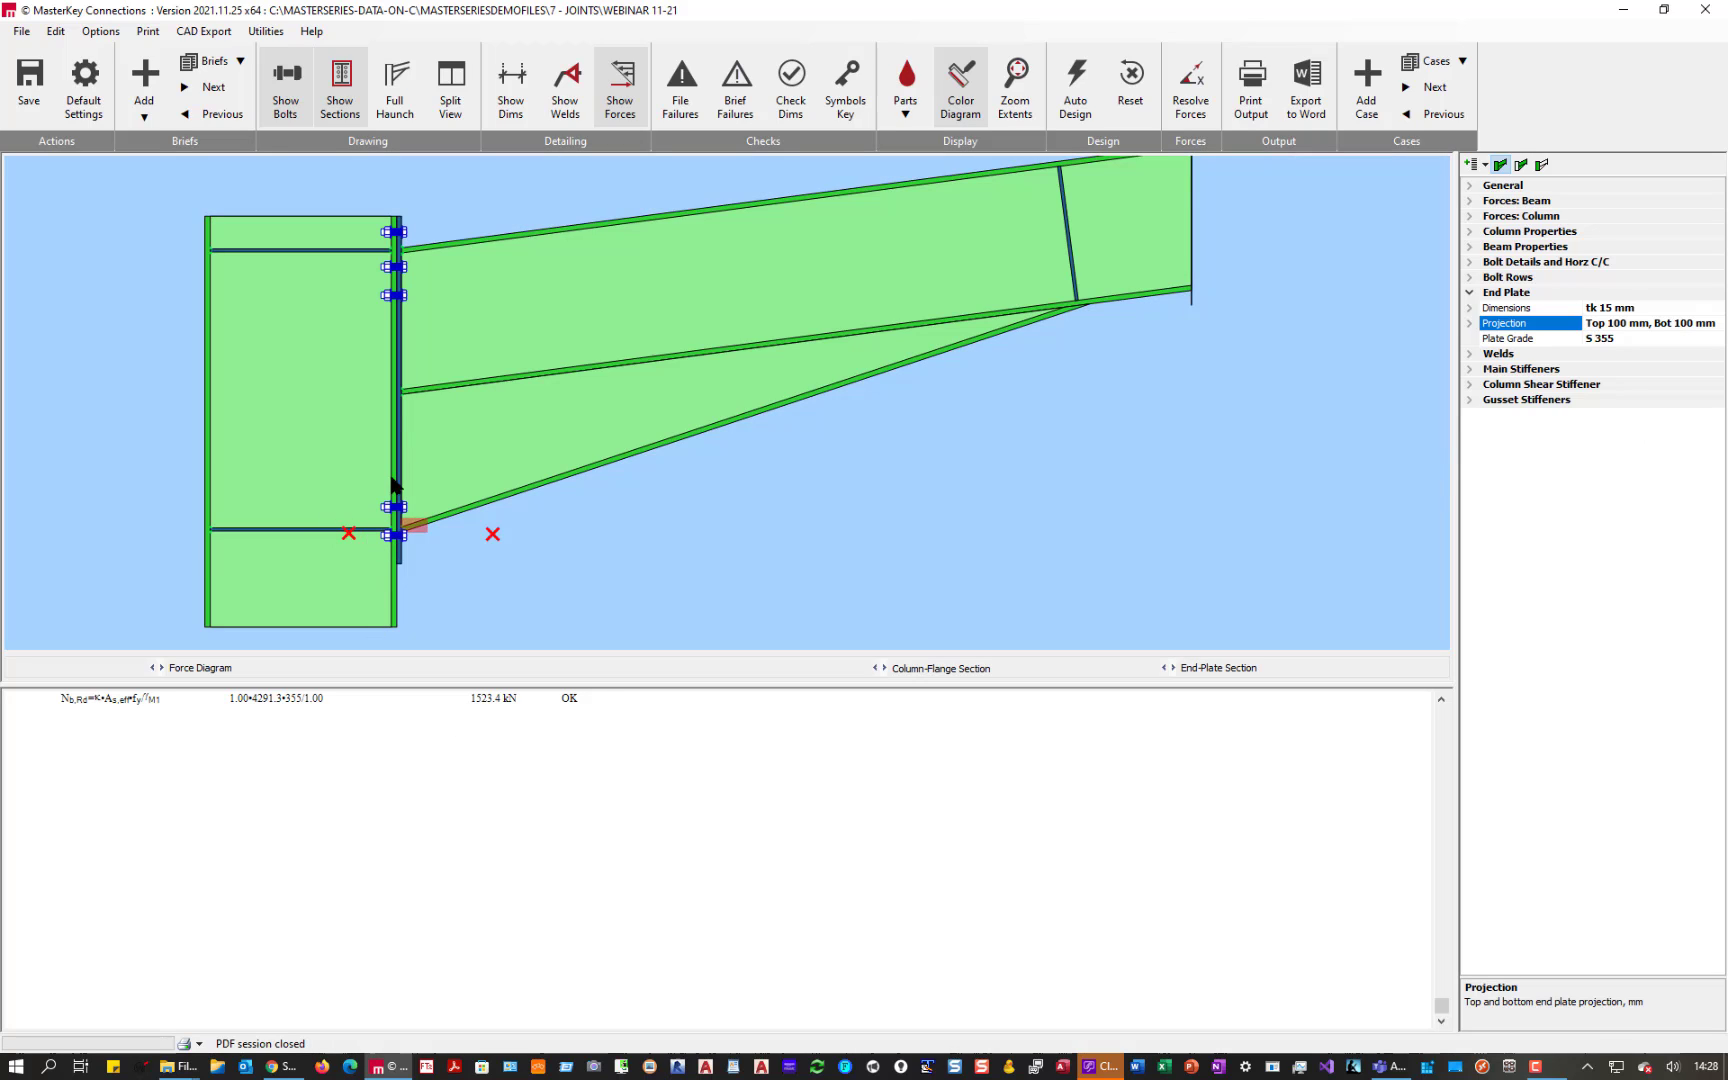
- Set lower bolt rows 1 and 2 to 50 and 120 mm, then return to the Portal Eaves brief
left_click(1485, 279)
left_click(1506, 310)
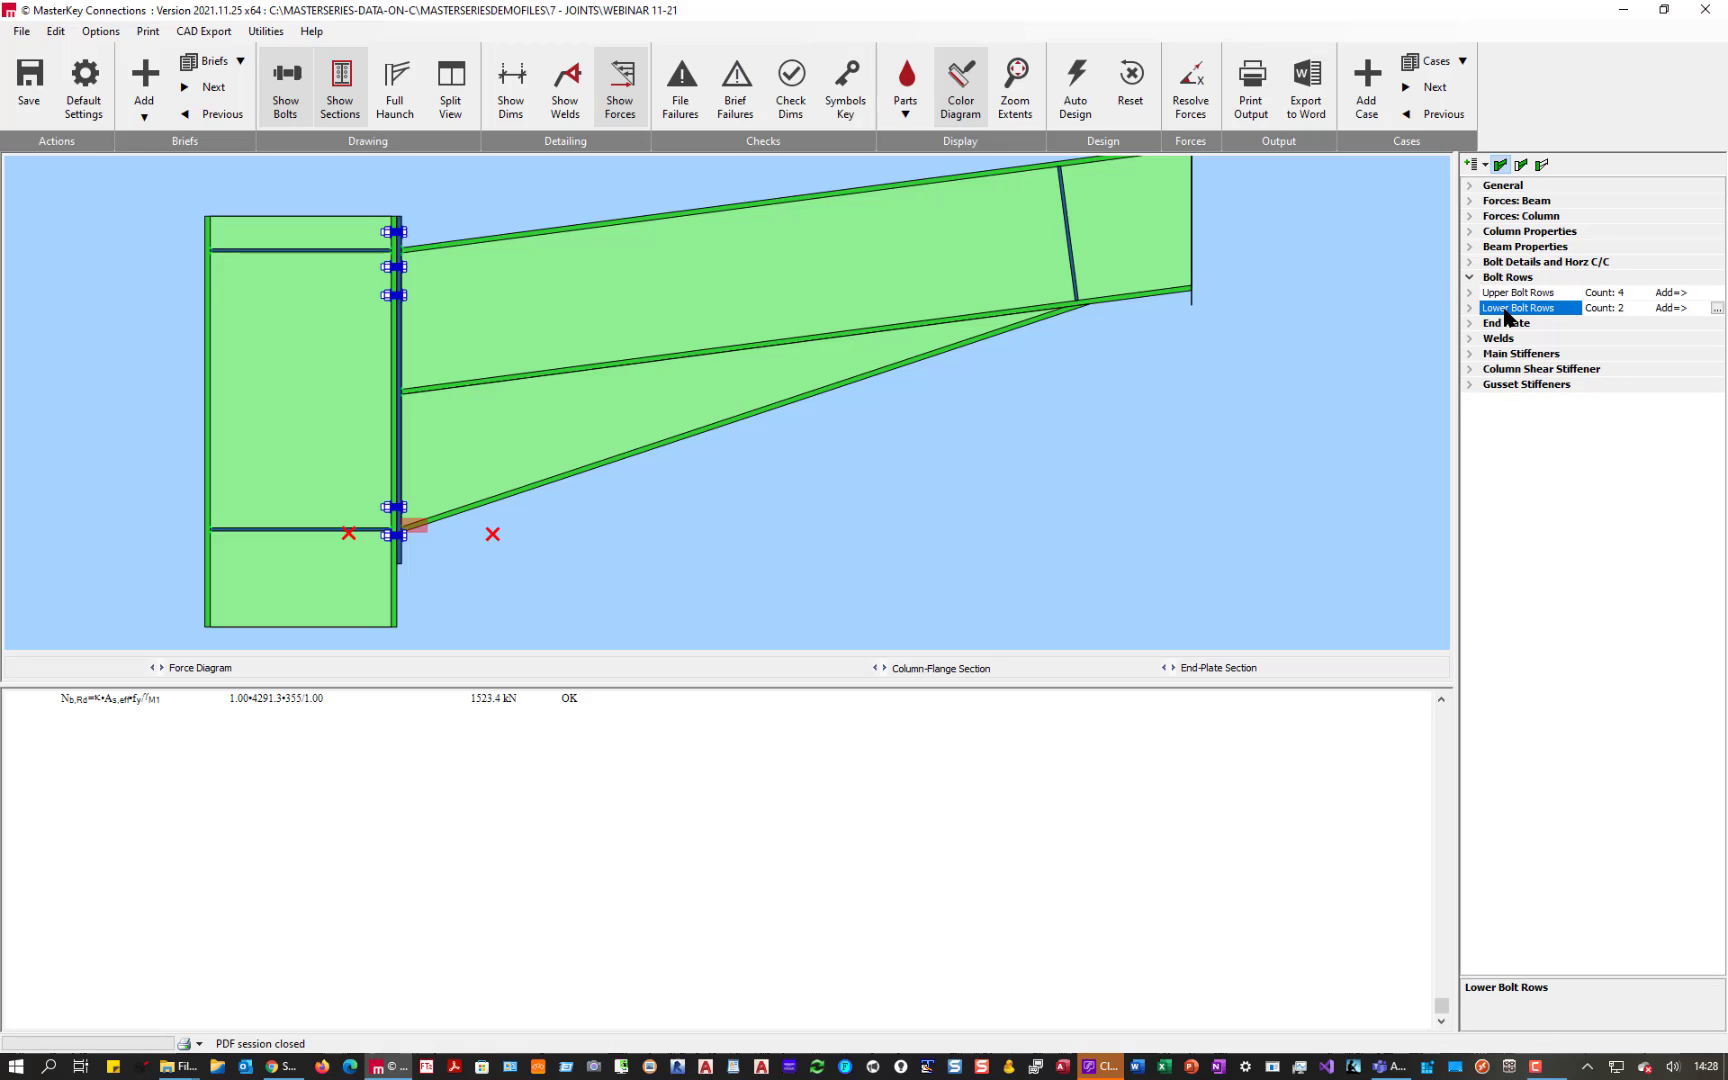
double_click(1506, 312)
left_click(1517, 326)
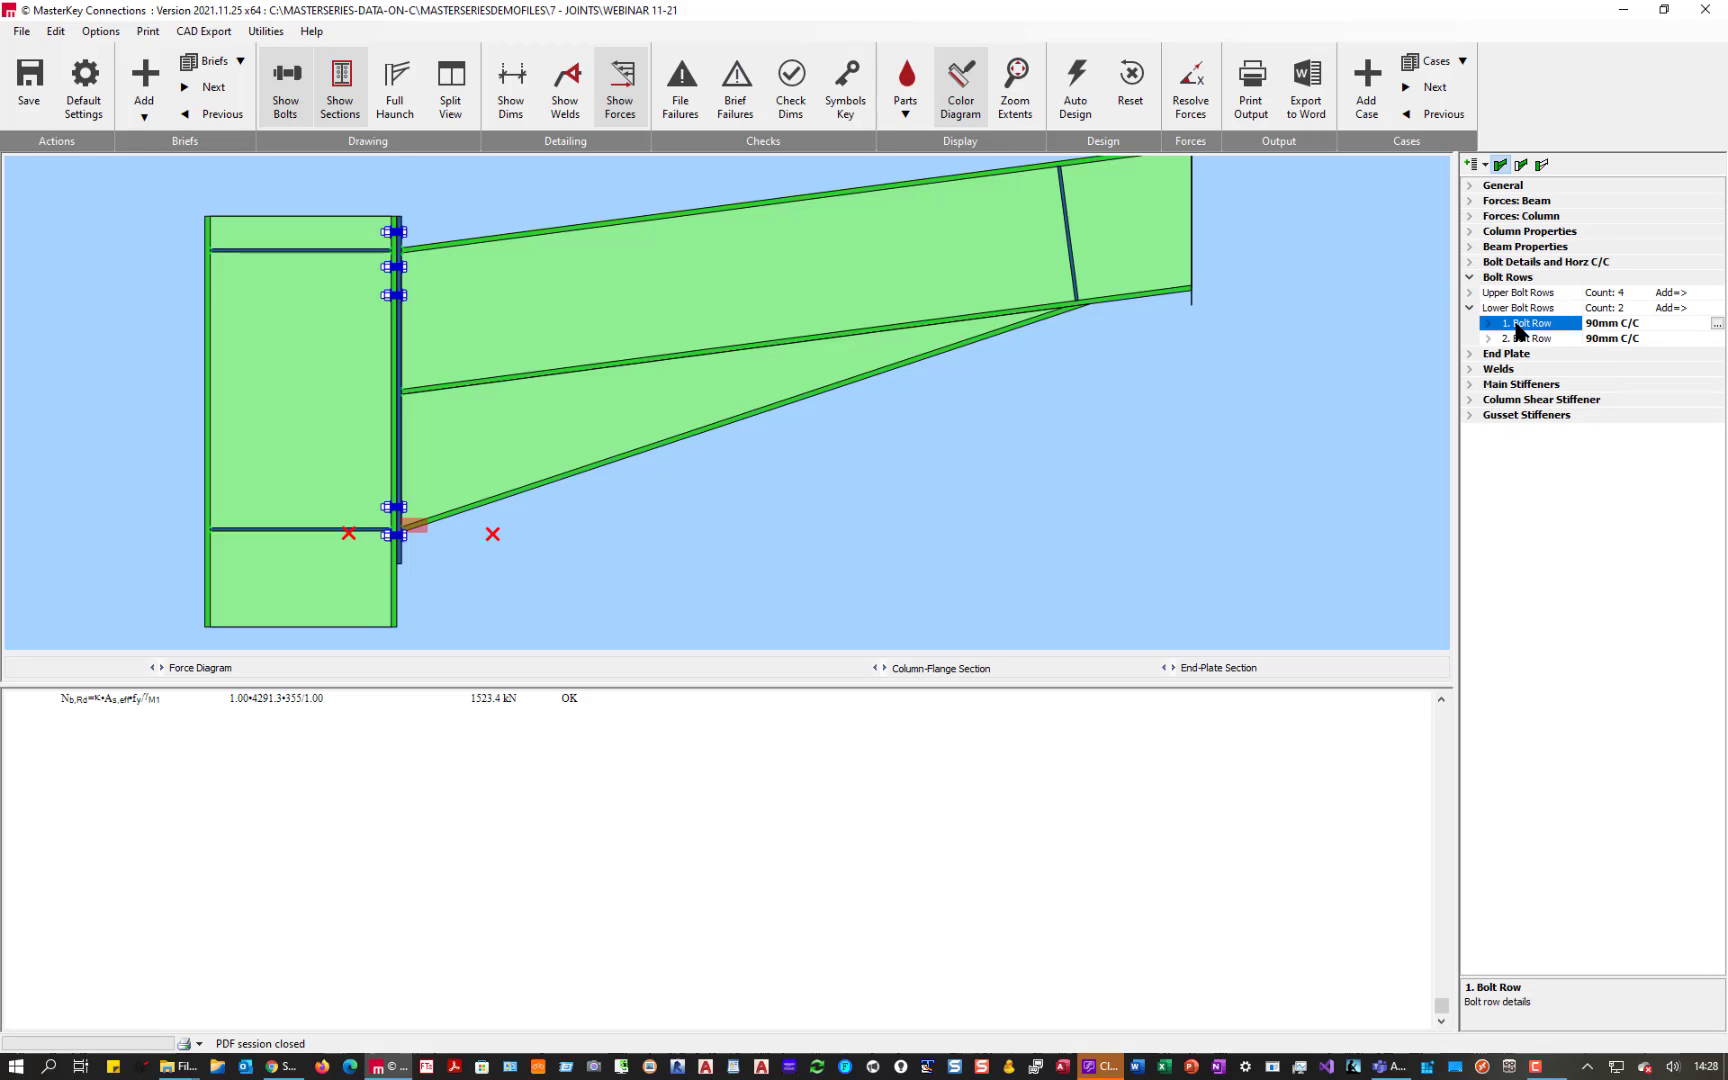
key("Tab")
type("50")
key("Tab")
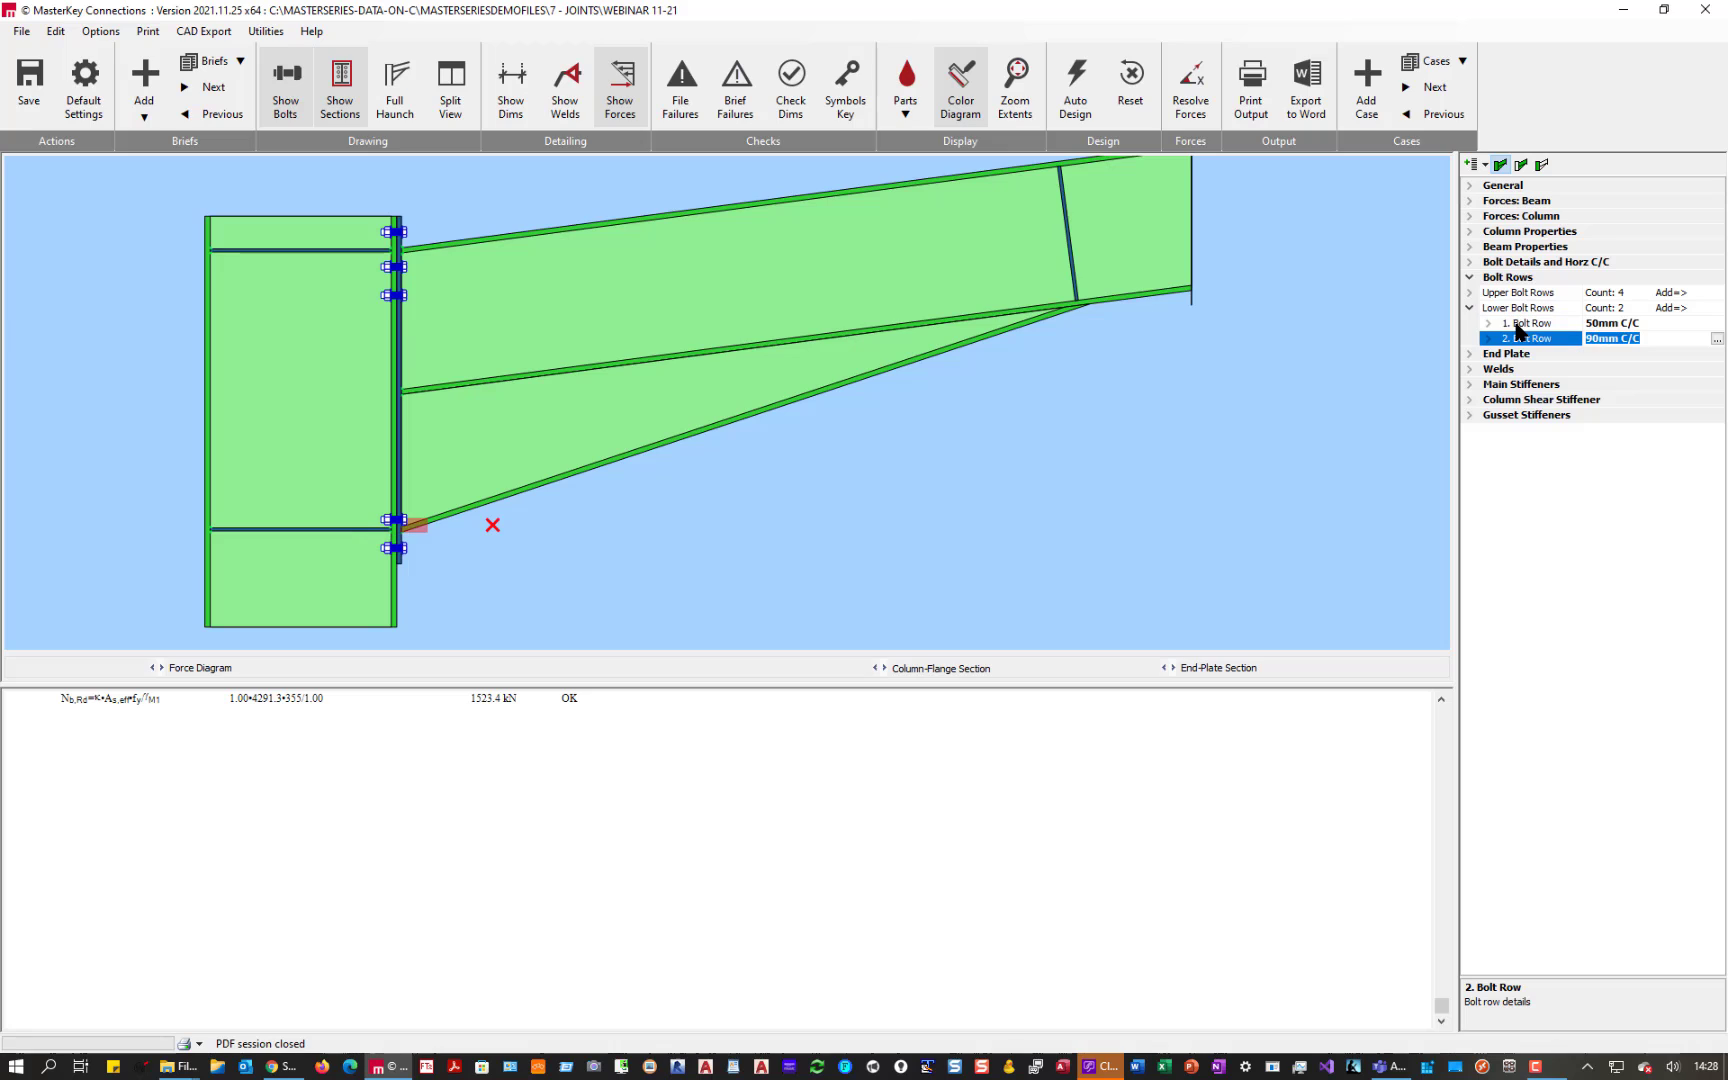
type("120")
key("Return")
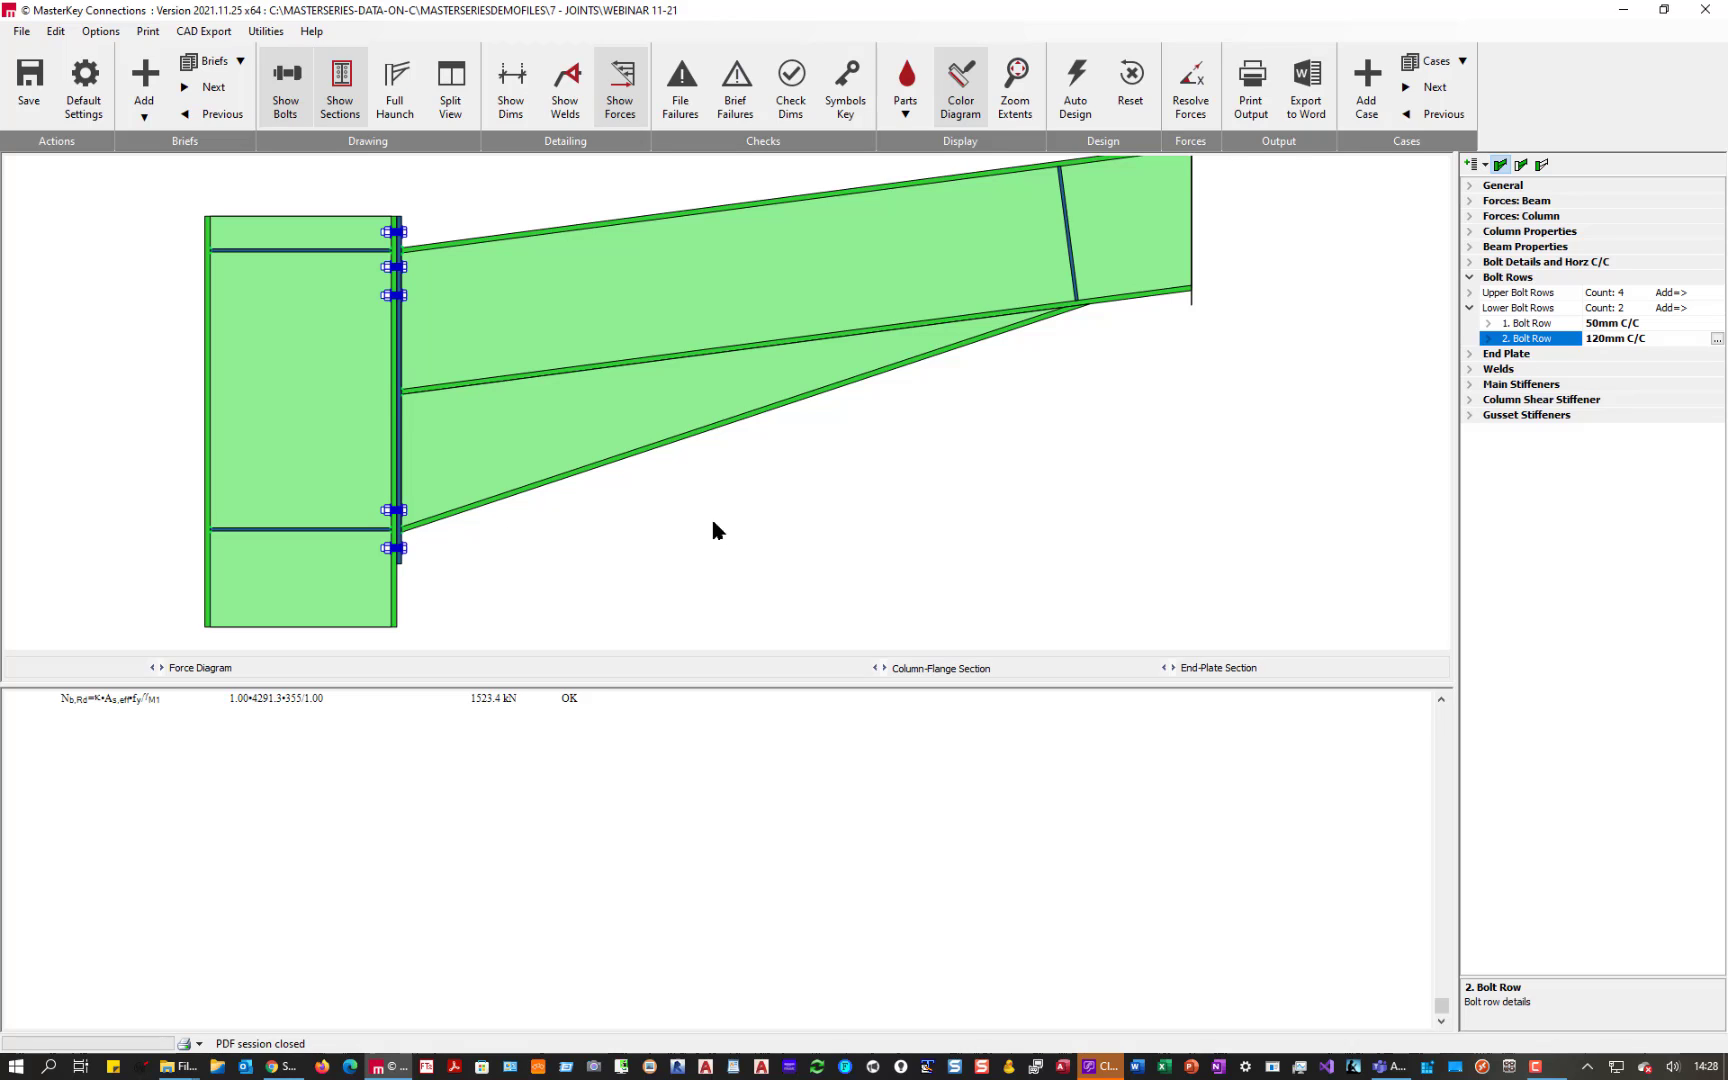
left_click(214, 114)
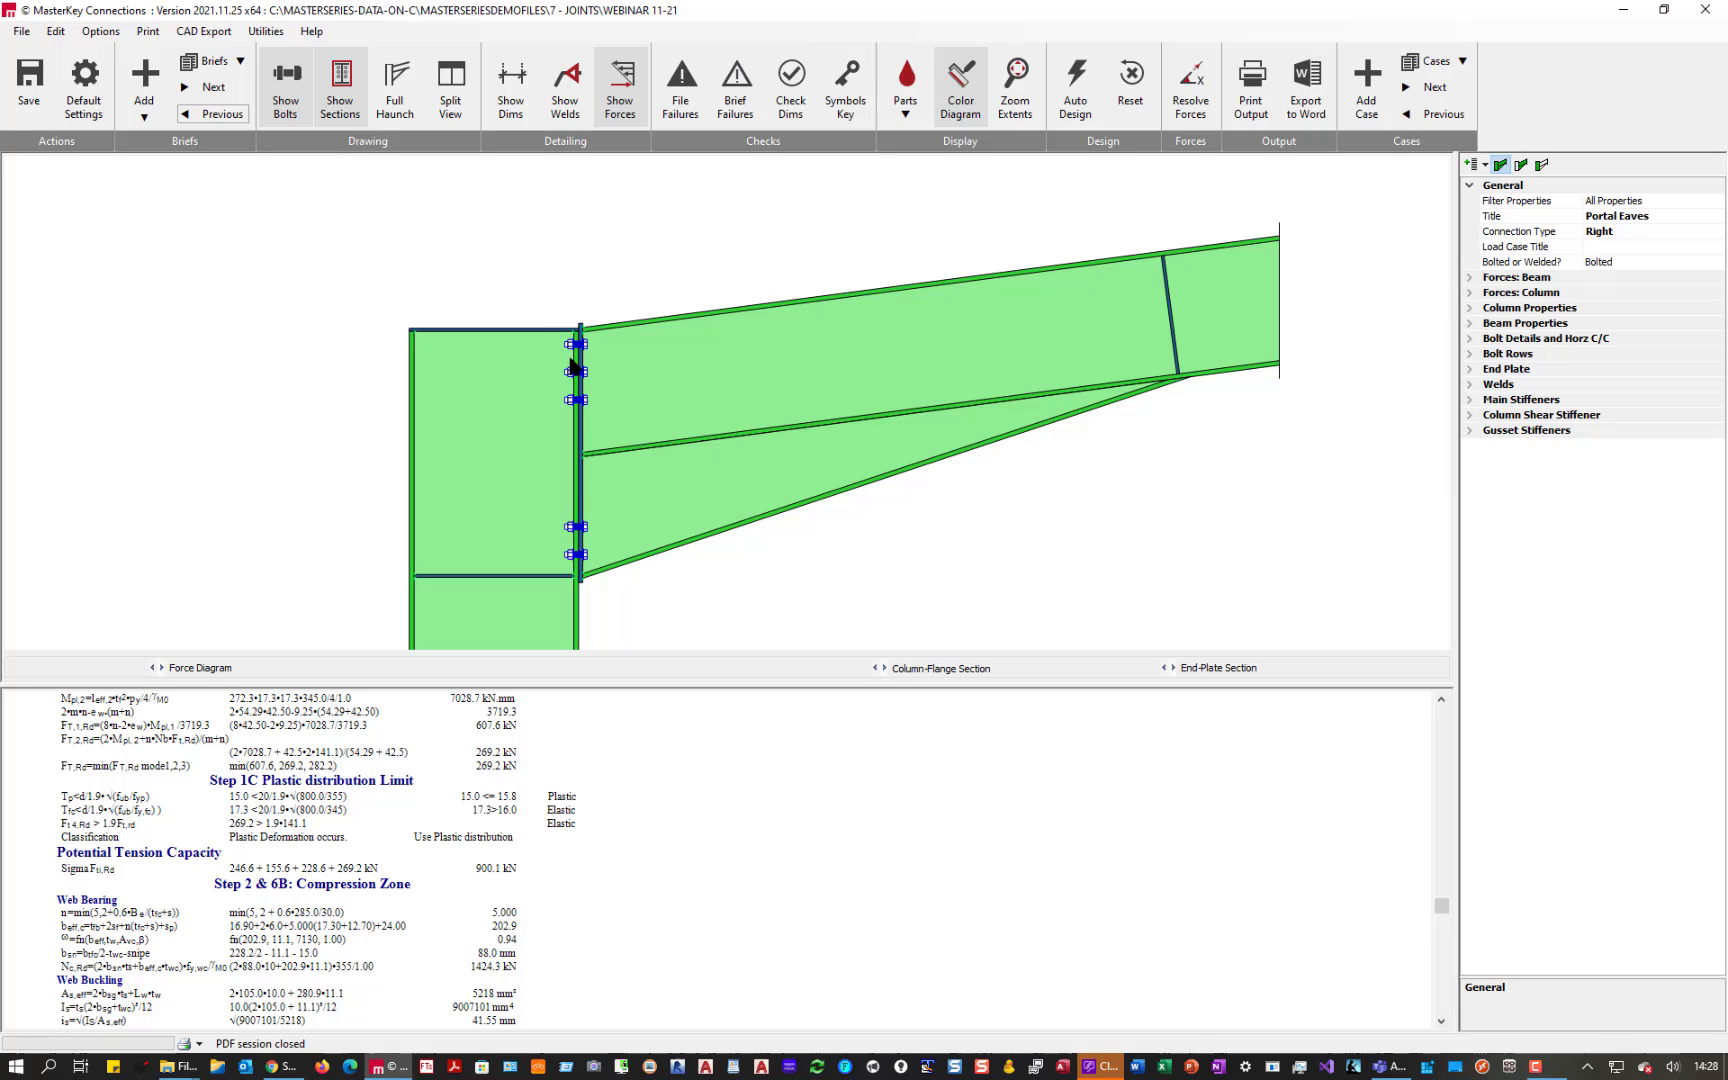
- Enter a 10 mm stiffener thickness for upper bolt rows 2 and 3
left_click(1469, 354)
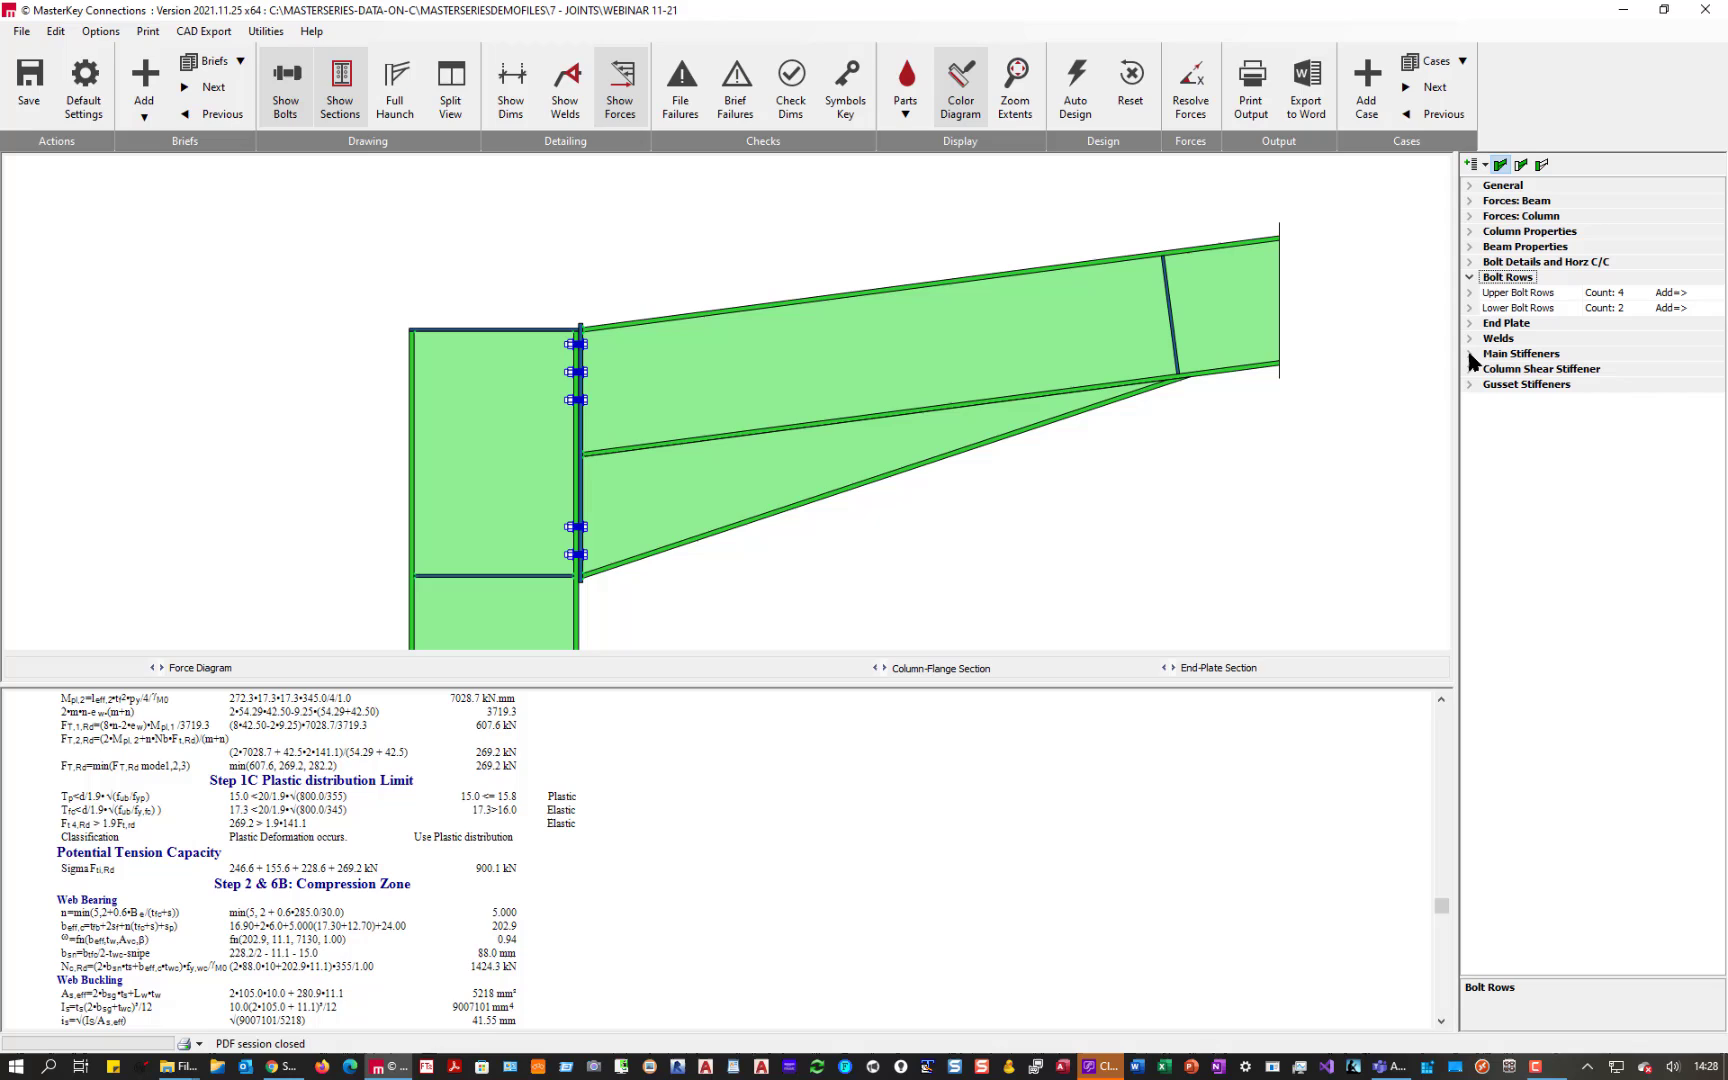
left_click(1469, 294)
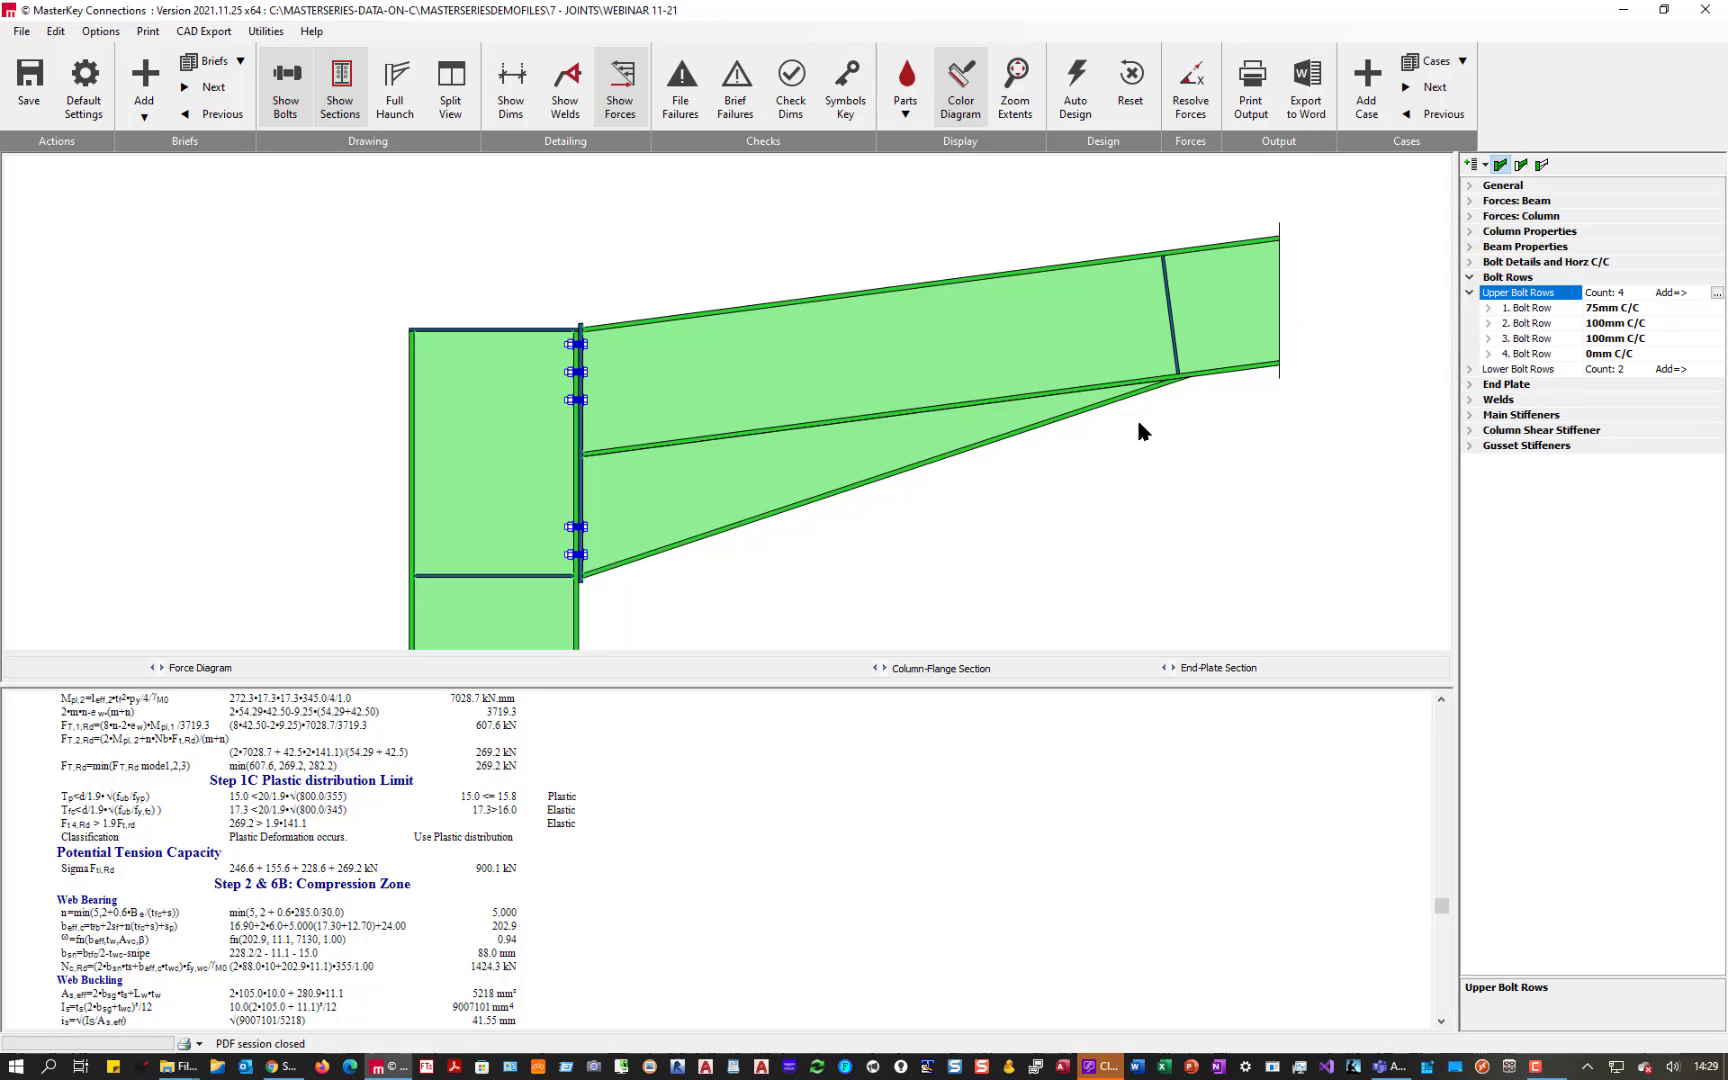
left_click(1489, 324)
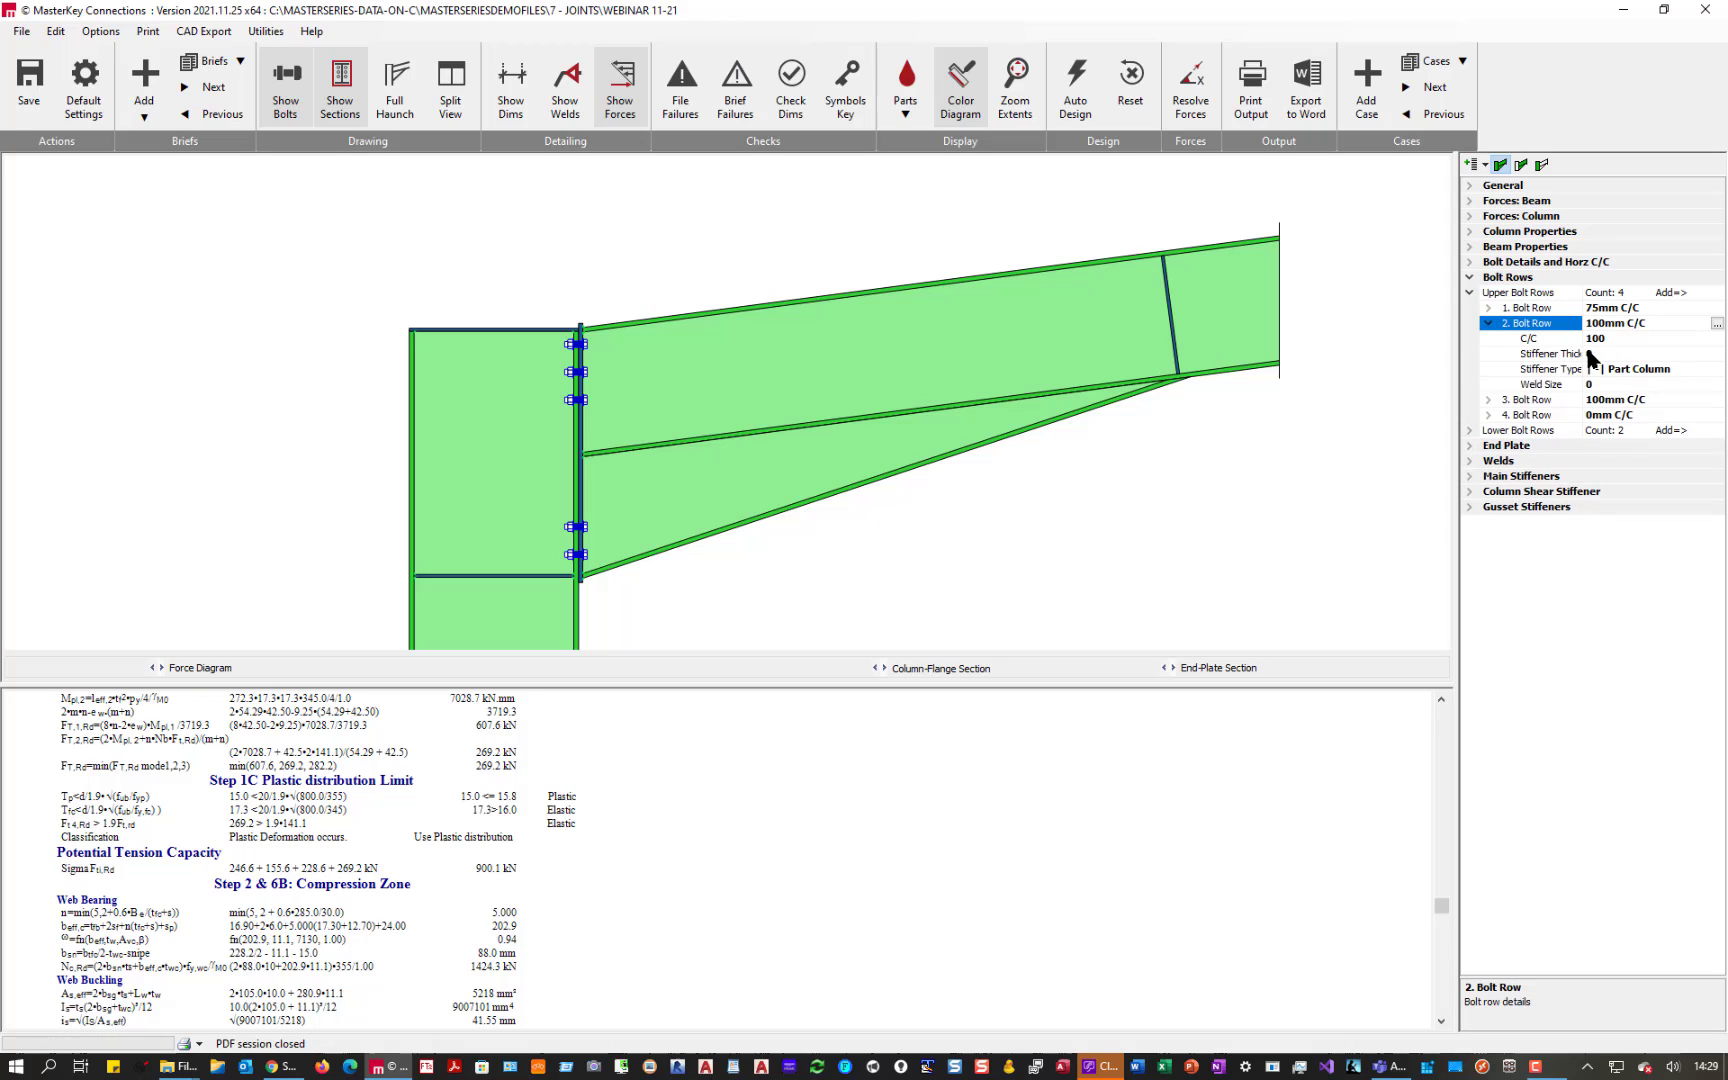
left_click(1550, 354)
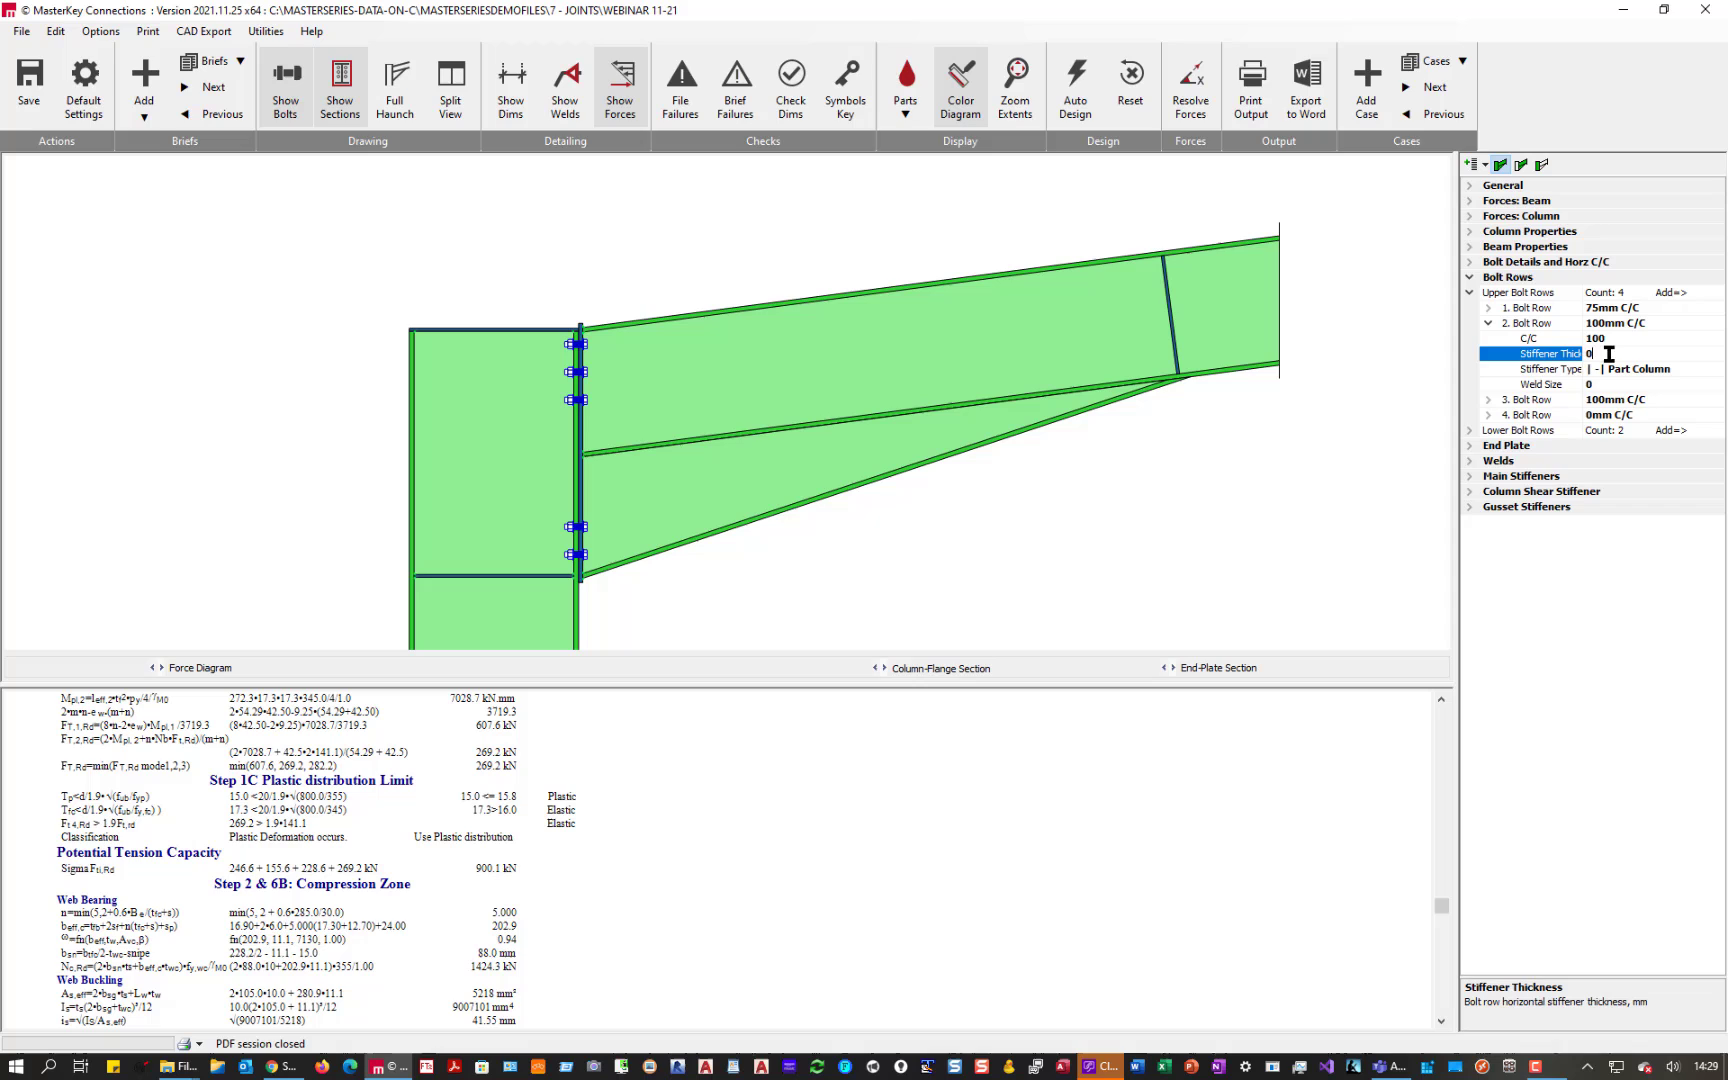
type("1")
key("Return")
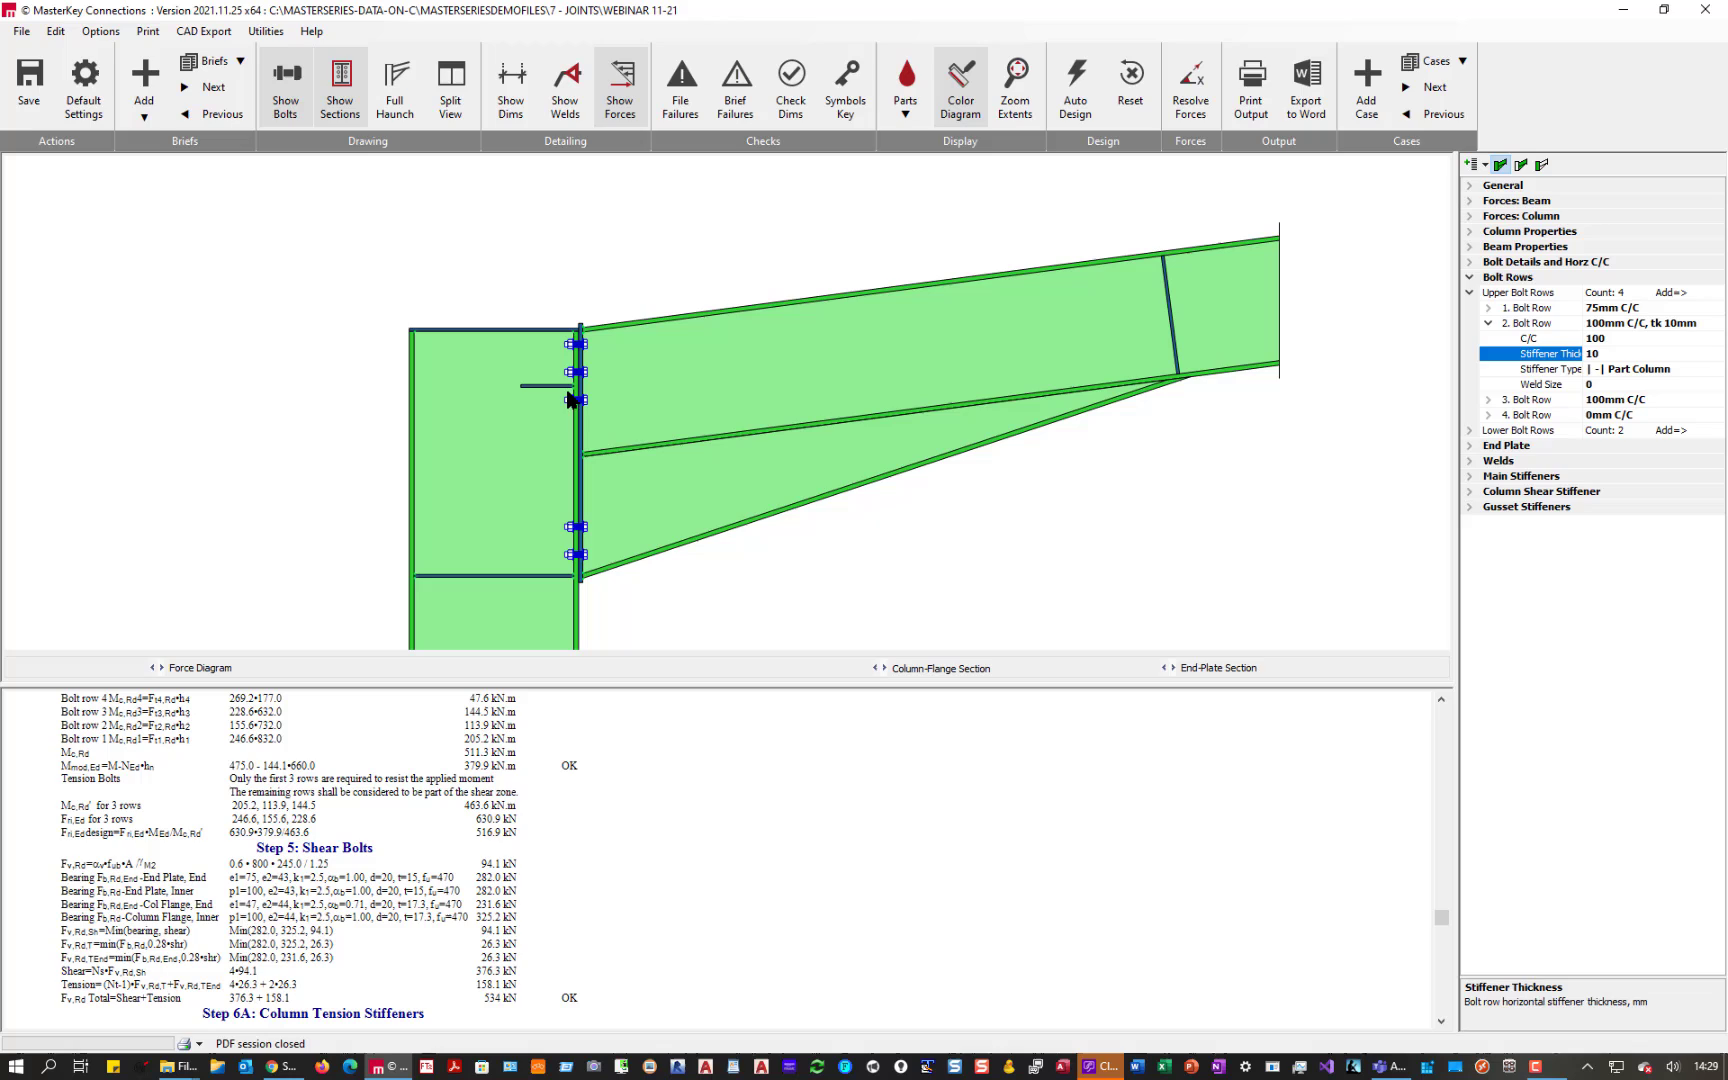
left_click(1522, 400)
left_click(1490, 401)
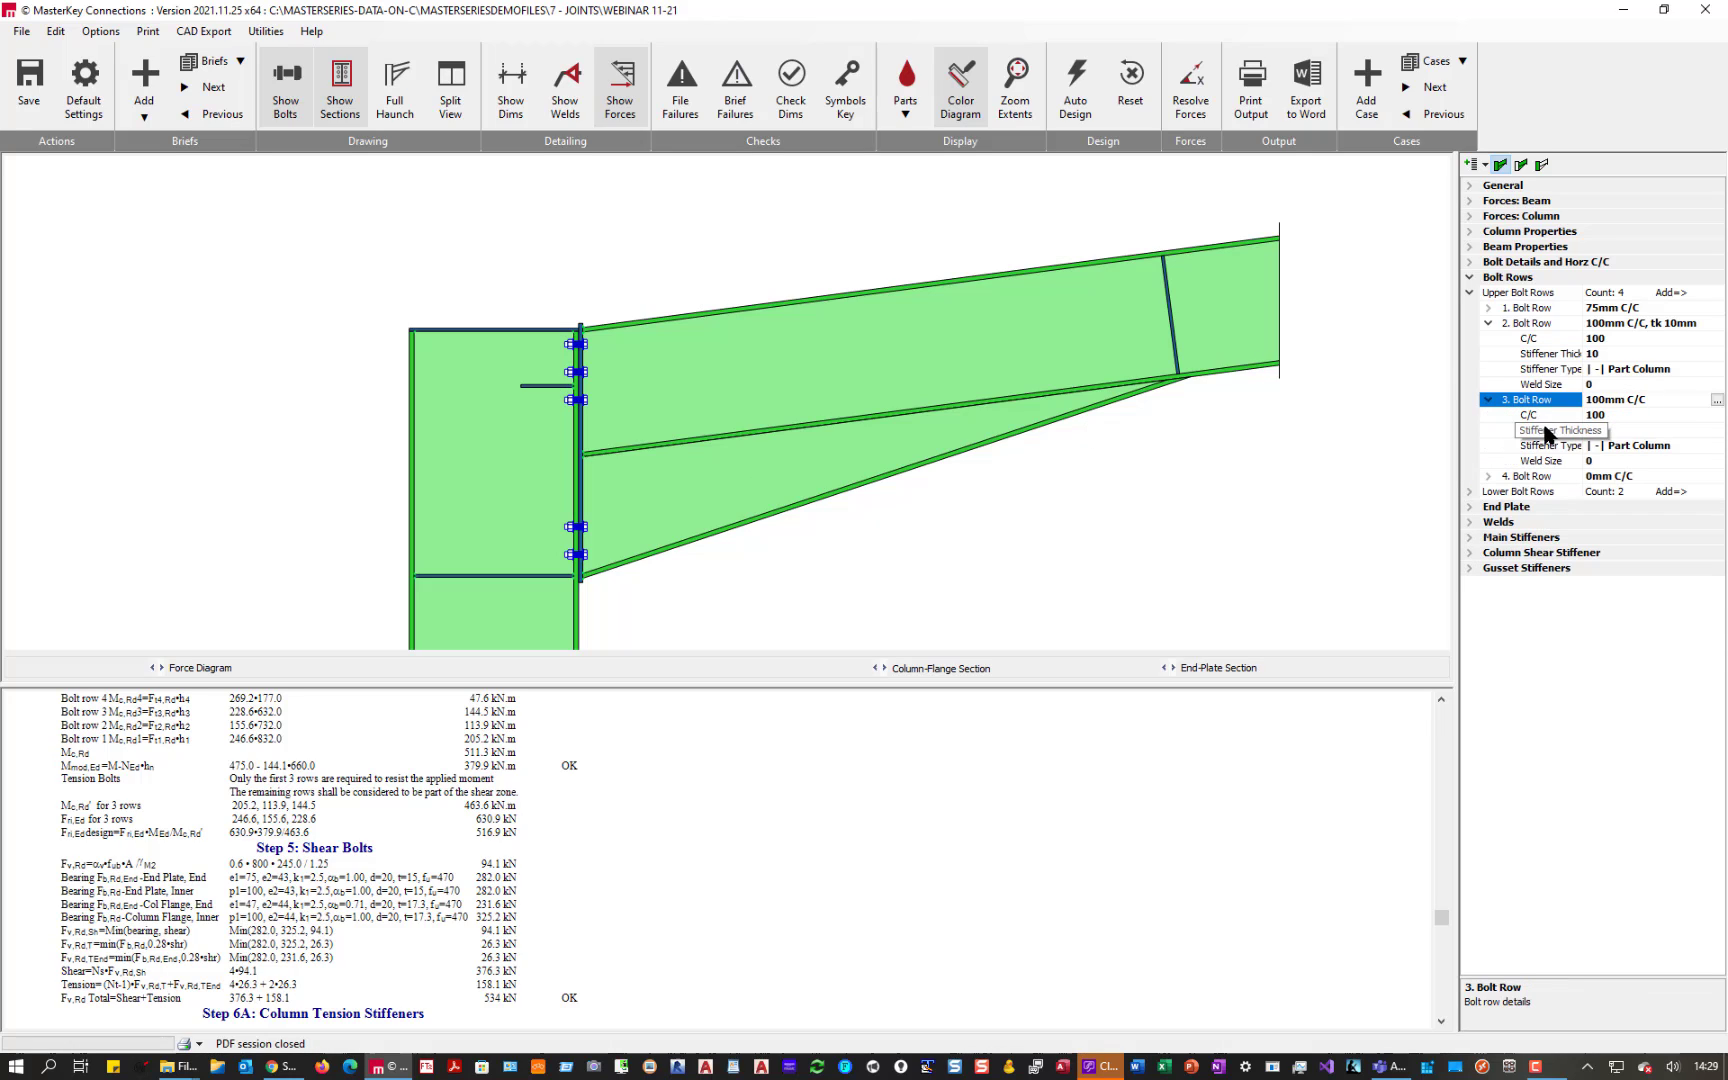
left_click(1541, 430)
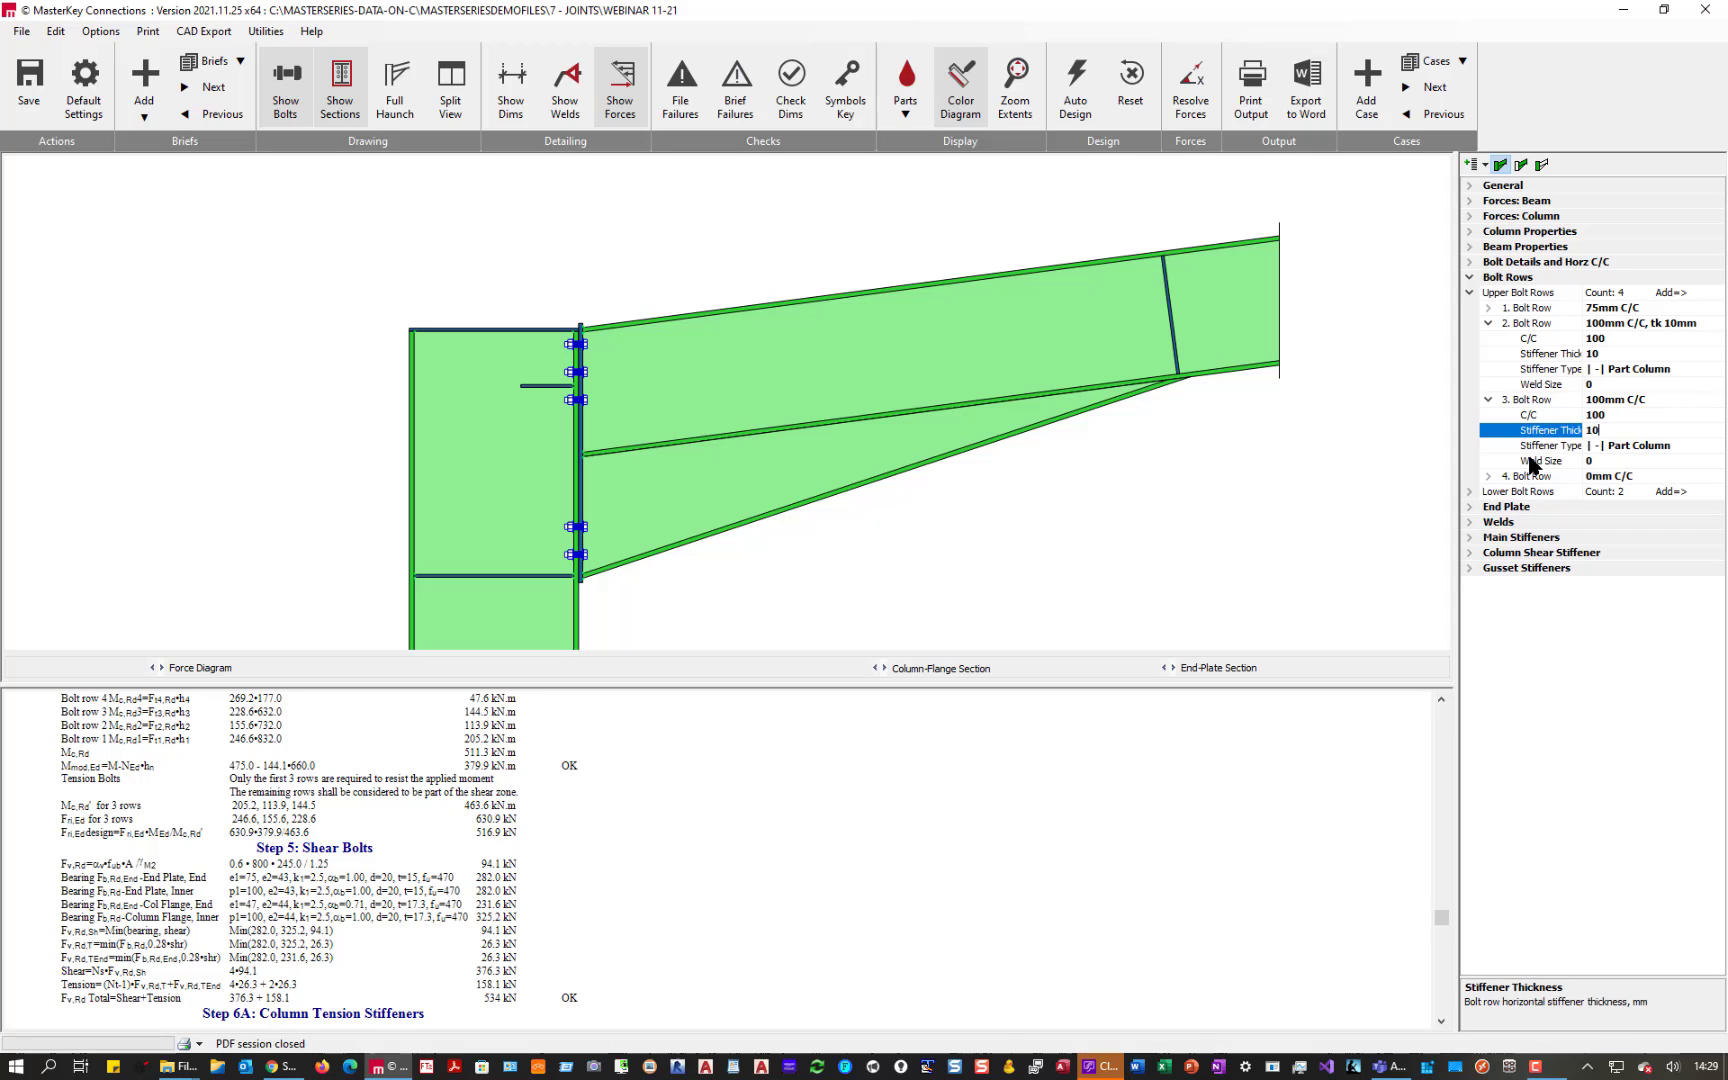
key("Return")
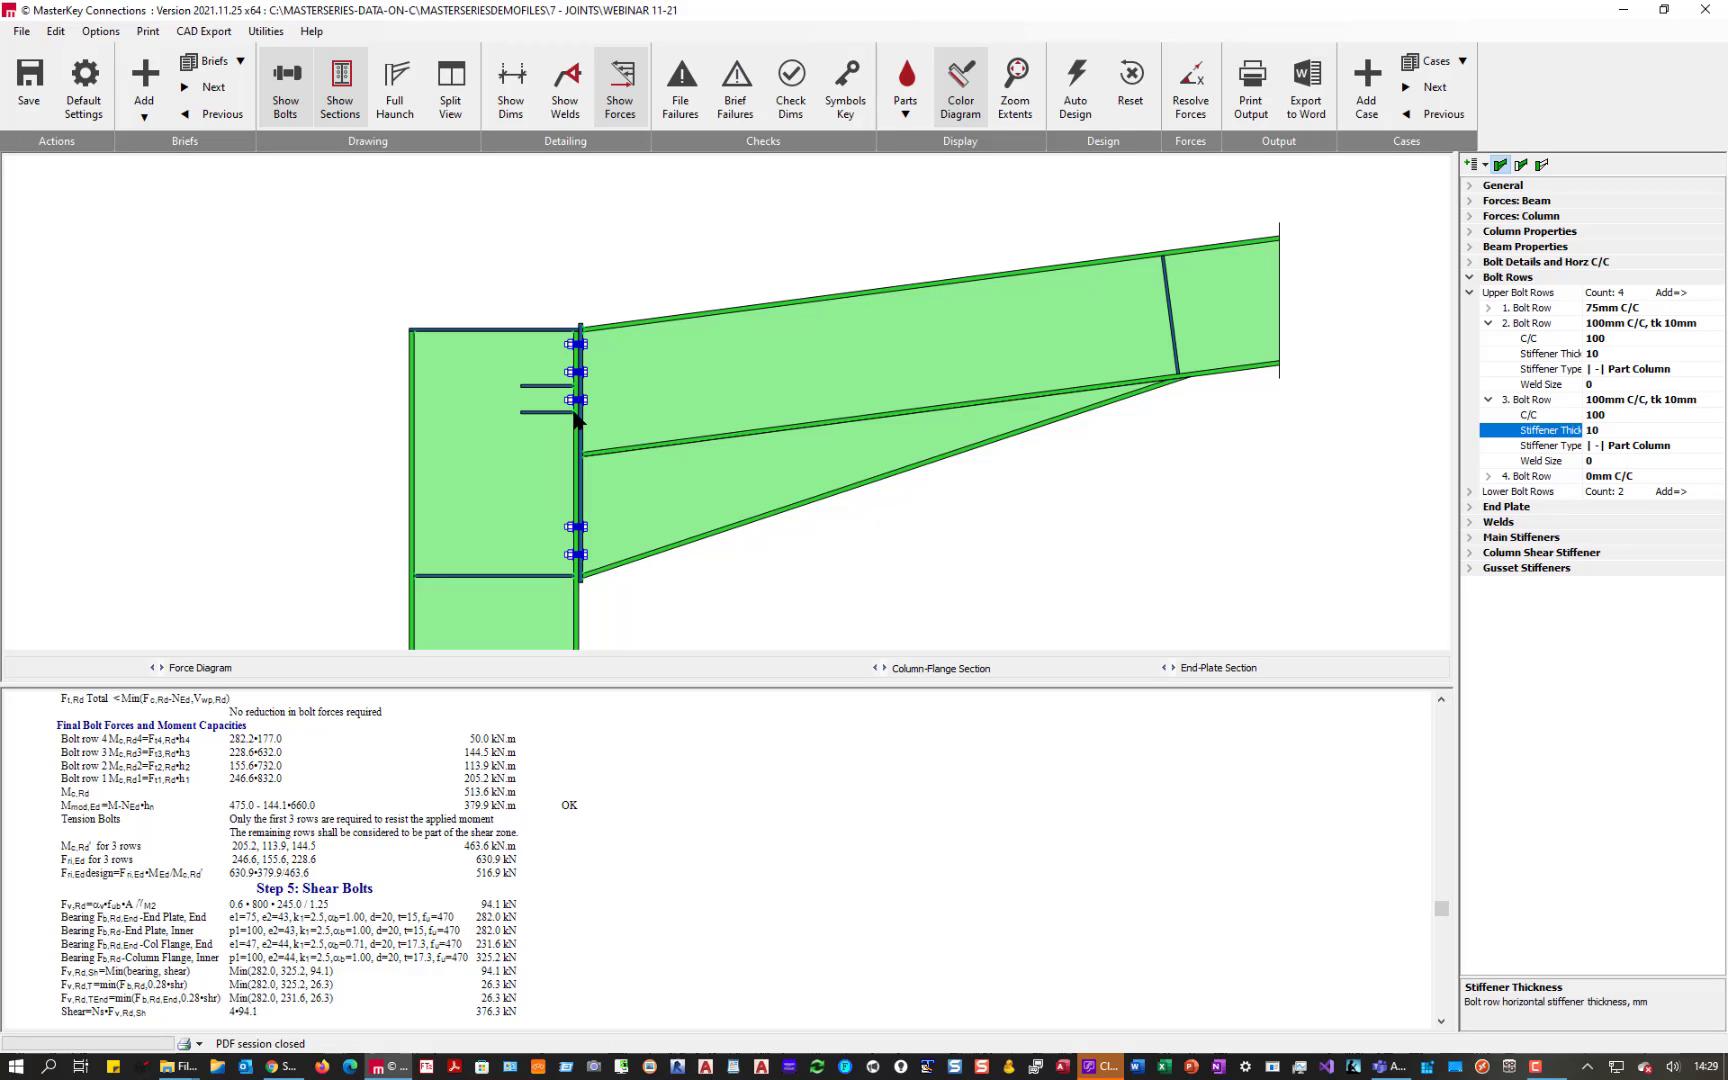
- Change the gusset Last Stiff T & B distances to Top 50mm, Bot 50mm
left_click(1469, 567)
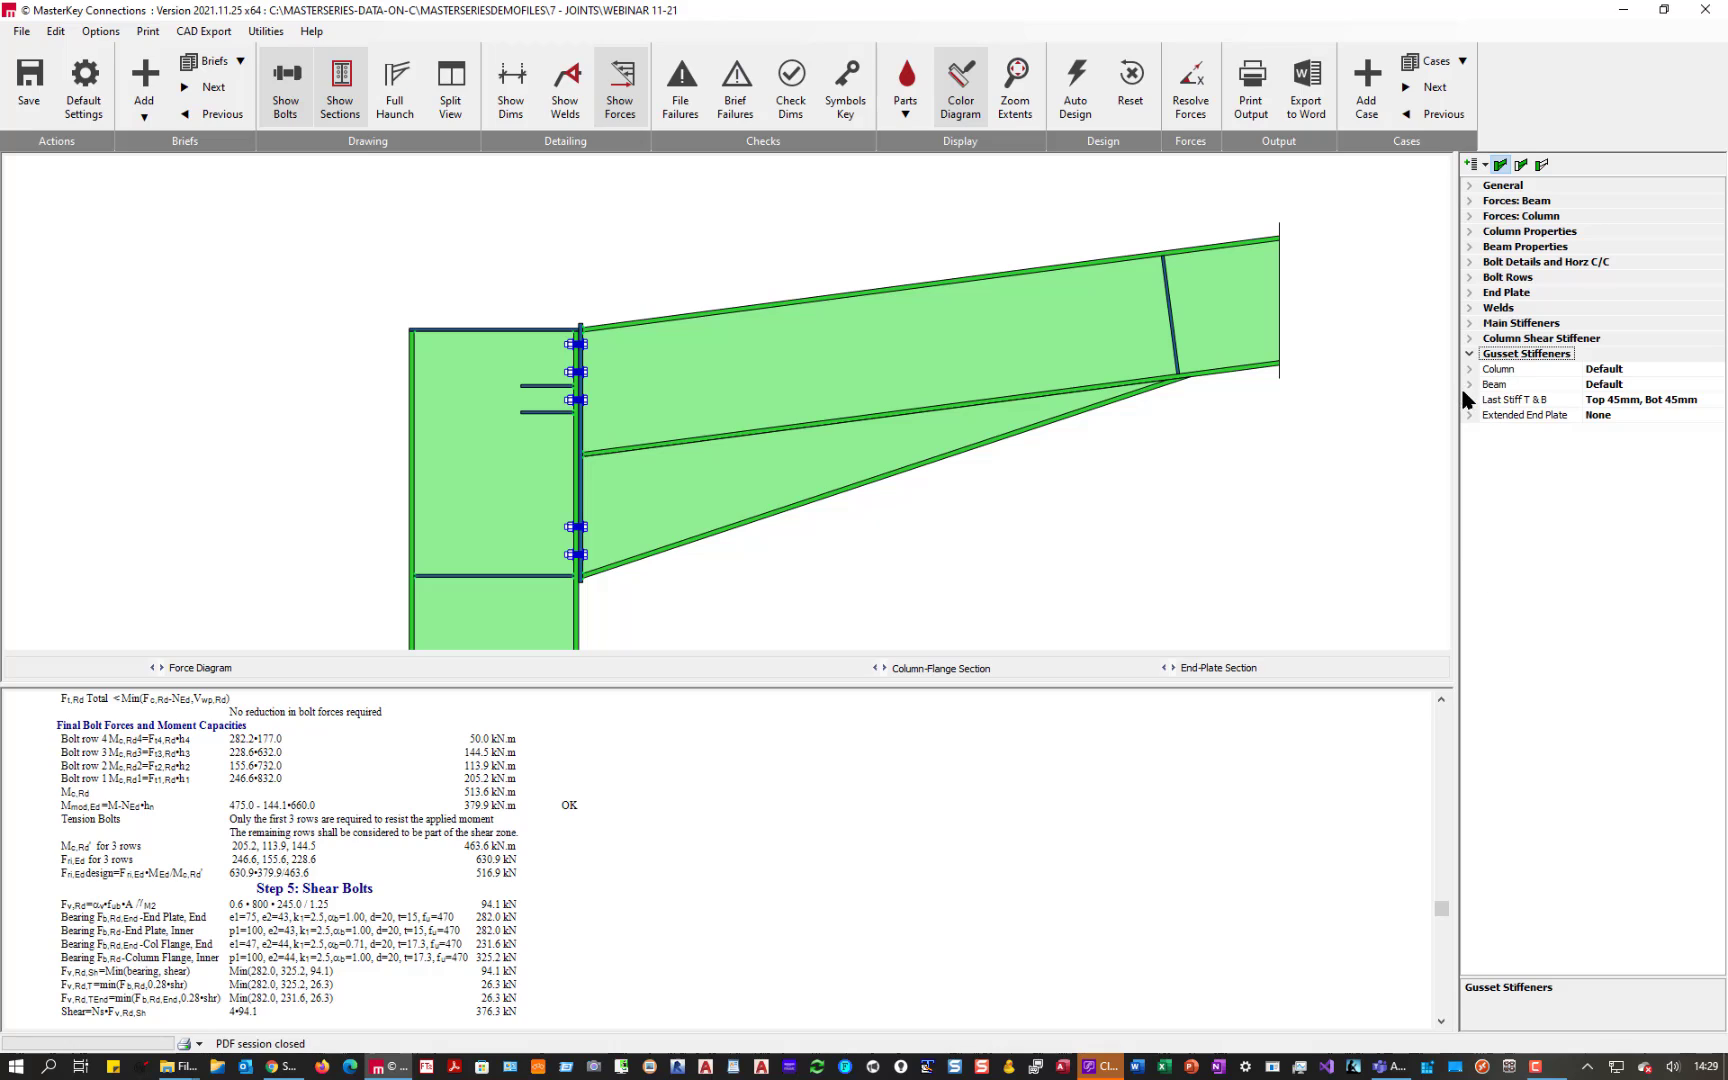
left_click(1610, 405)
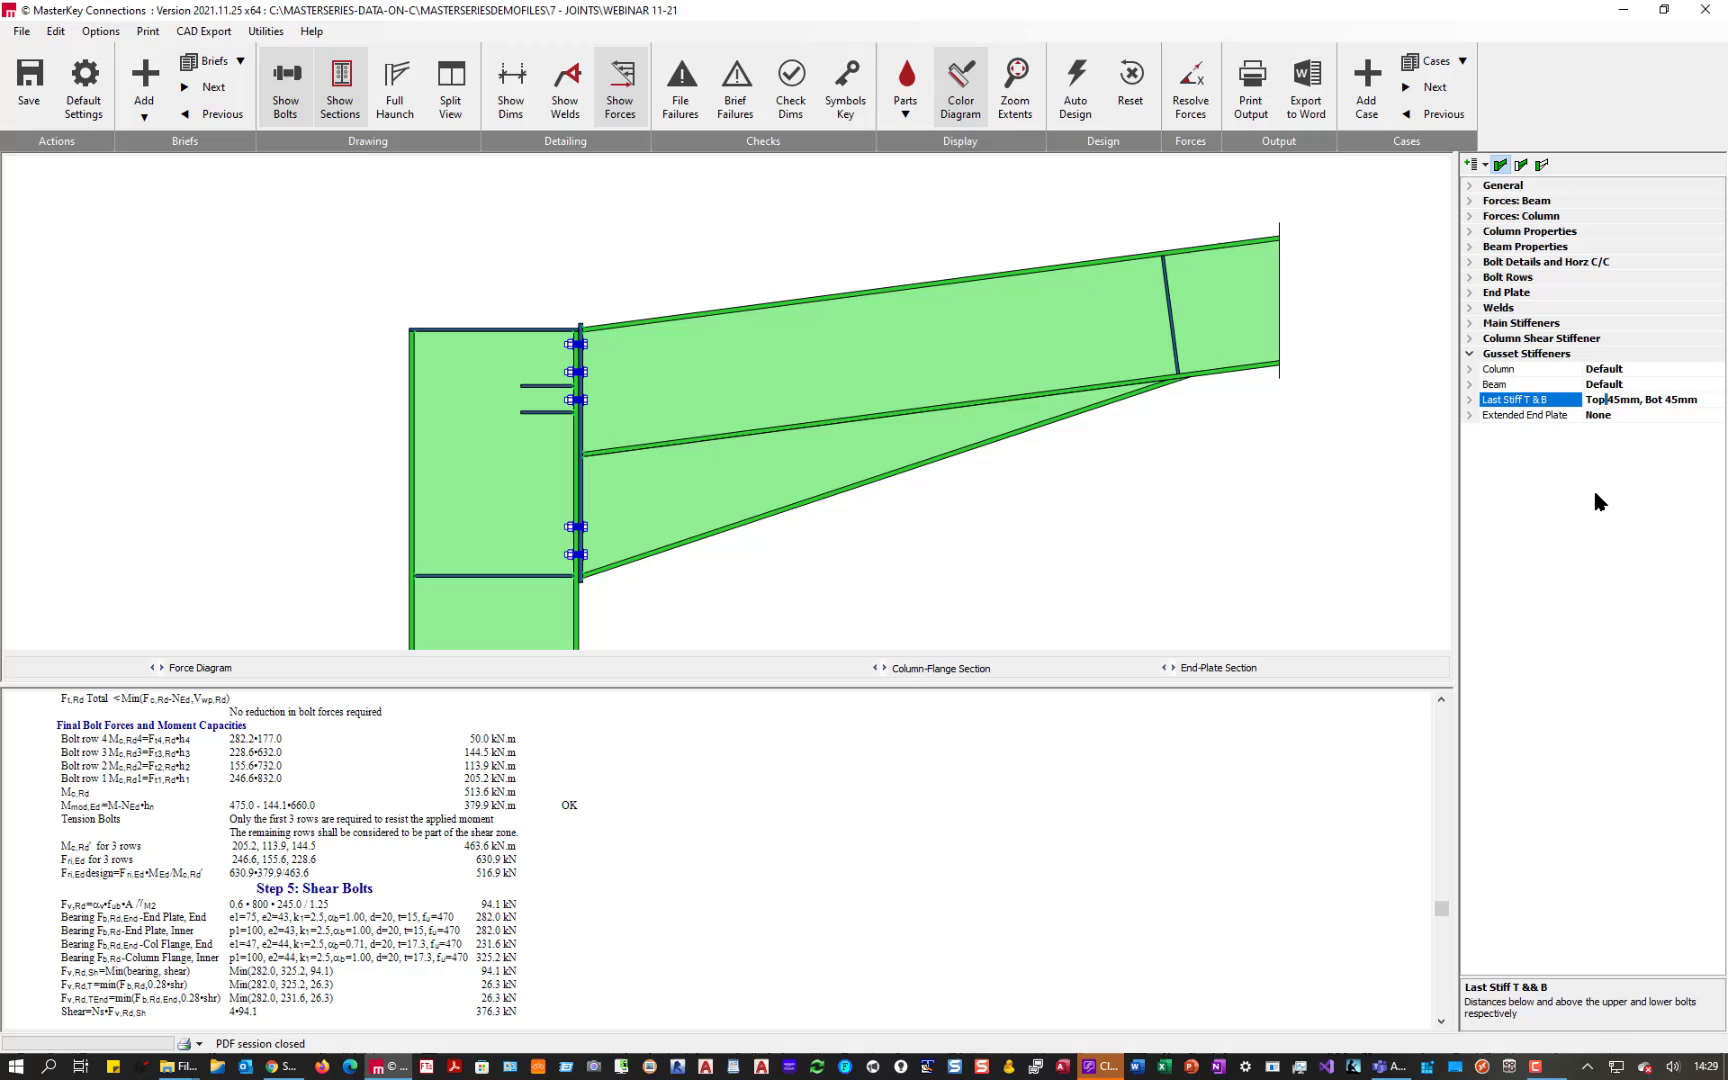
key("Delete")
type("9")
key("BackSpace")
type("4")
key("BackSpace")
type("0")
key("Right")
key("Right")
key("Right")
key("Right")
key("Right")
key("Right")
key("Right")
key("BackSpace")
type("0")
key("Return")
- Open upper bolt row 2 and try the full-column and part-column-and-end-plate stiffener types
left_click(558, 393)
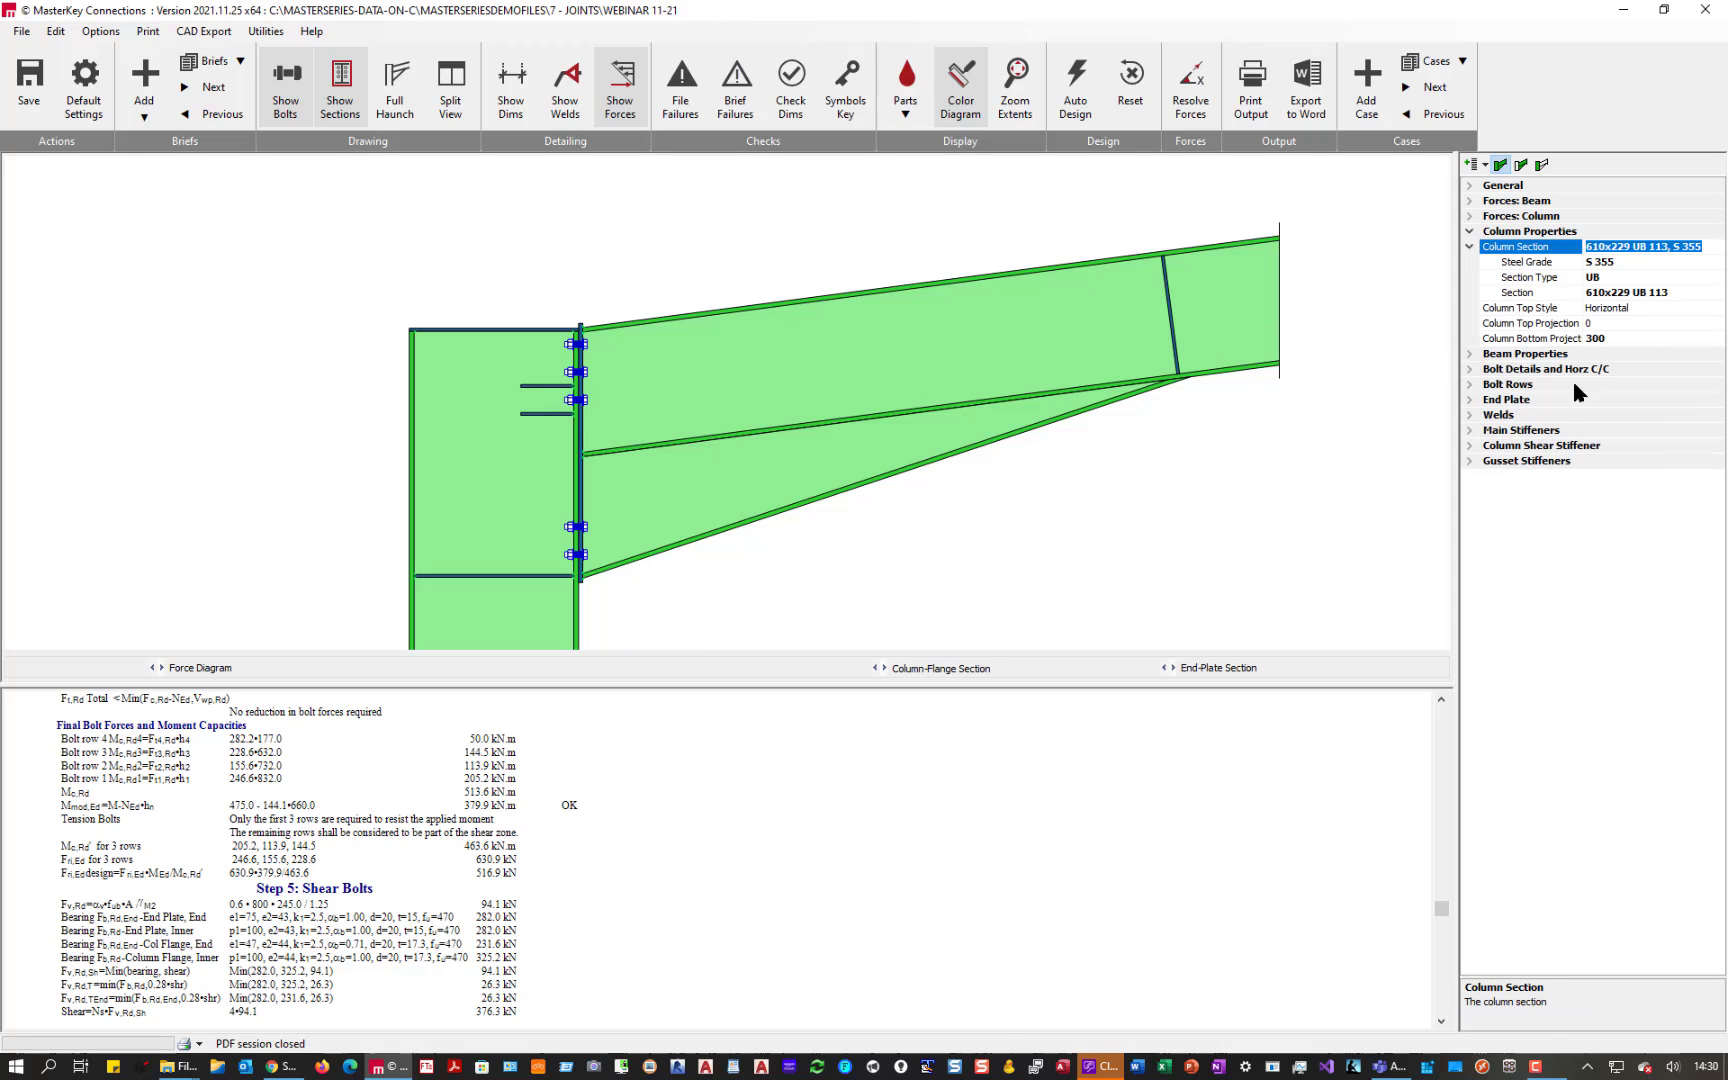
left_click(1467, 383)
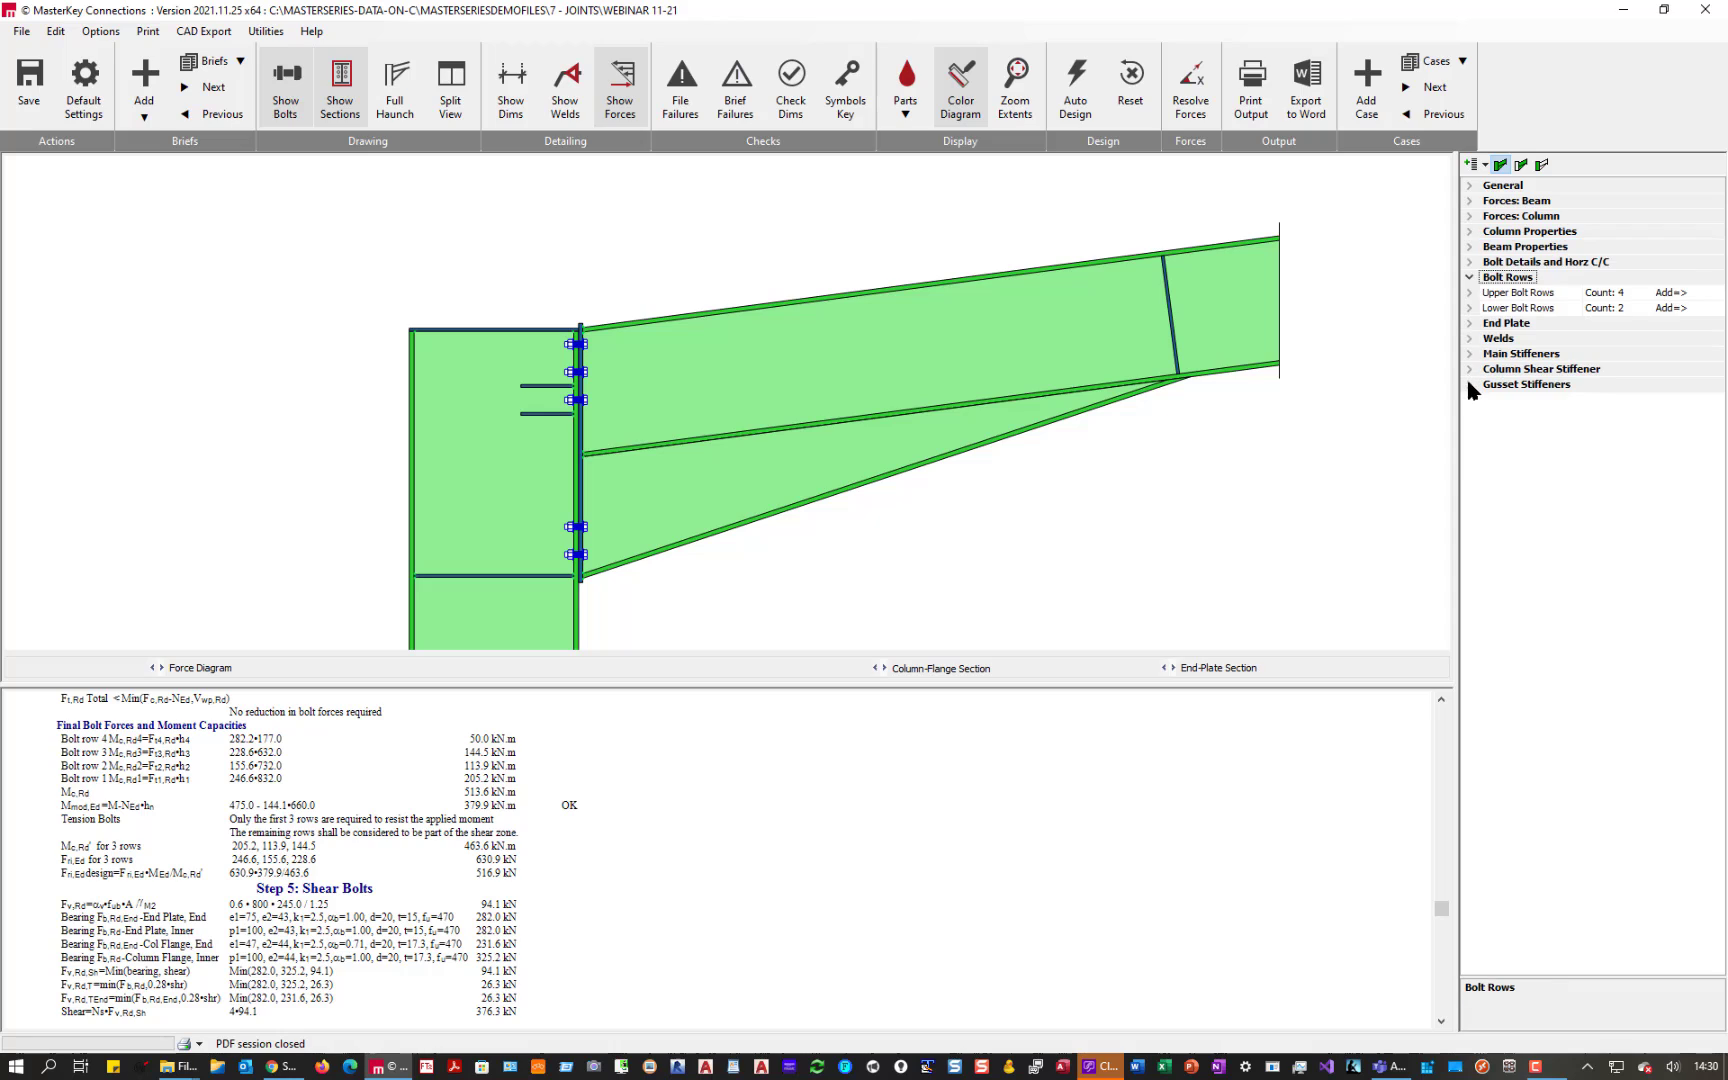
left_click(1468, 292)
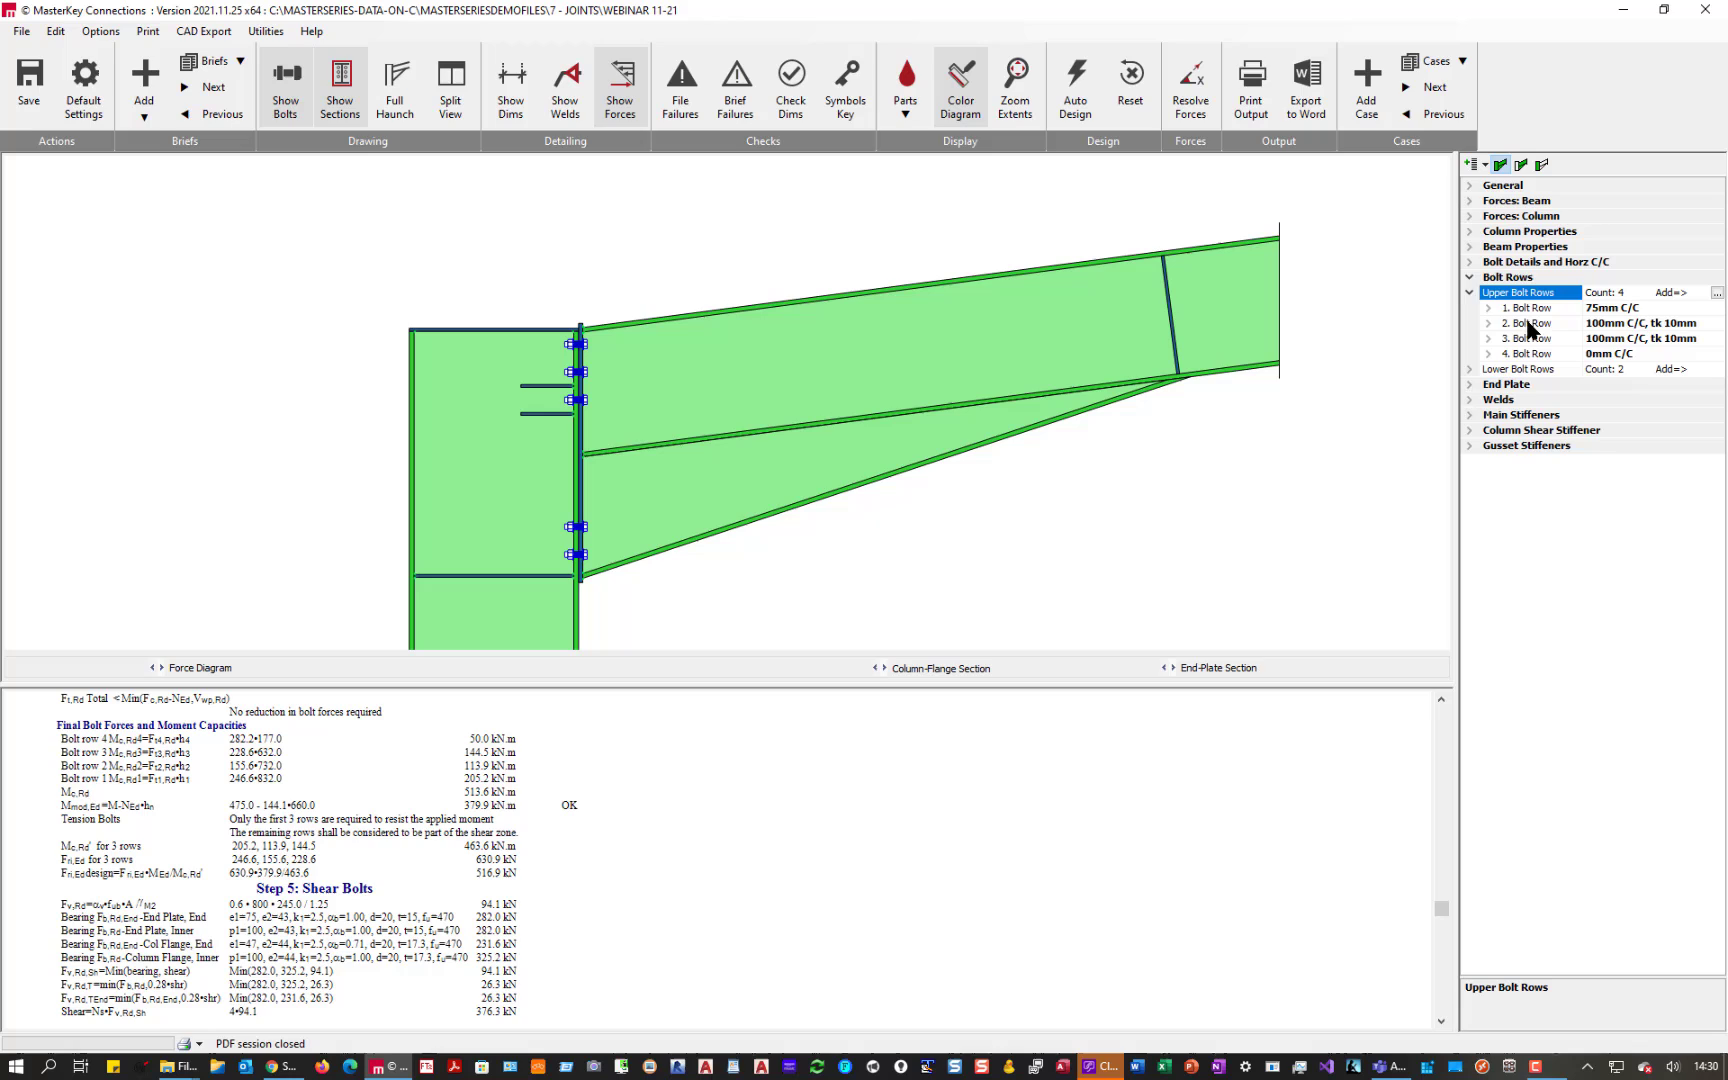
left_click(1538, 324)
left_click(1490, 323)
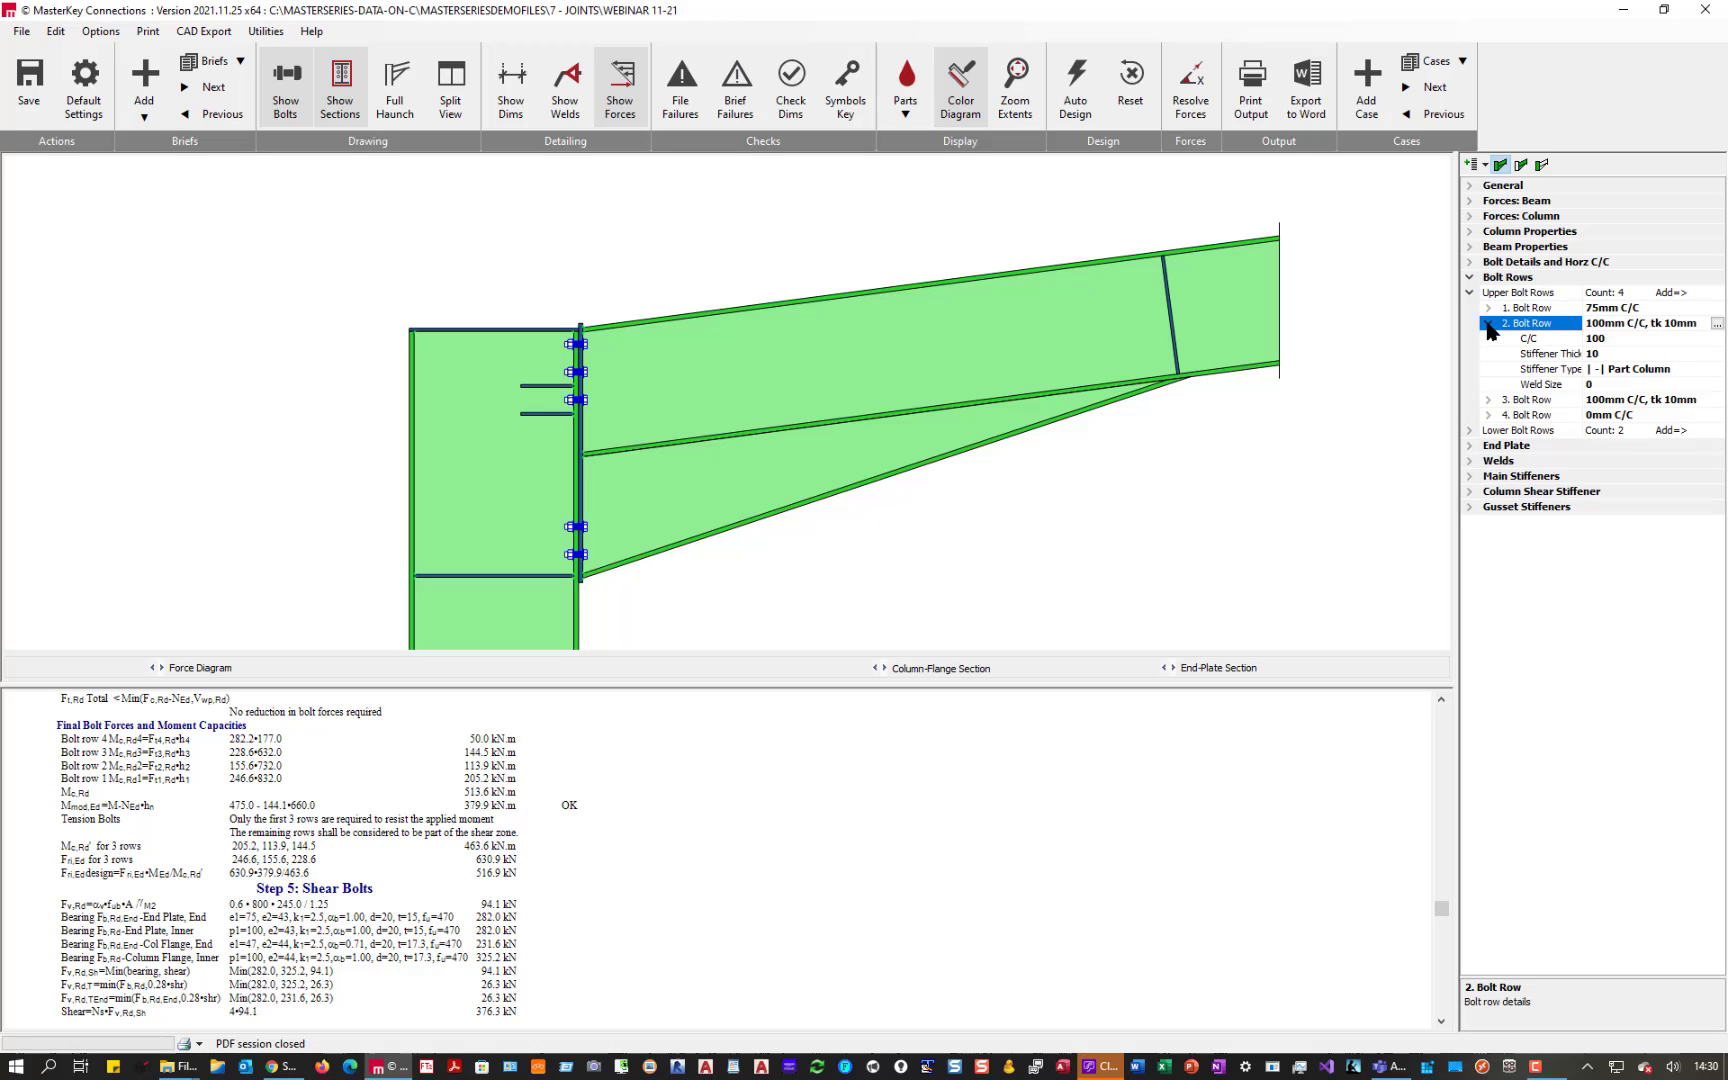
left_click(1648, 370)
left_click(1717, 370)
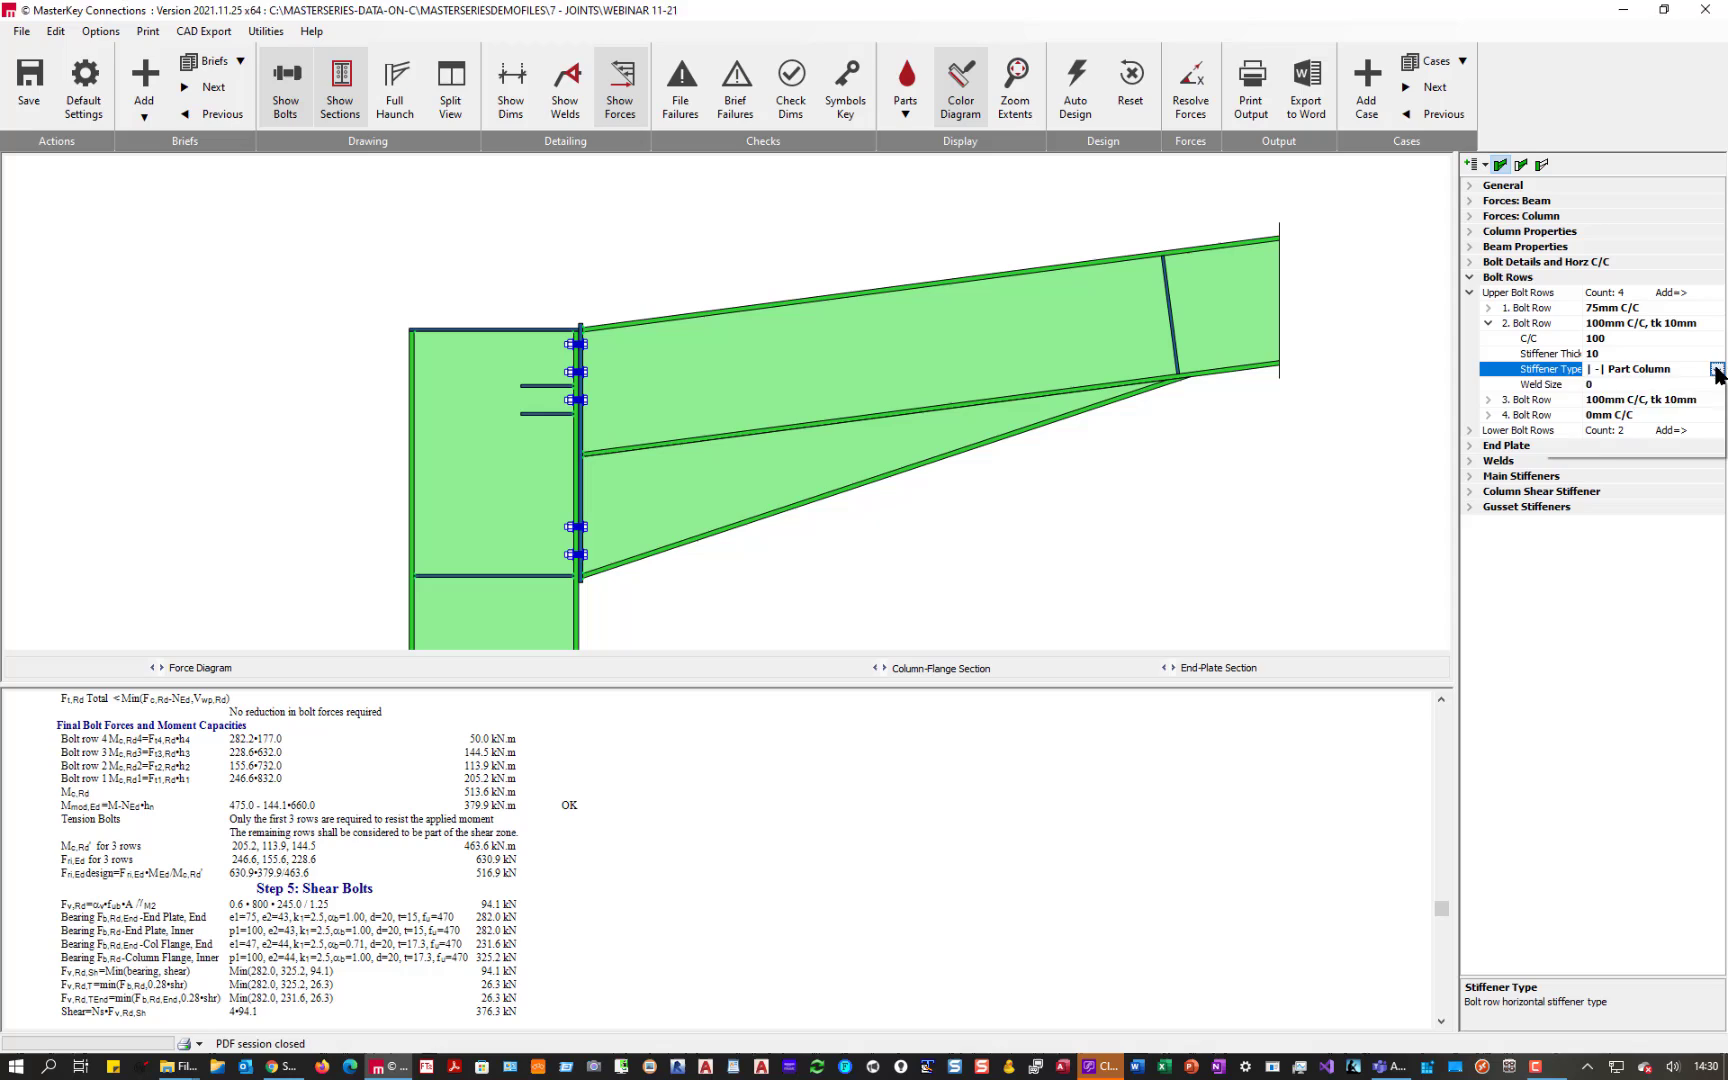
left_click(1568, 400)
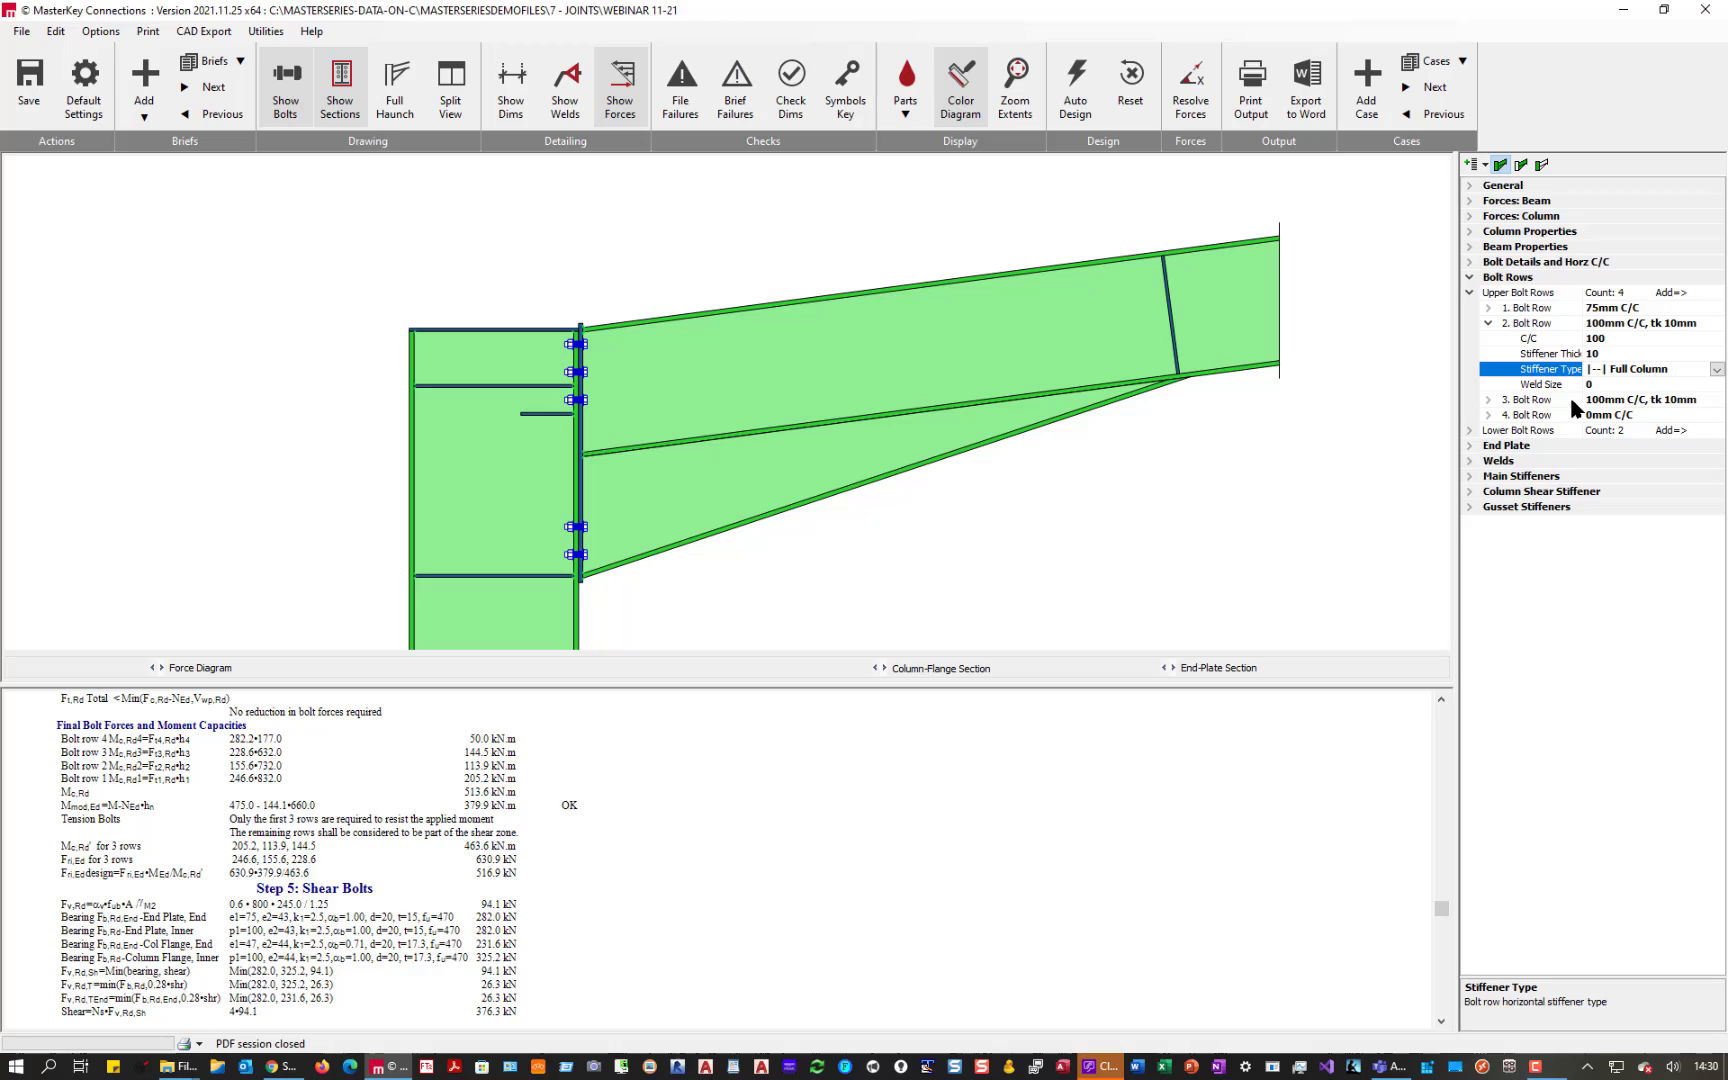
left_click(1716, 372)
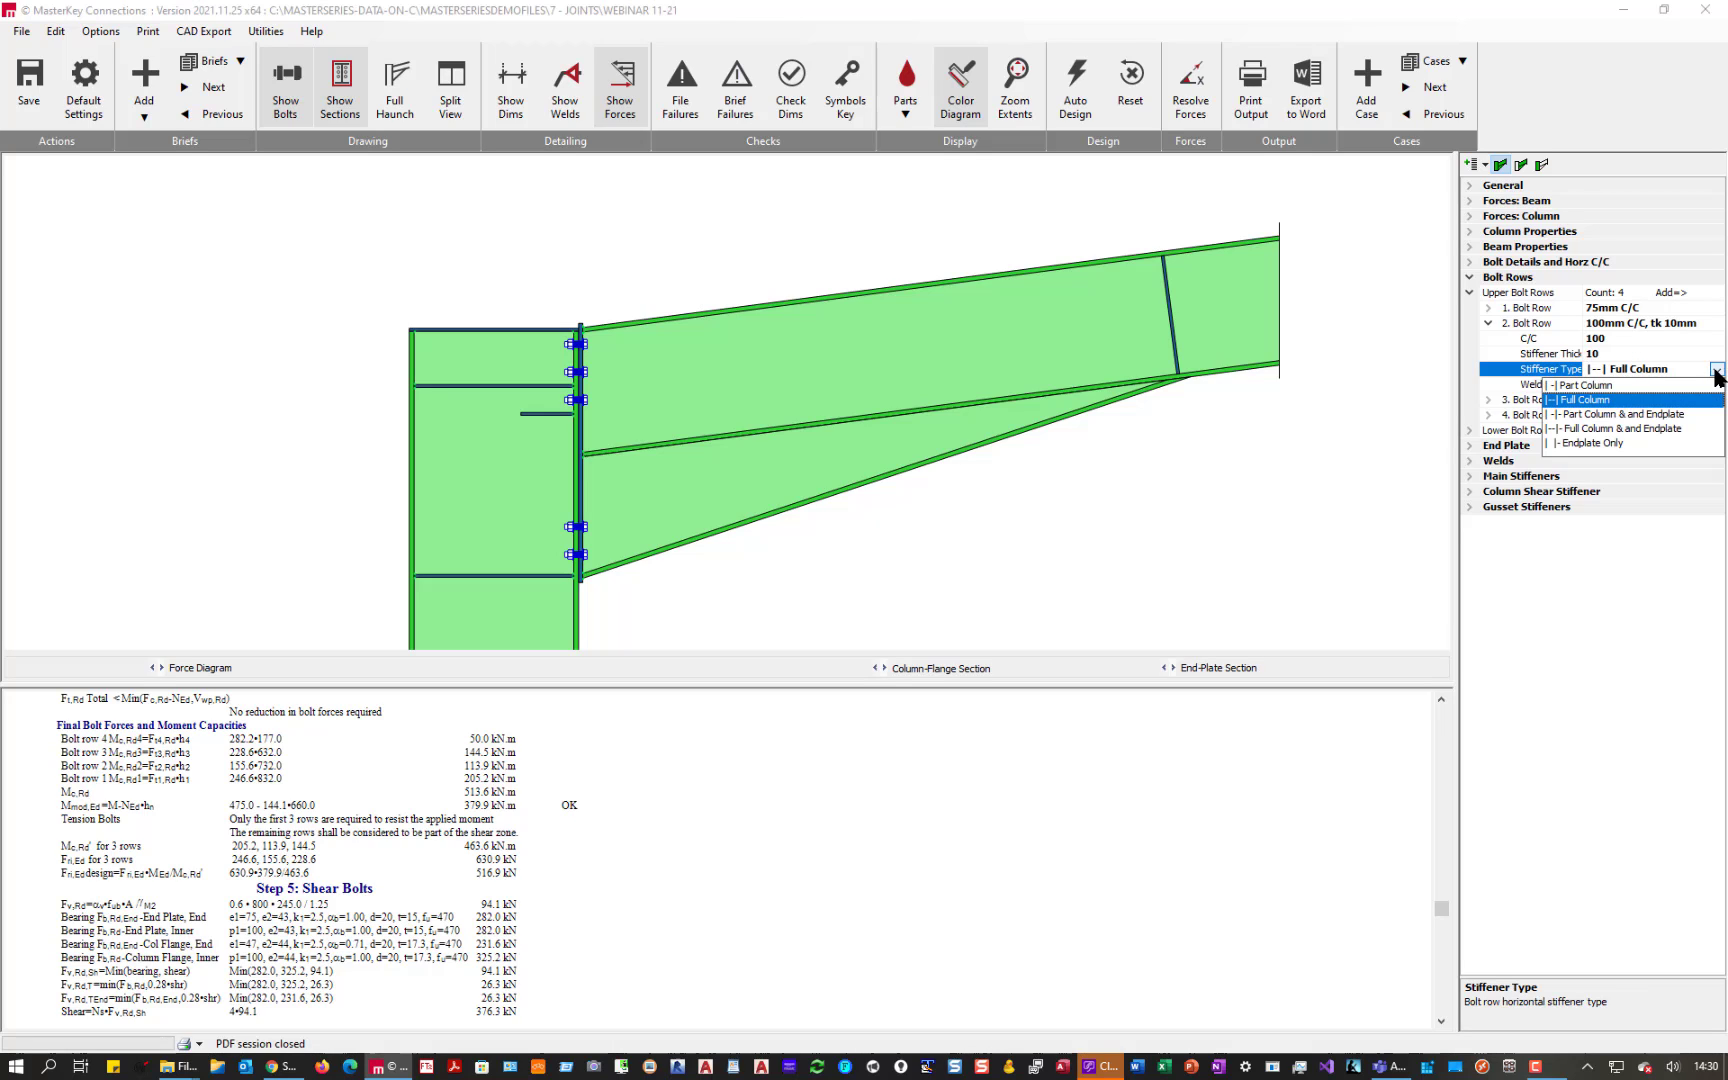
left_click(1611, 415)
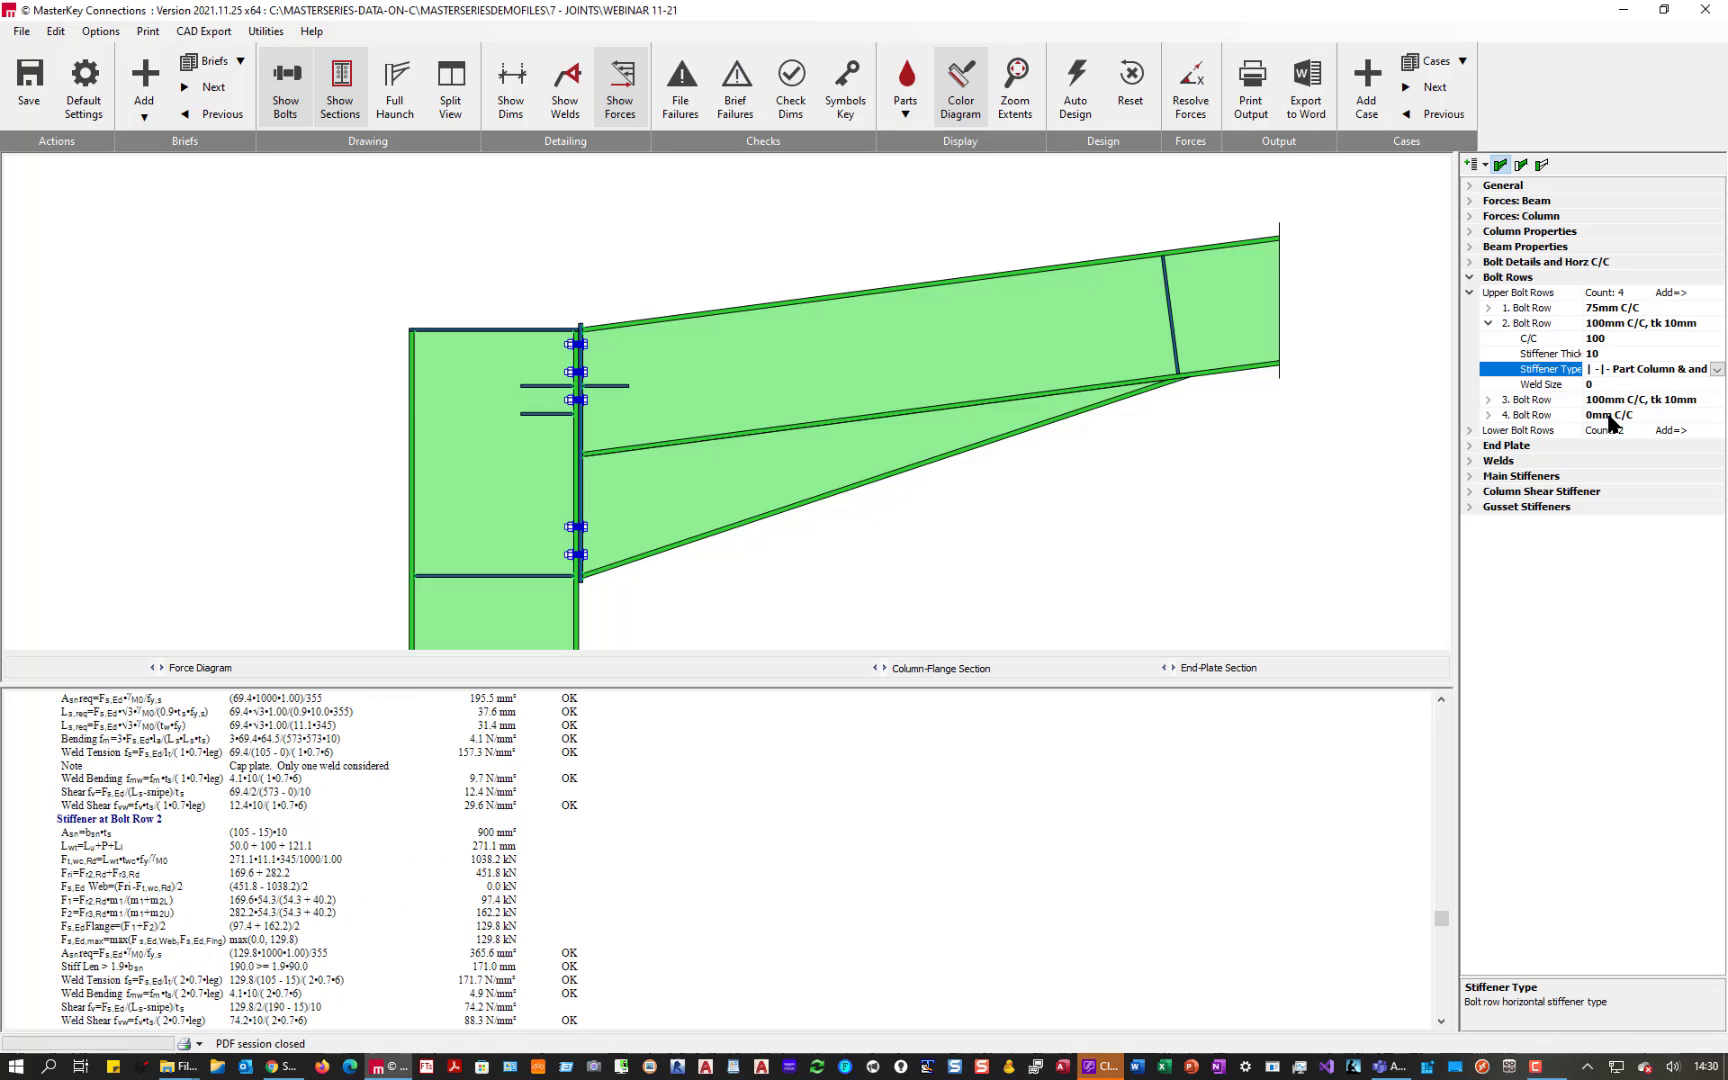
- Try full-column-and-end-plate and end-plate-only, then settle on Part Column for row 2
left_click(1718, 371)
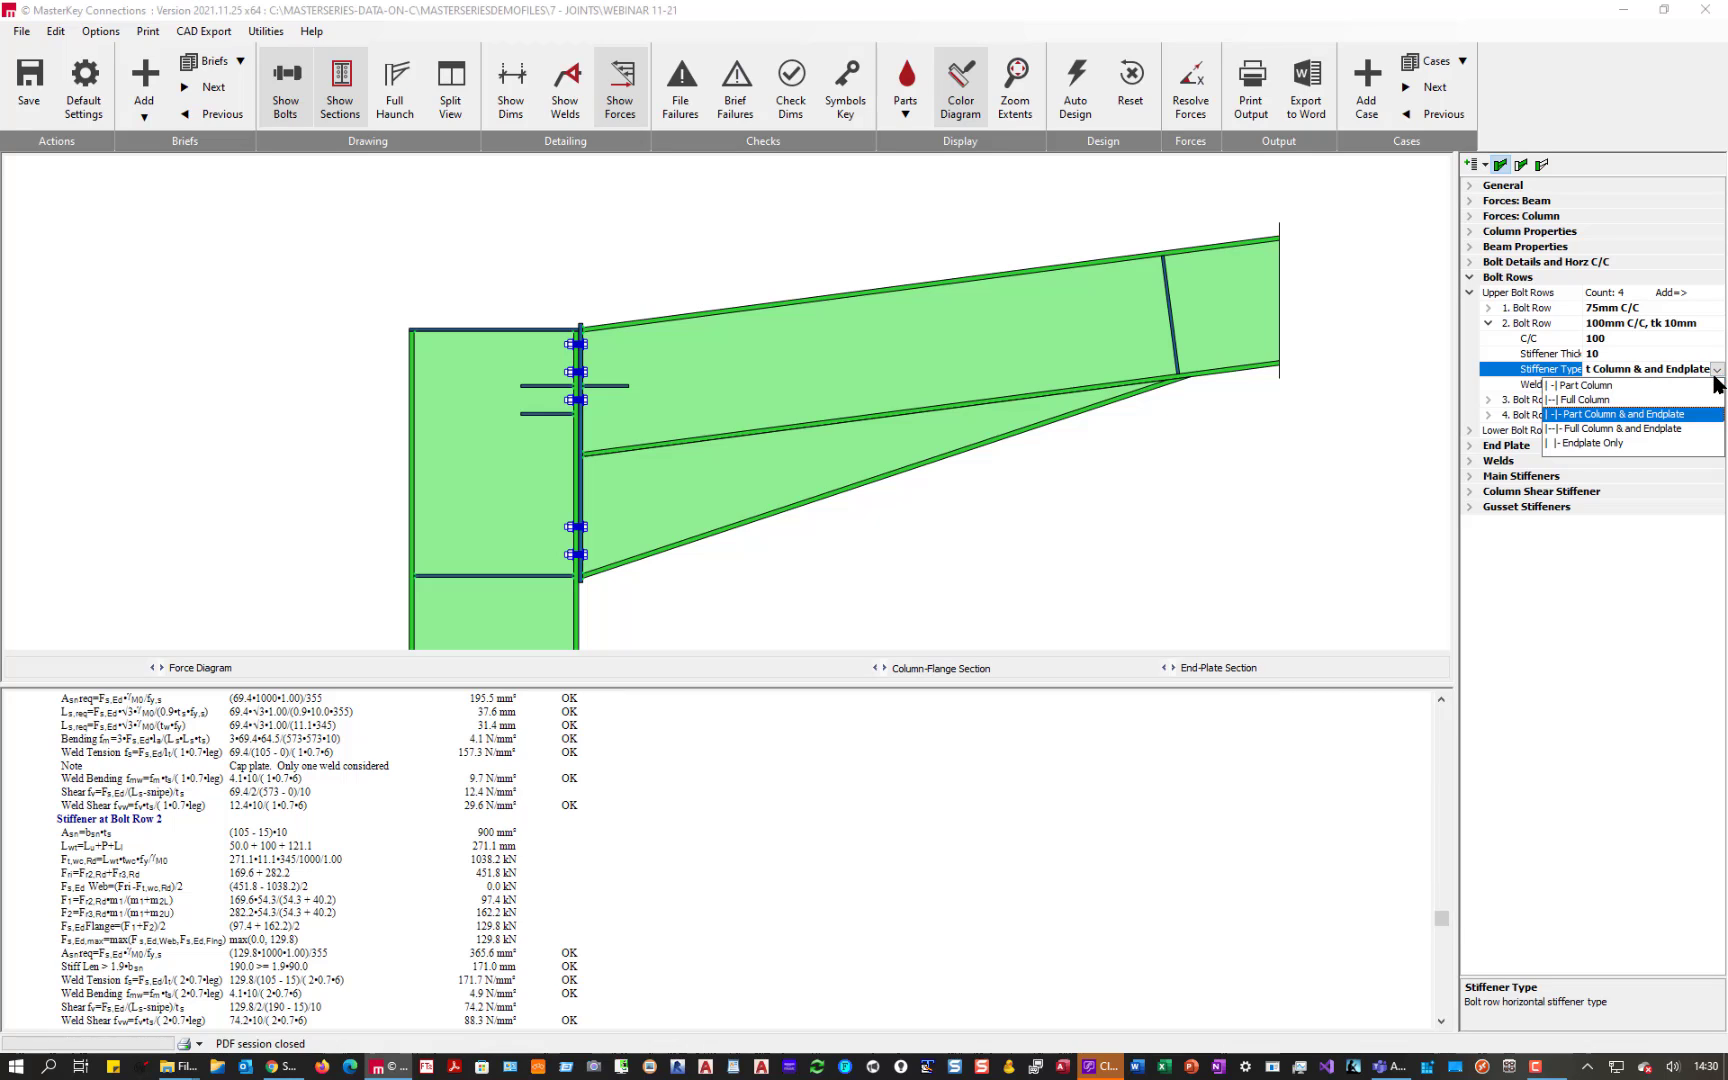
left_click(1604, 431)
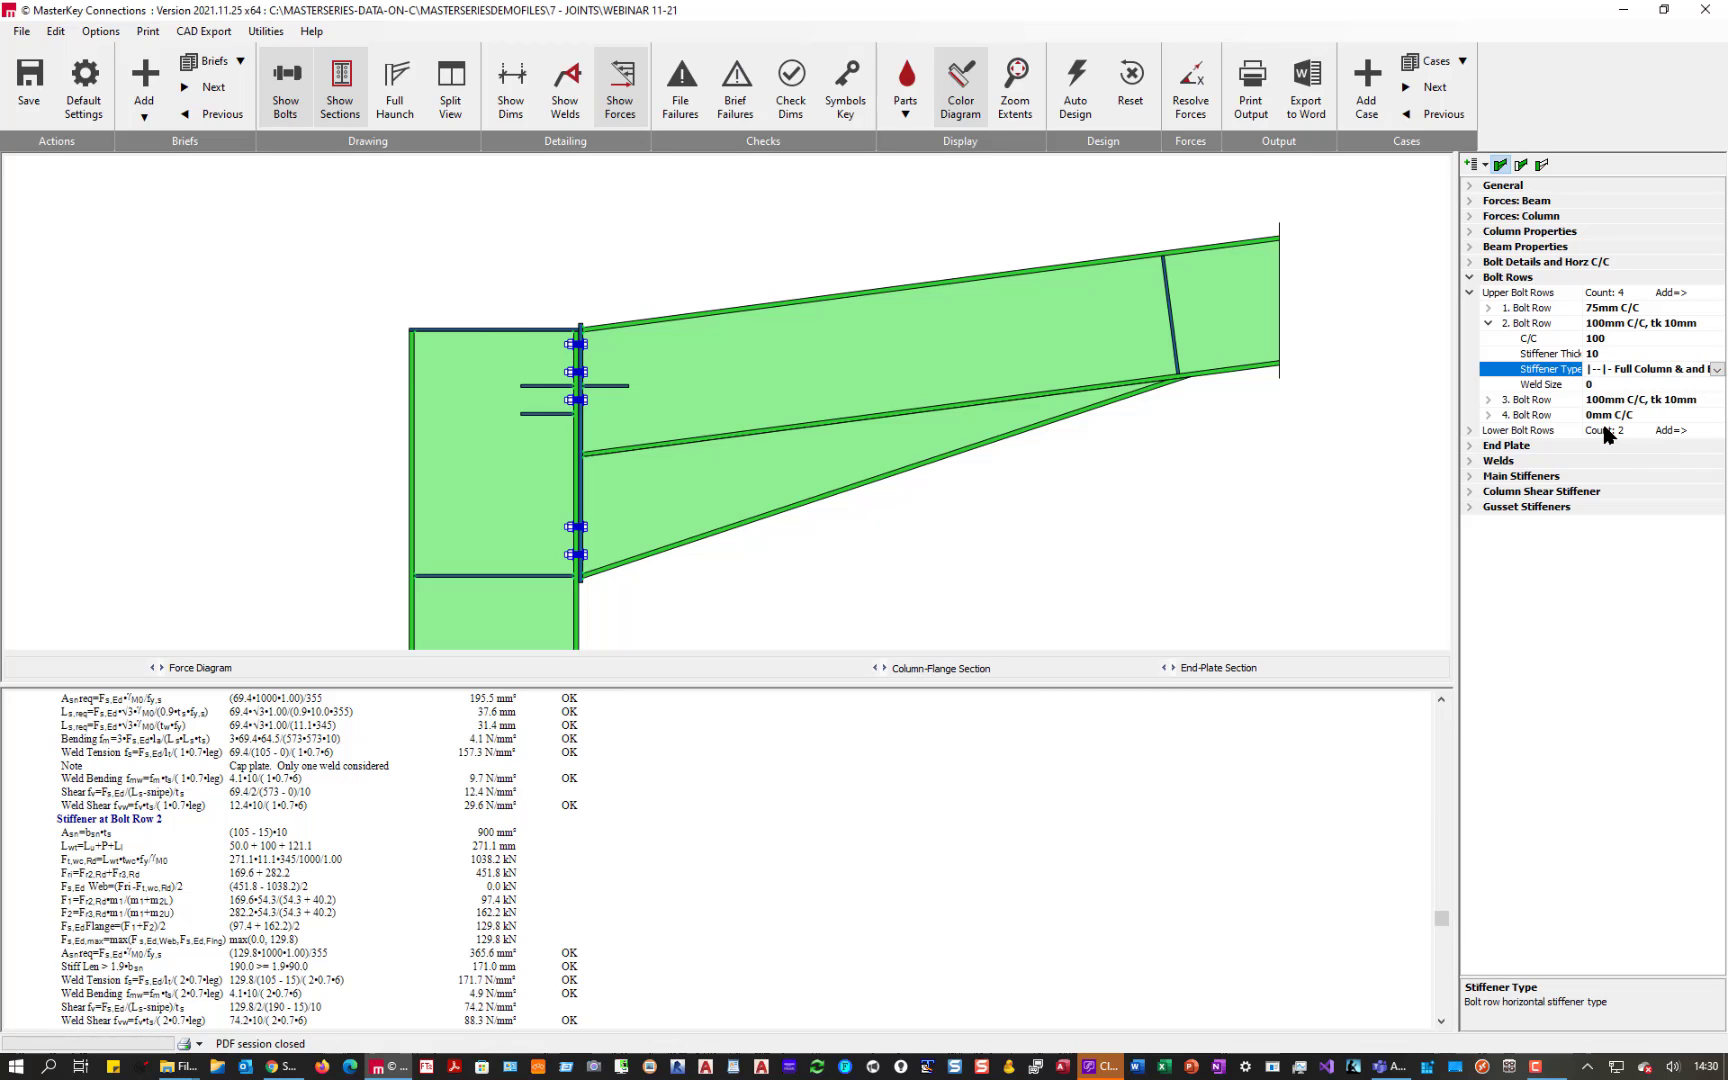
left_click(1718, 371)
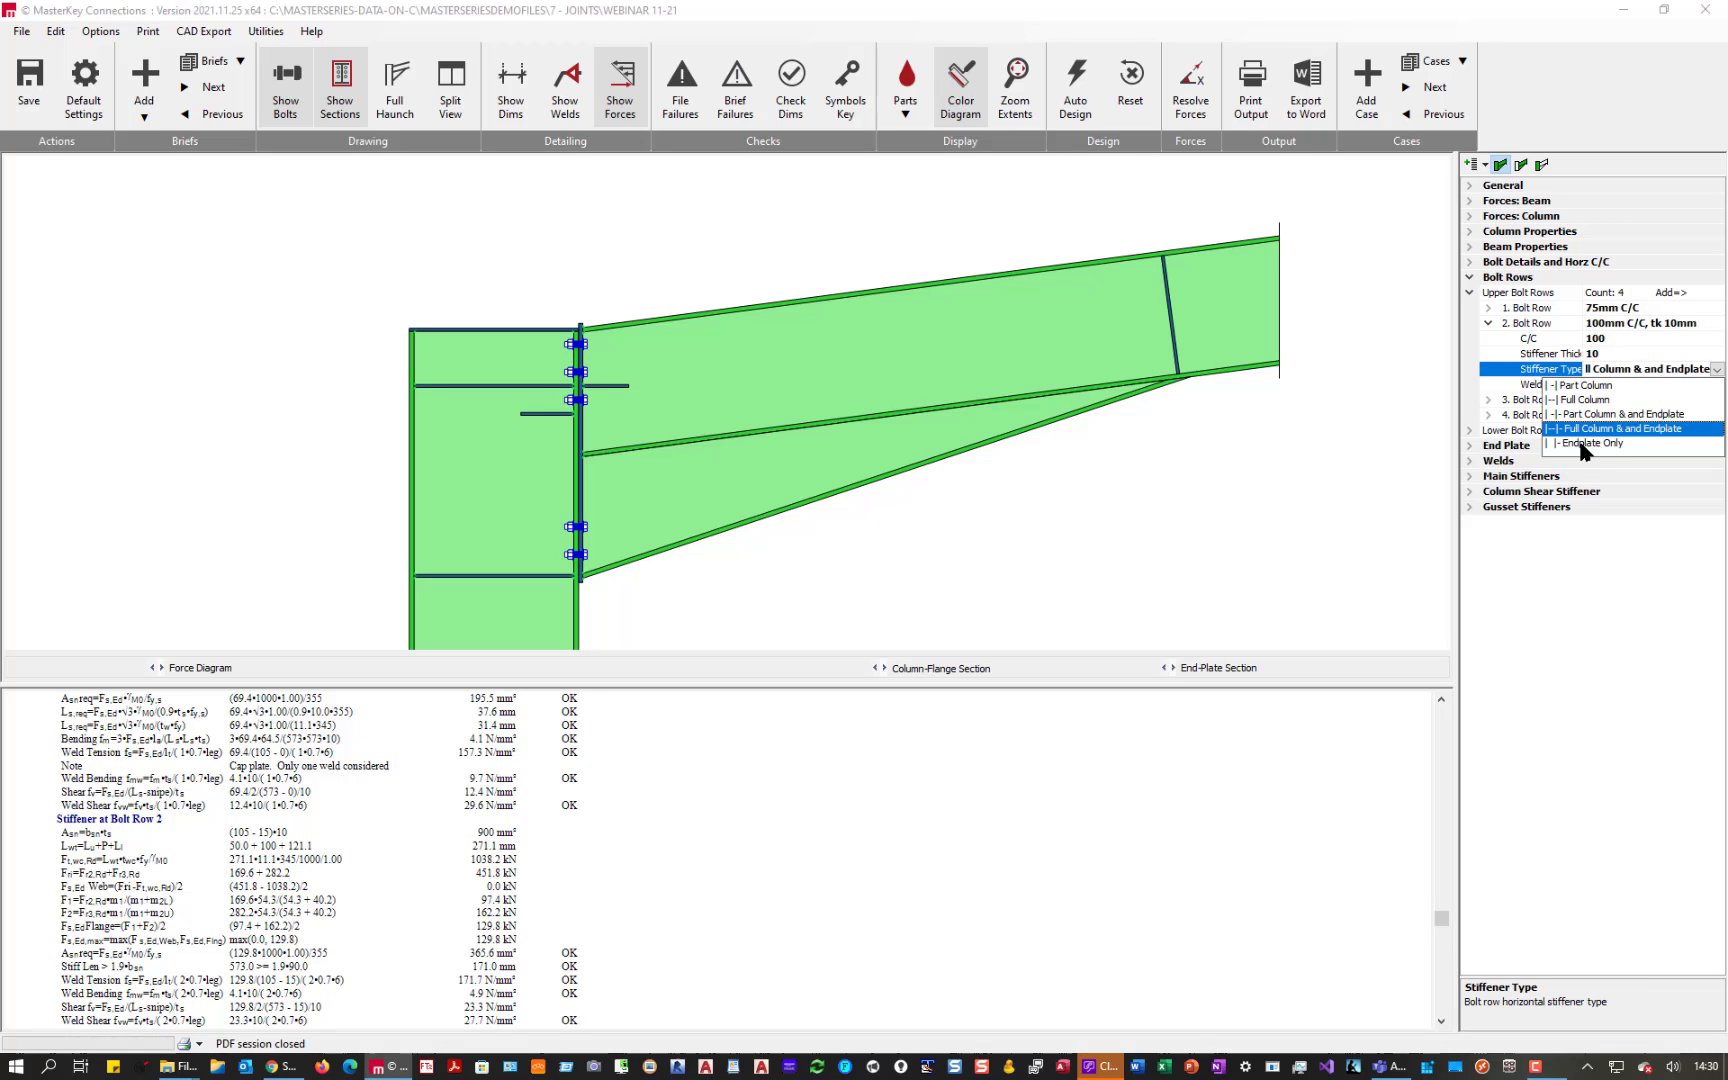
left_click(1582, 450)
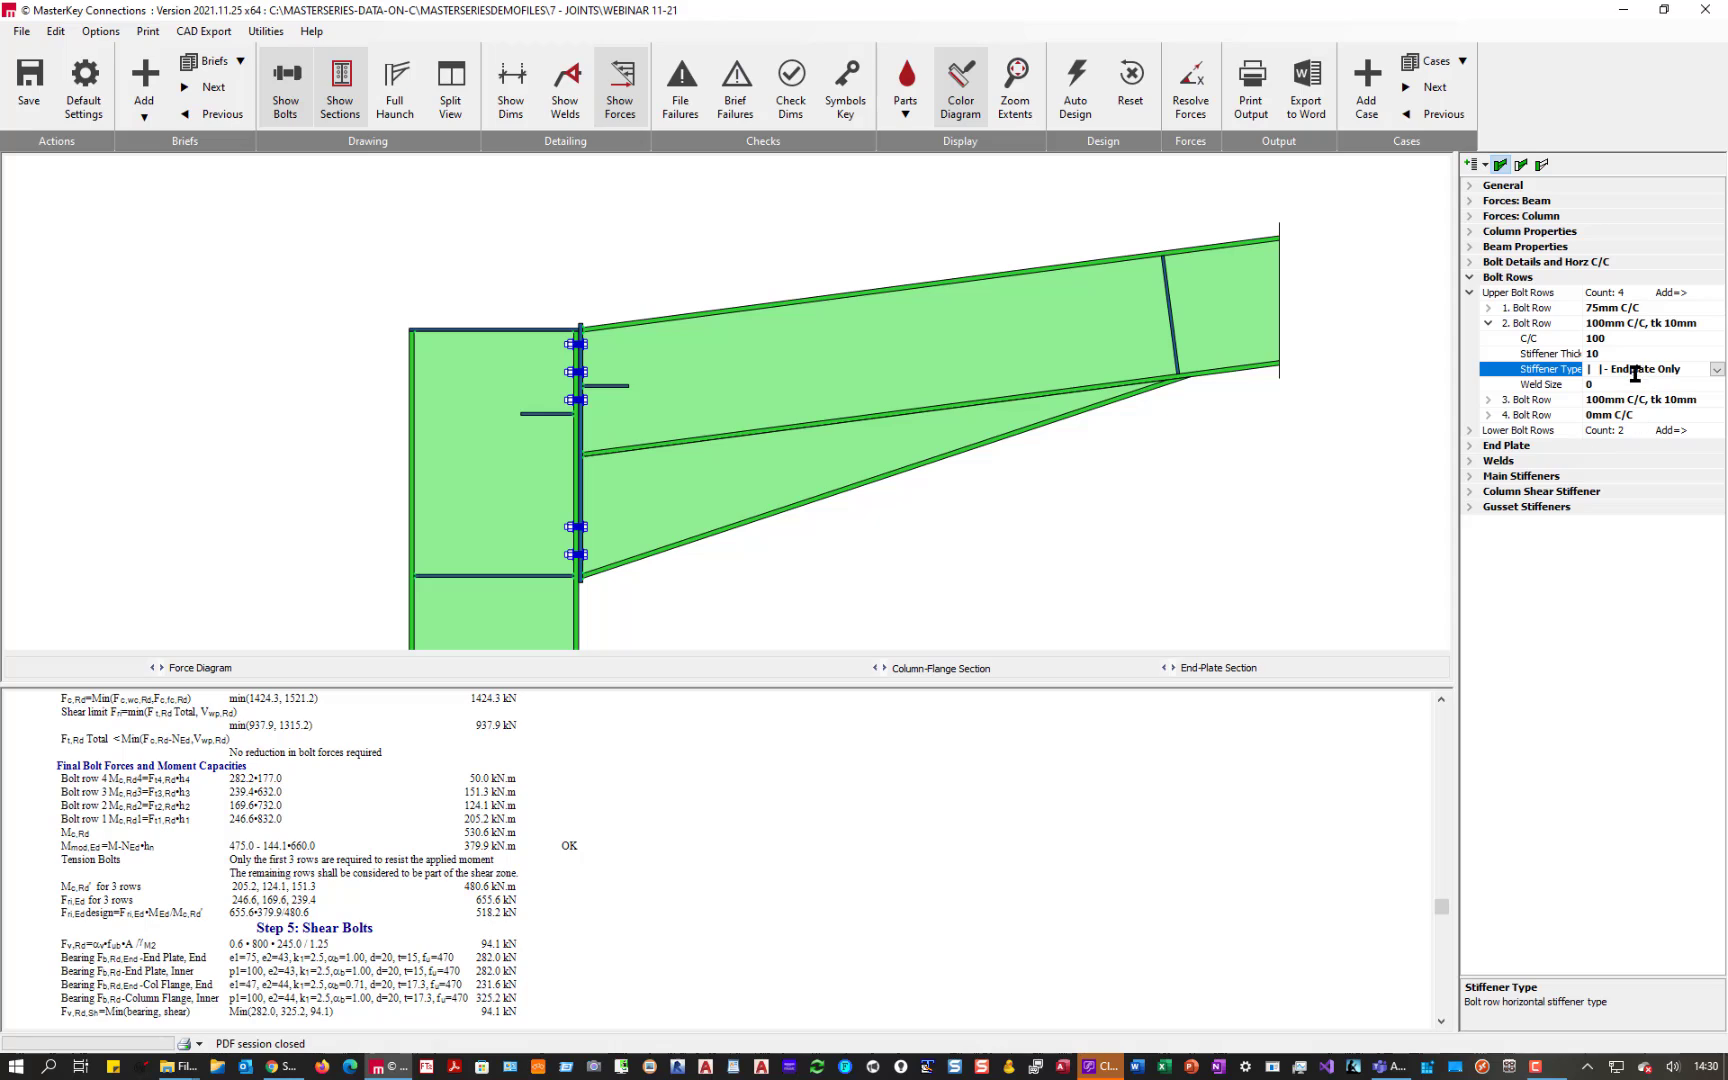
left_click(1717, 370)
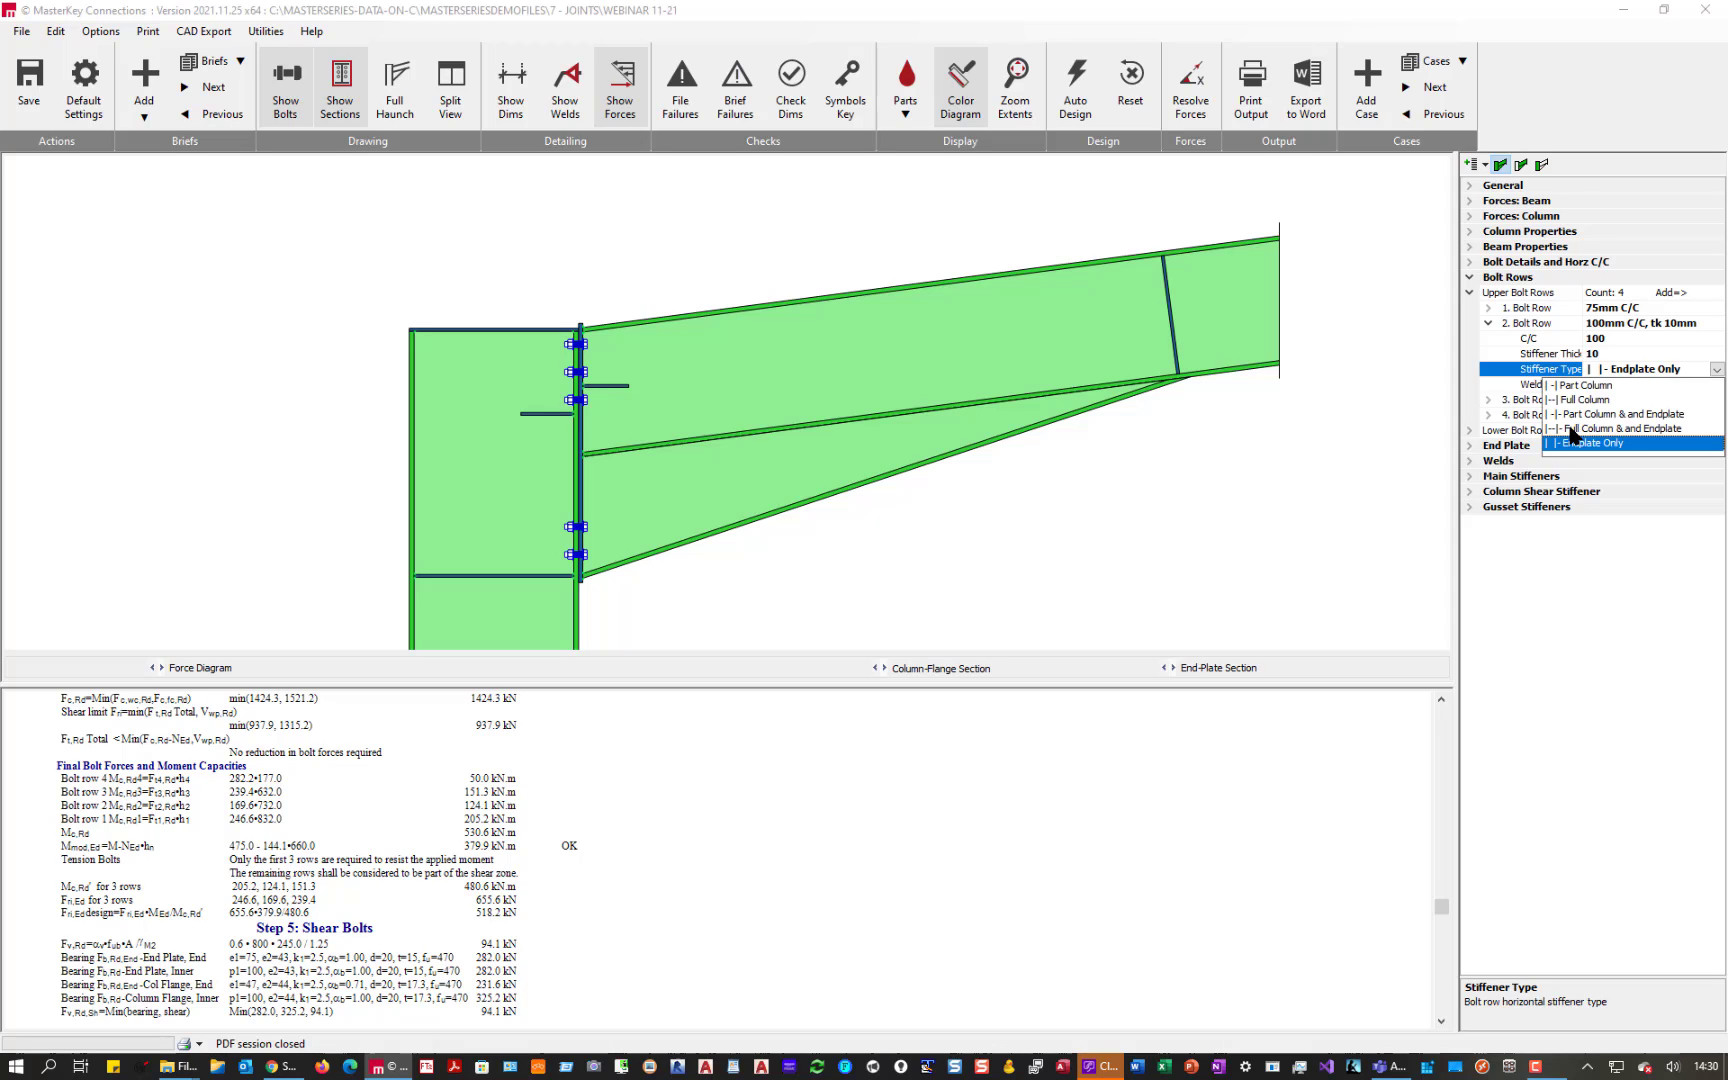
left_click(1583, 386)
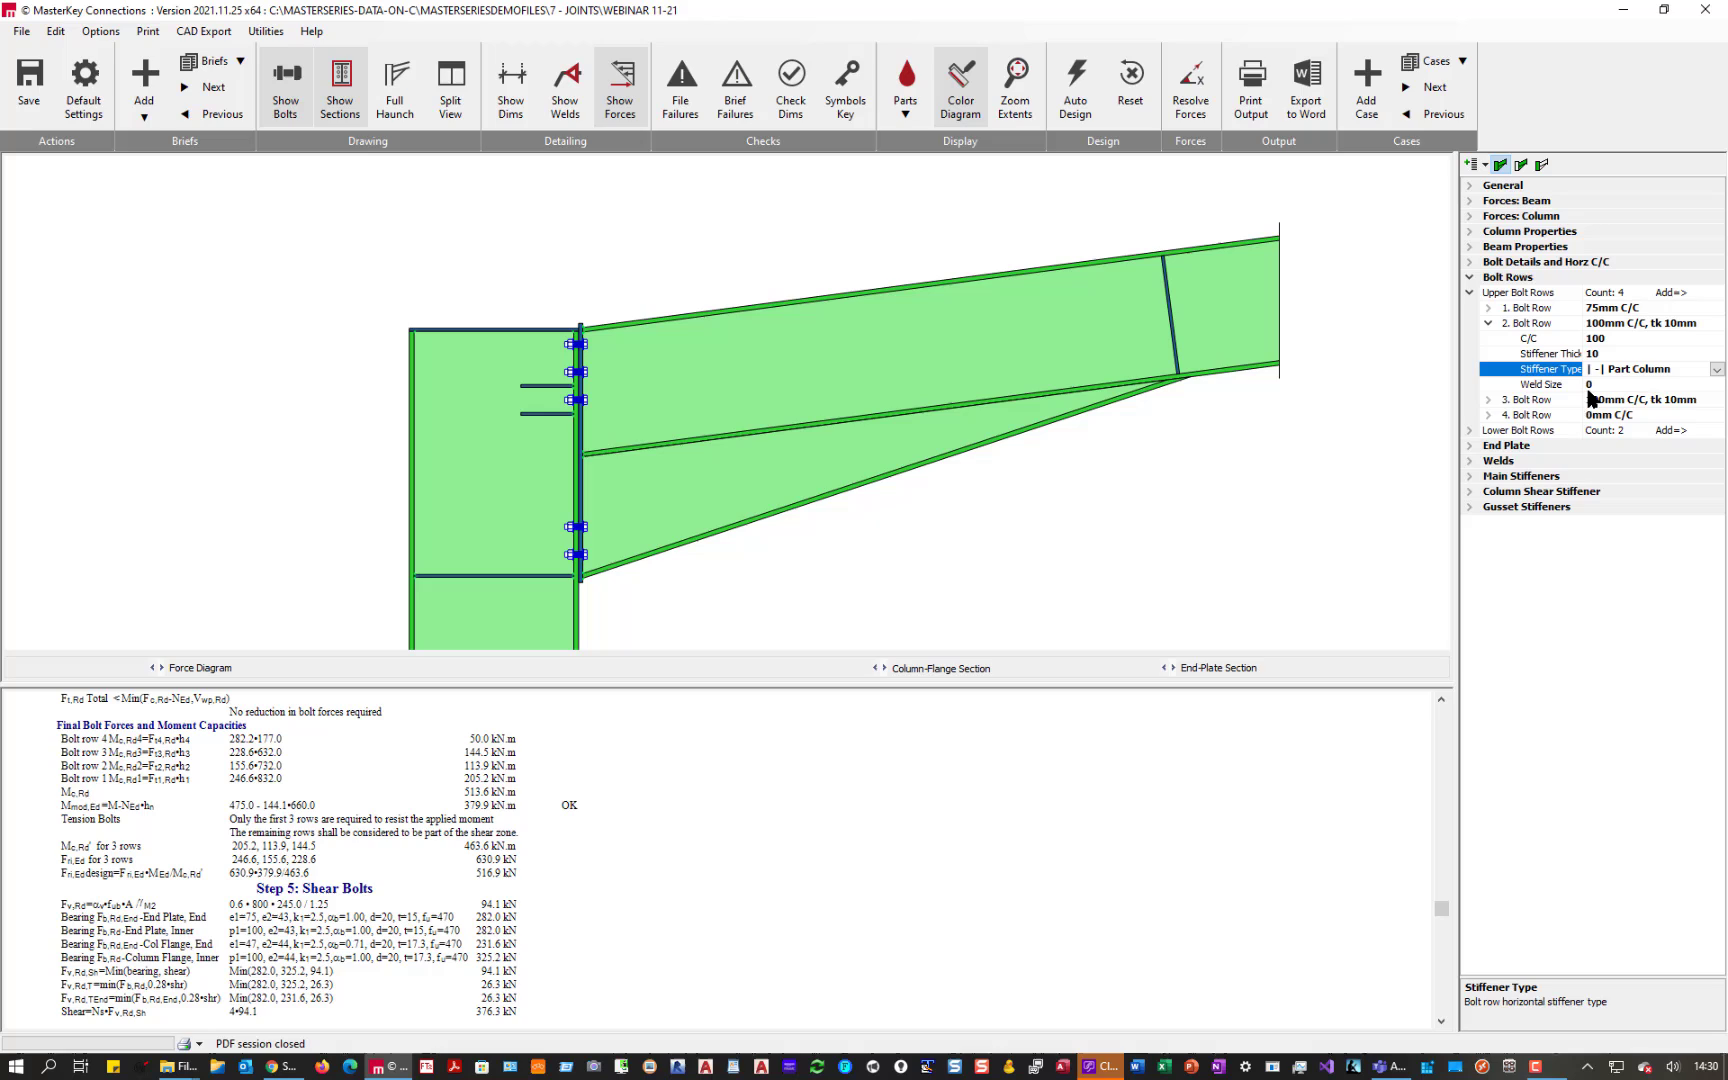
- Set the column gusset stiffener length to 200 mm
left_click(1527, 506)
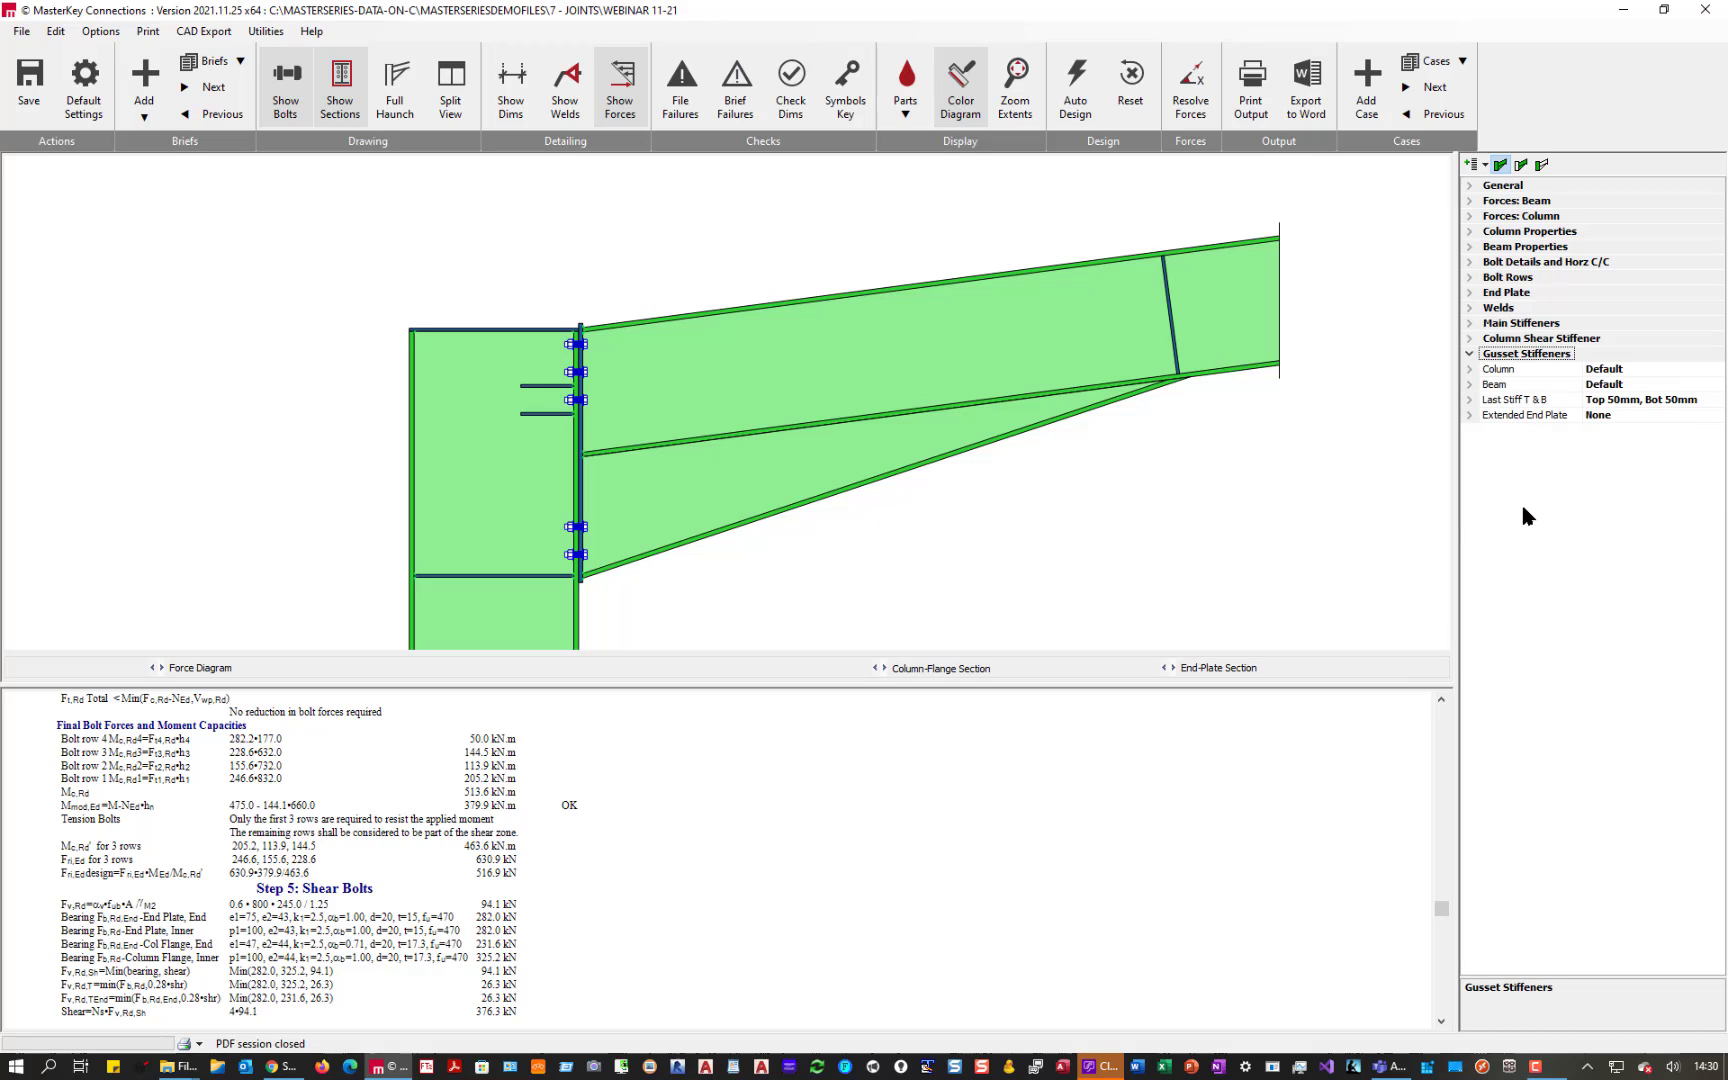
left_click(1472, 369)
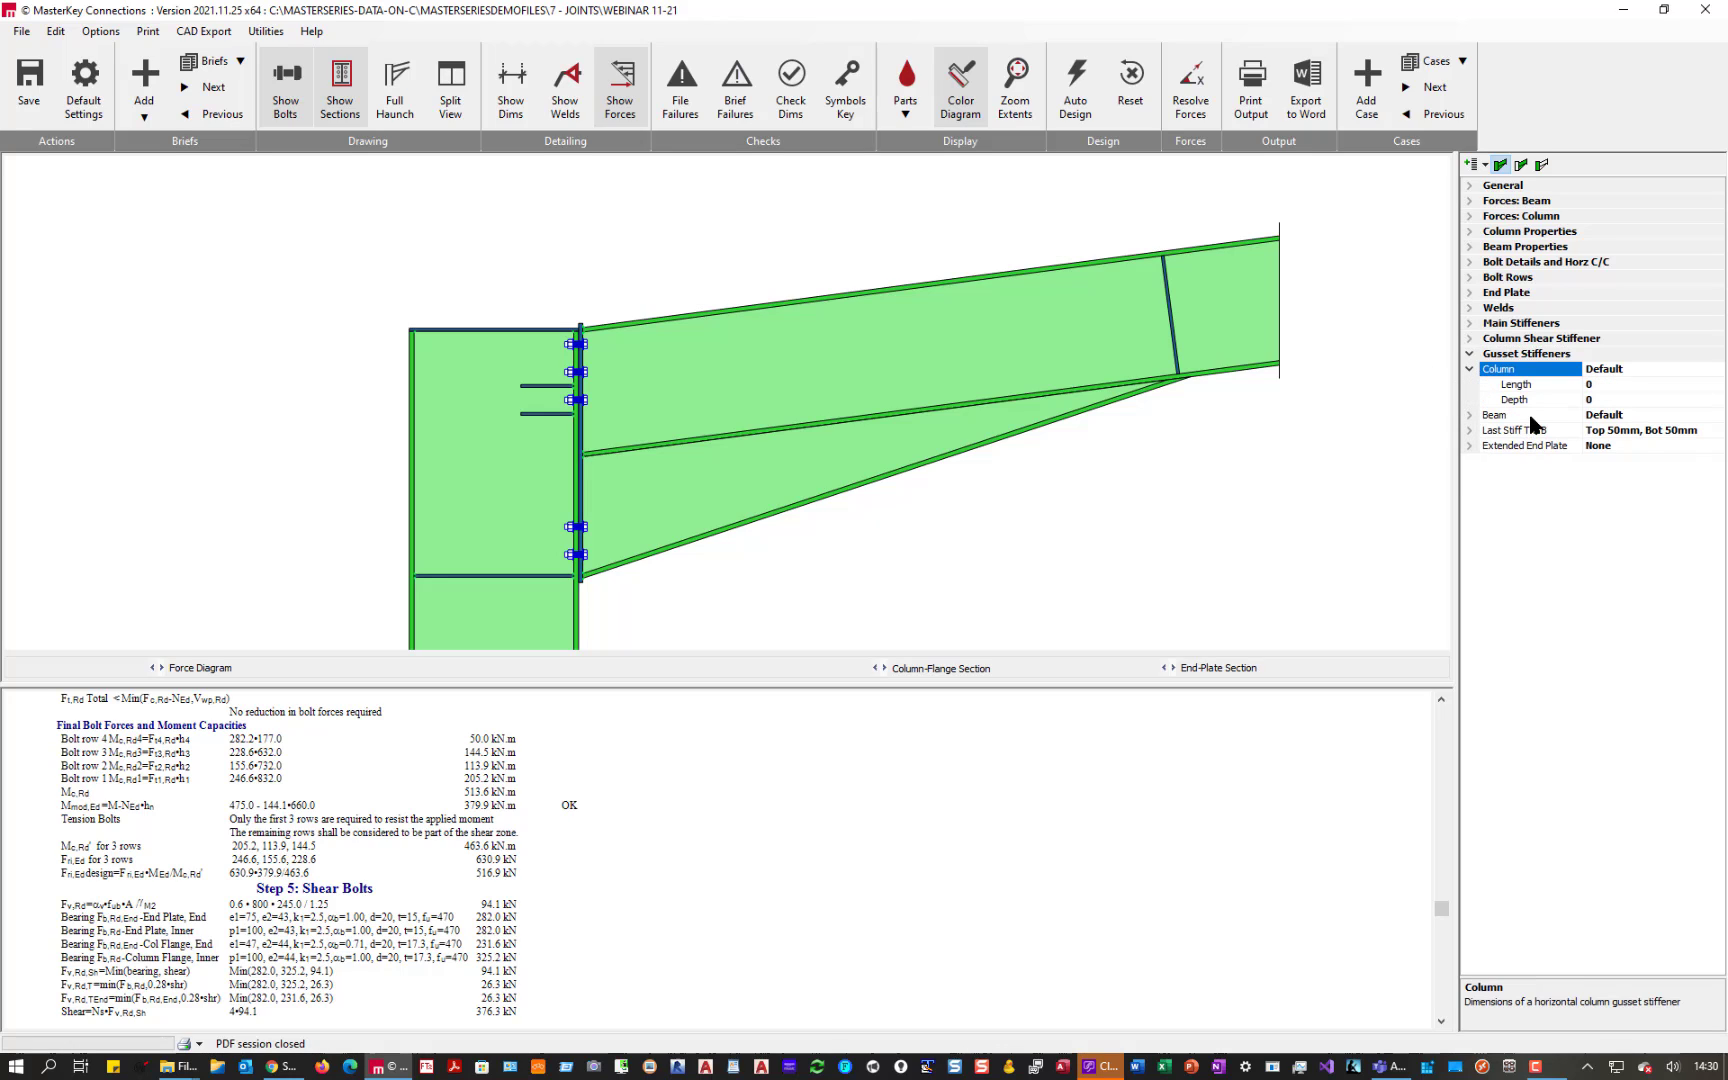
left_click(1514, 388)
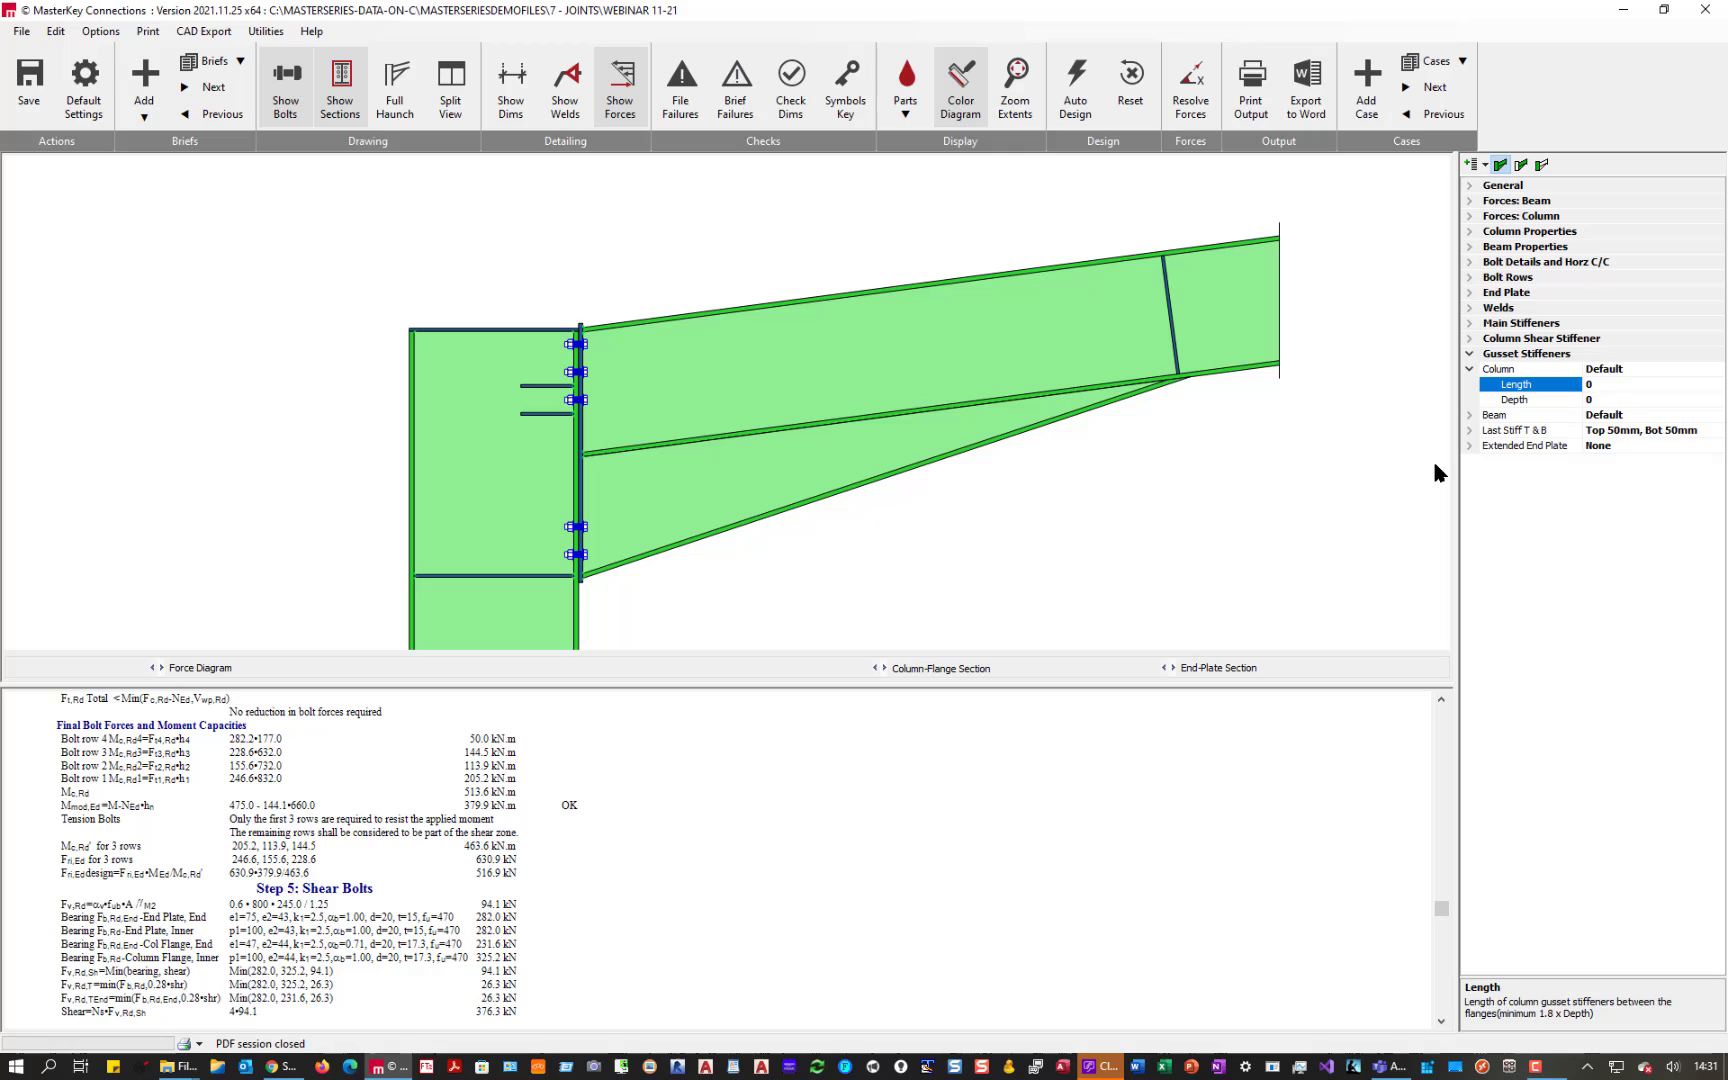
scroll(969, 458, "down", 2)
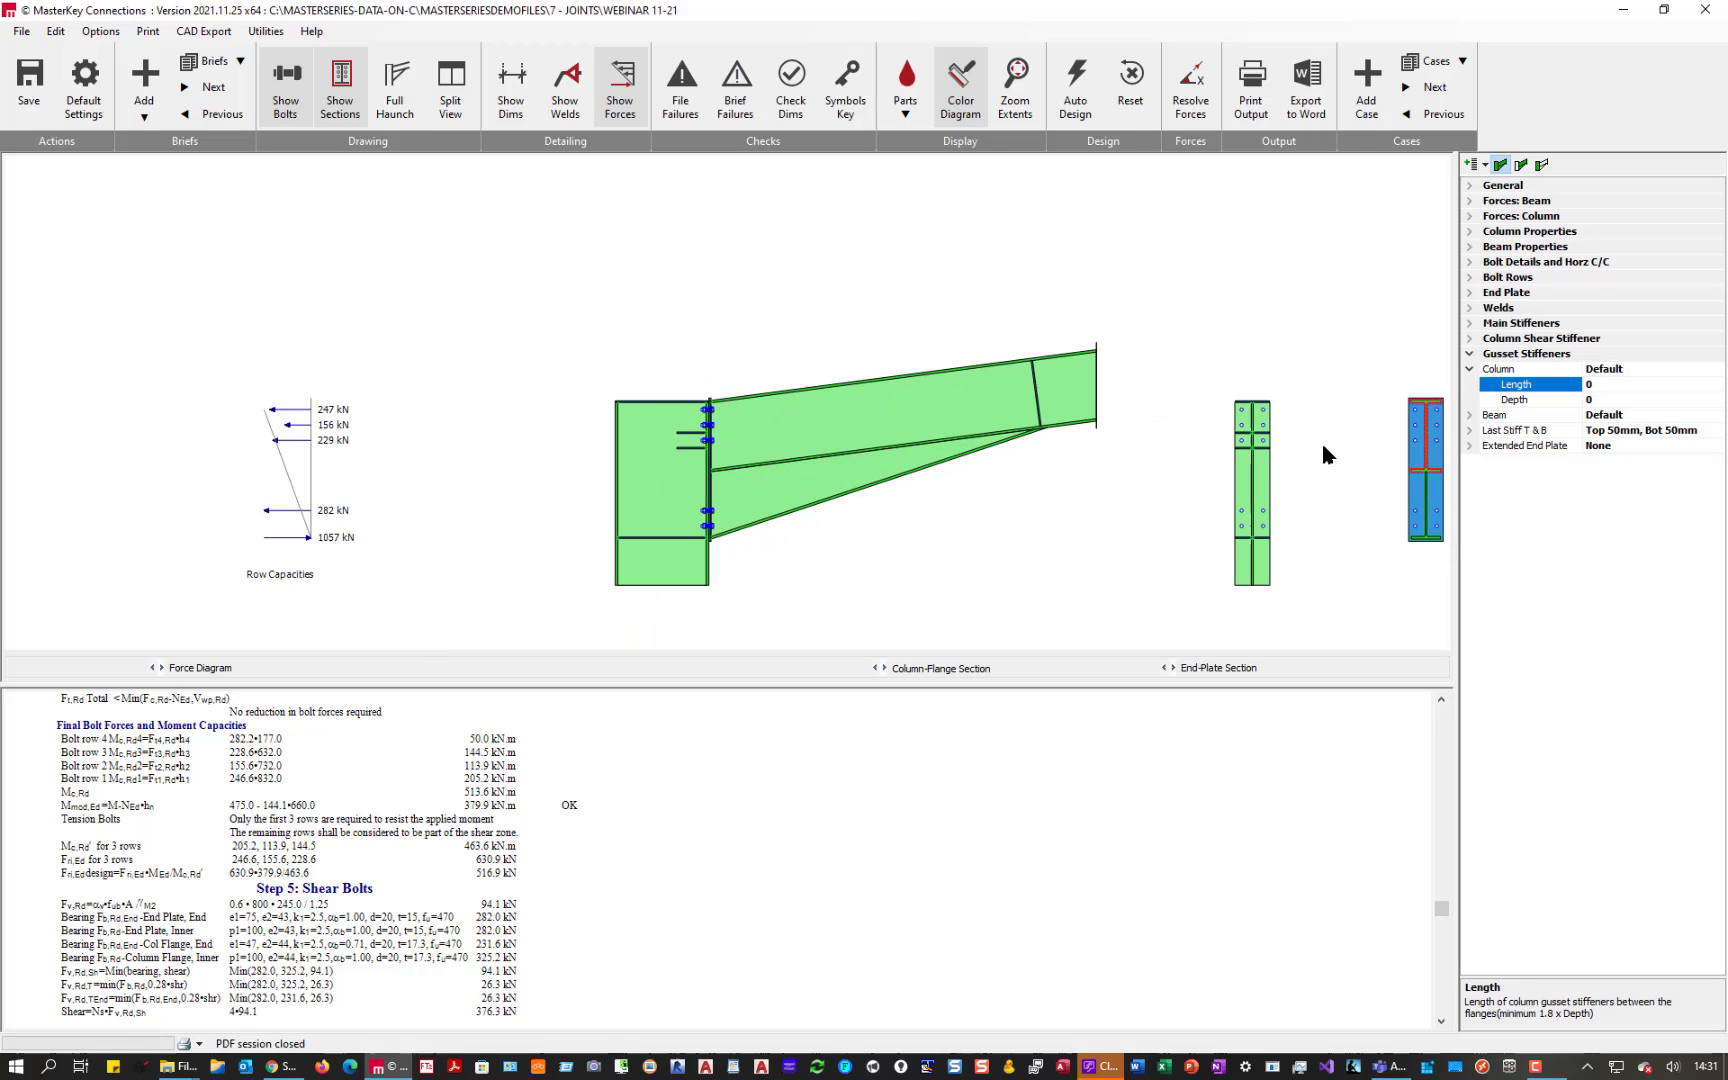
scroll(1250, 451, "up", 3)
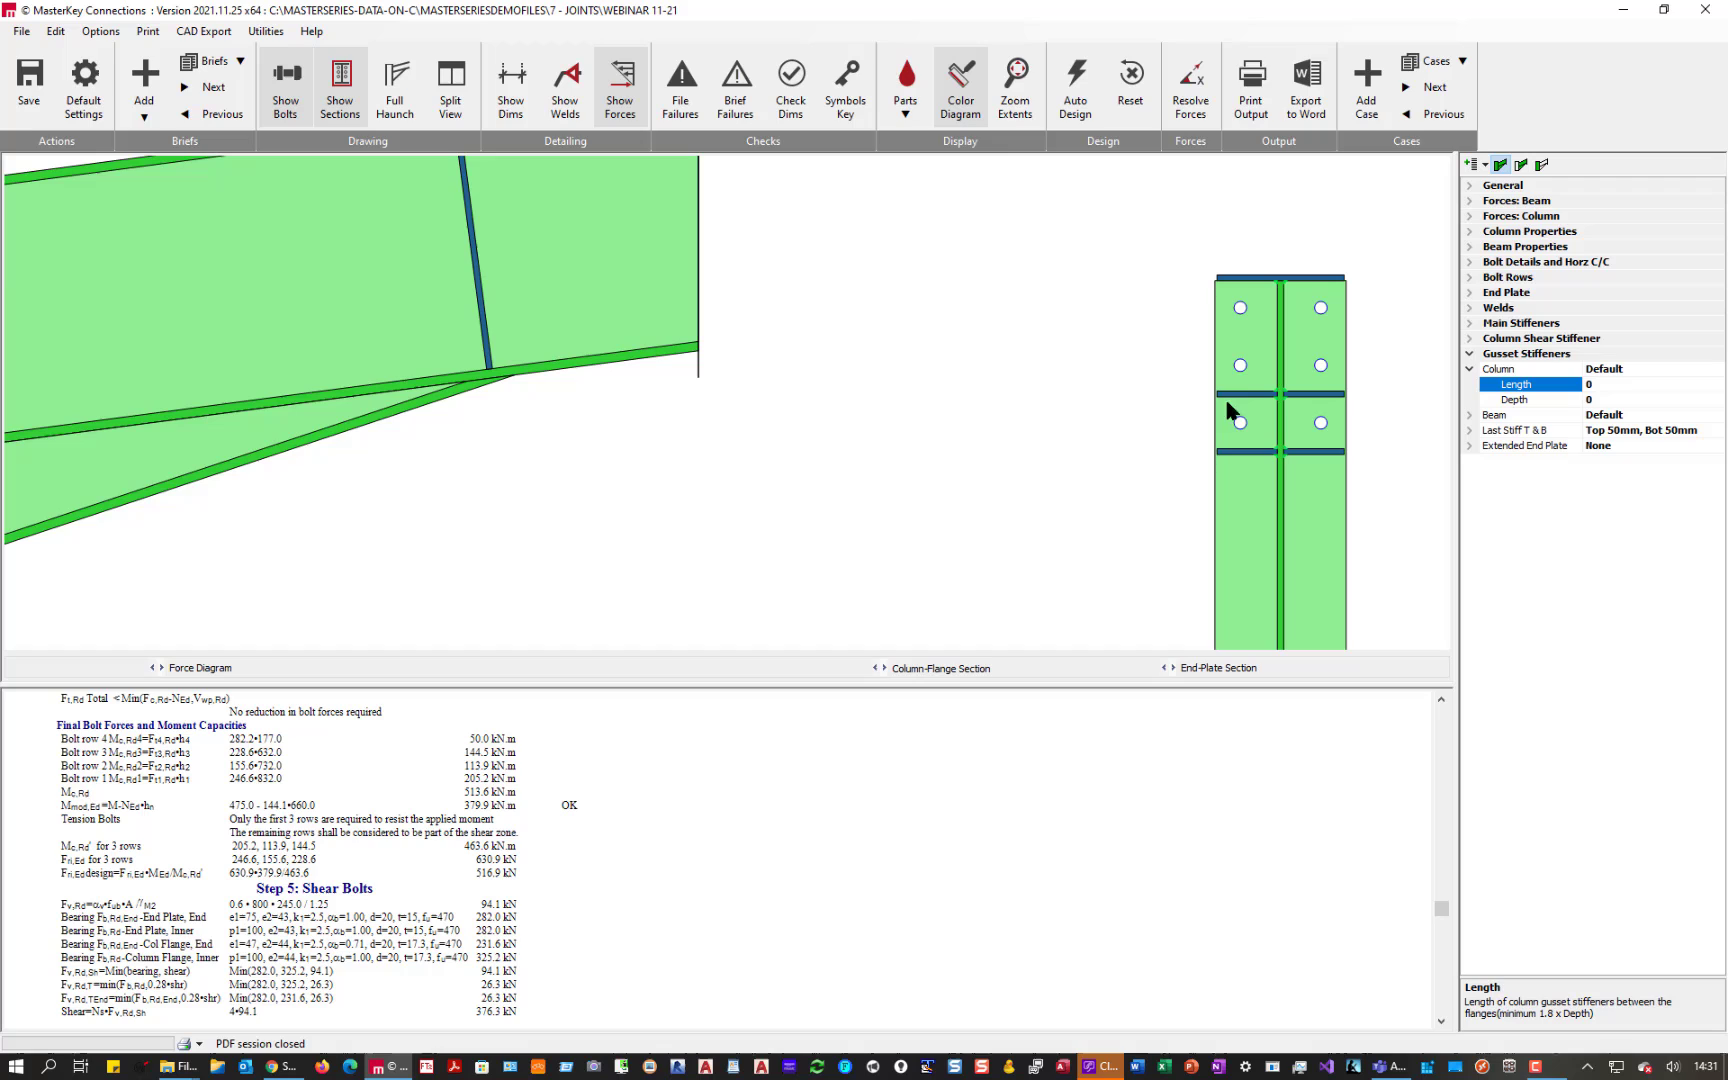
scroll(1111, 468, "down", 3)
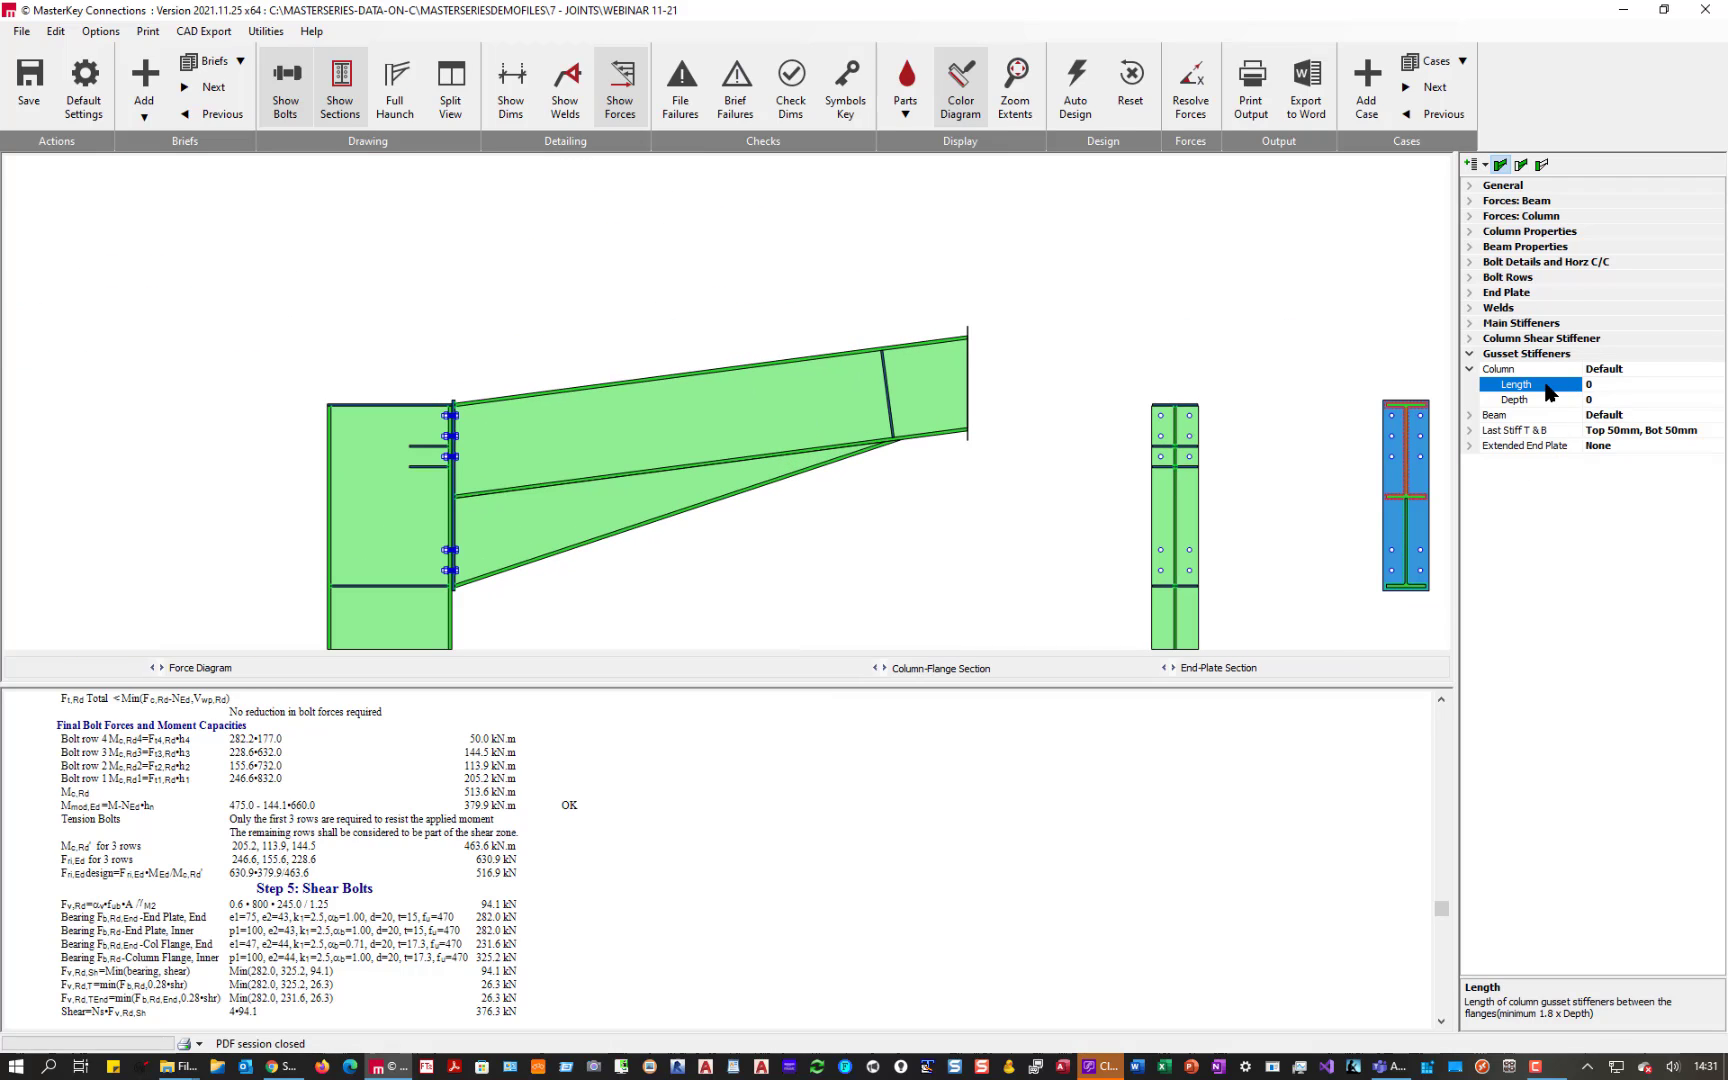
type("200")
key("Return")
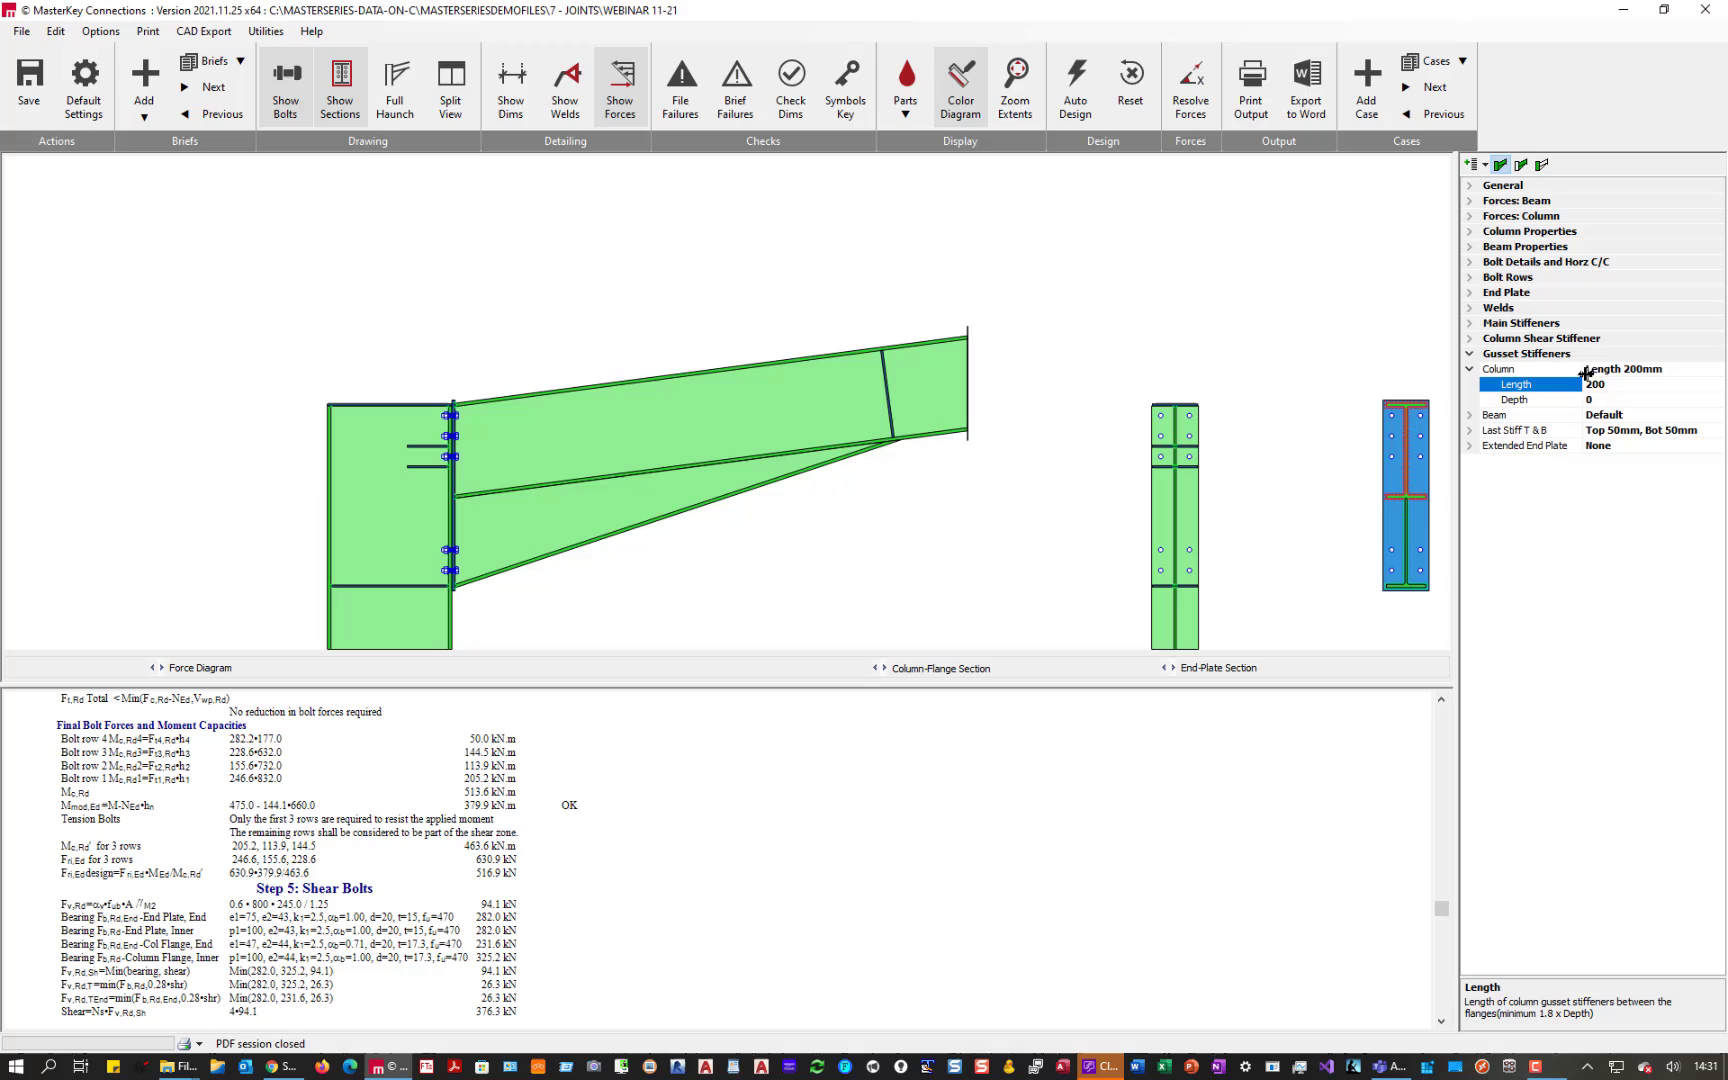
- Set gusset depth to 75 mm, reset length to 0, and show drawing dimensions
left_click(1596, 389)
key("BackSpace")
type("5")
left_click(1530, 399)
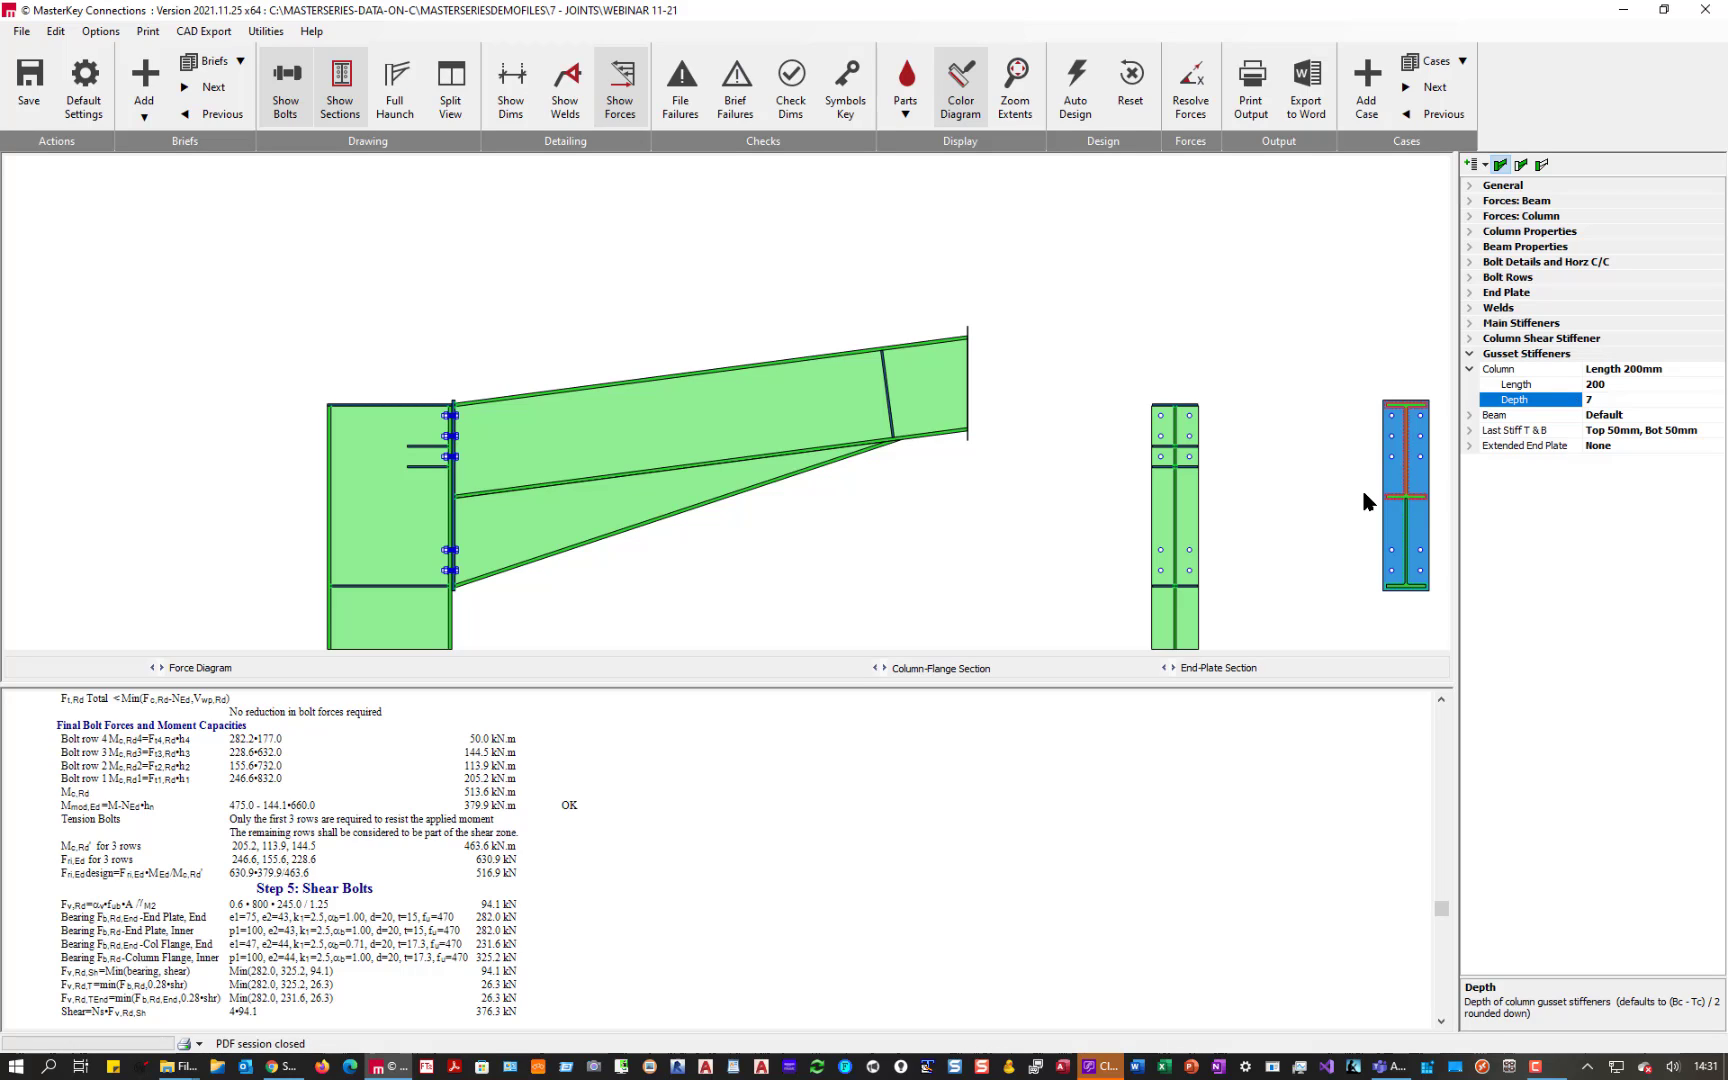
type("75")
key("Return")
left_click(1514, 386)
type("0")
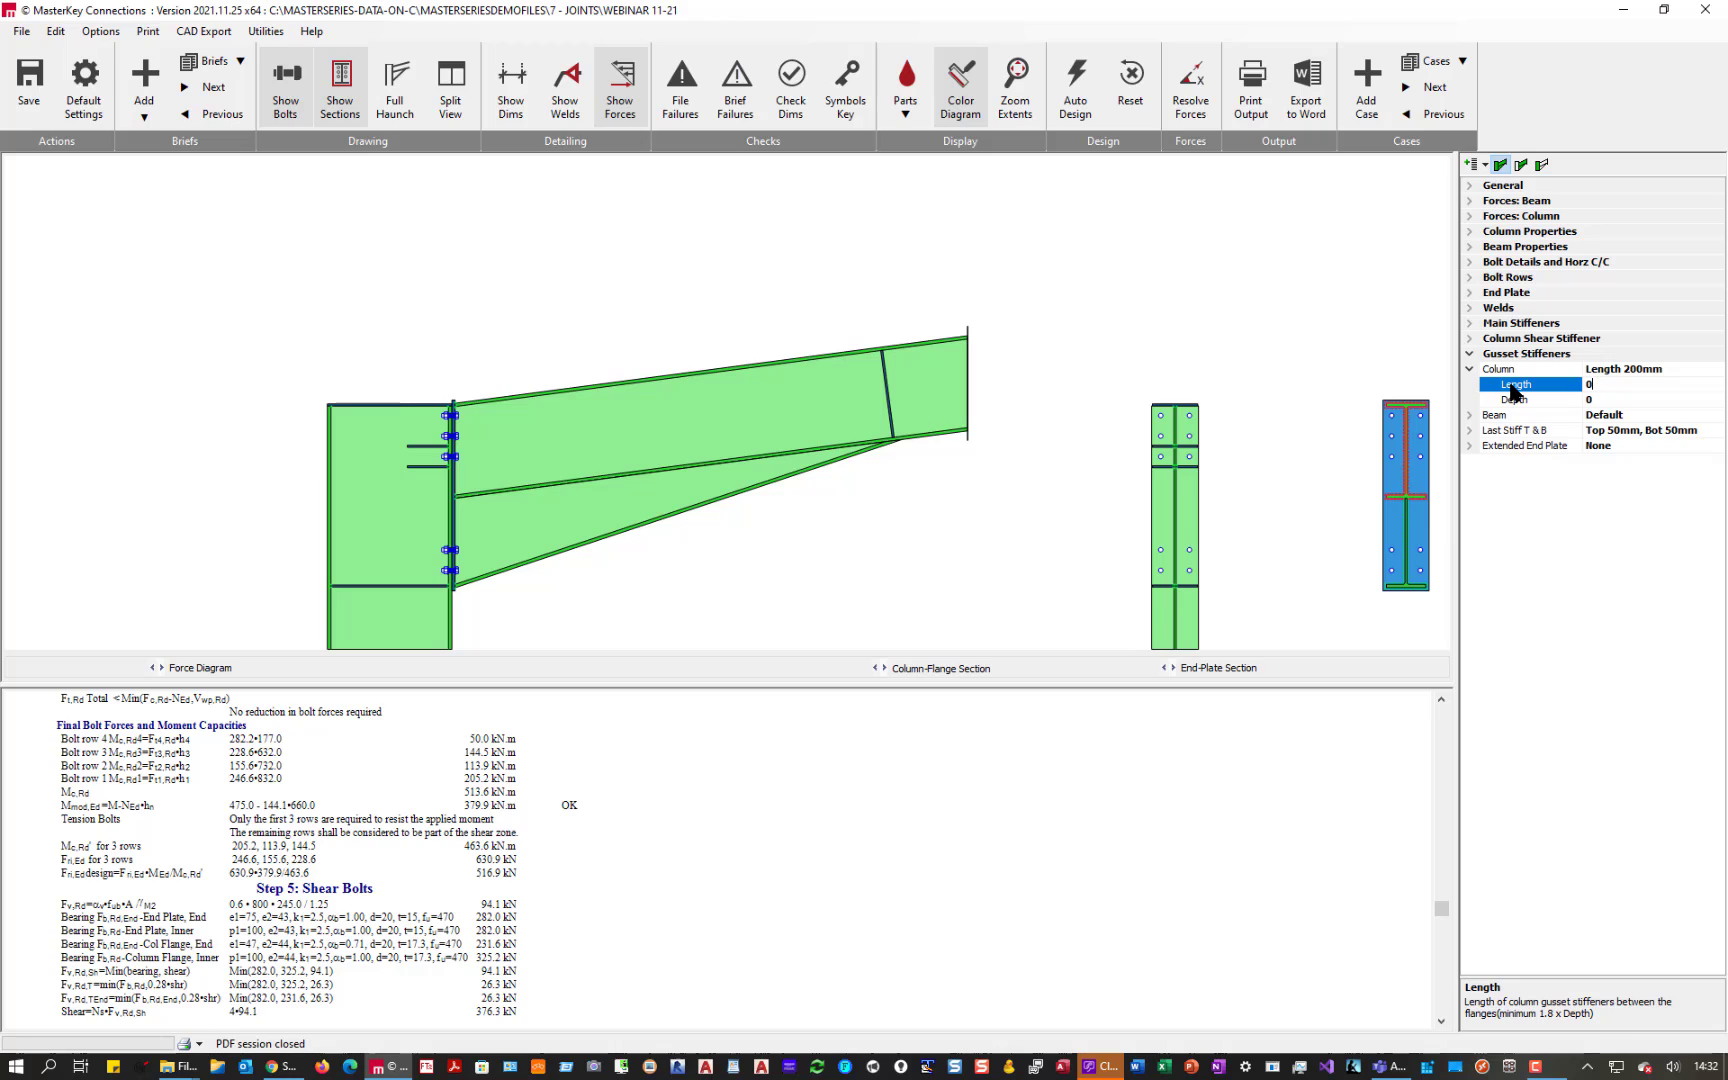
left_click(511, 85)
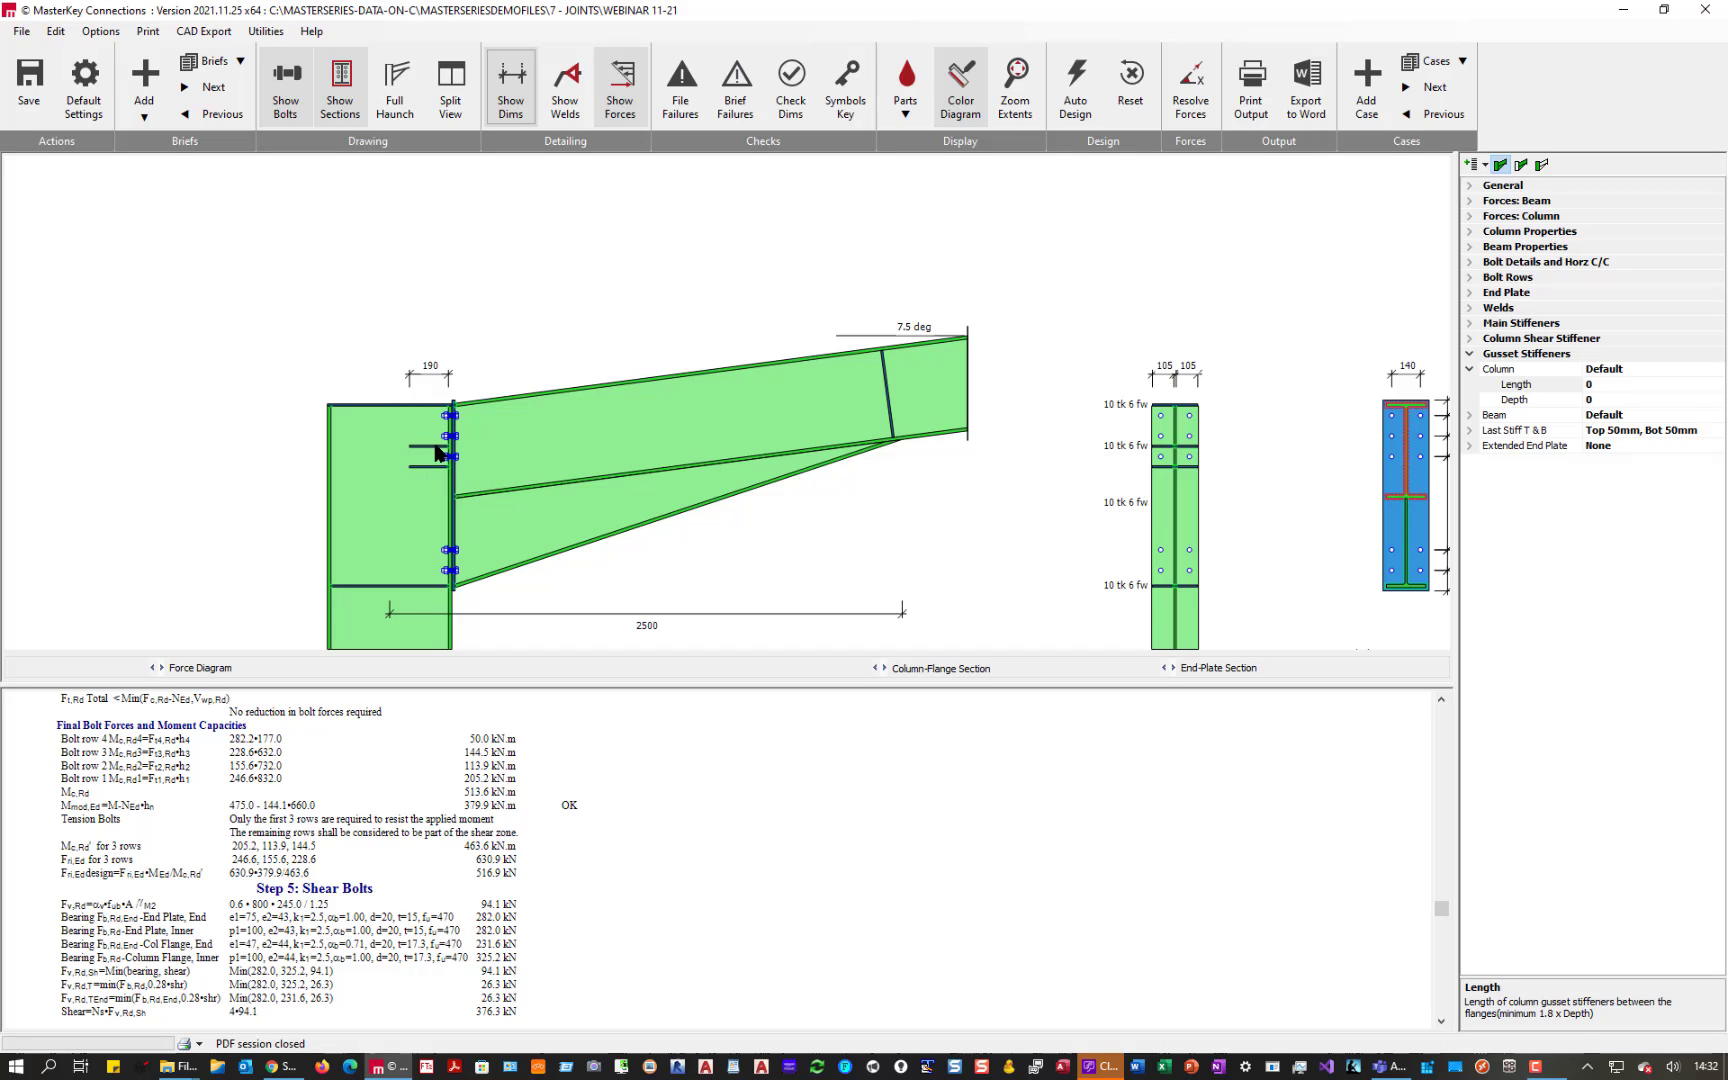
- Enter 100 mm for the column gusset stiffener Depth and 200 mm for its Length
left_click(1516, 400)
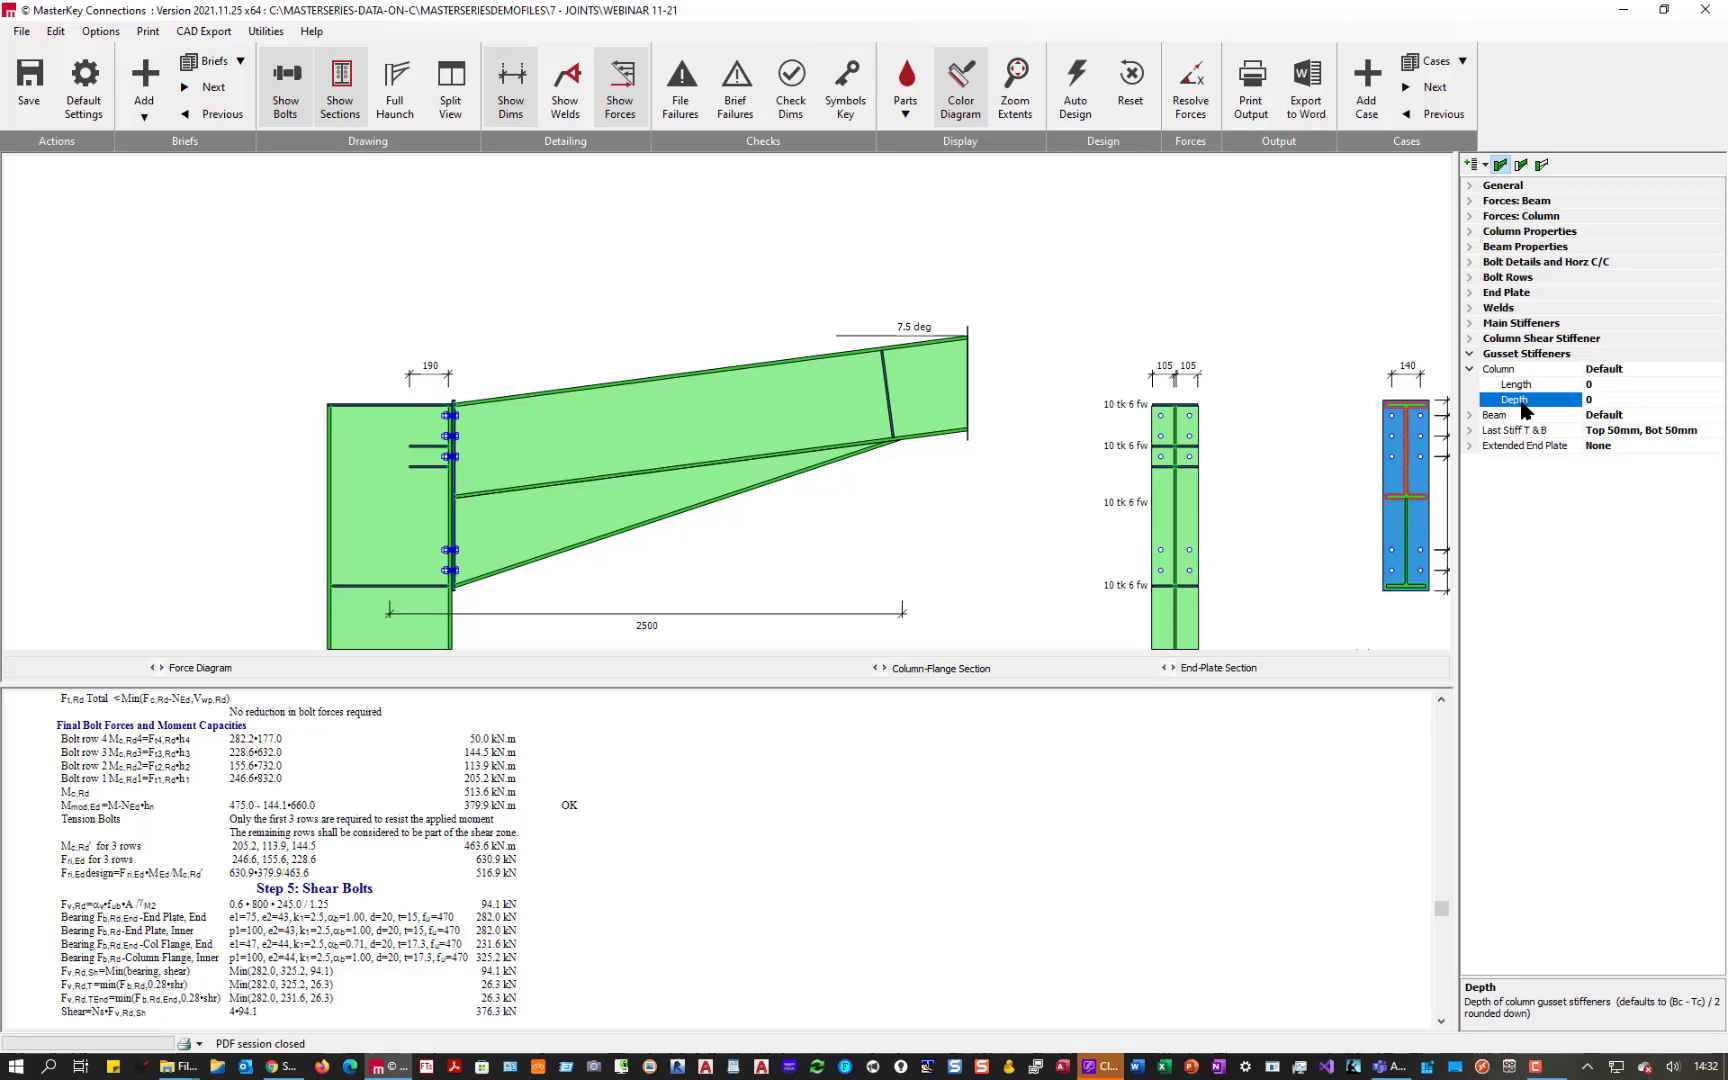
type("100")
key("Return")
left_click(1521, 389)
type("200")
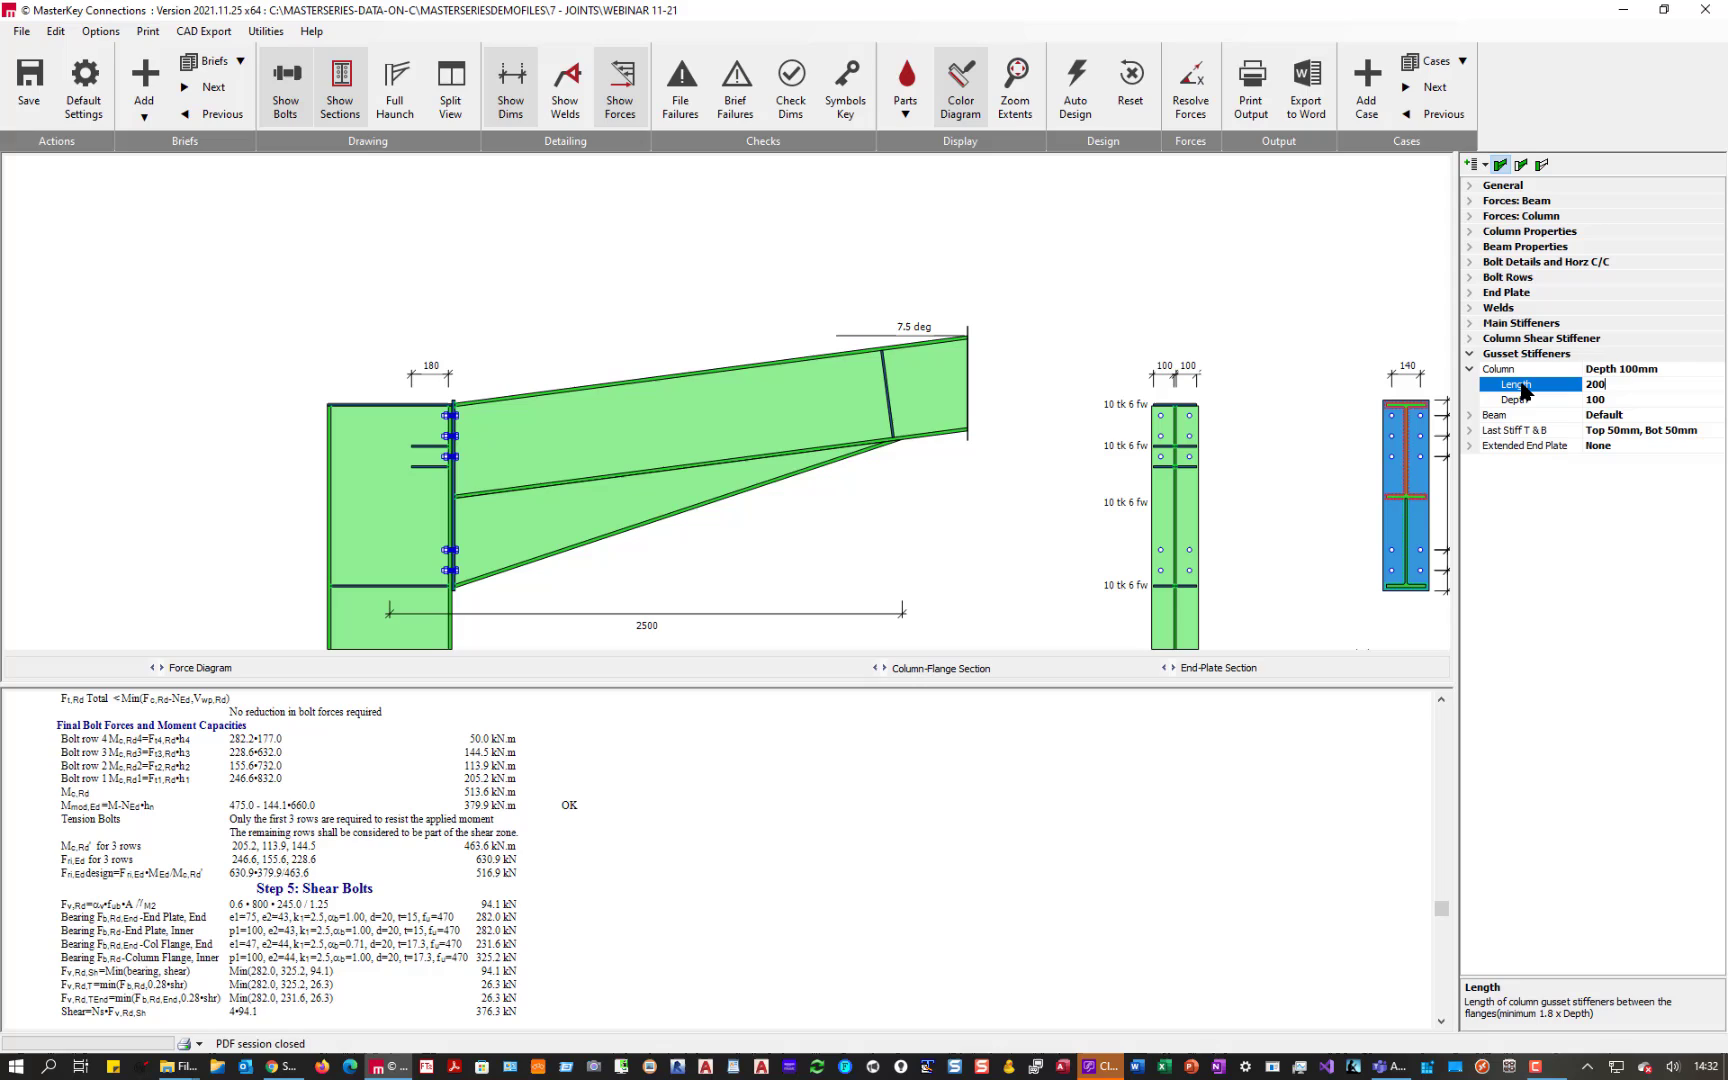
key("Return")
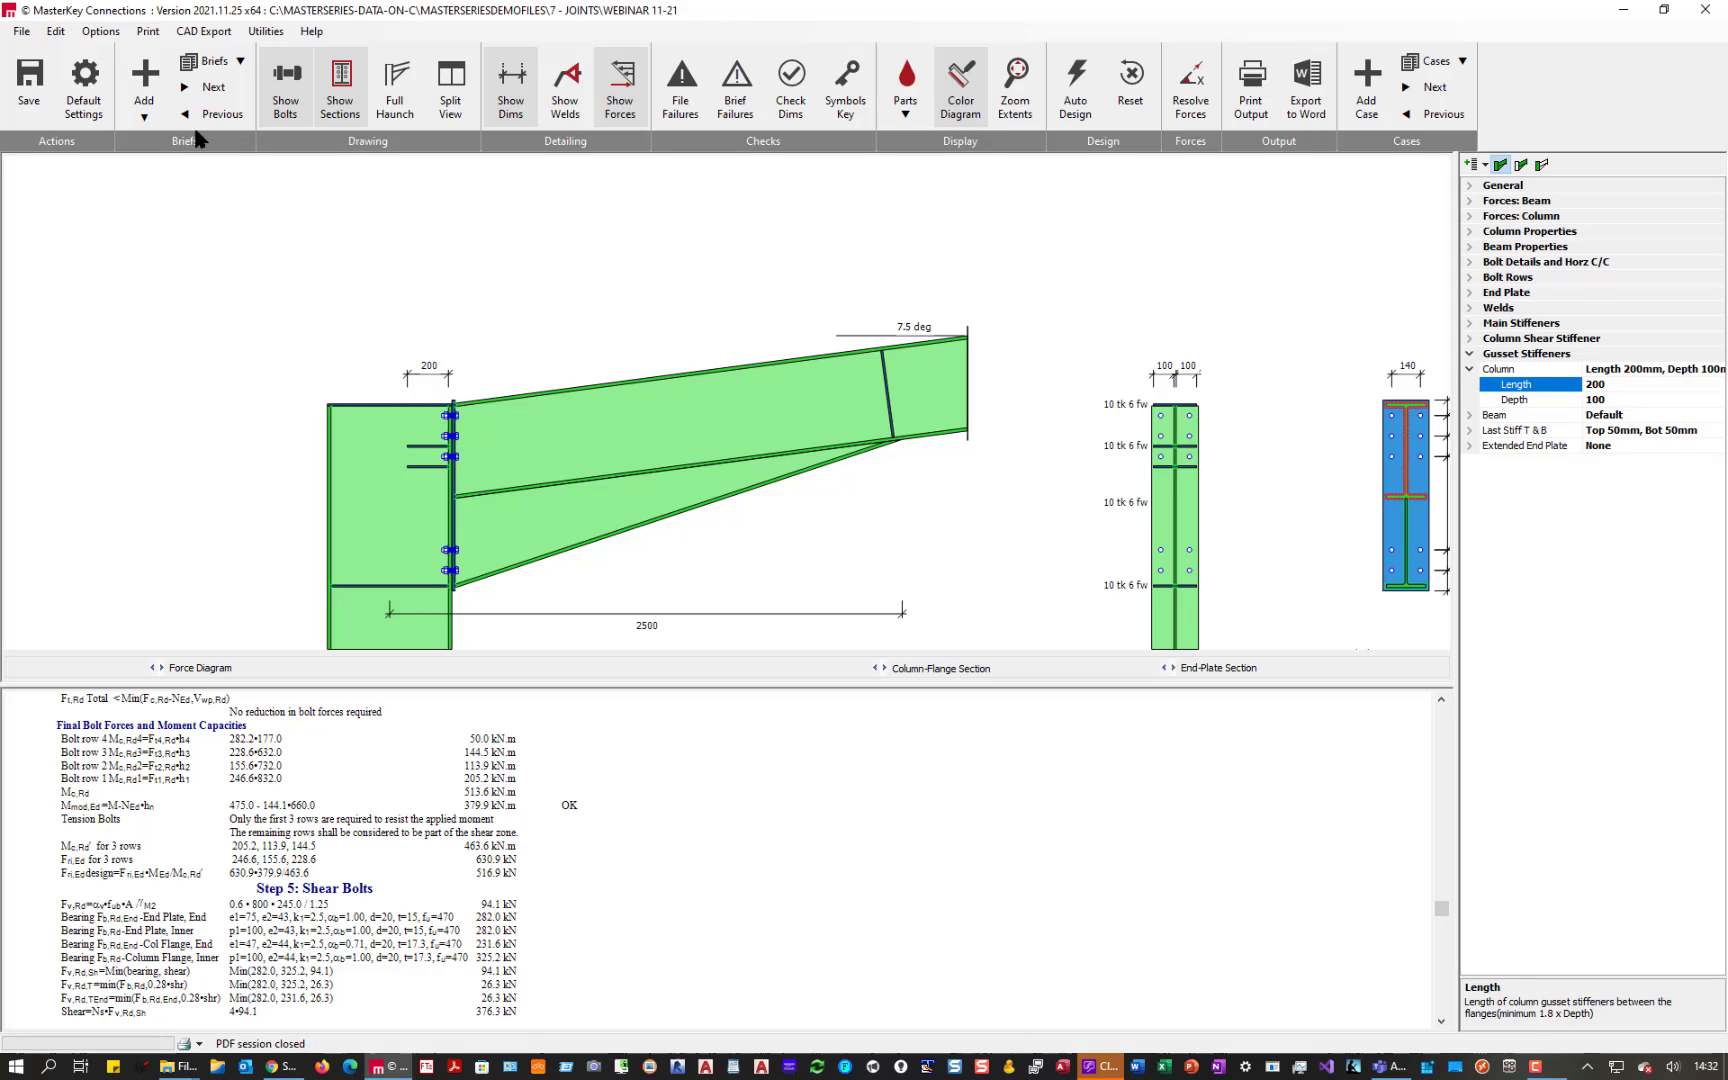
- Move to the next connection brief and give its first bolt row a 10 mm stiffener
left_click(210, 87)
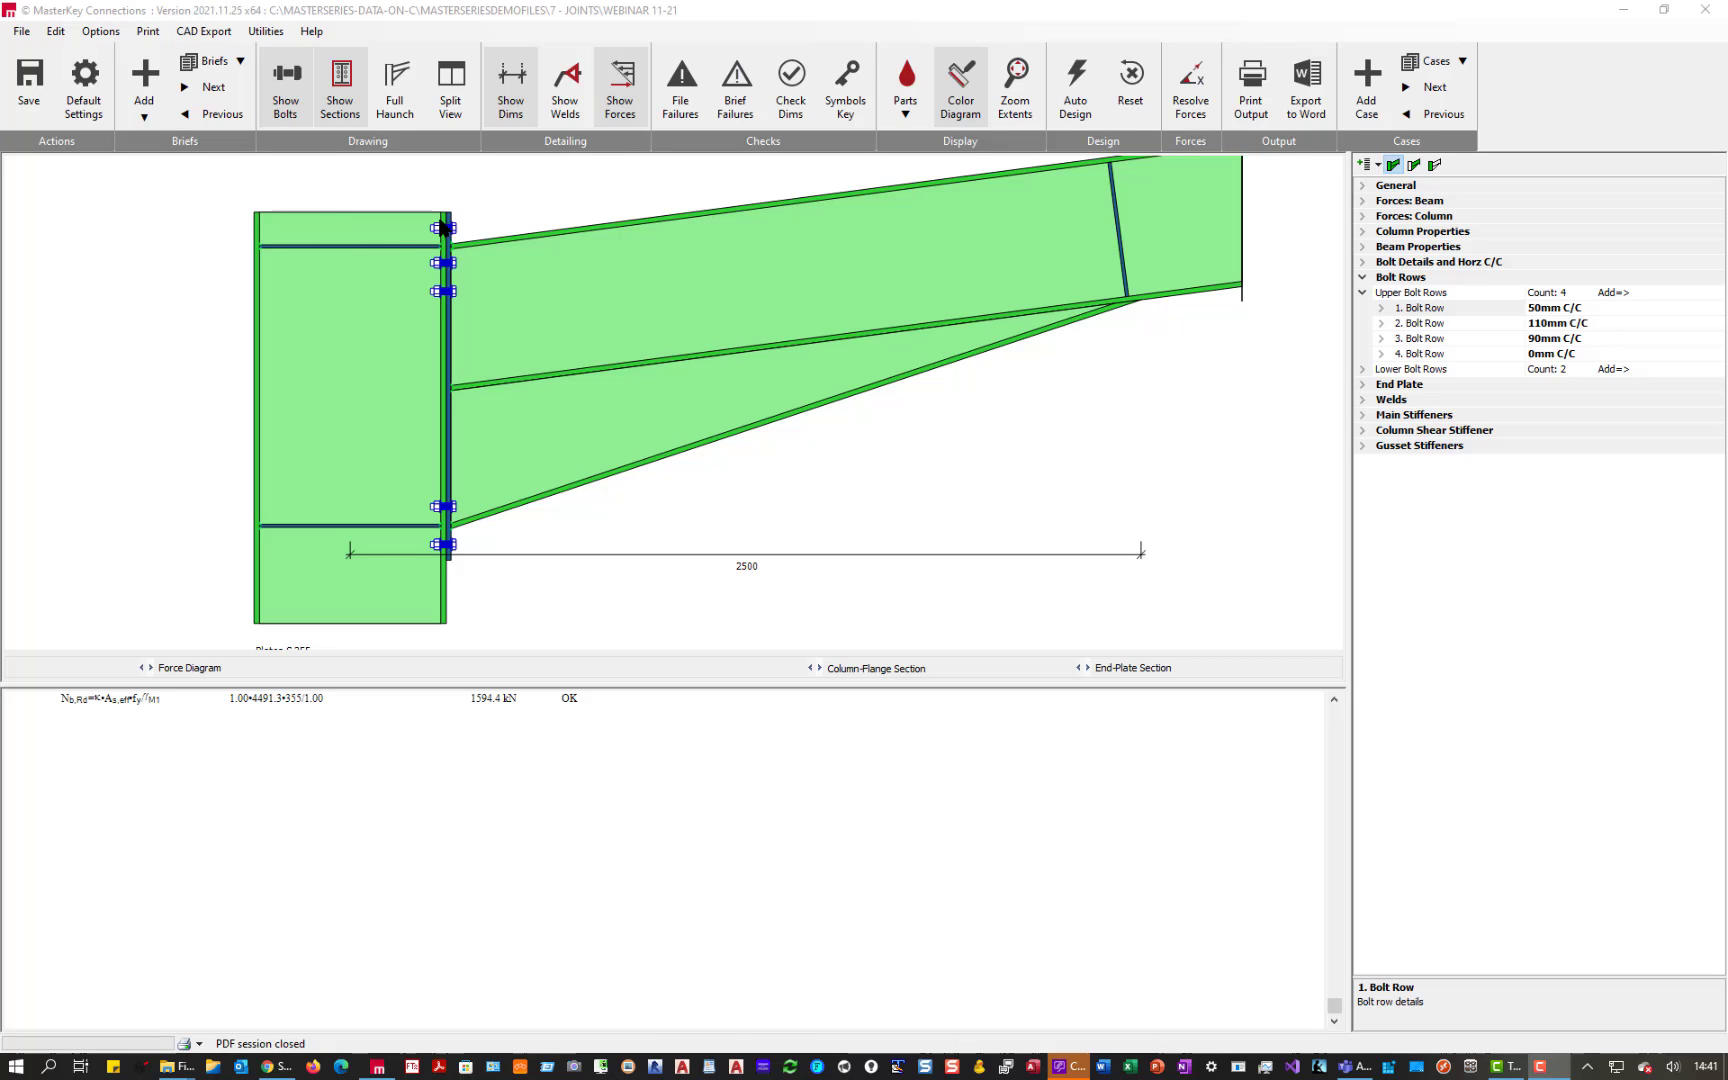
double_click(1433, 310)
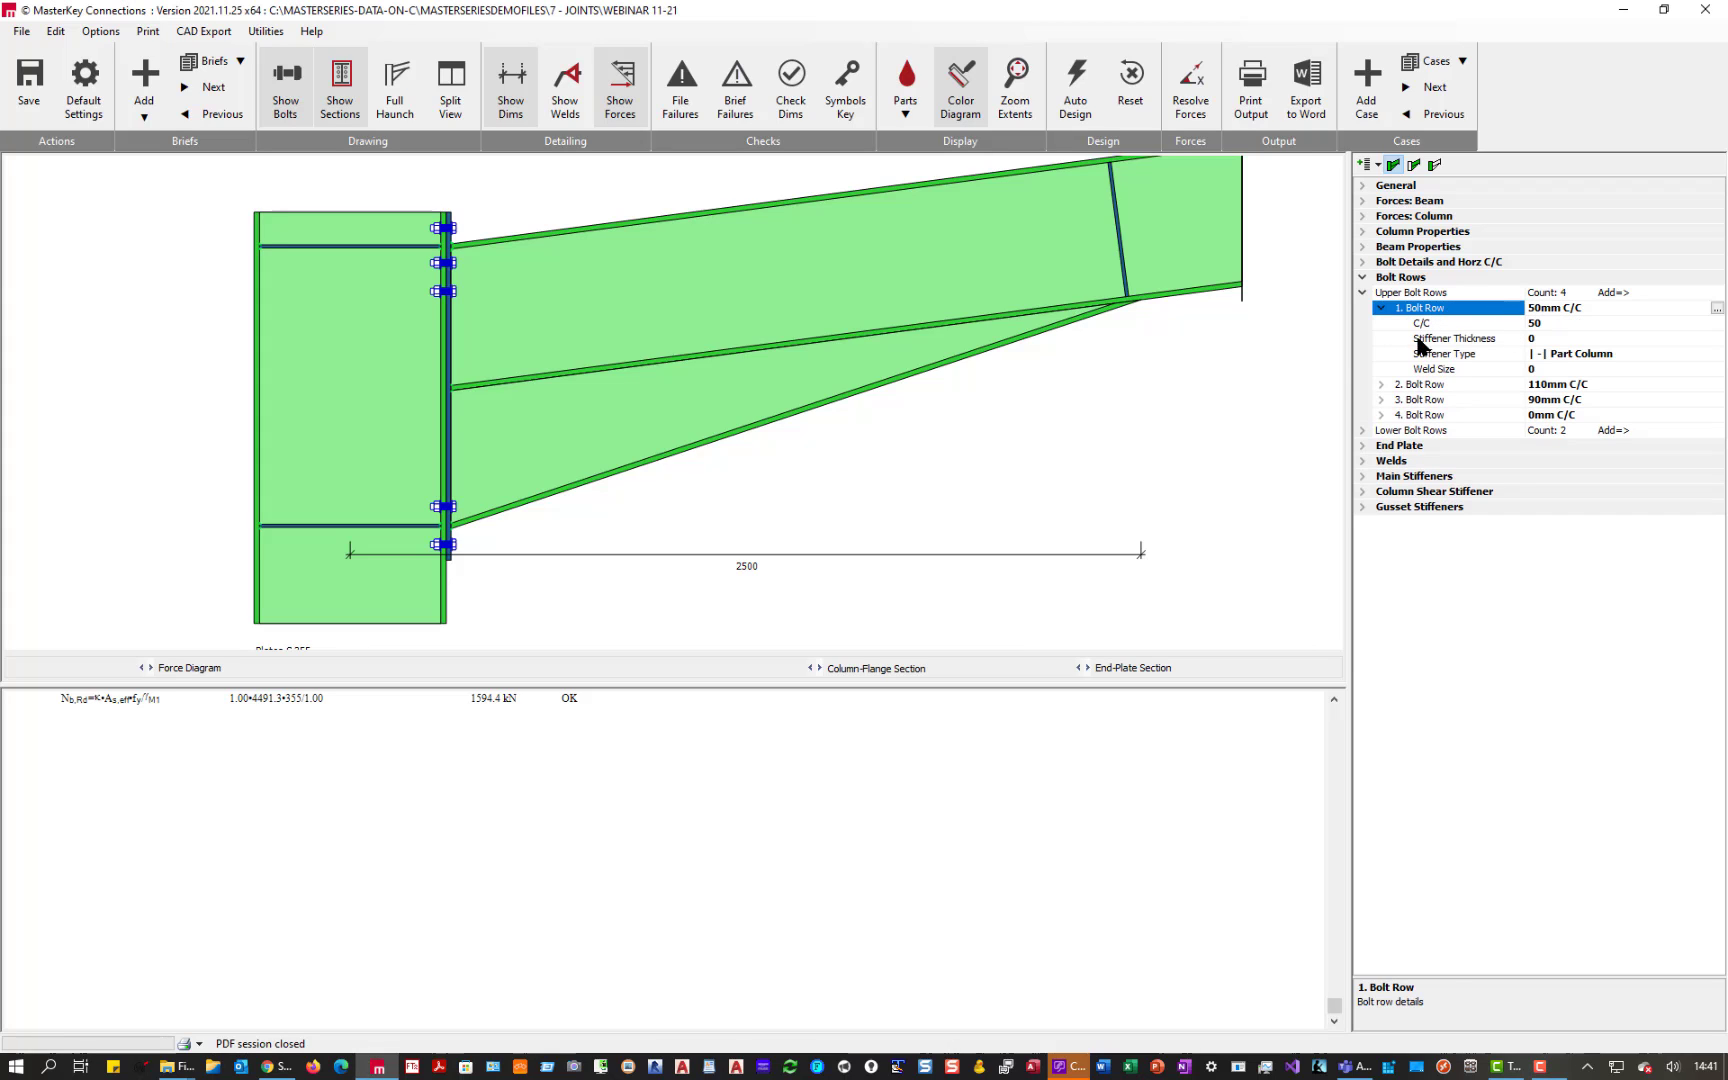
left_click(1447, 341)
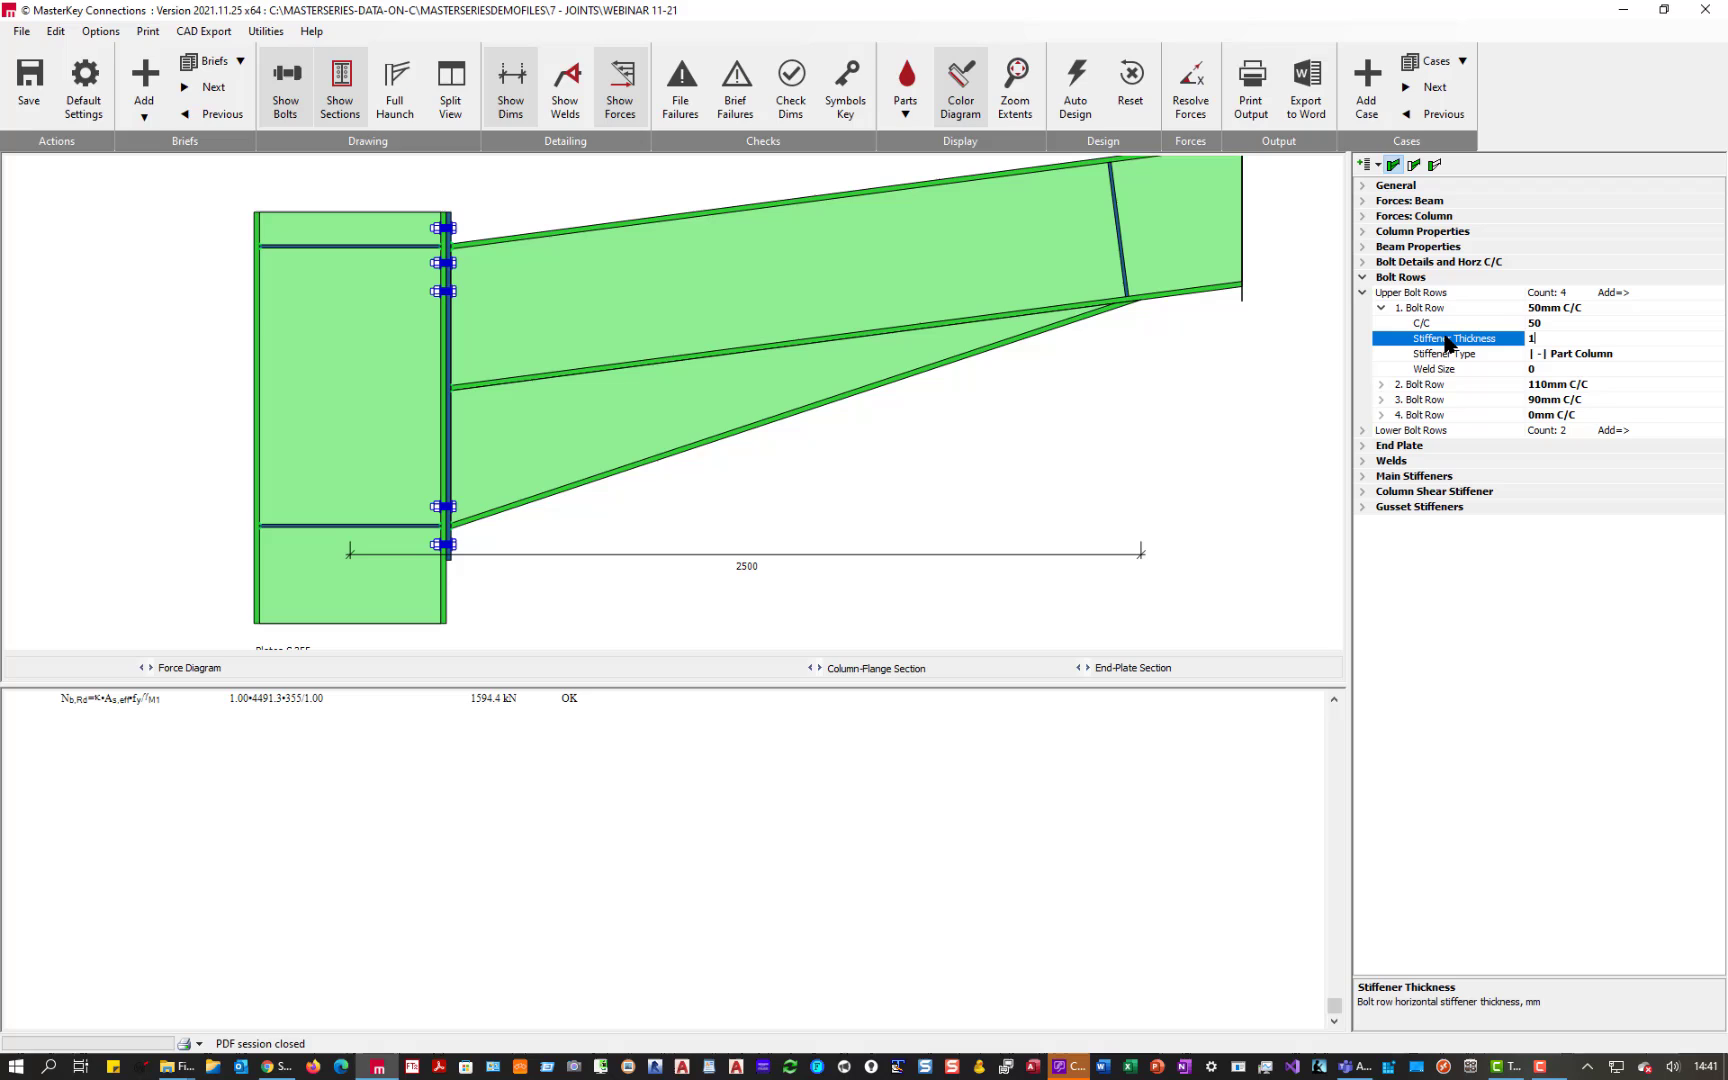
type("10")
key("Return")
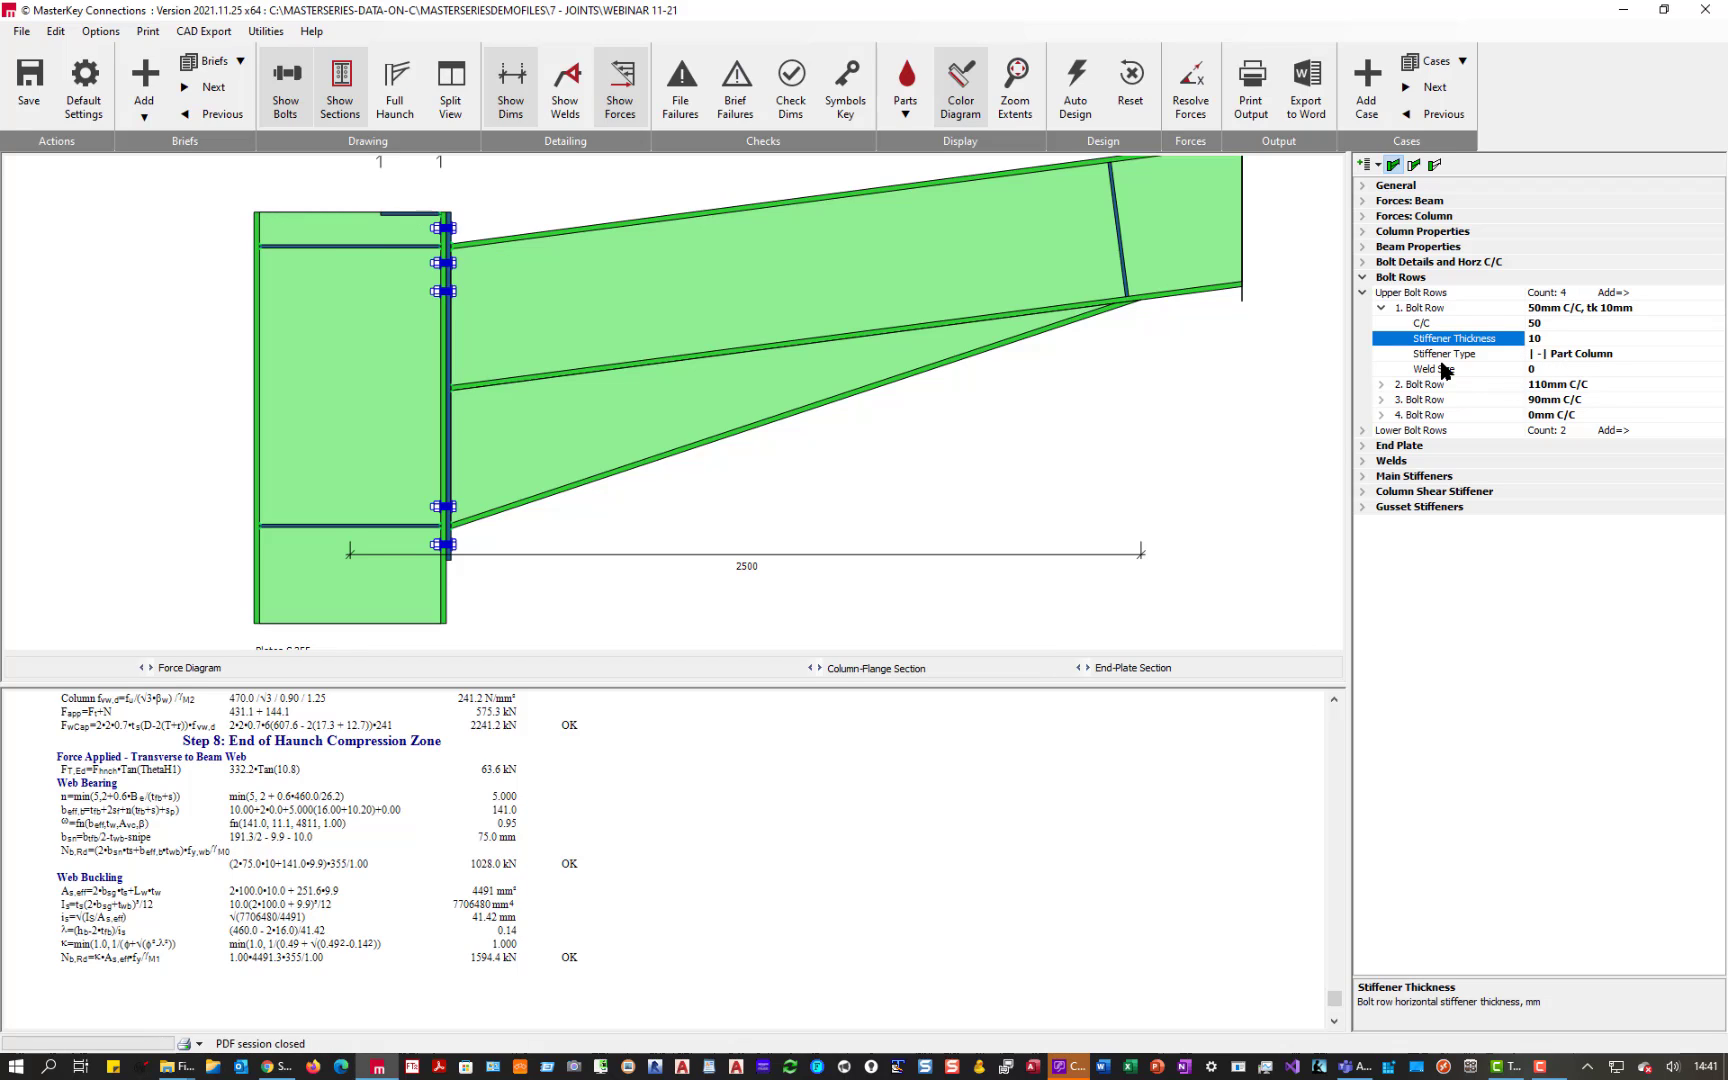
- Try Full Column and Part Column & End Plate stiffener types, then settle on Part Column with thickness 0
left_click(1583, 357)
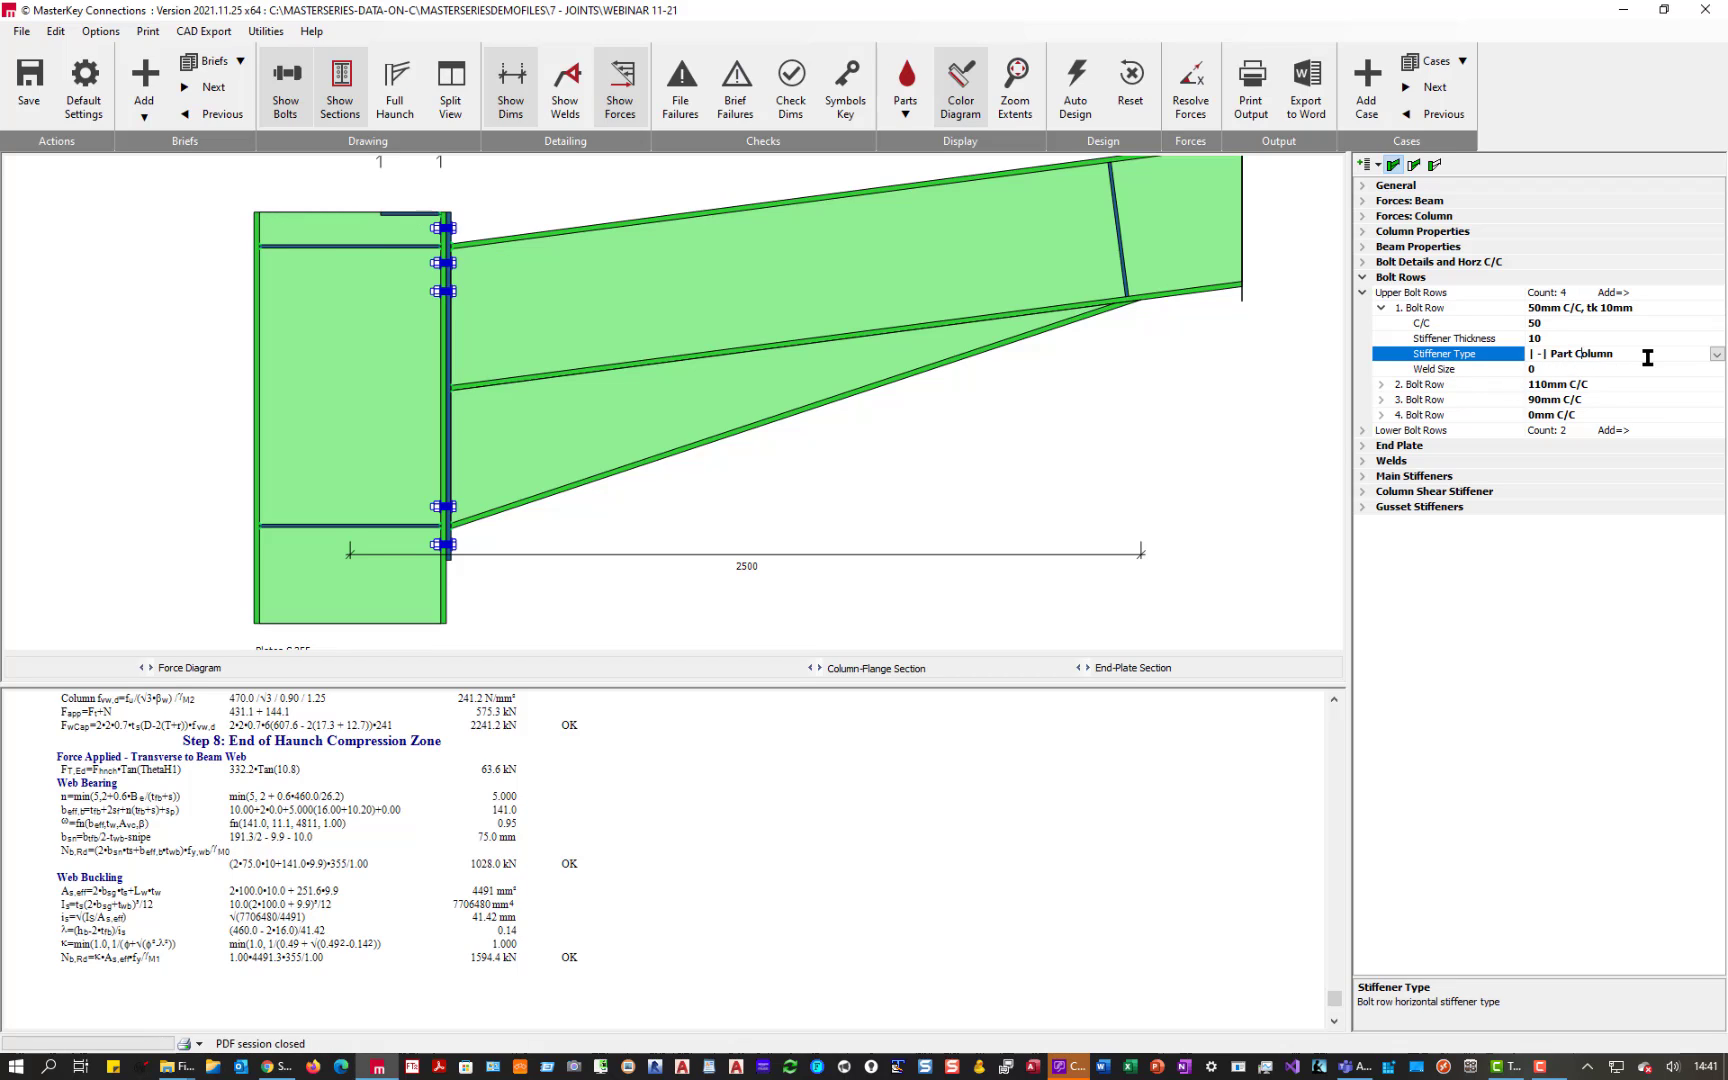
left_click(1717, 355)
left_click(1578, 395)
left_click(1717, 355)
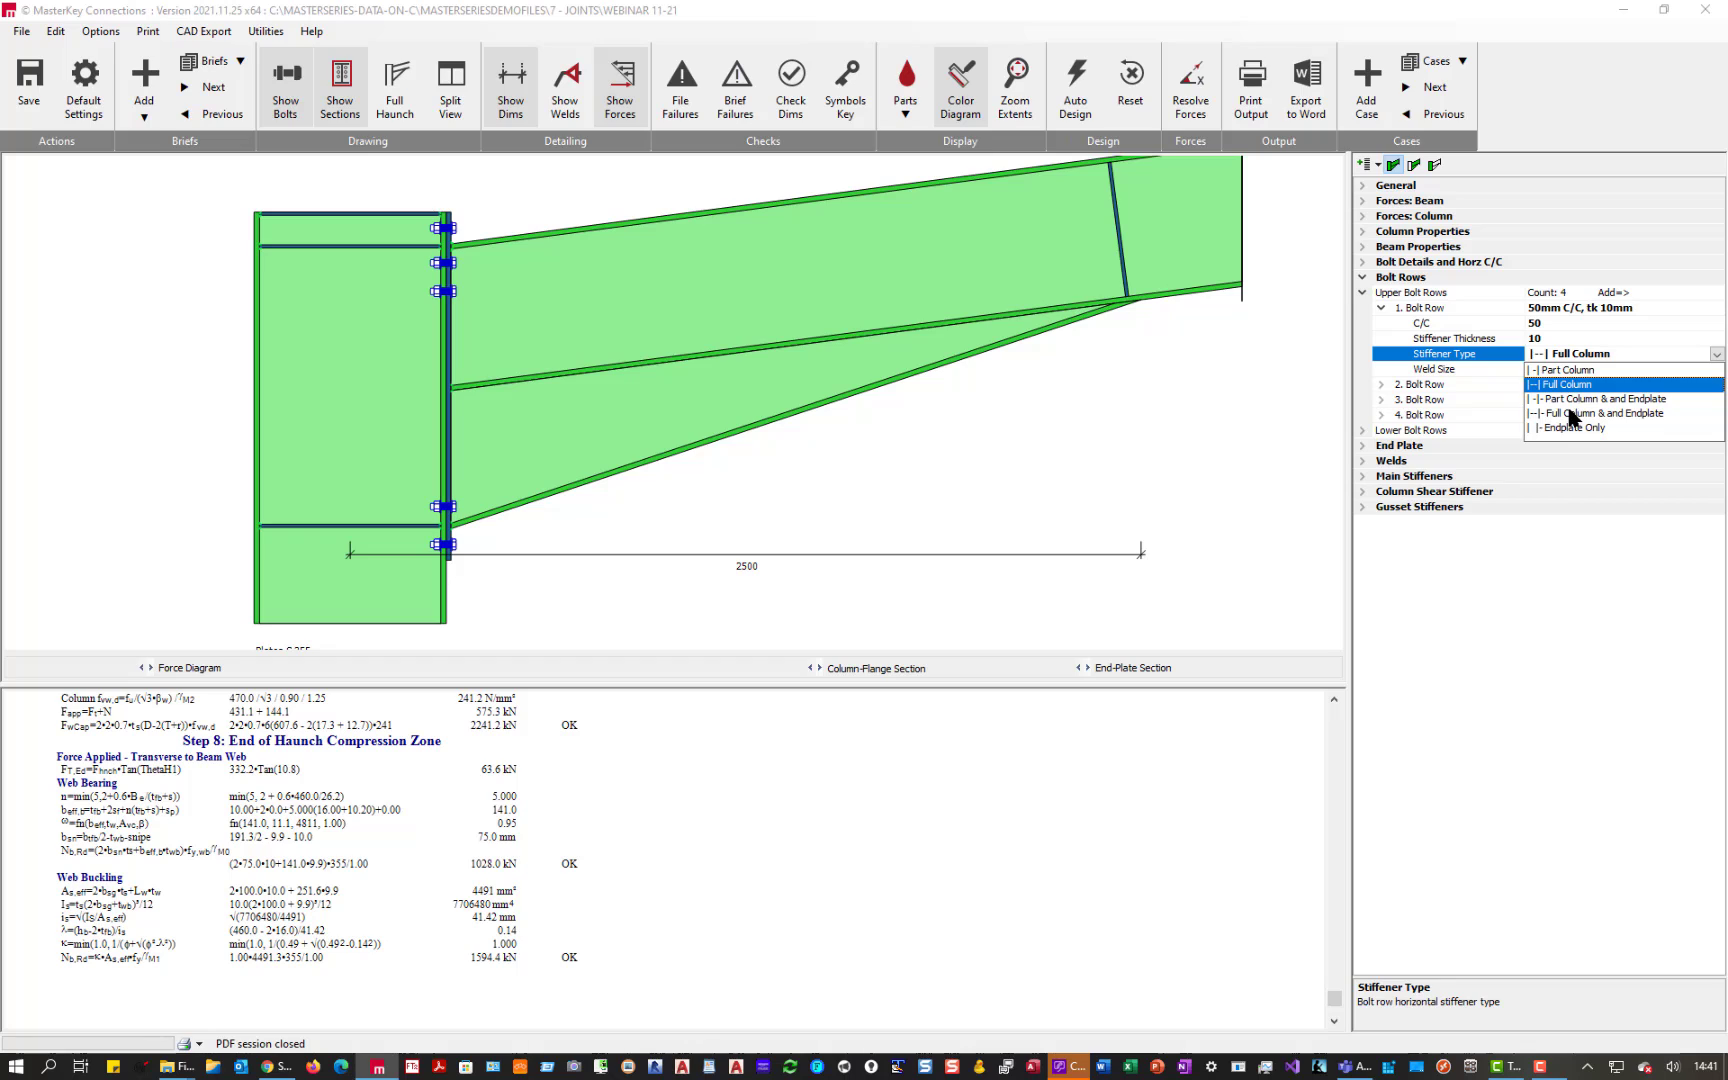
left_click(1578, 400)
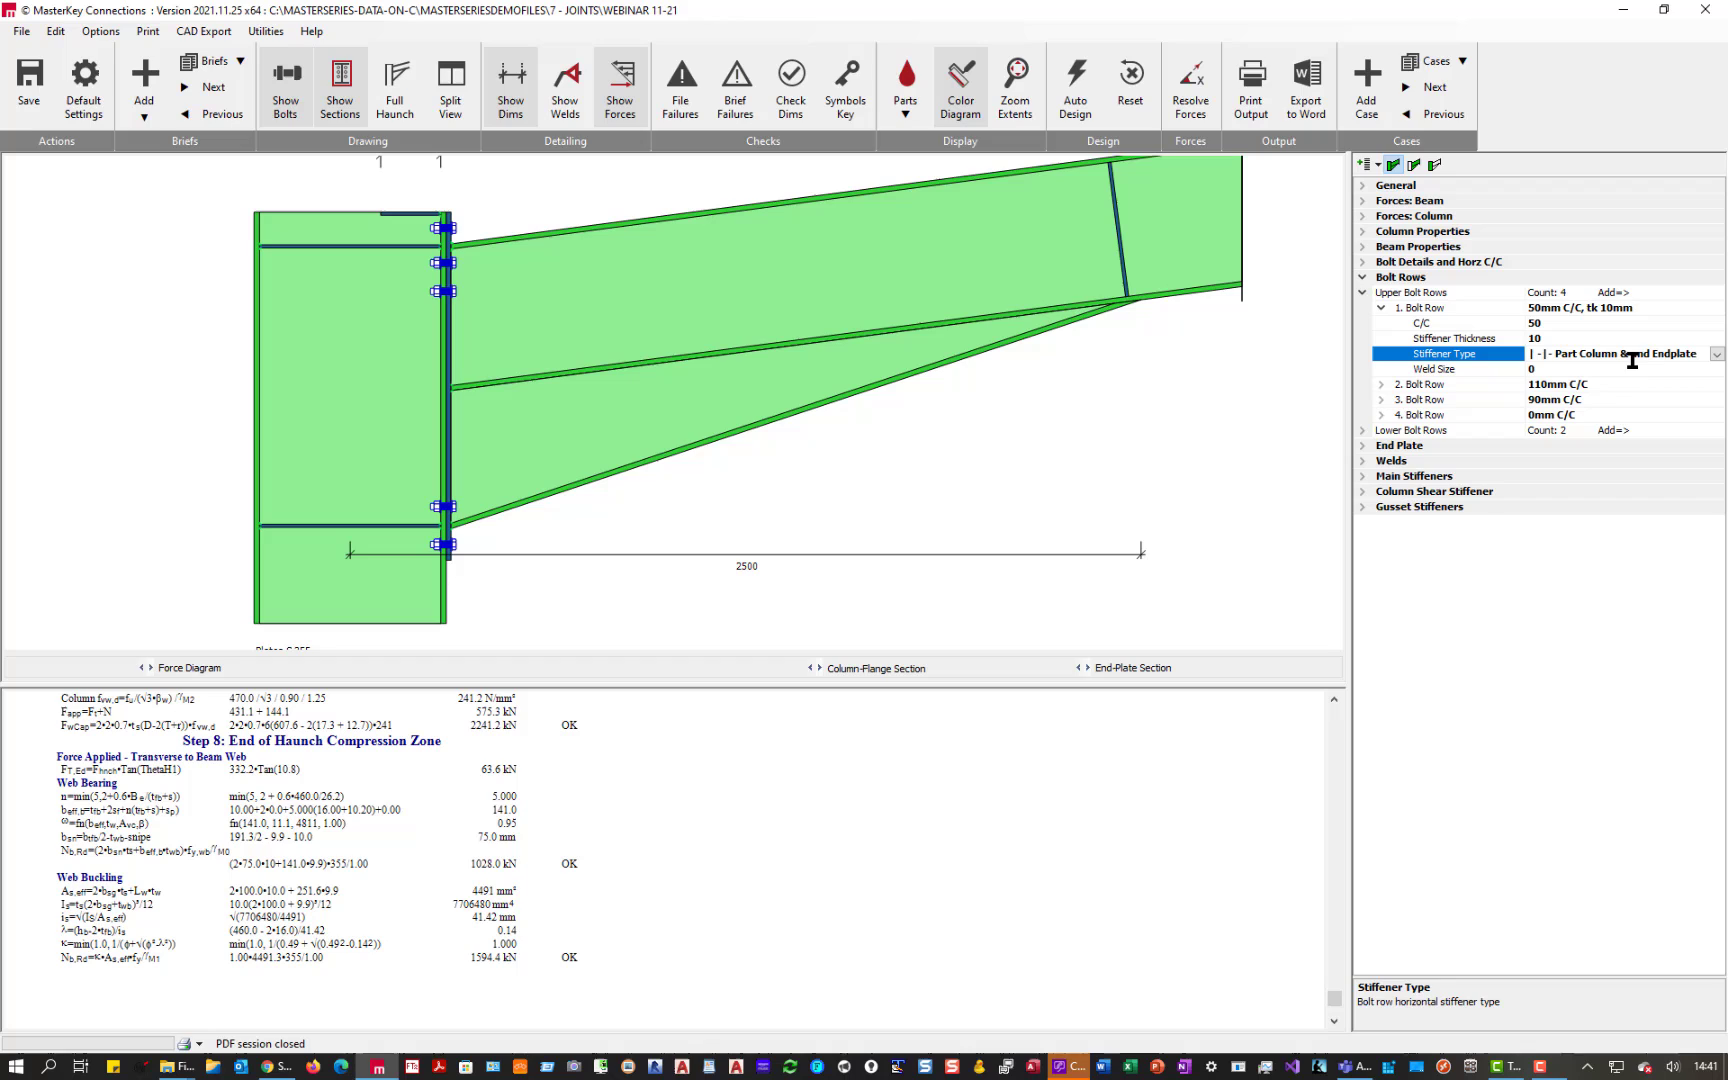
left_click(1716, 354)
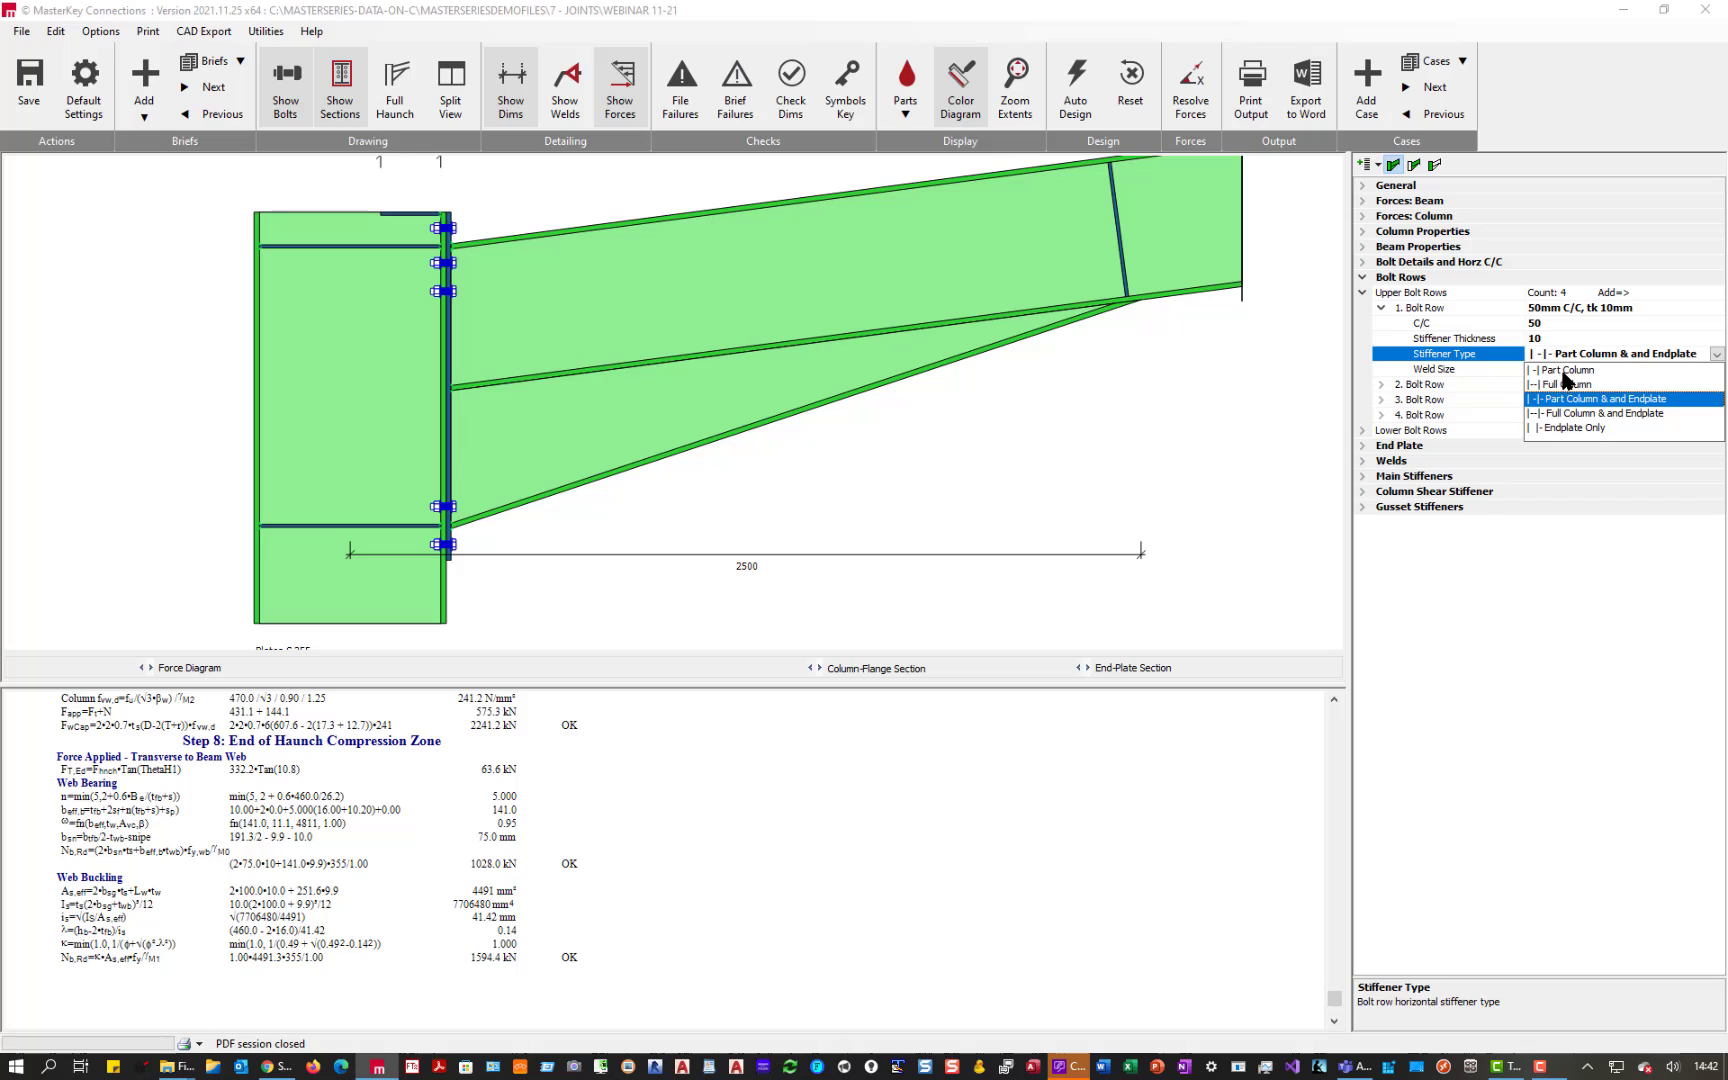
left_click(1563, 371)
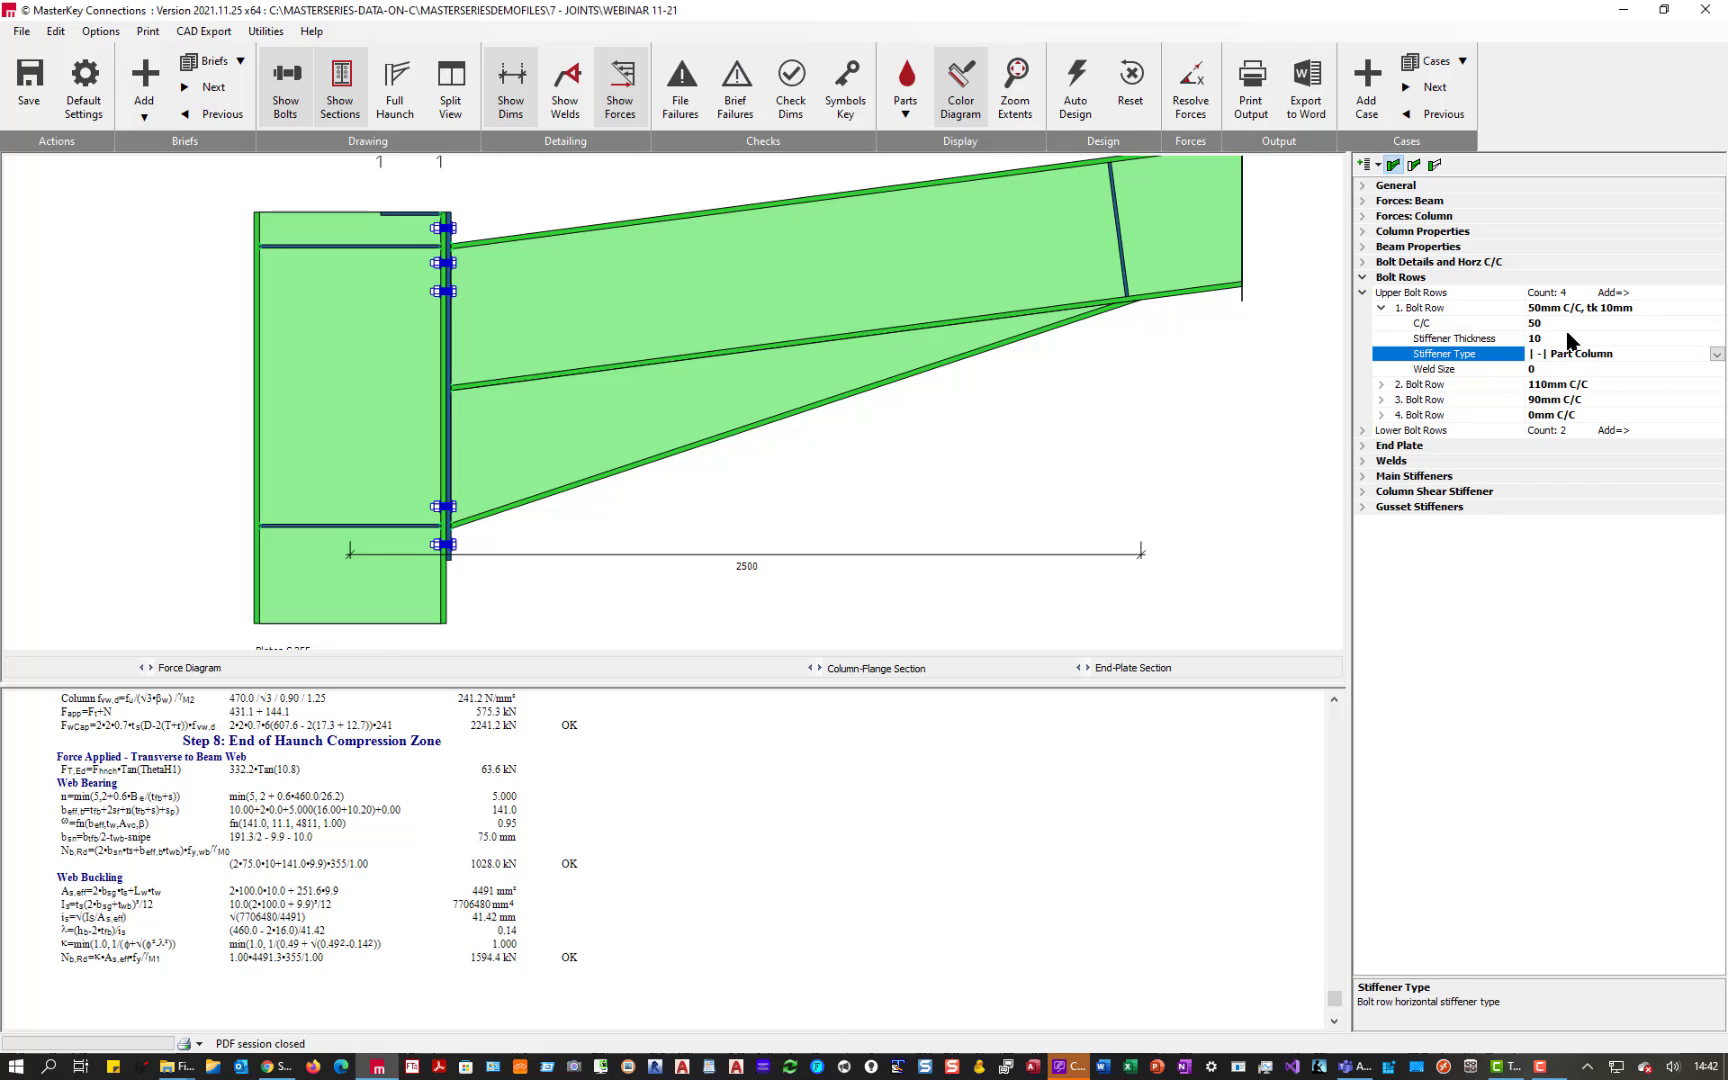
left_click(1573, 337)
key("BackSpace")
key("BackSpace")
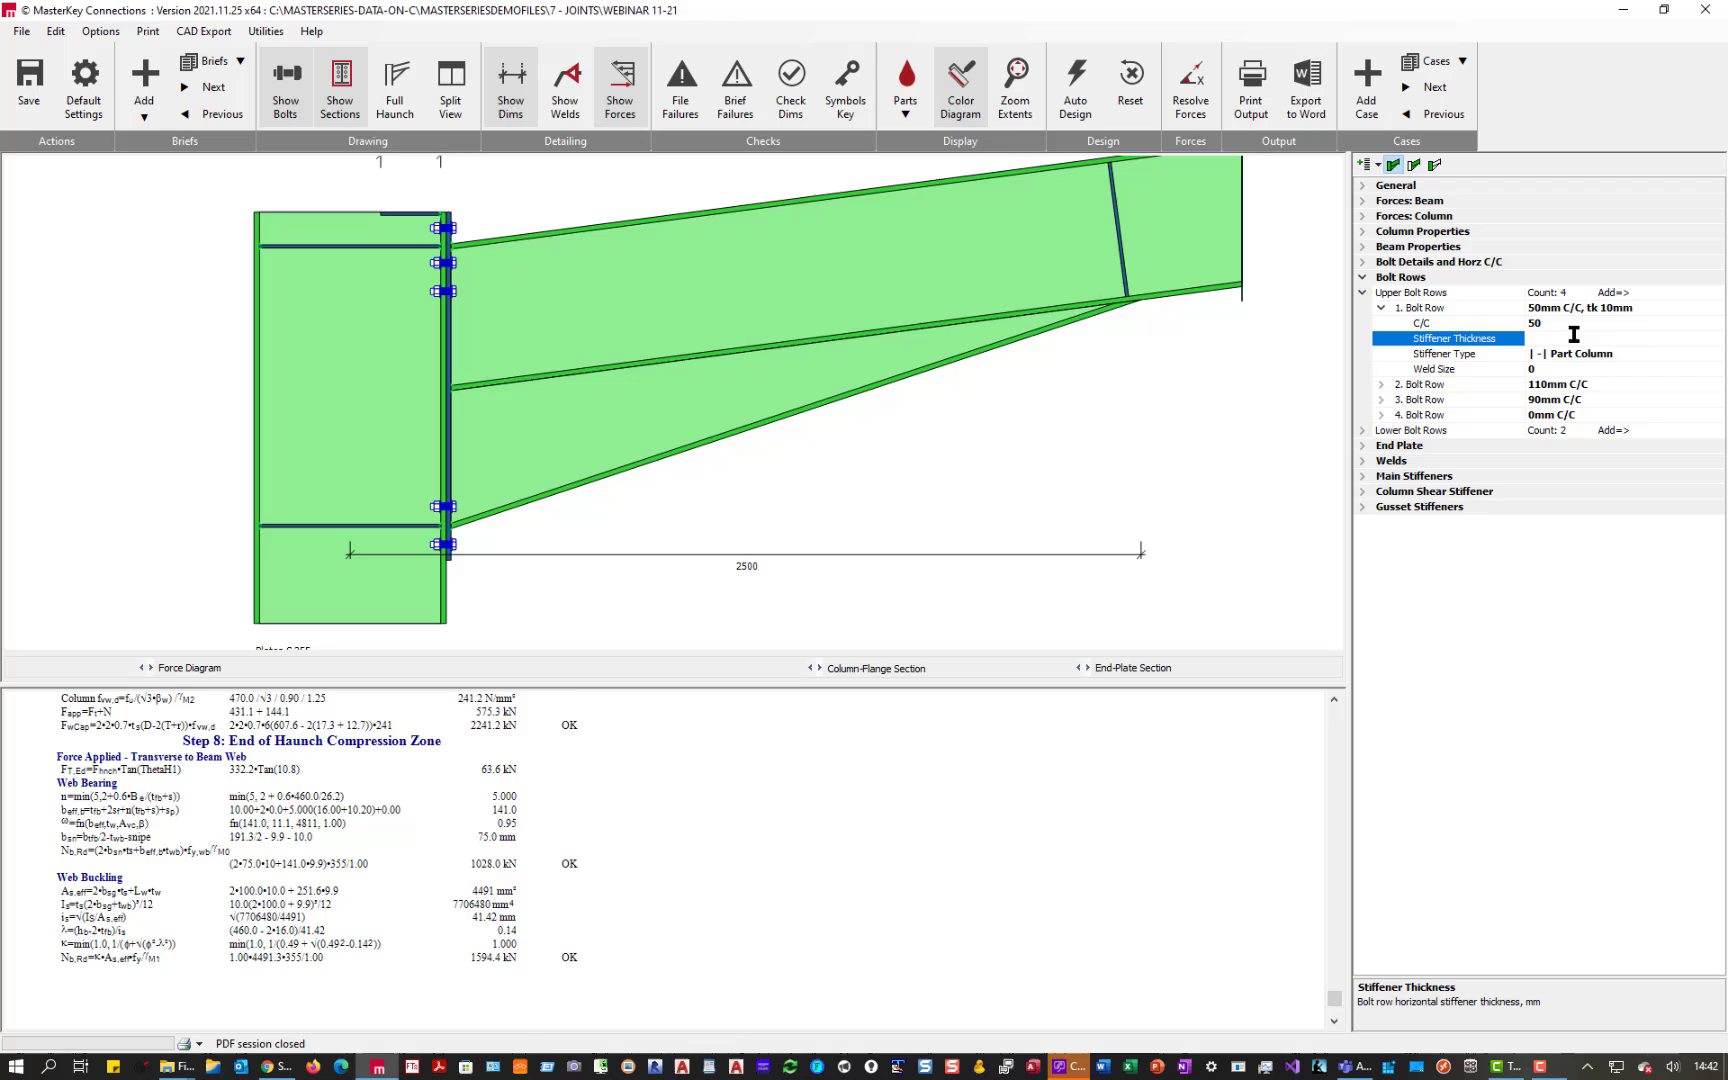
type("0")
key("Return")
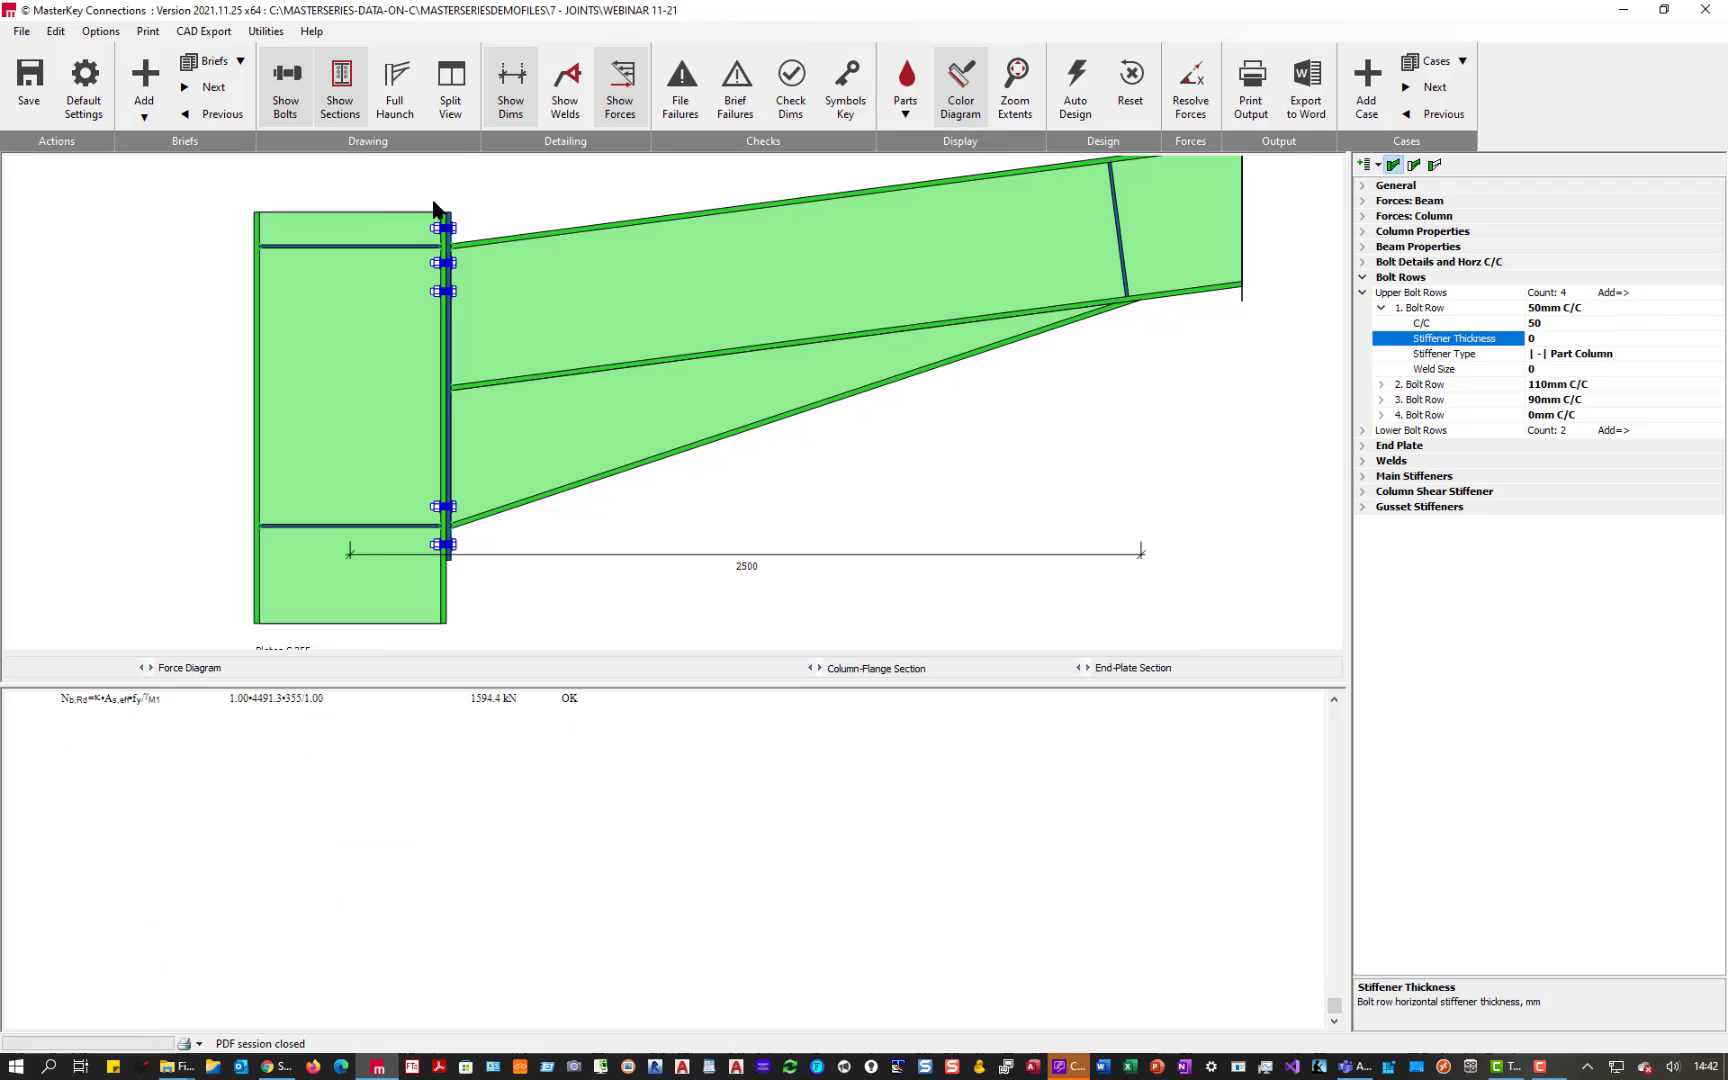
- Expand Gusset Stiffeners > Extended End Plate and set Thickness Top to 10 mm
left_click(1366, 509)
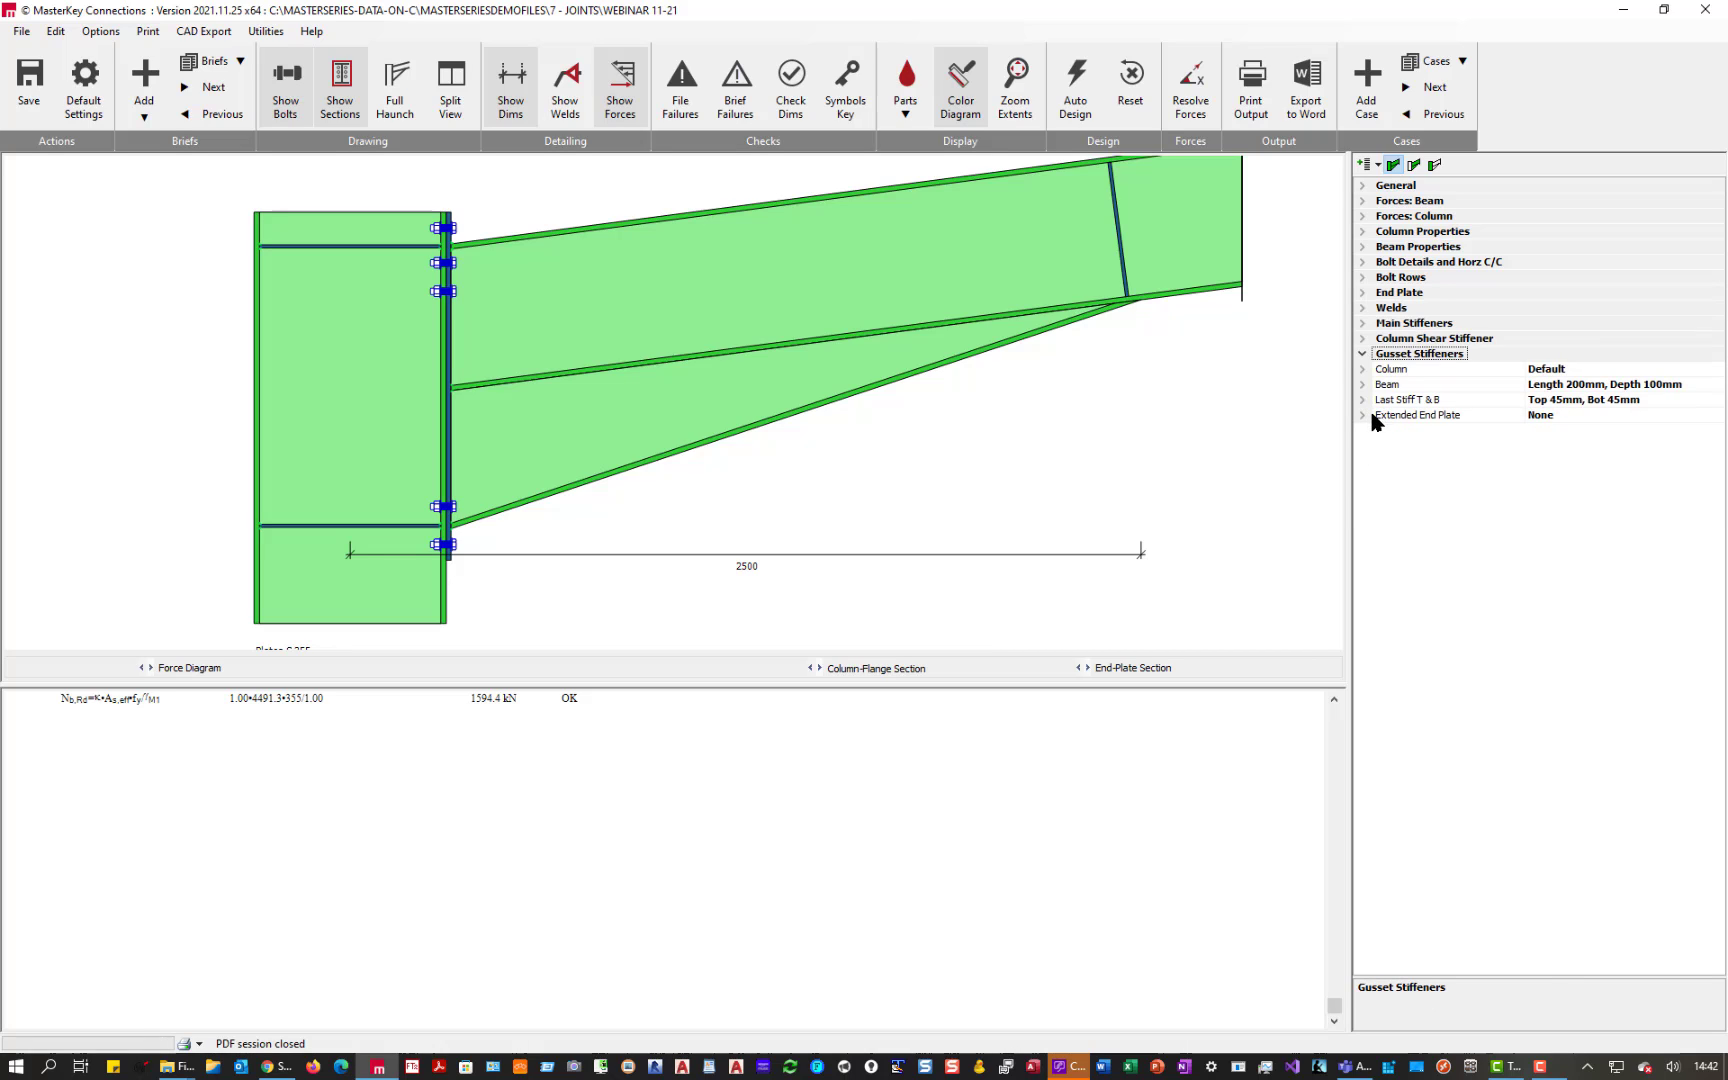
left_click(1507, 415)
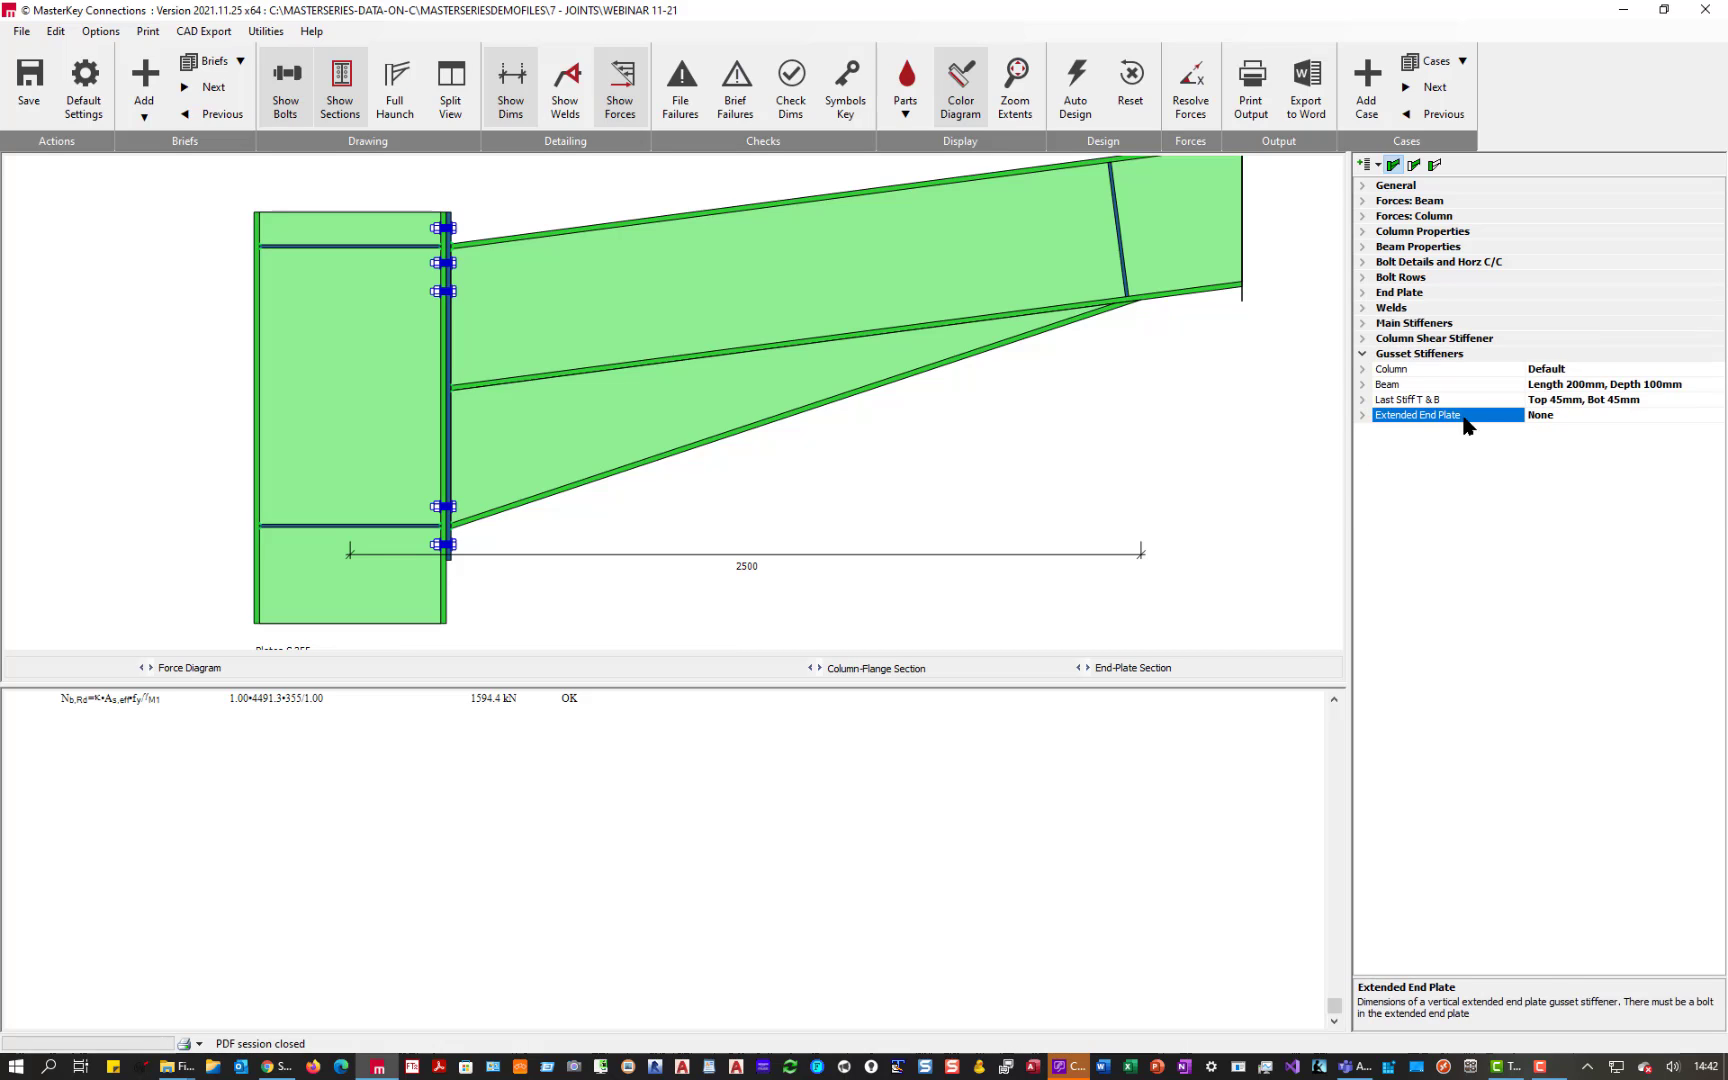
left_click(1363, 415)
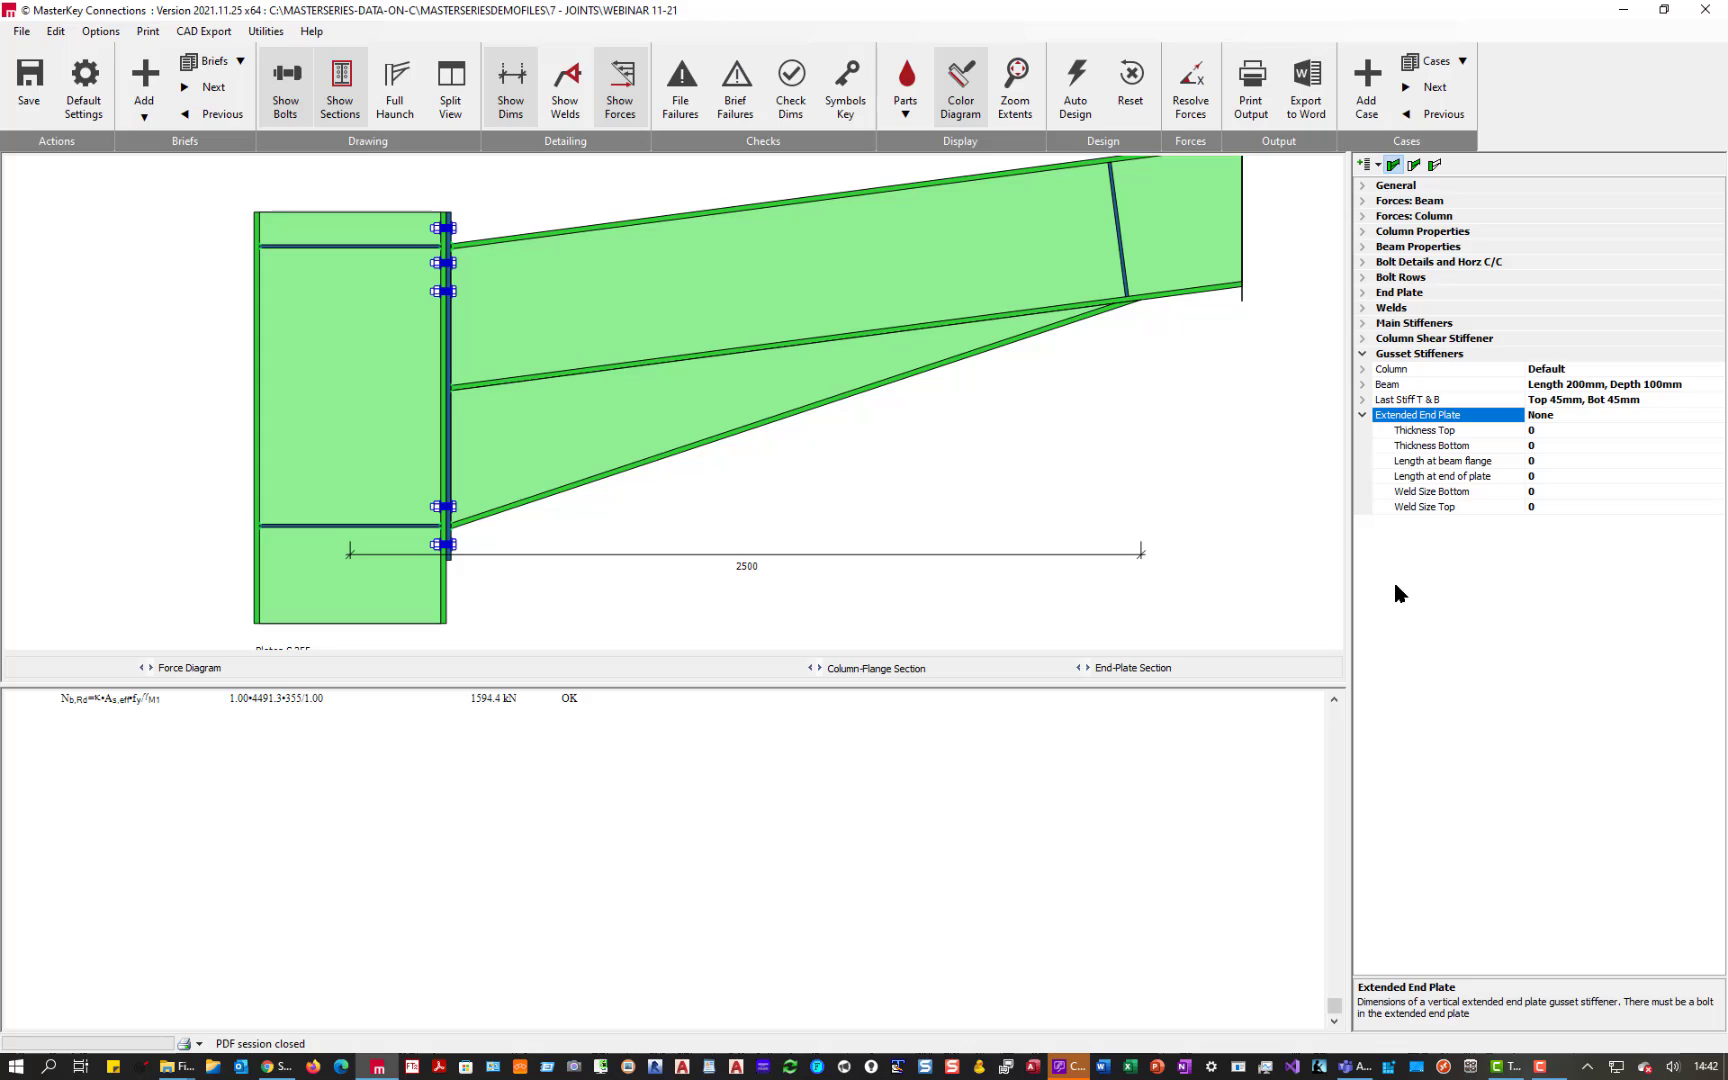
left_click(1498, 431)
type("1")
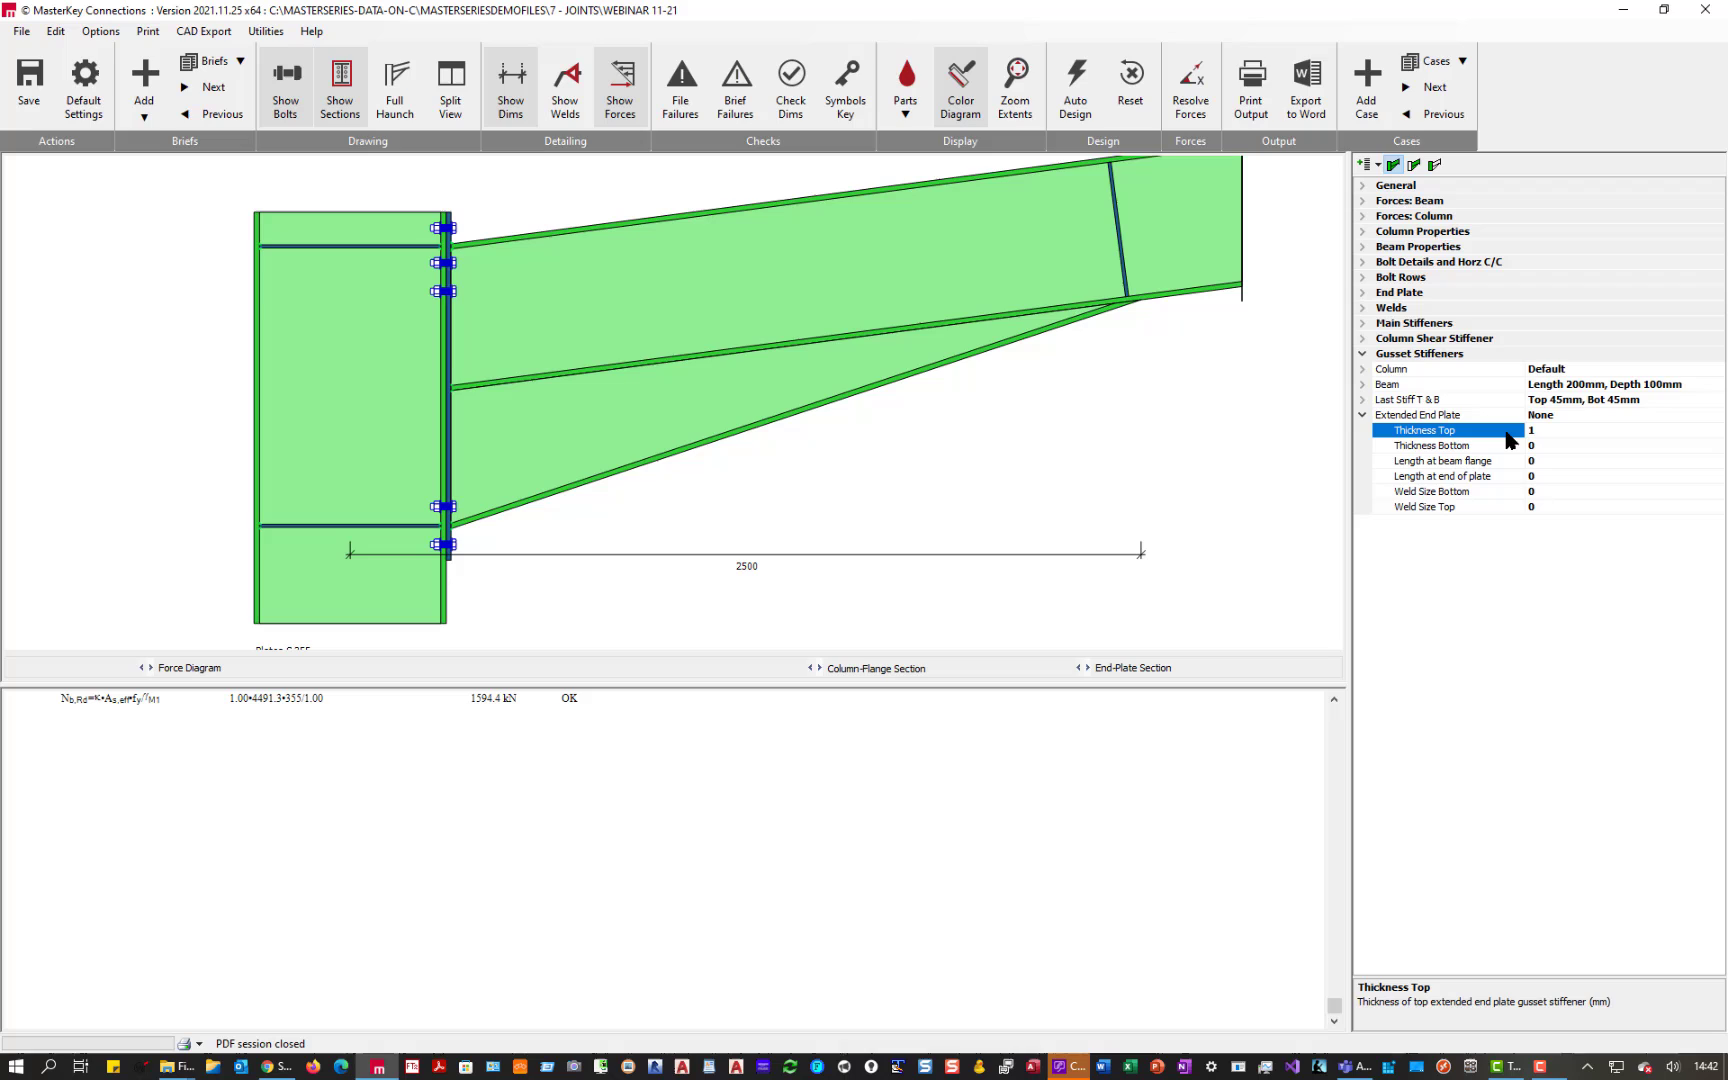
type("0")
key("Return")
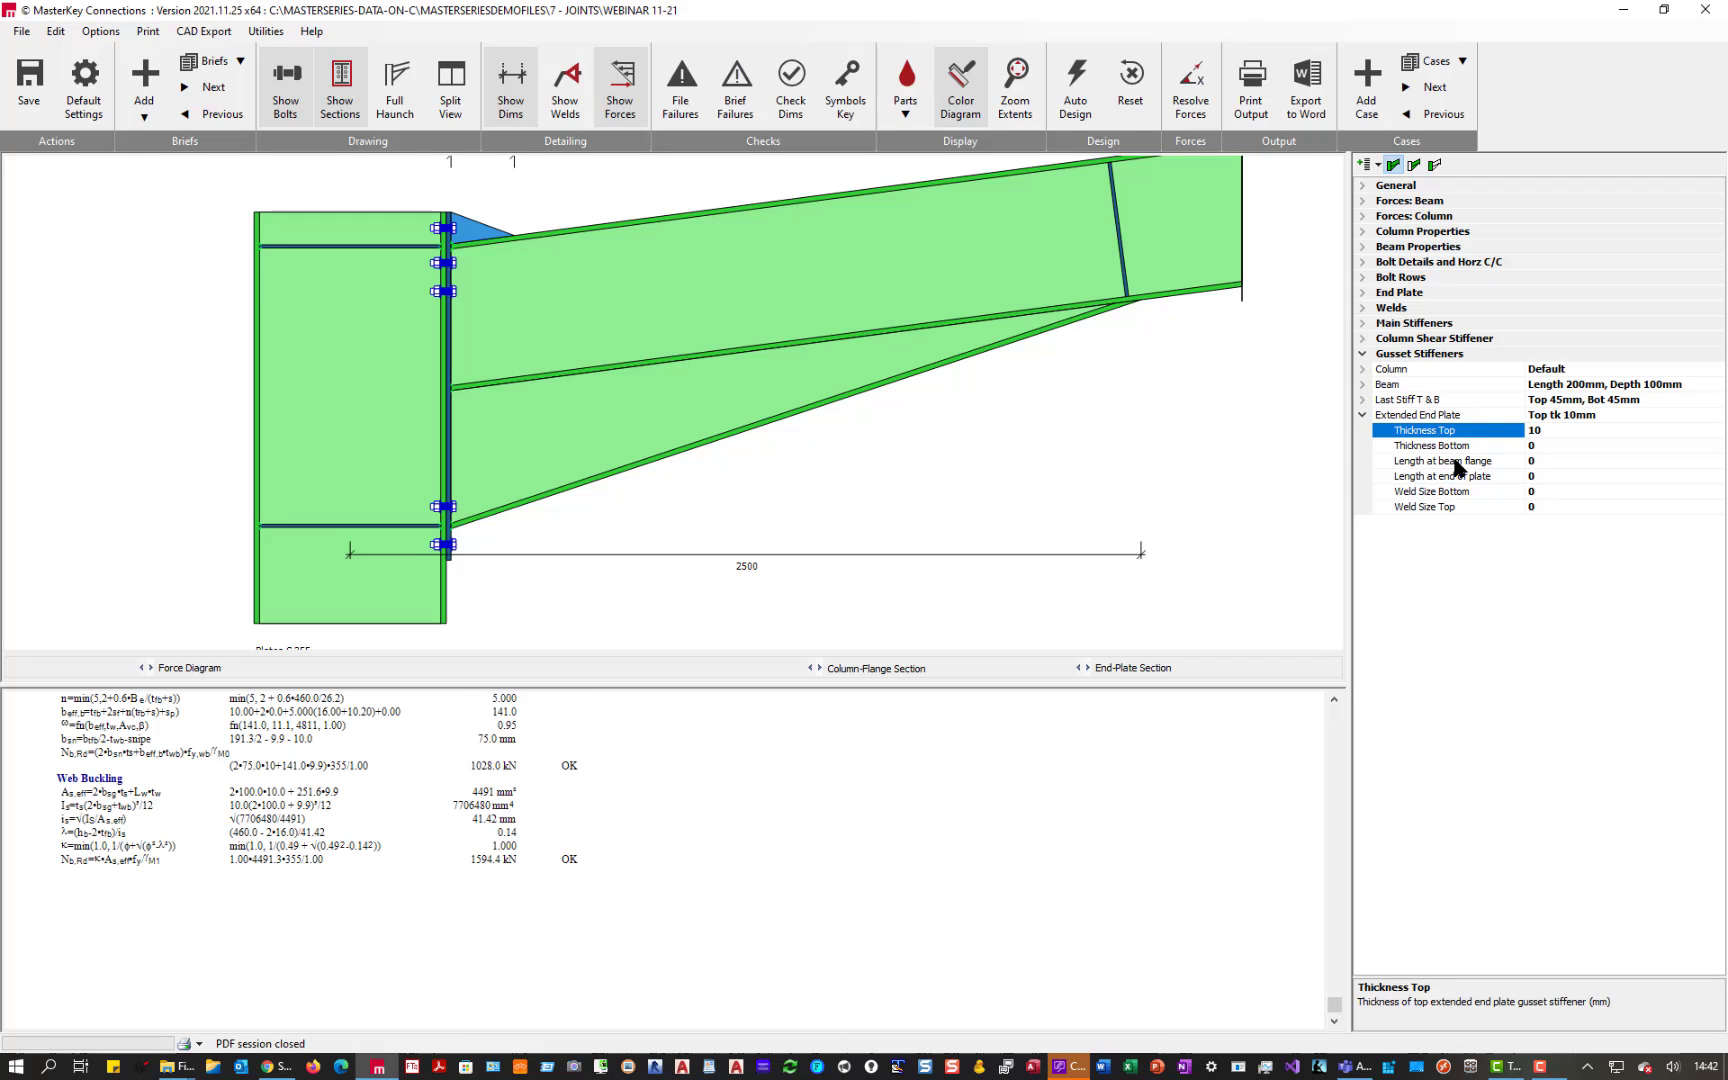
- Try a bottom gusset thickness of 10, then reset Thickness Bottom to 0
left_click(1458, 450)
left_click(1540, 452)
type("10")
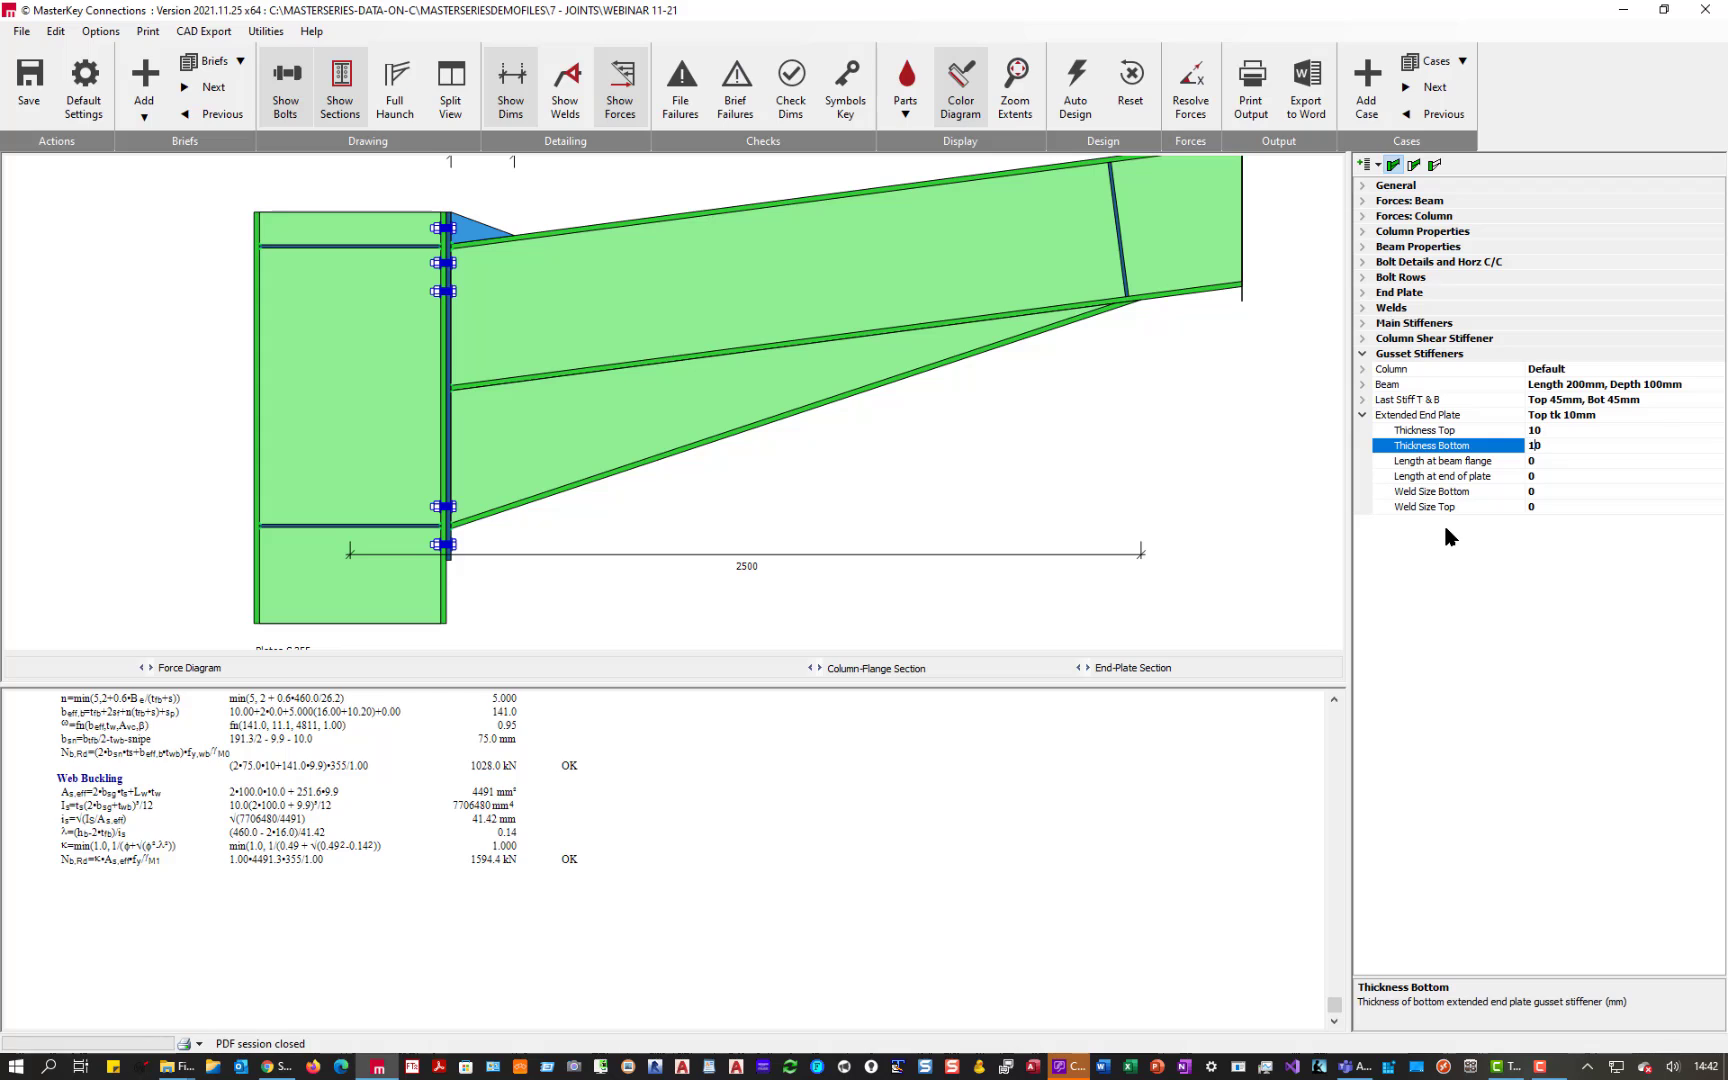
key("Return")
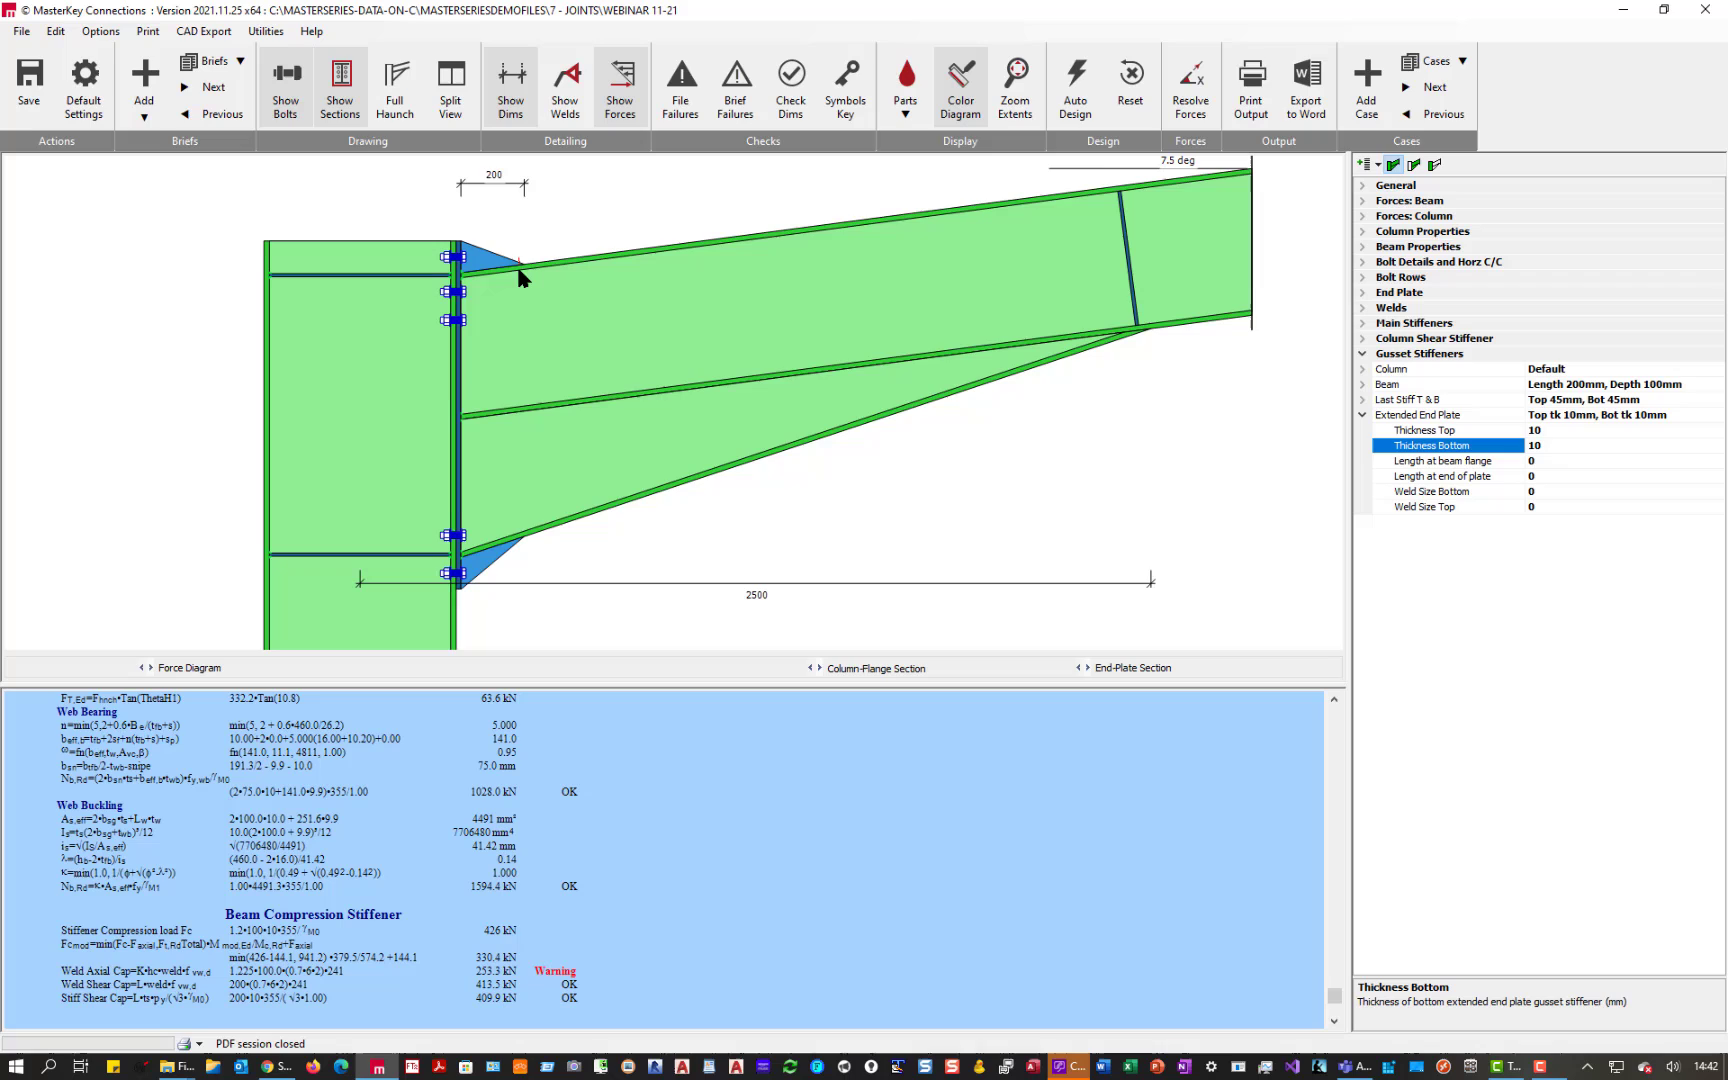
left_click(1545, 449)
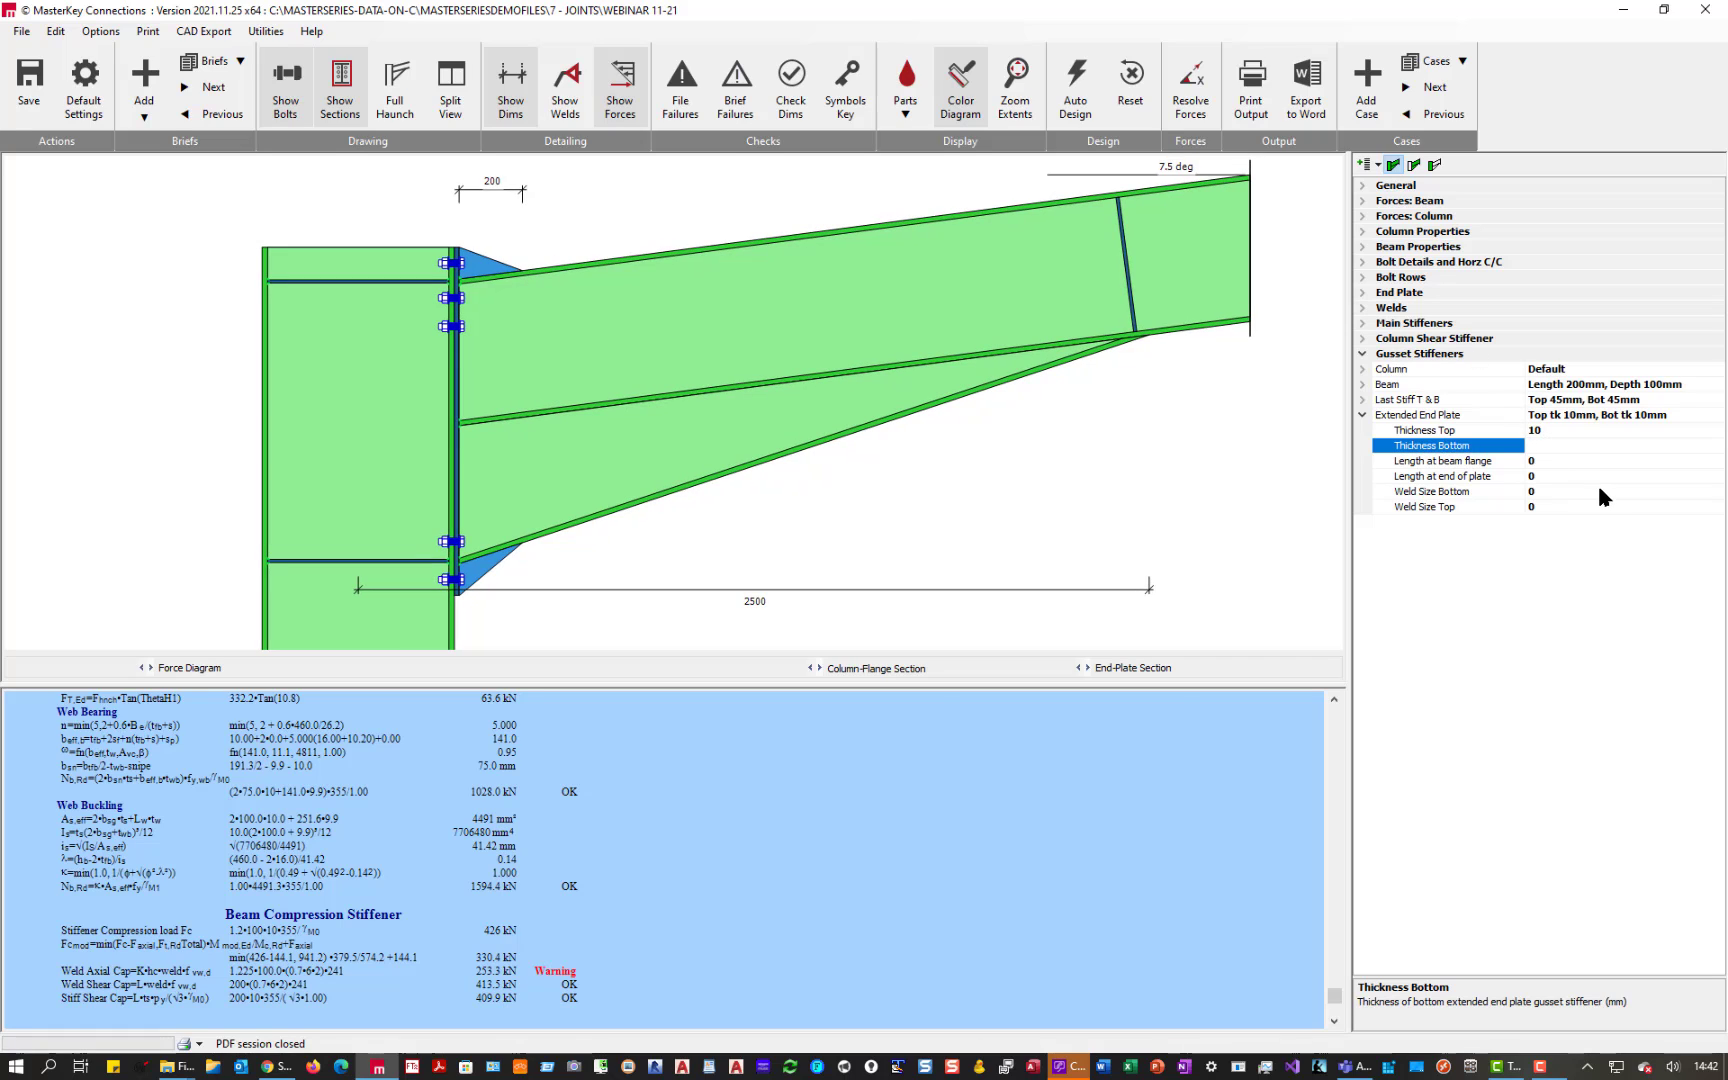
type("0")
key("Return")
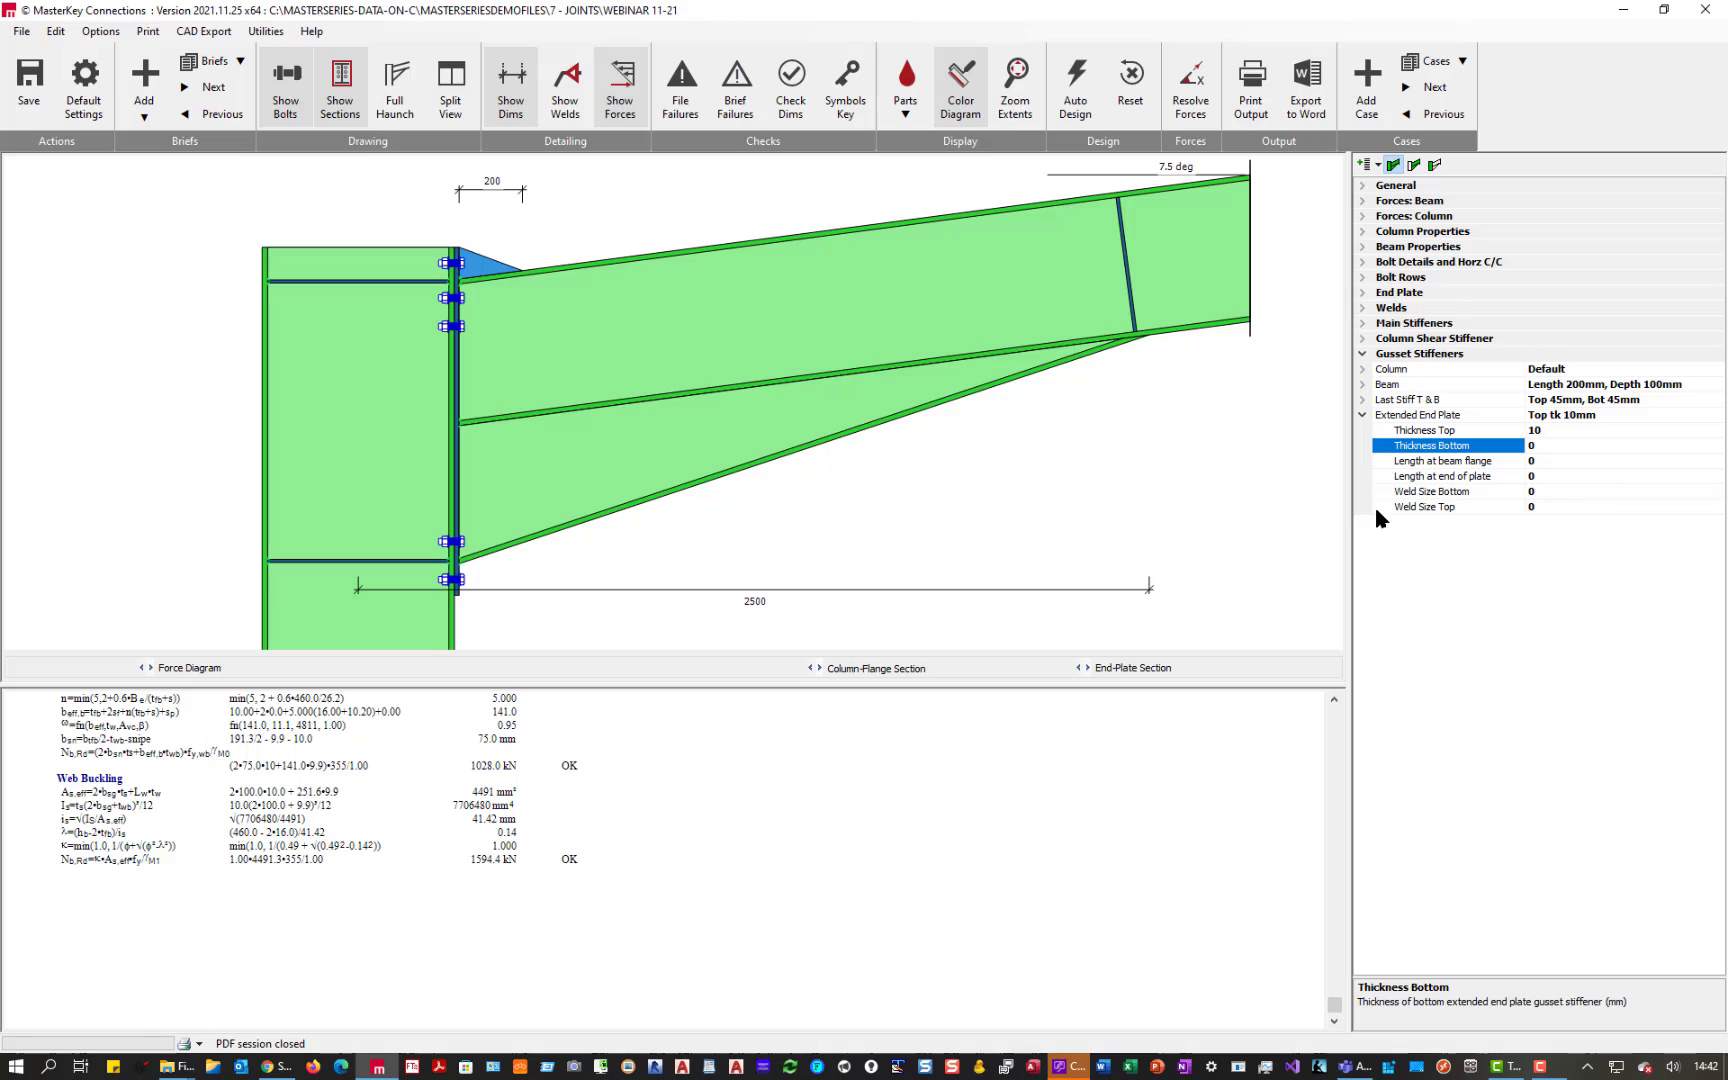
- Set the top end-plate gusset to 150 mm at the beam flange and 50 mm at the plate end
left_click(1427, 463)
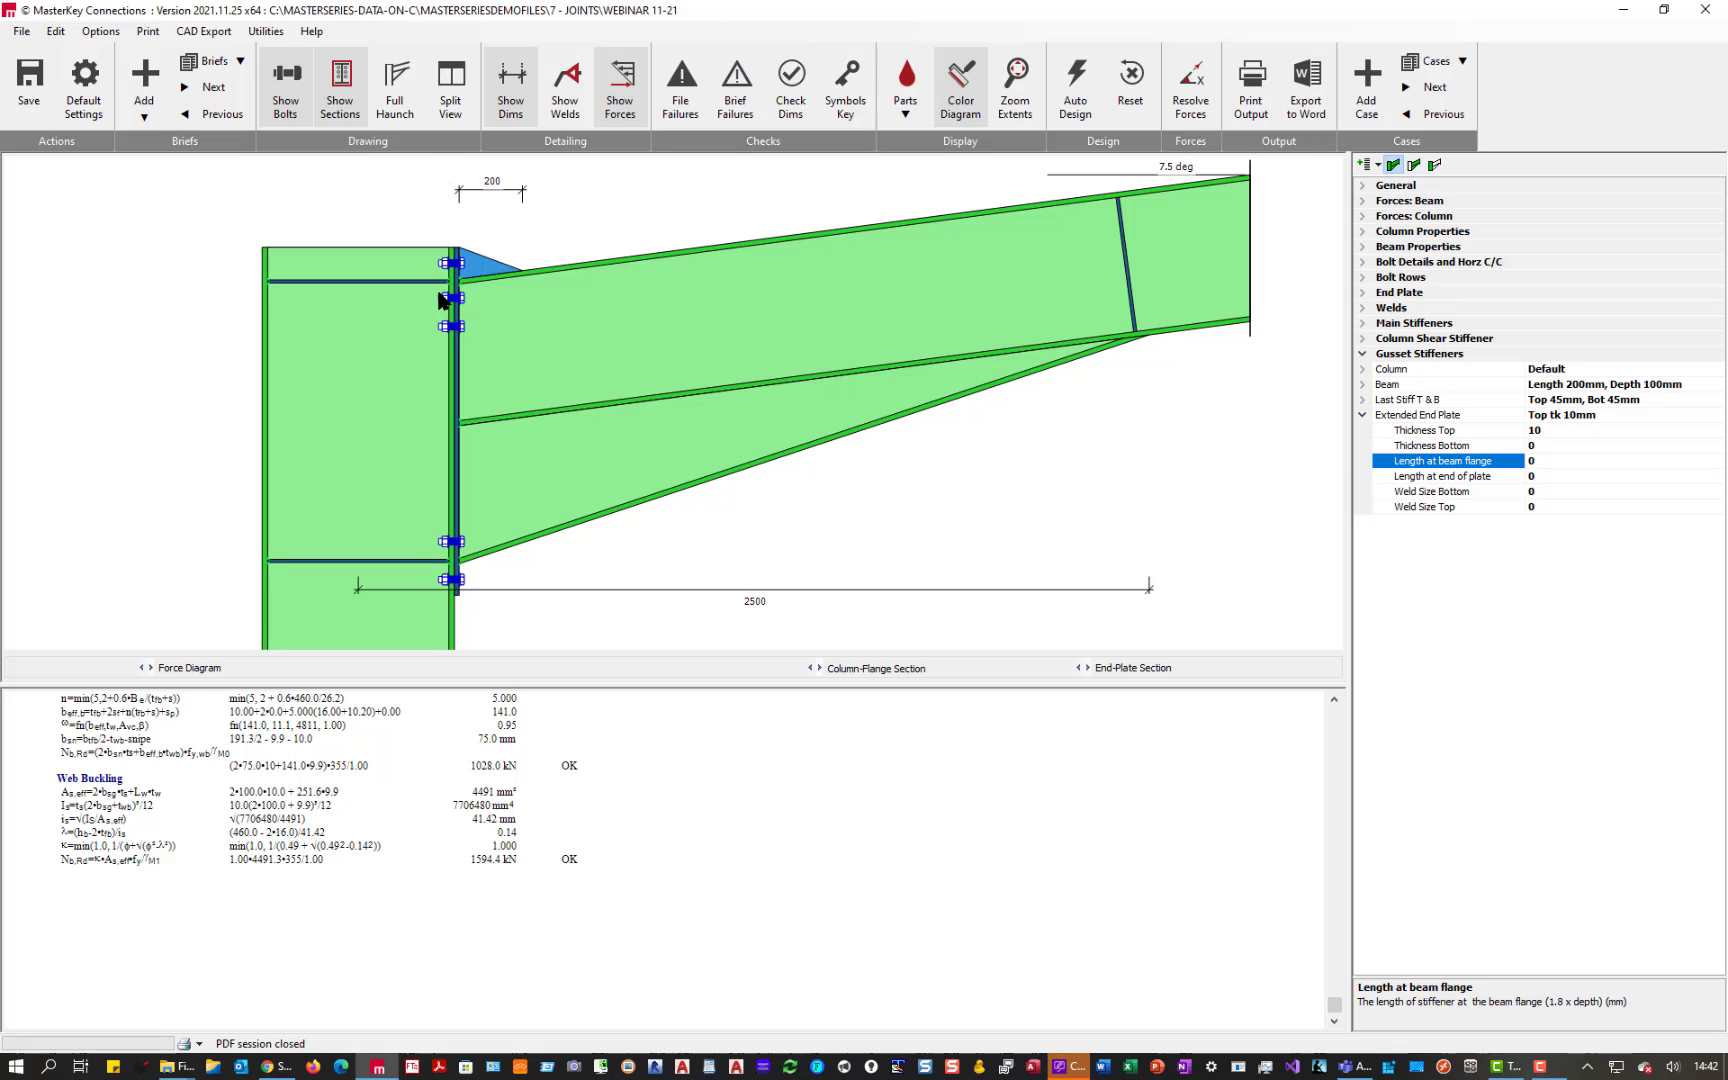
left_click(1452, 478)
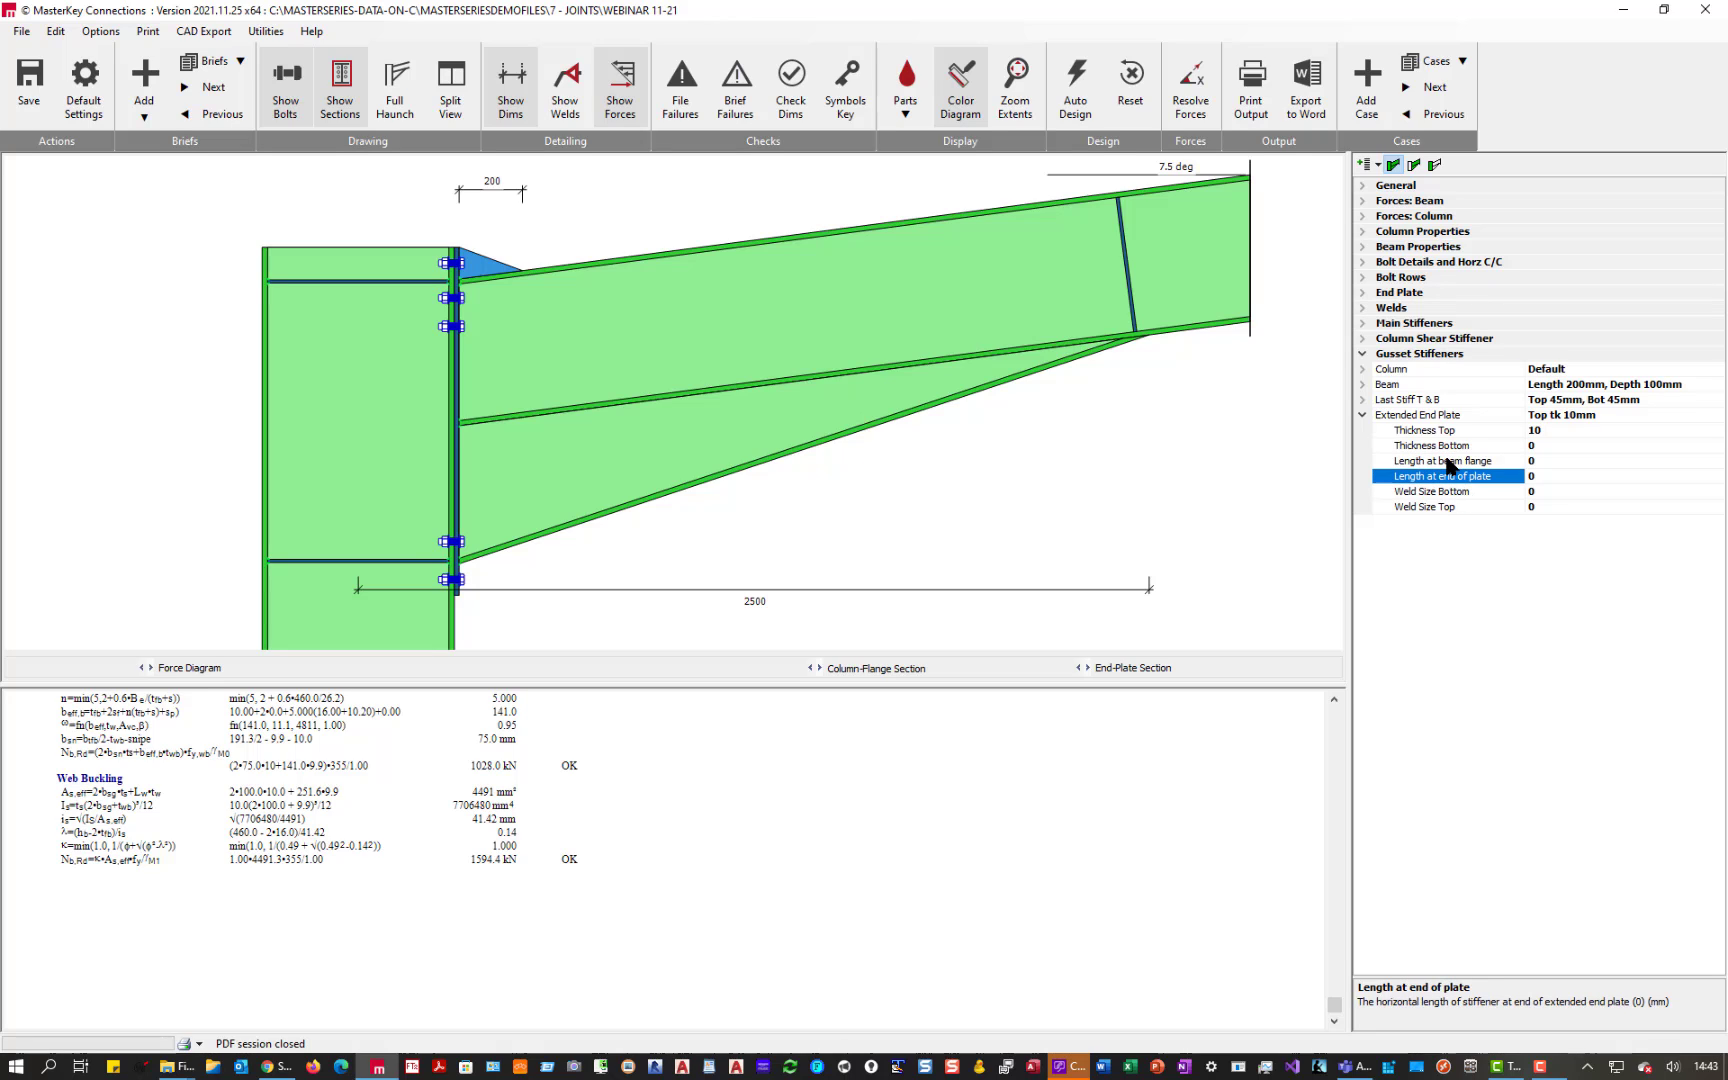
left_click(1452, 466)
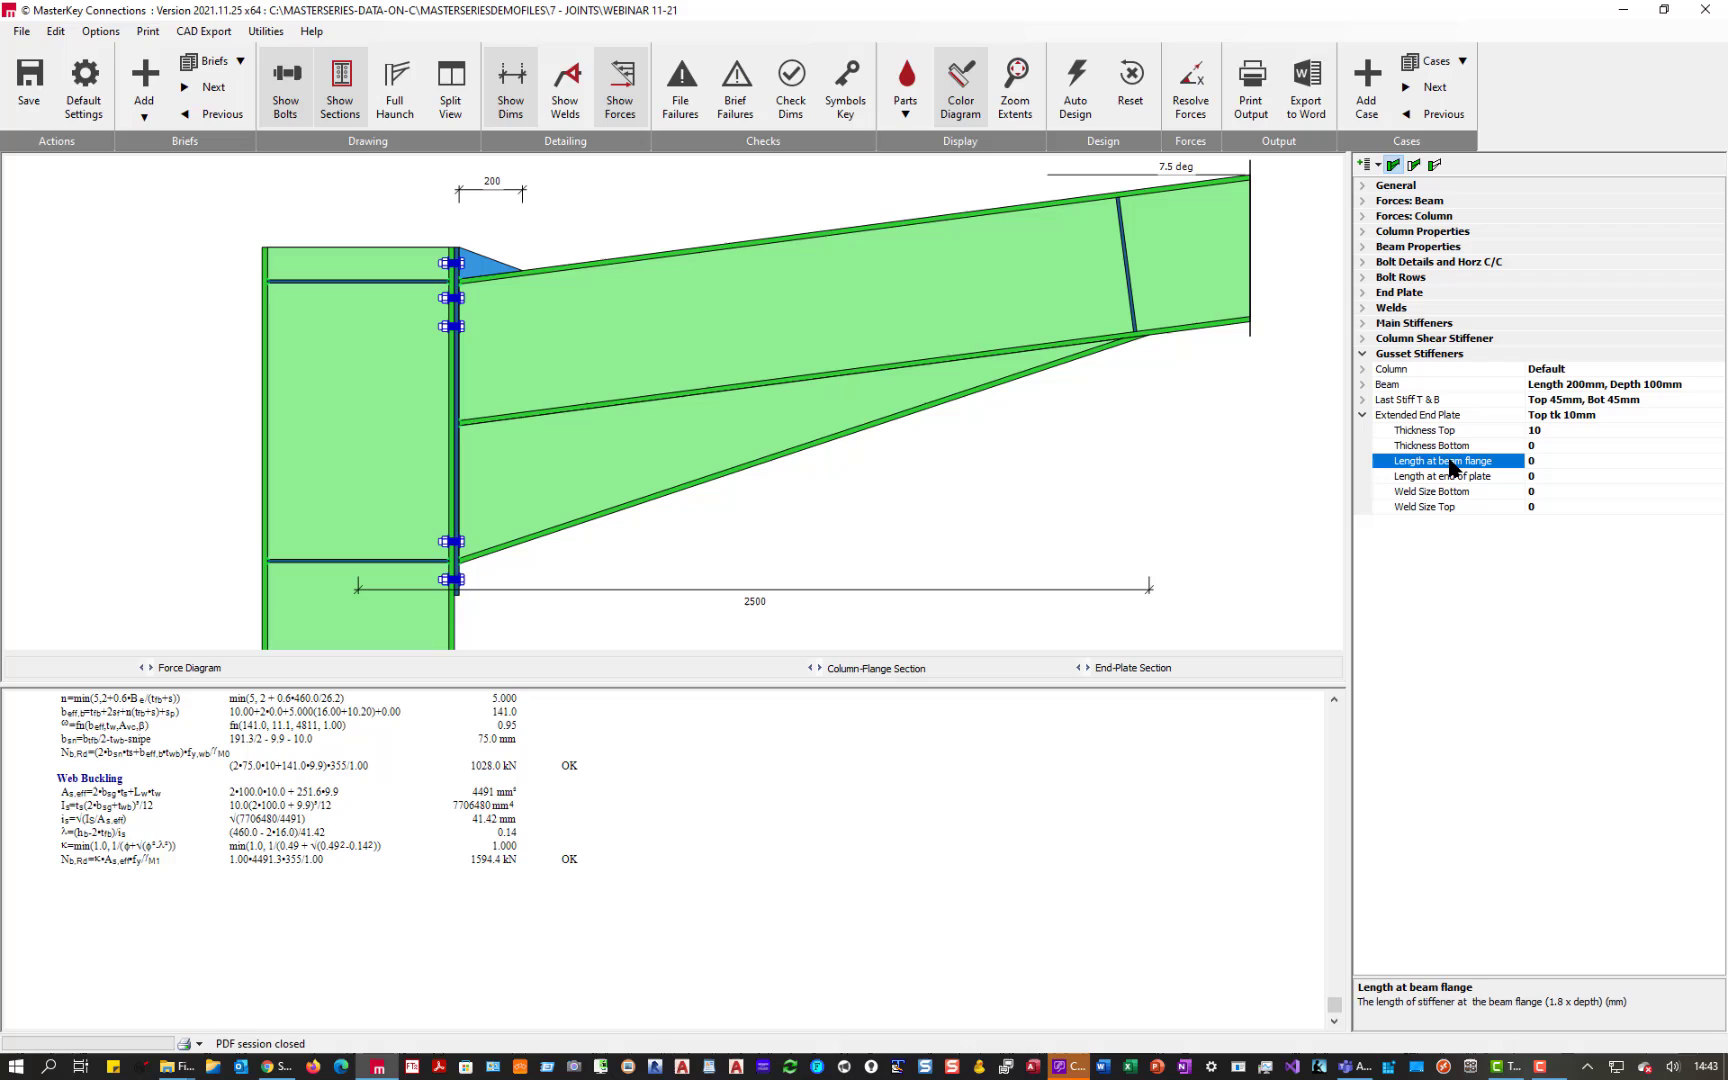
type("5")
key("Return")
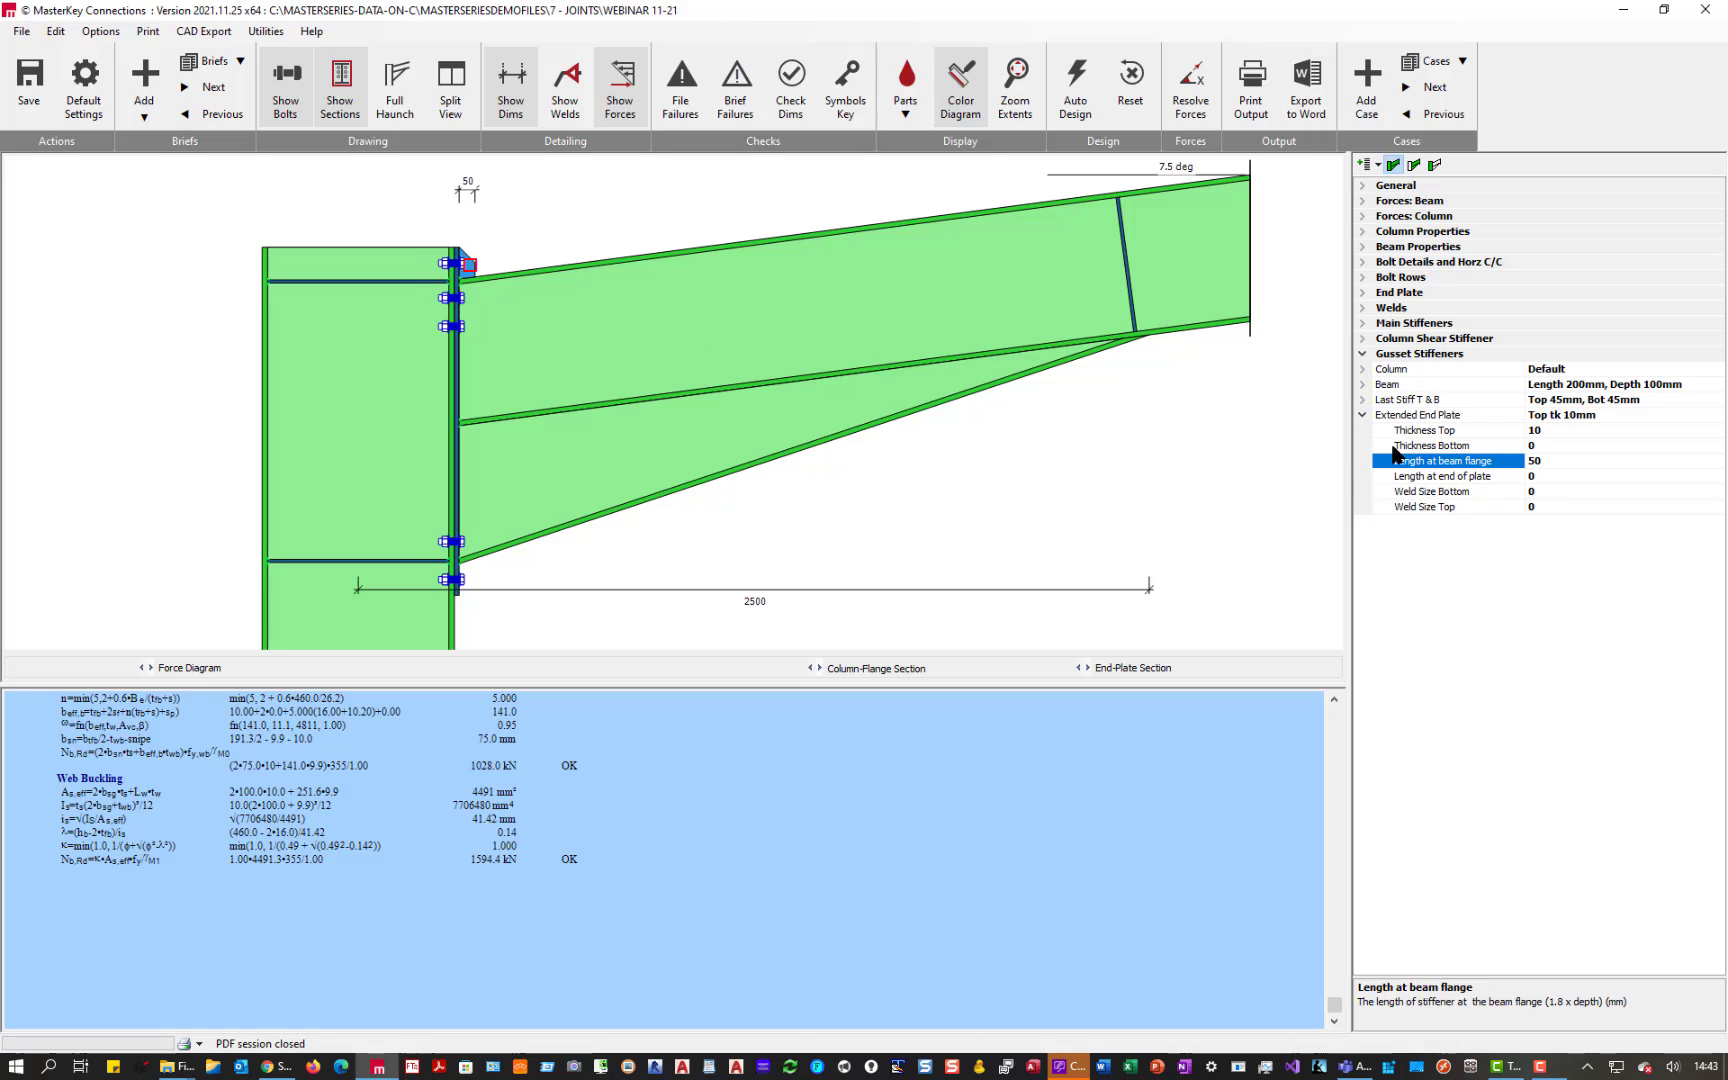
type("150")
key("Return")
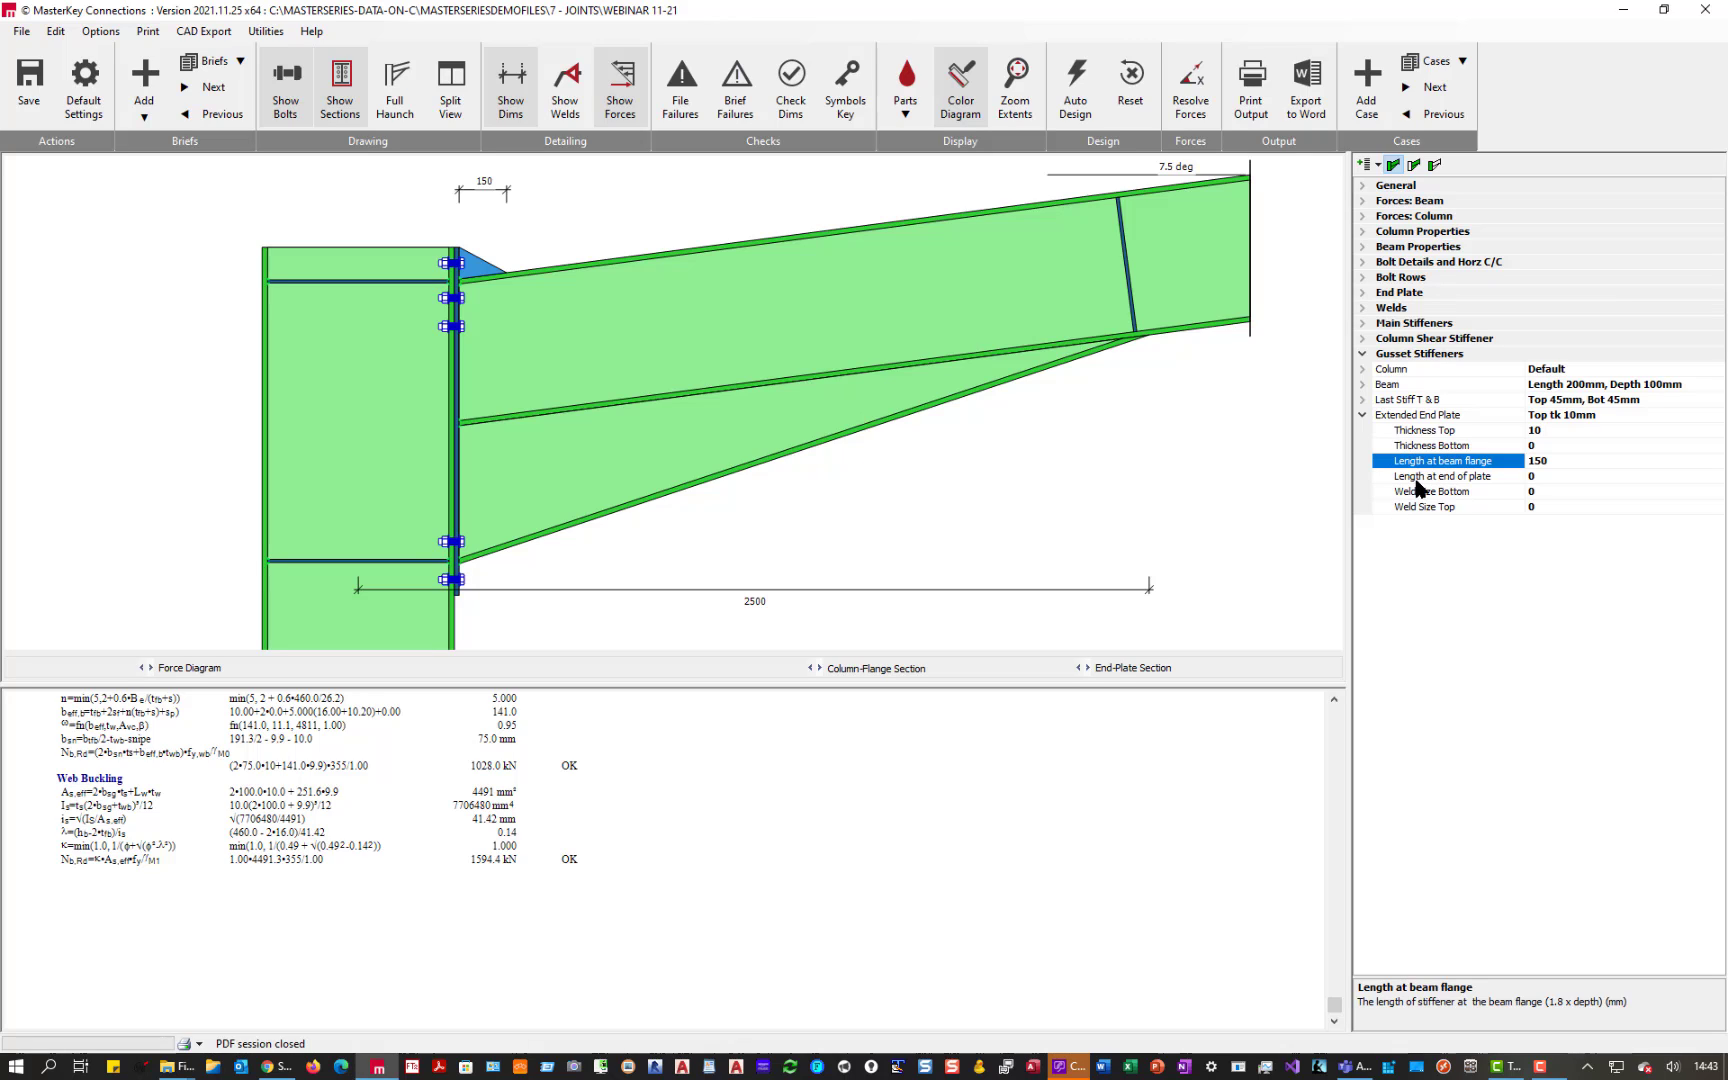
left_click(1421, 478)
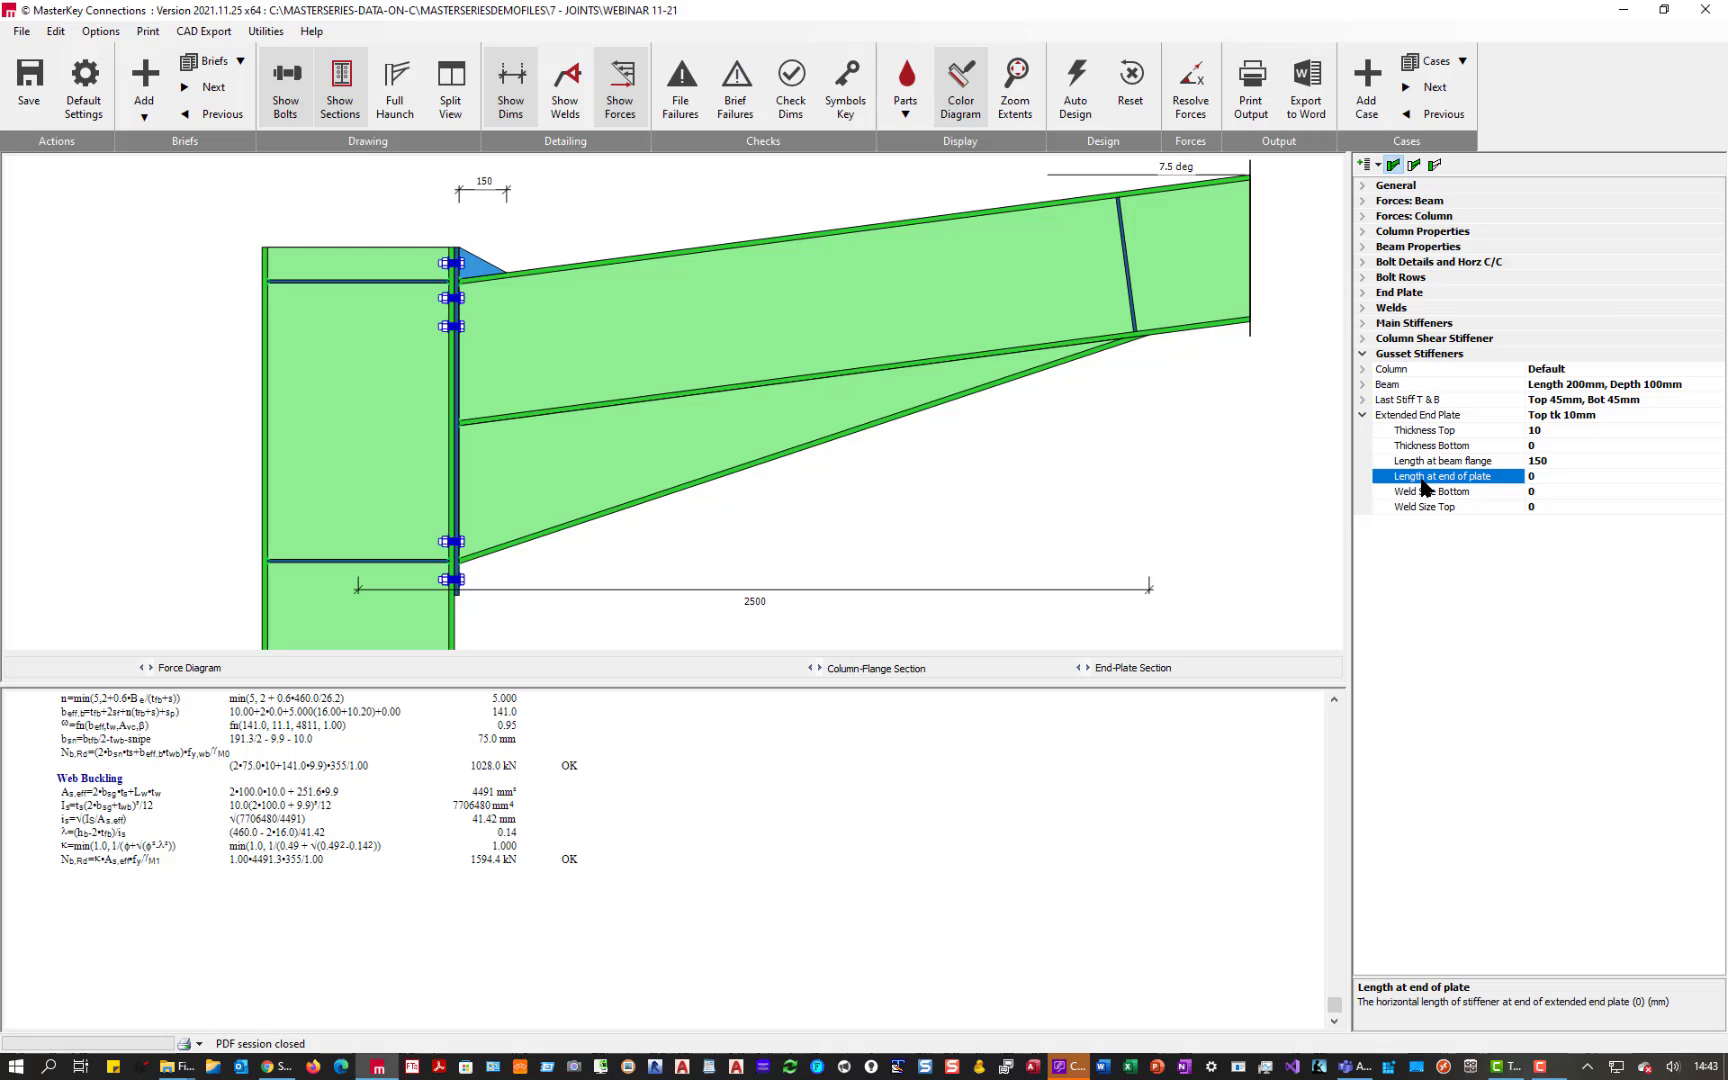
key("Return")
- Try 150 mm and then 100 mm for the top gusset's length at end of plate
left_click(1432, 462)
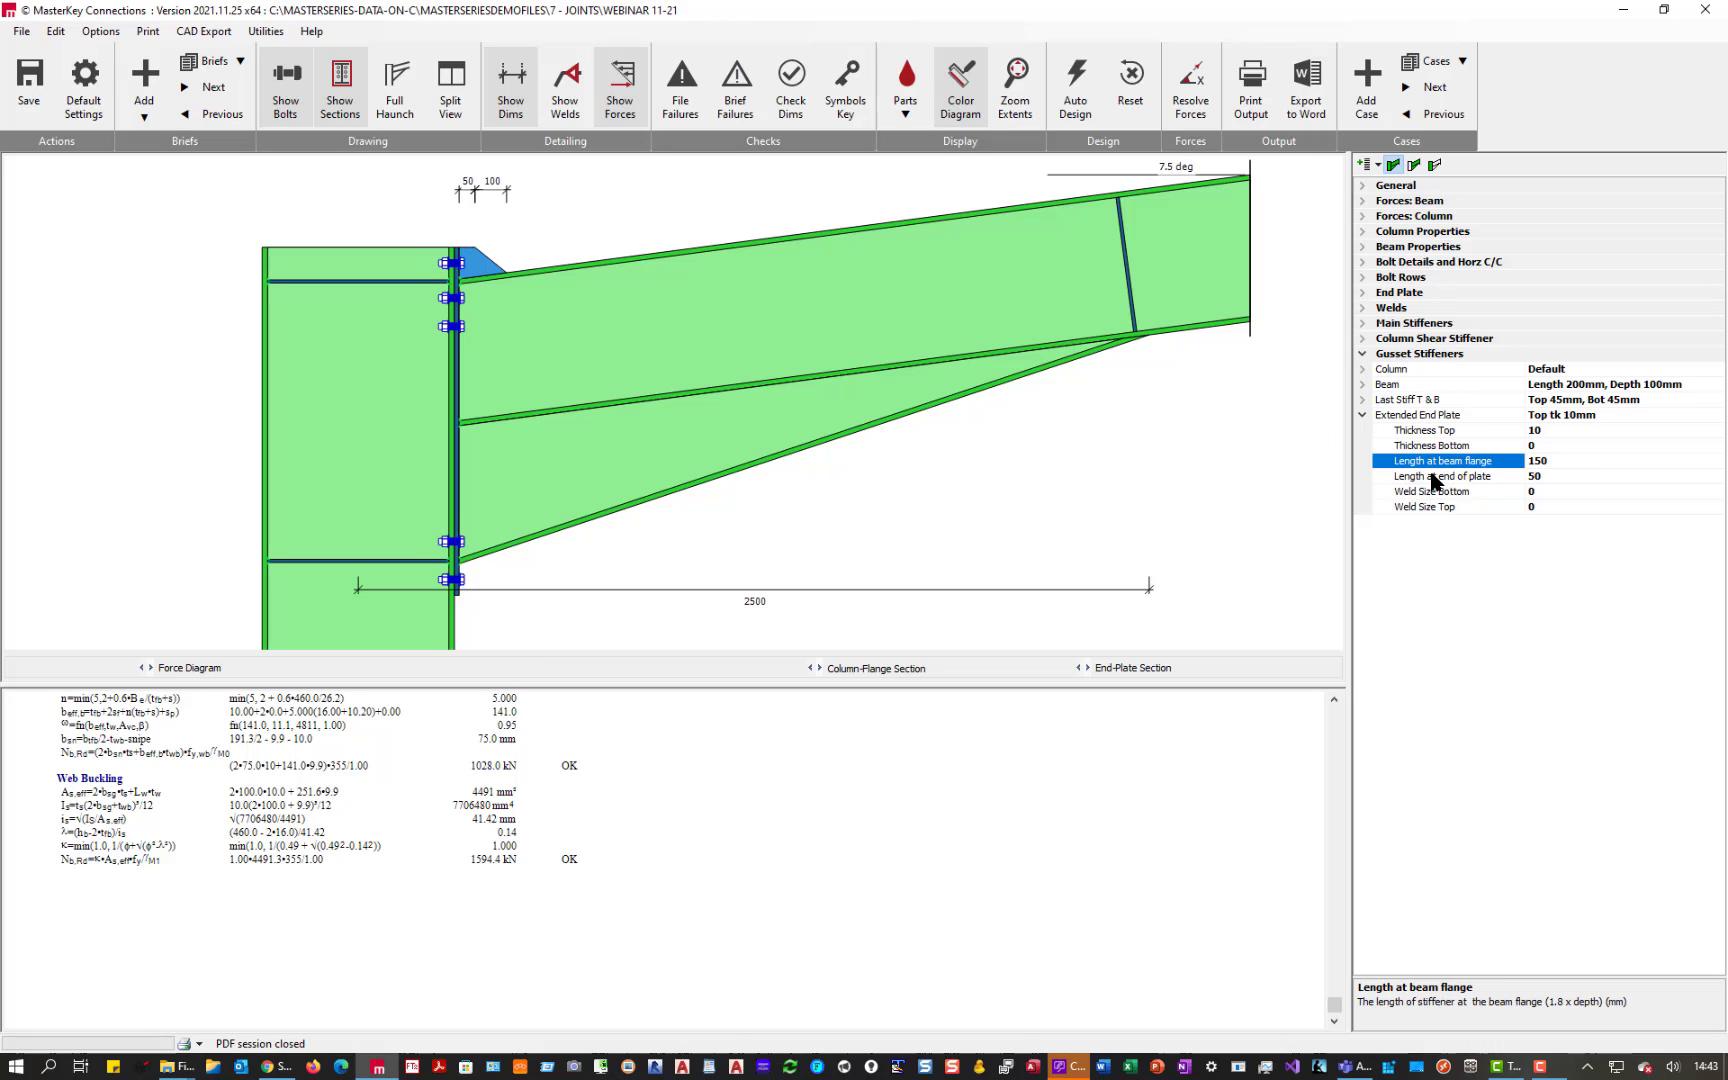
left_click(1432, 477)
left_click(1430, 462)
left_click(1428, 477)
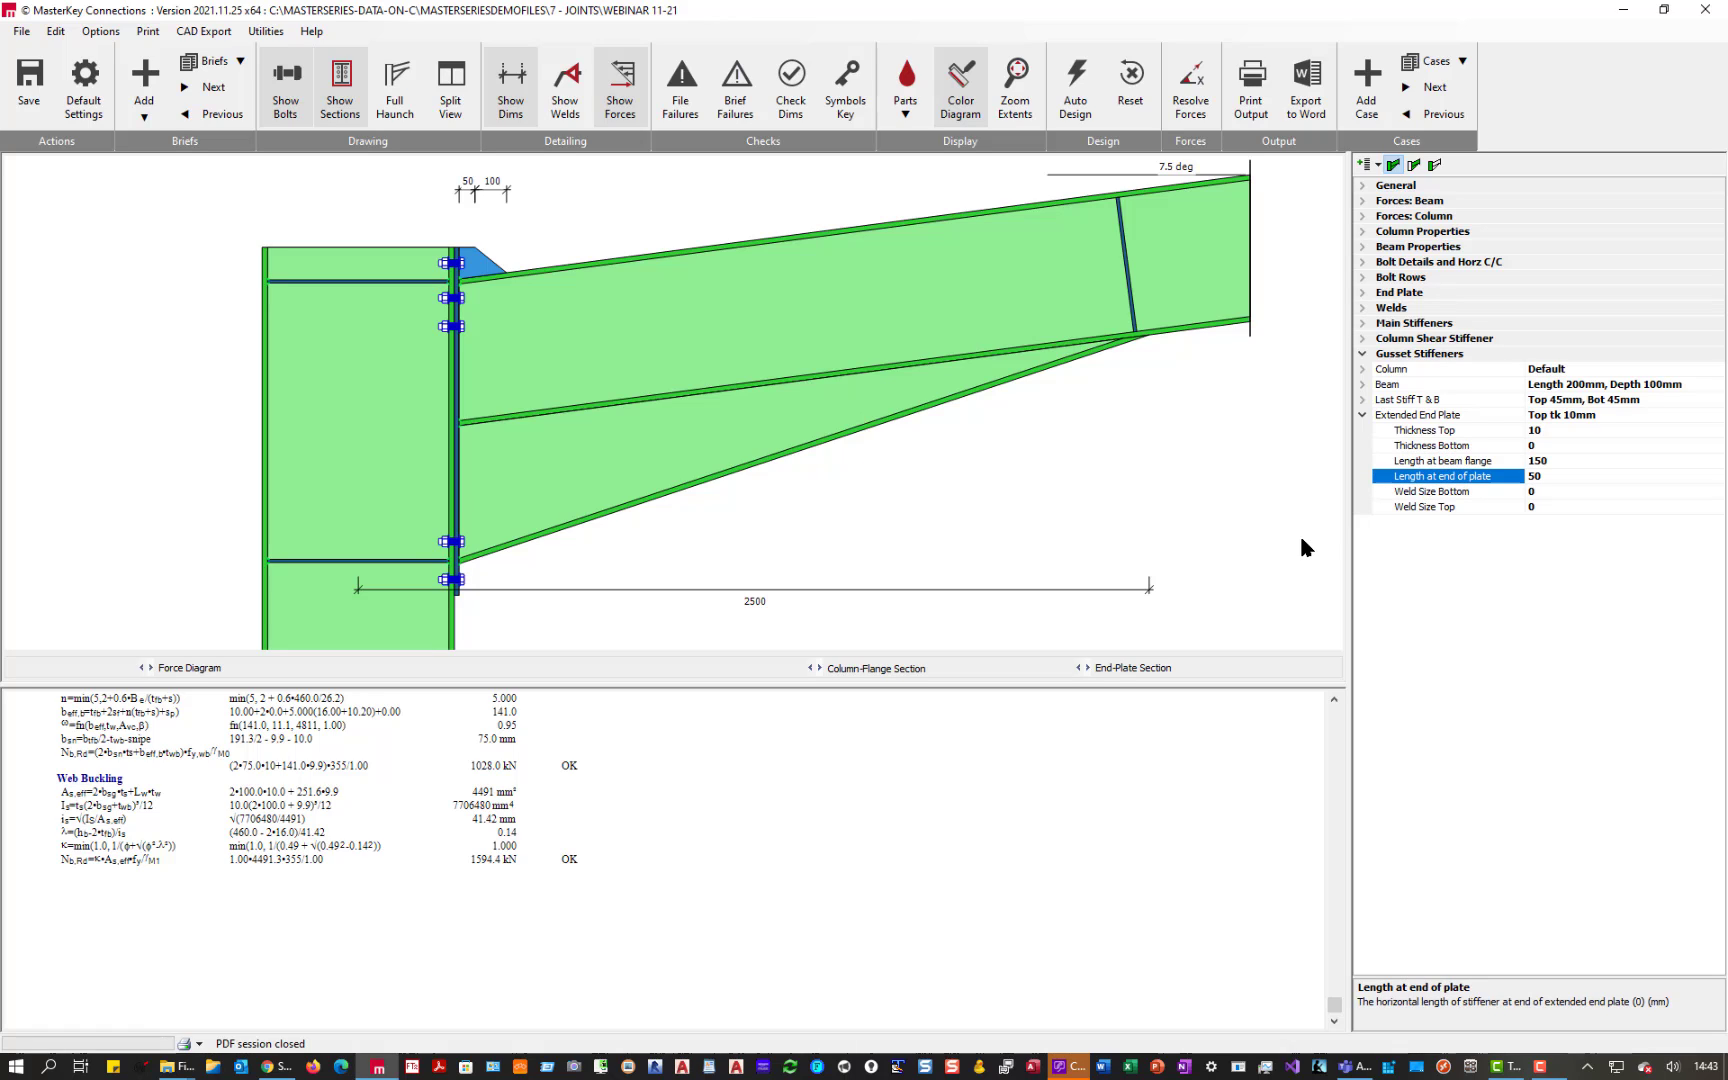
type("150")
key("Return")
key("BackSpace")
key("BackSpace")
type("00")
key("Return")
key("Return")
- Set the length at beam flange to 200 mm, leaving zero length at the plate end
left_click(1442, 462)
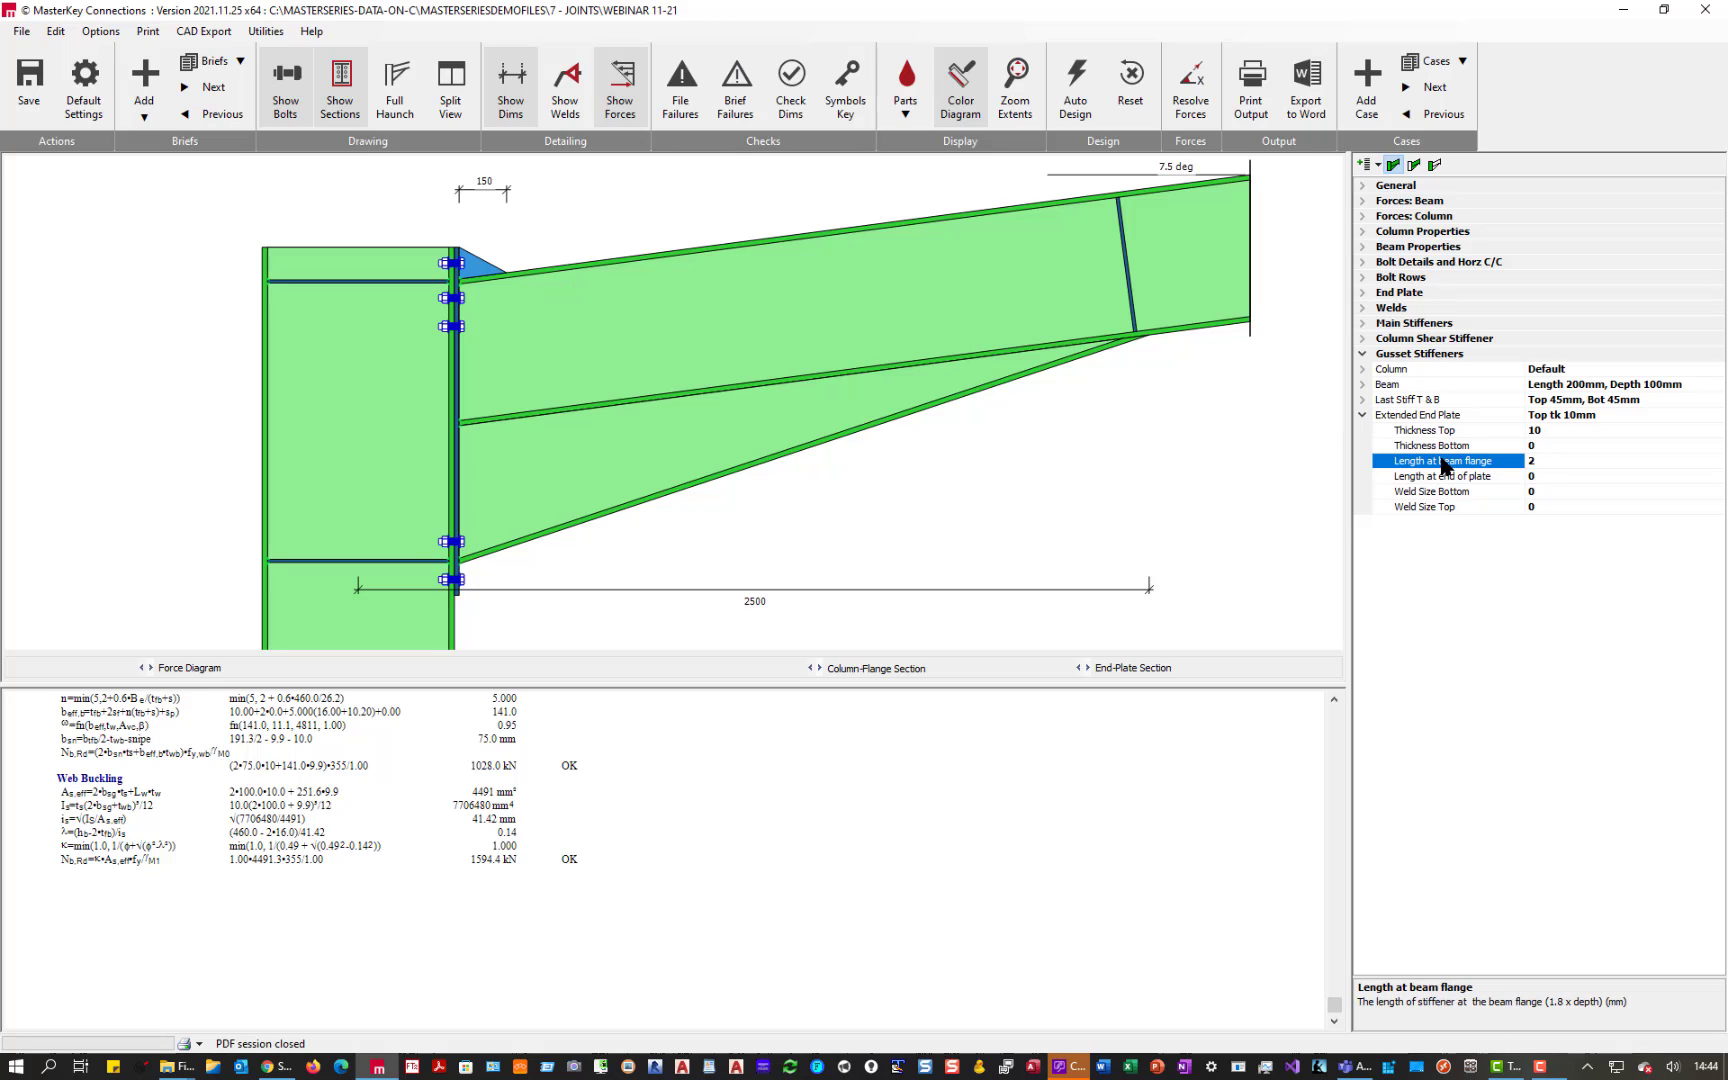
key("Return")
scroll(740, 455, "down", 2)
scroll(743, 458, "up", 2)
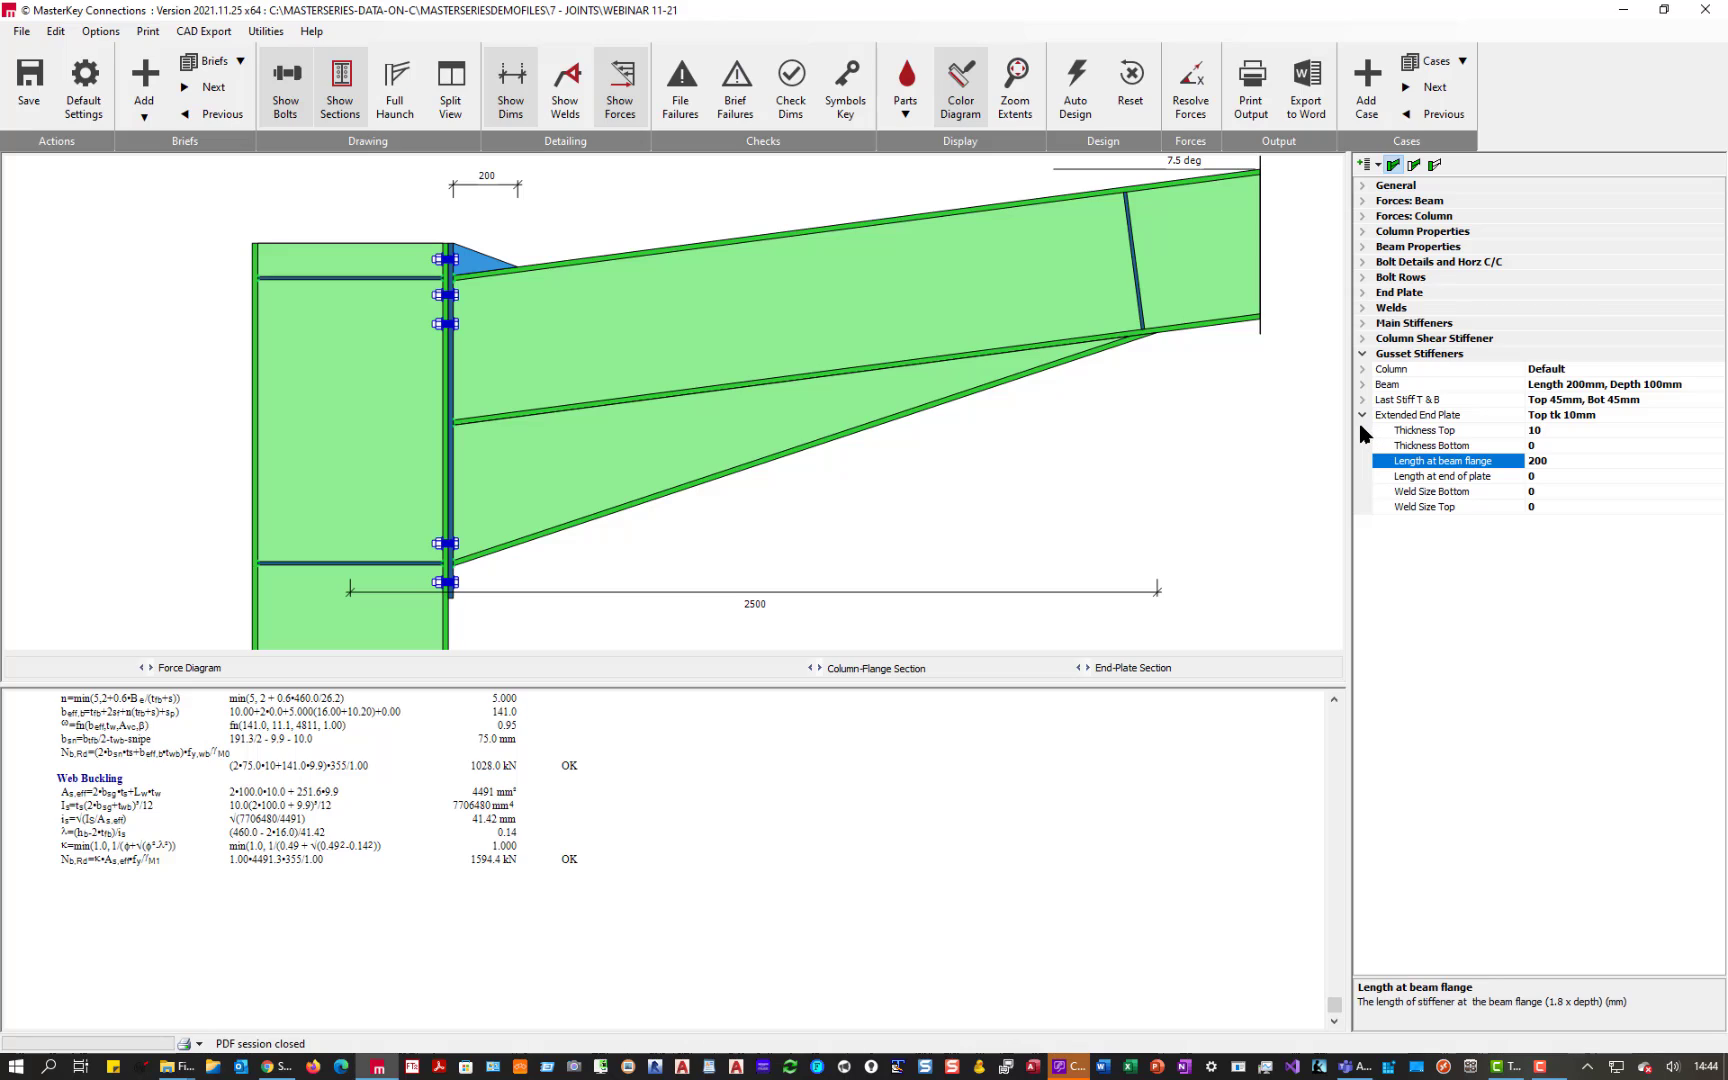
- Return to the previous brief and clear the 10 mm stiffeners on upper bolt rows 2 and 3
left_click(1363, 353)
left_click(1364, 339)
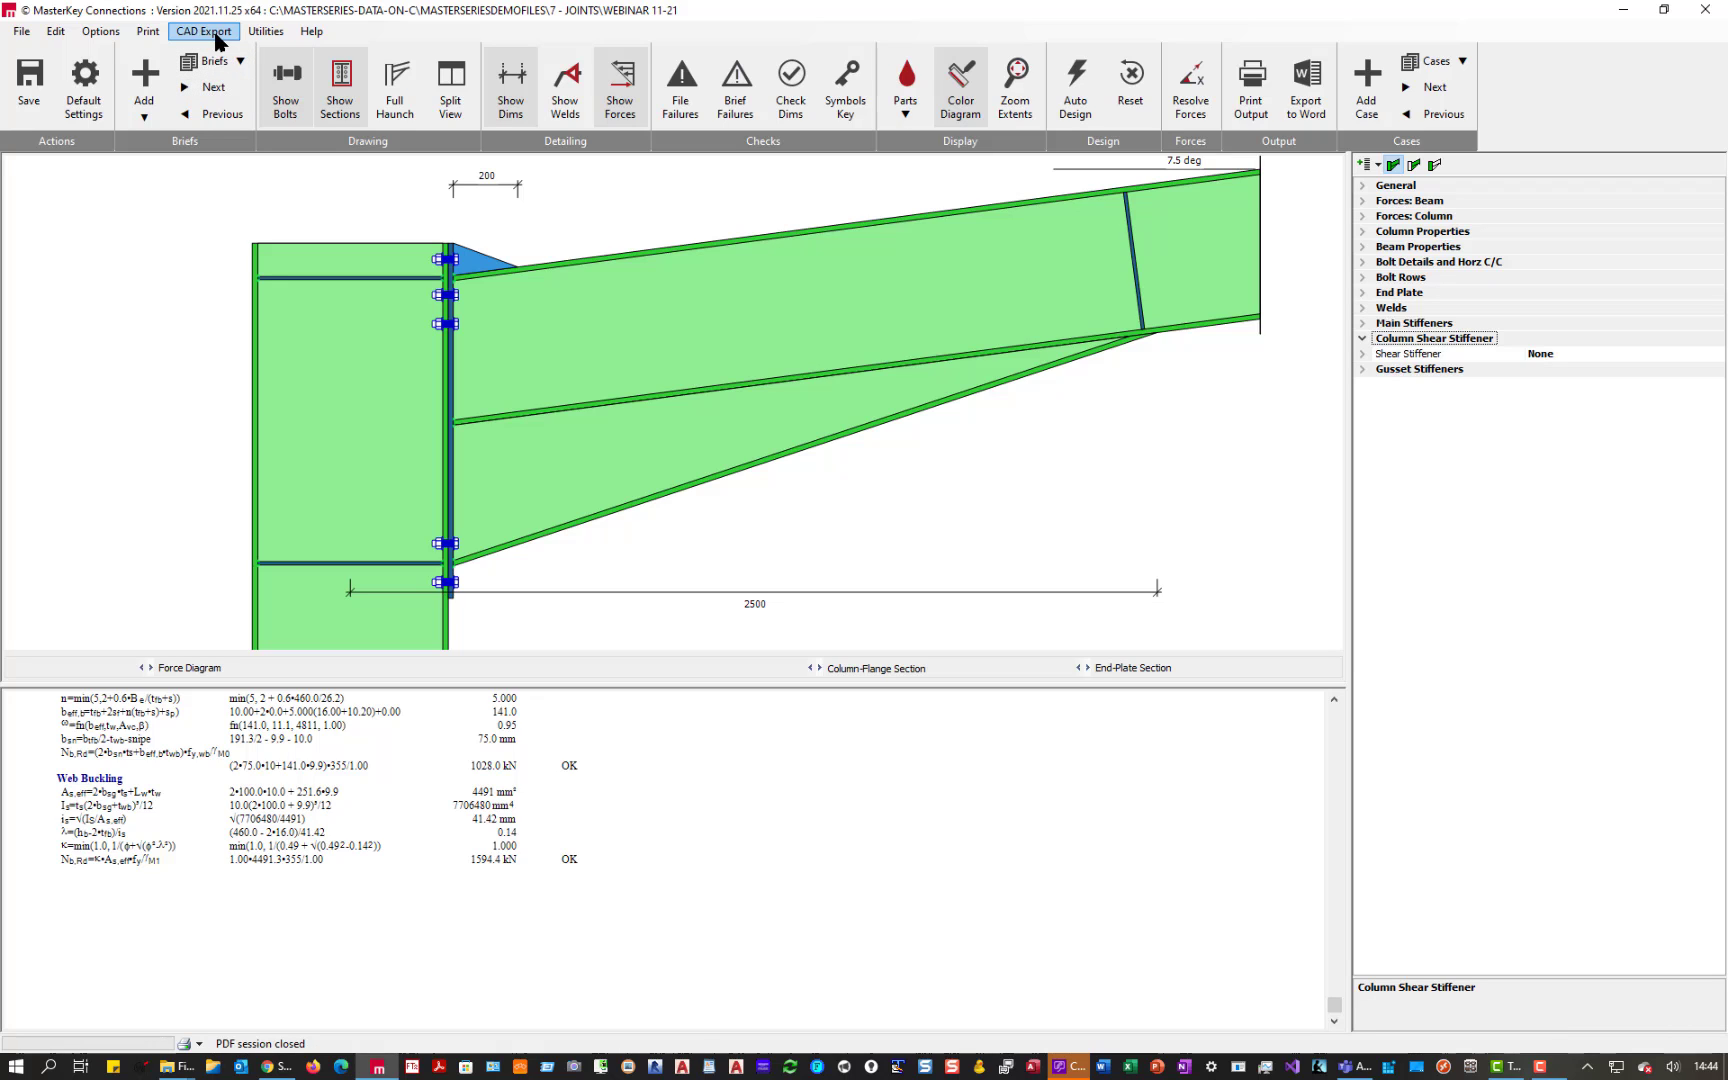
left_click(192, 116)
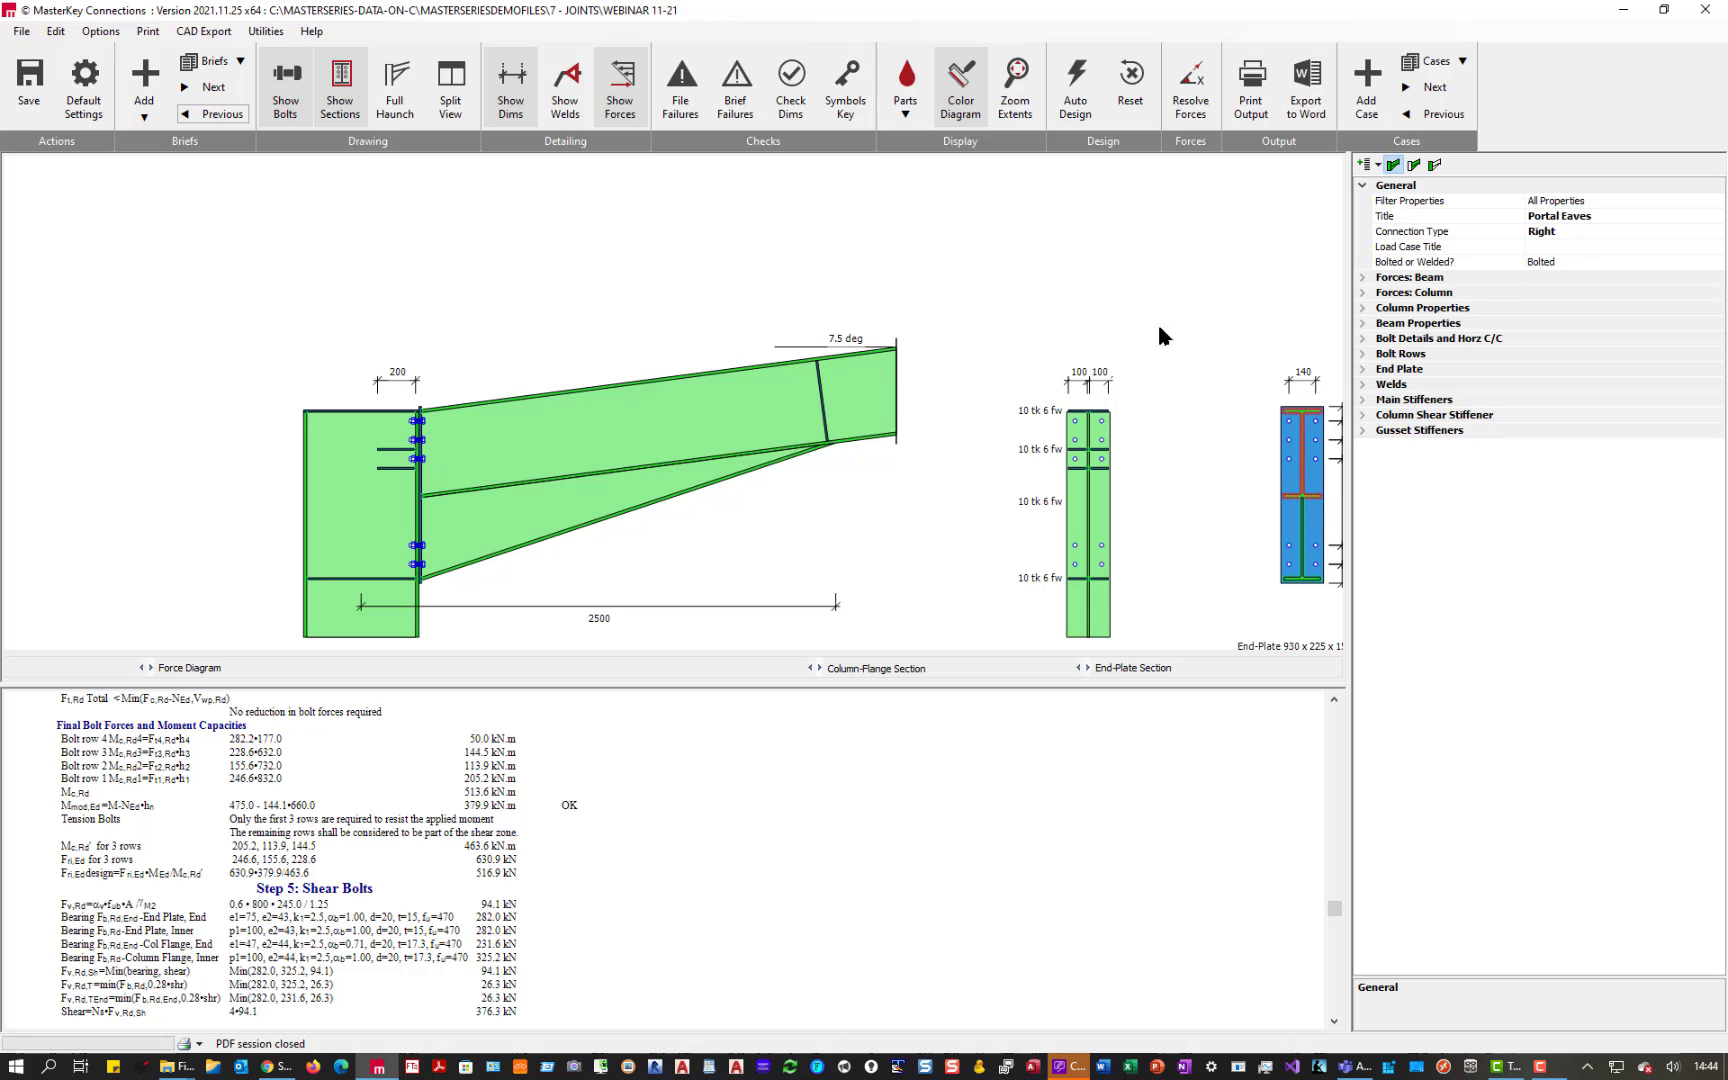
left_click(1384, 317)
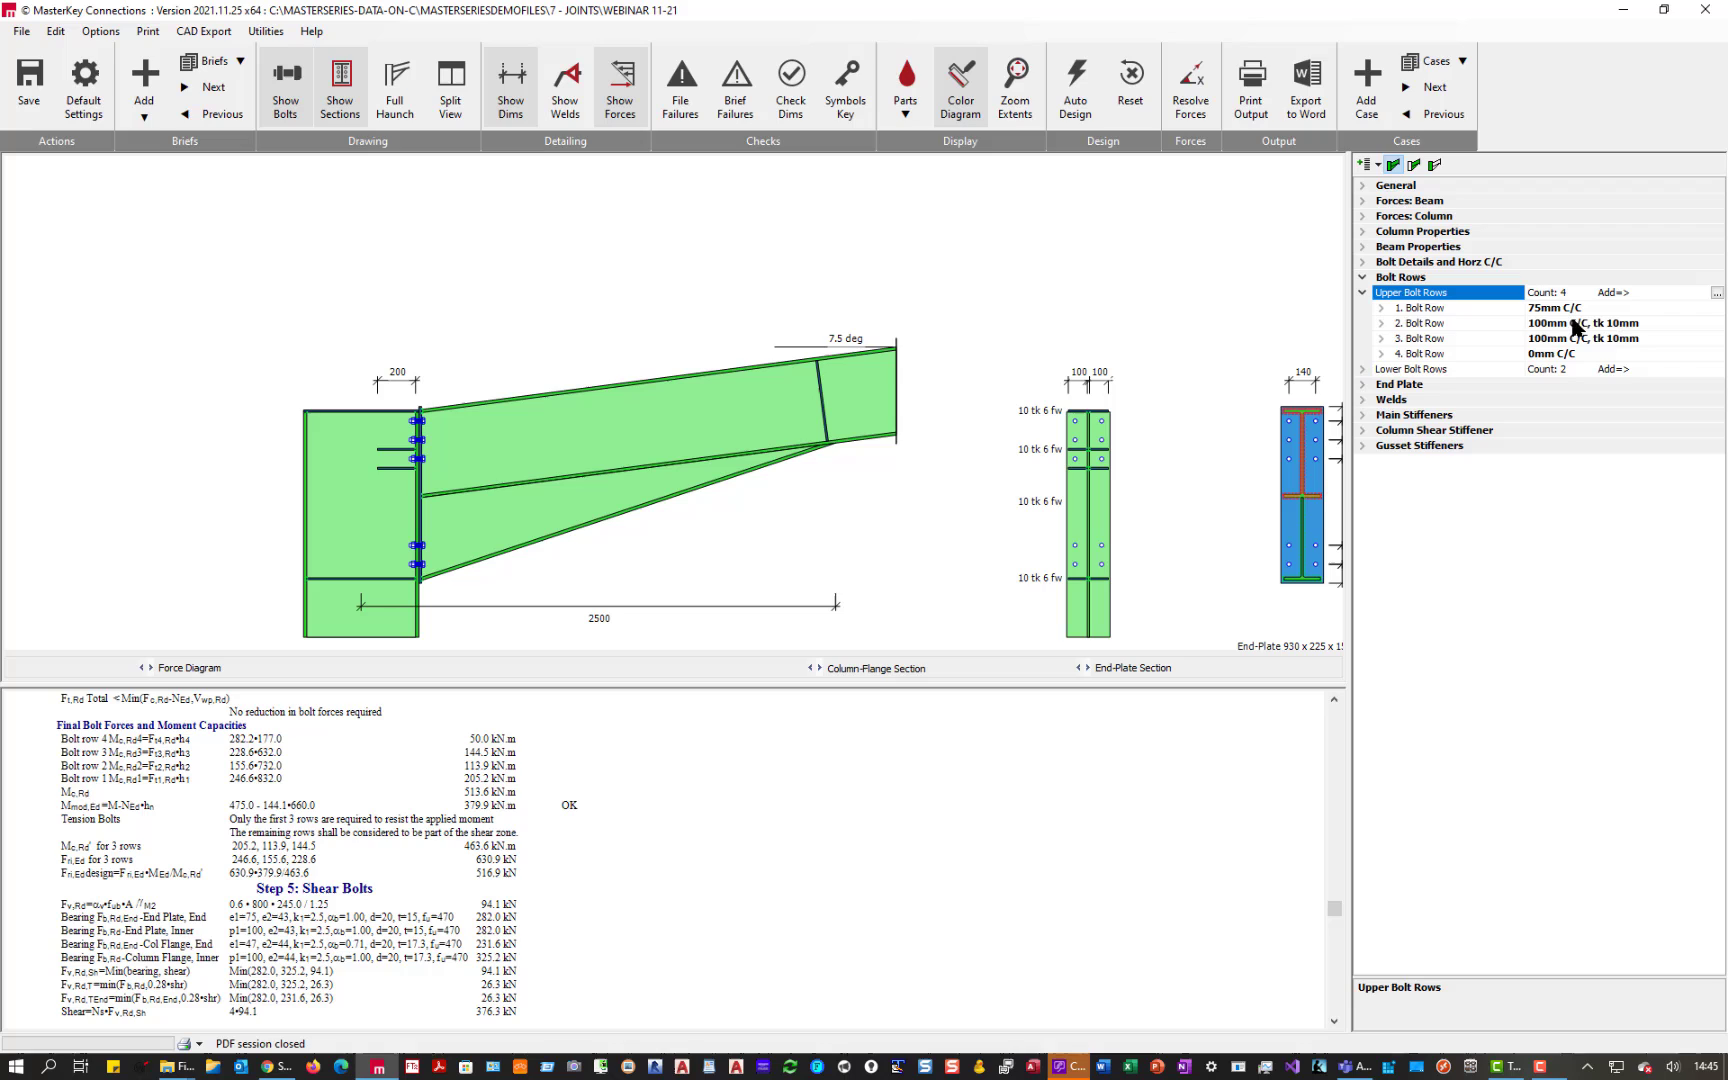
left_click(1612, 323)
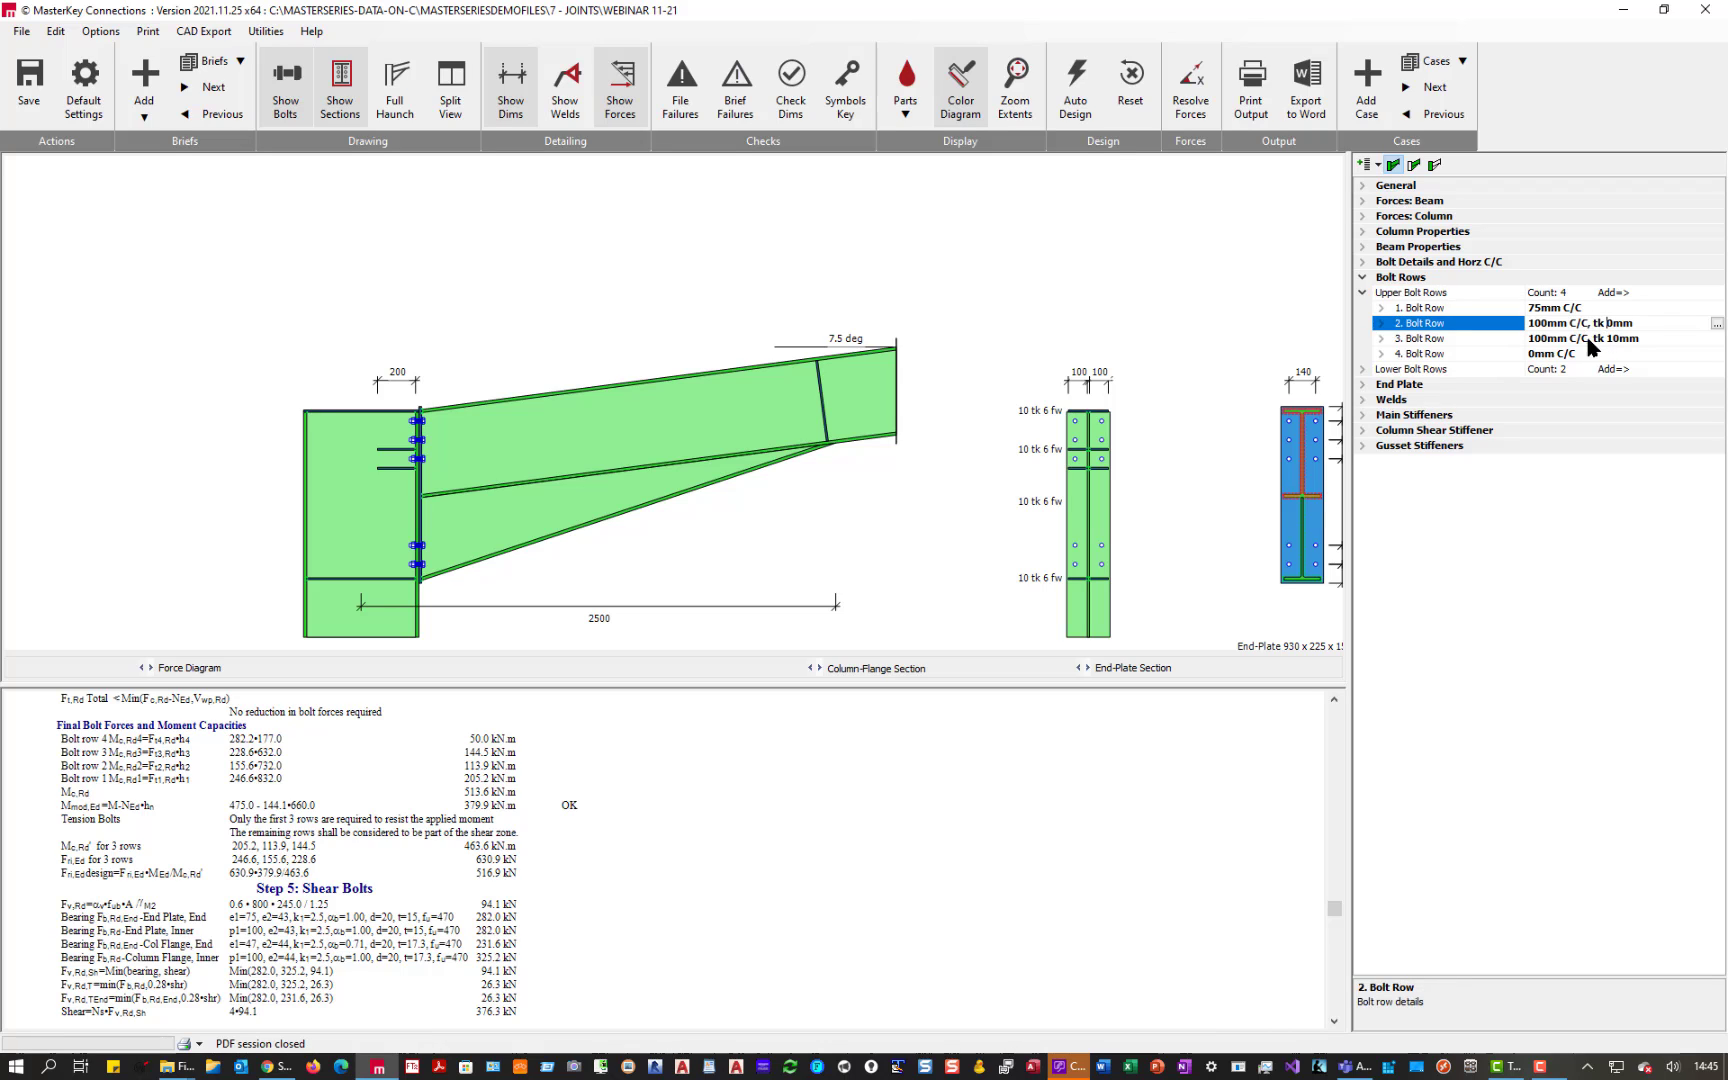
left_click(1605, 340)
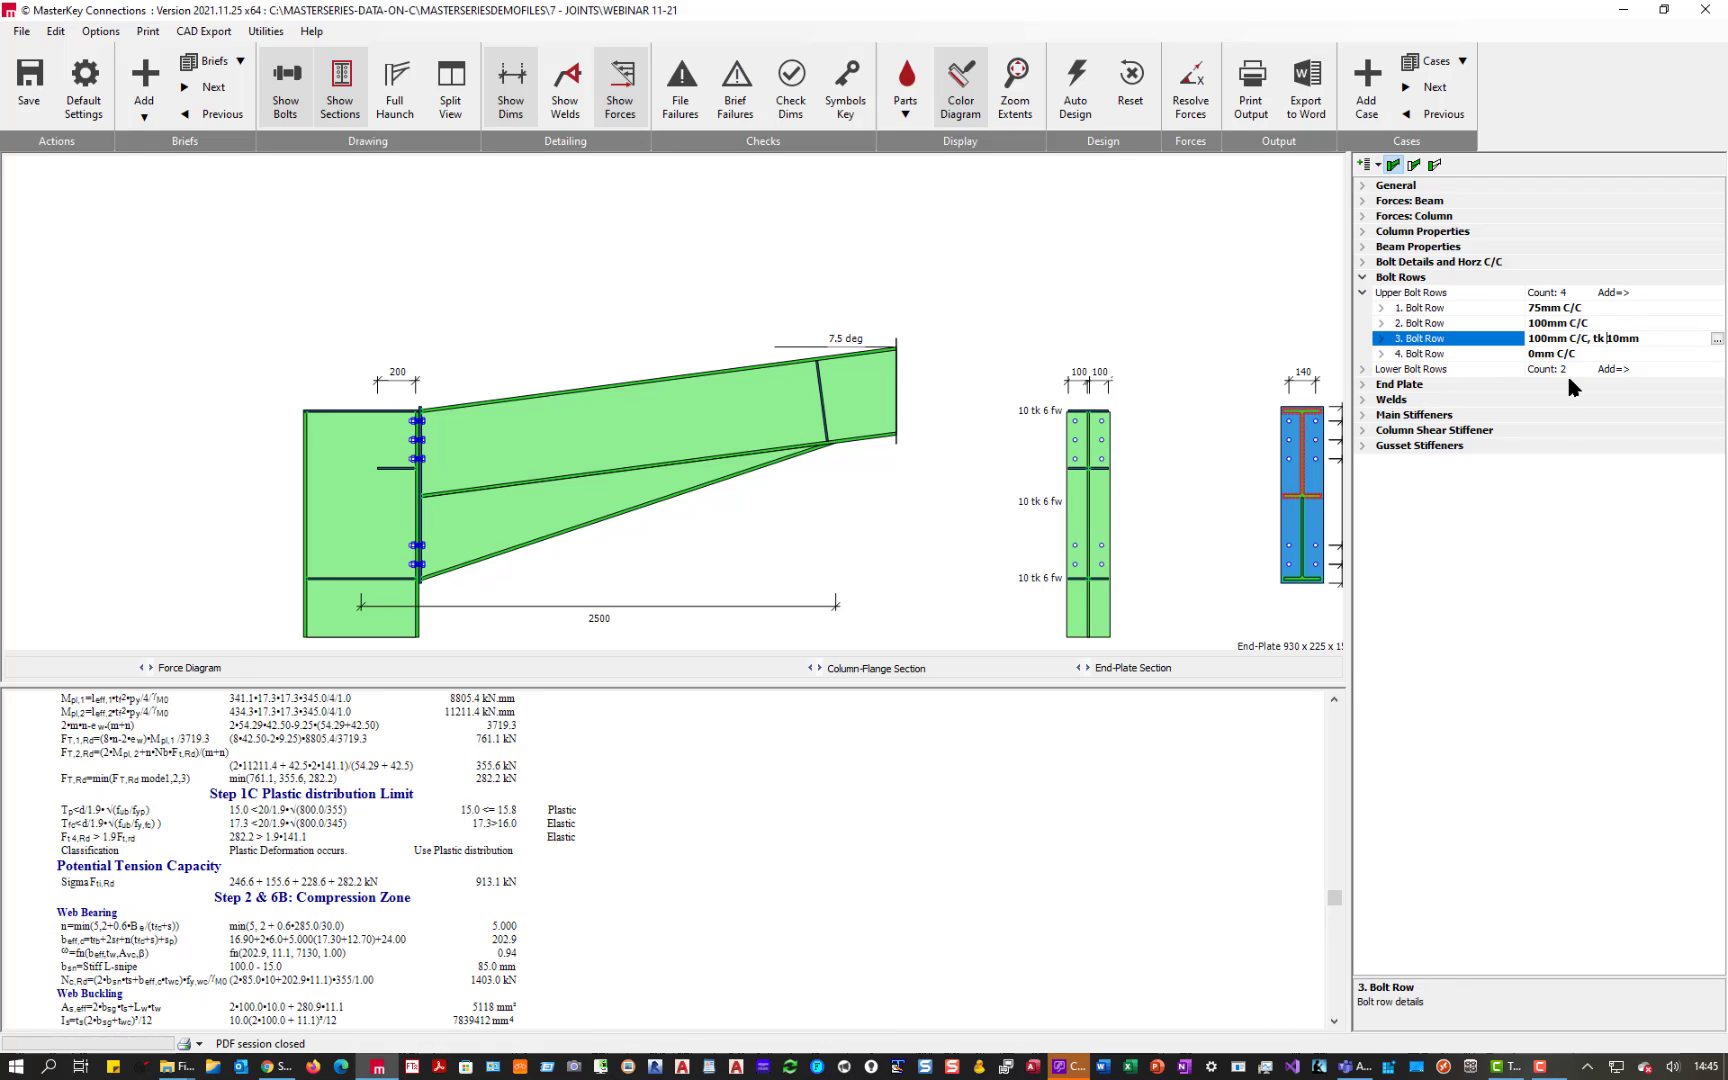
key("BackSpace")
key("BackSpace")
key("BackSpace")
key("BackSpace")
key("BackSpace")
key("BackSpace")
key("BackSpace")
key("BackSpace")
key("BackSpace")
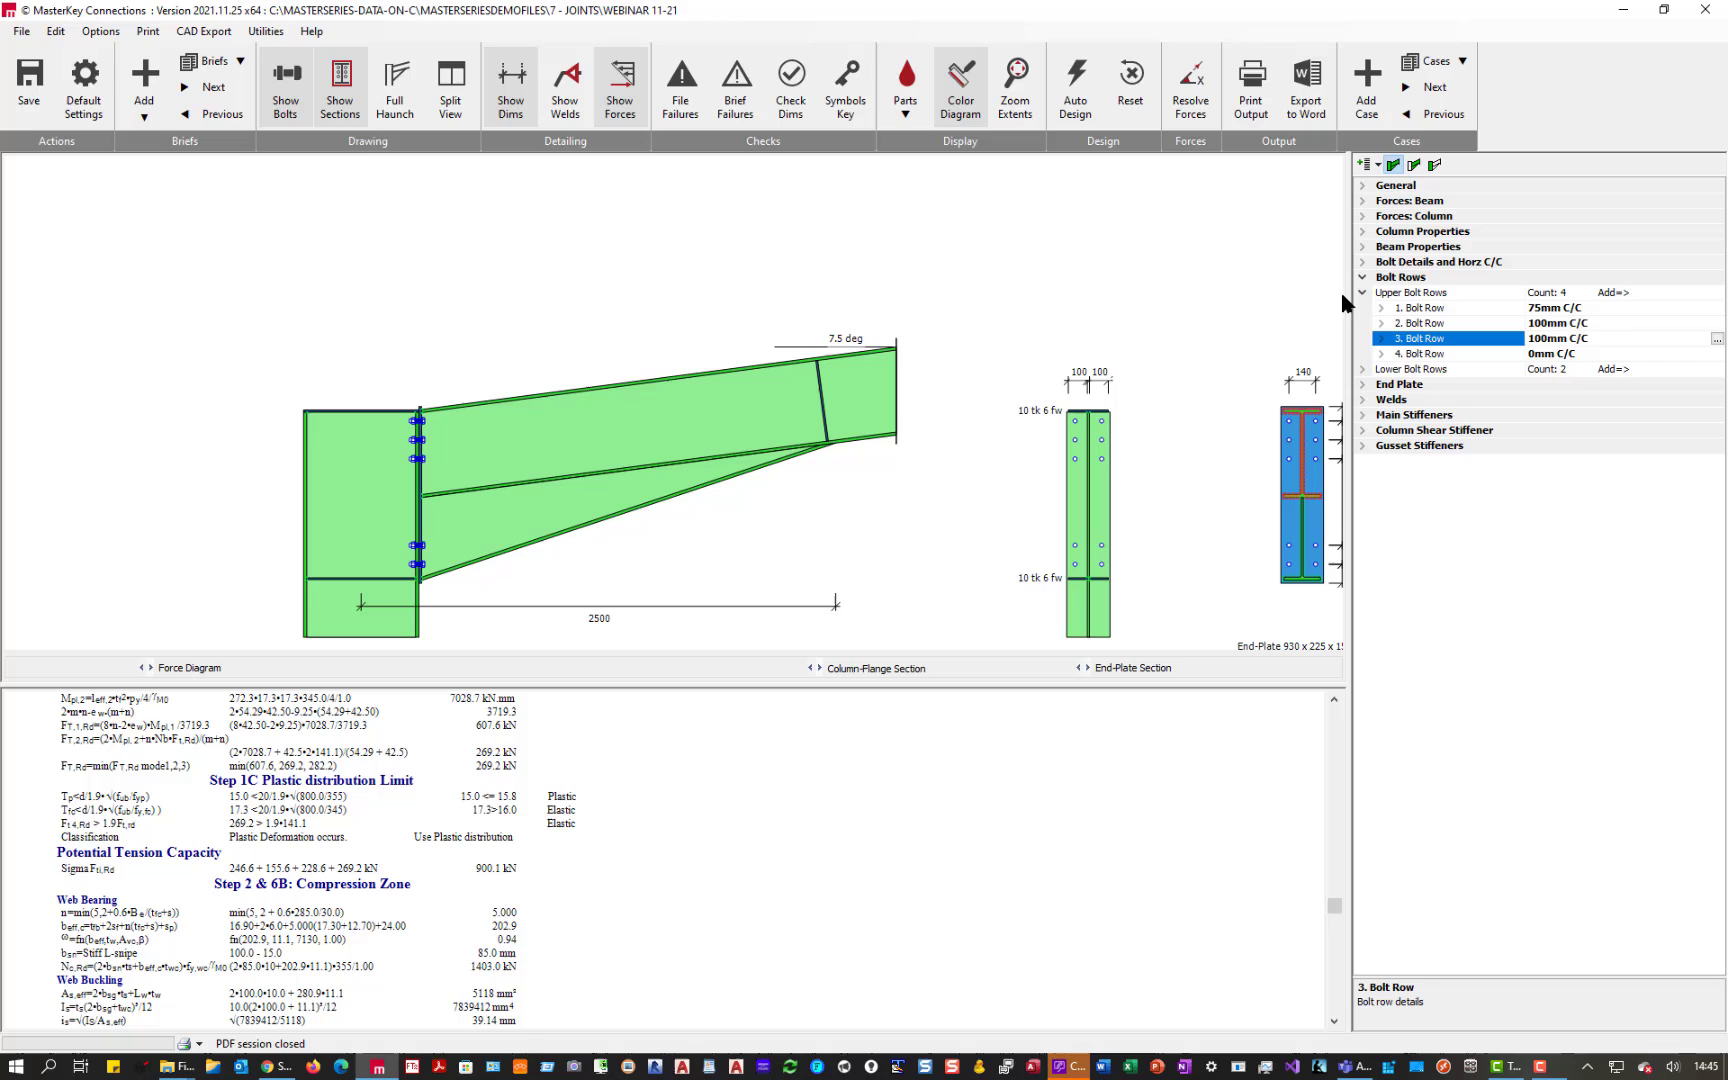
- Give the column shear stiffener a 10 mm thickness, producing a Morris stiffener from rows 1 & 2
left_click(1386, 432)
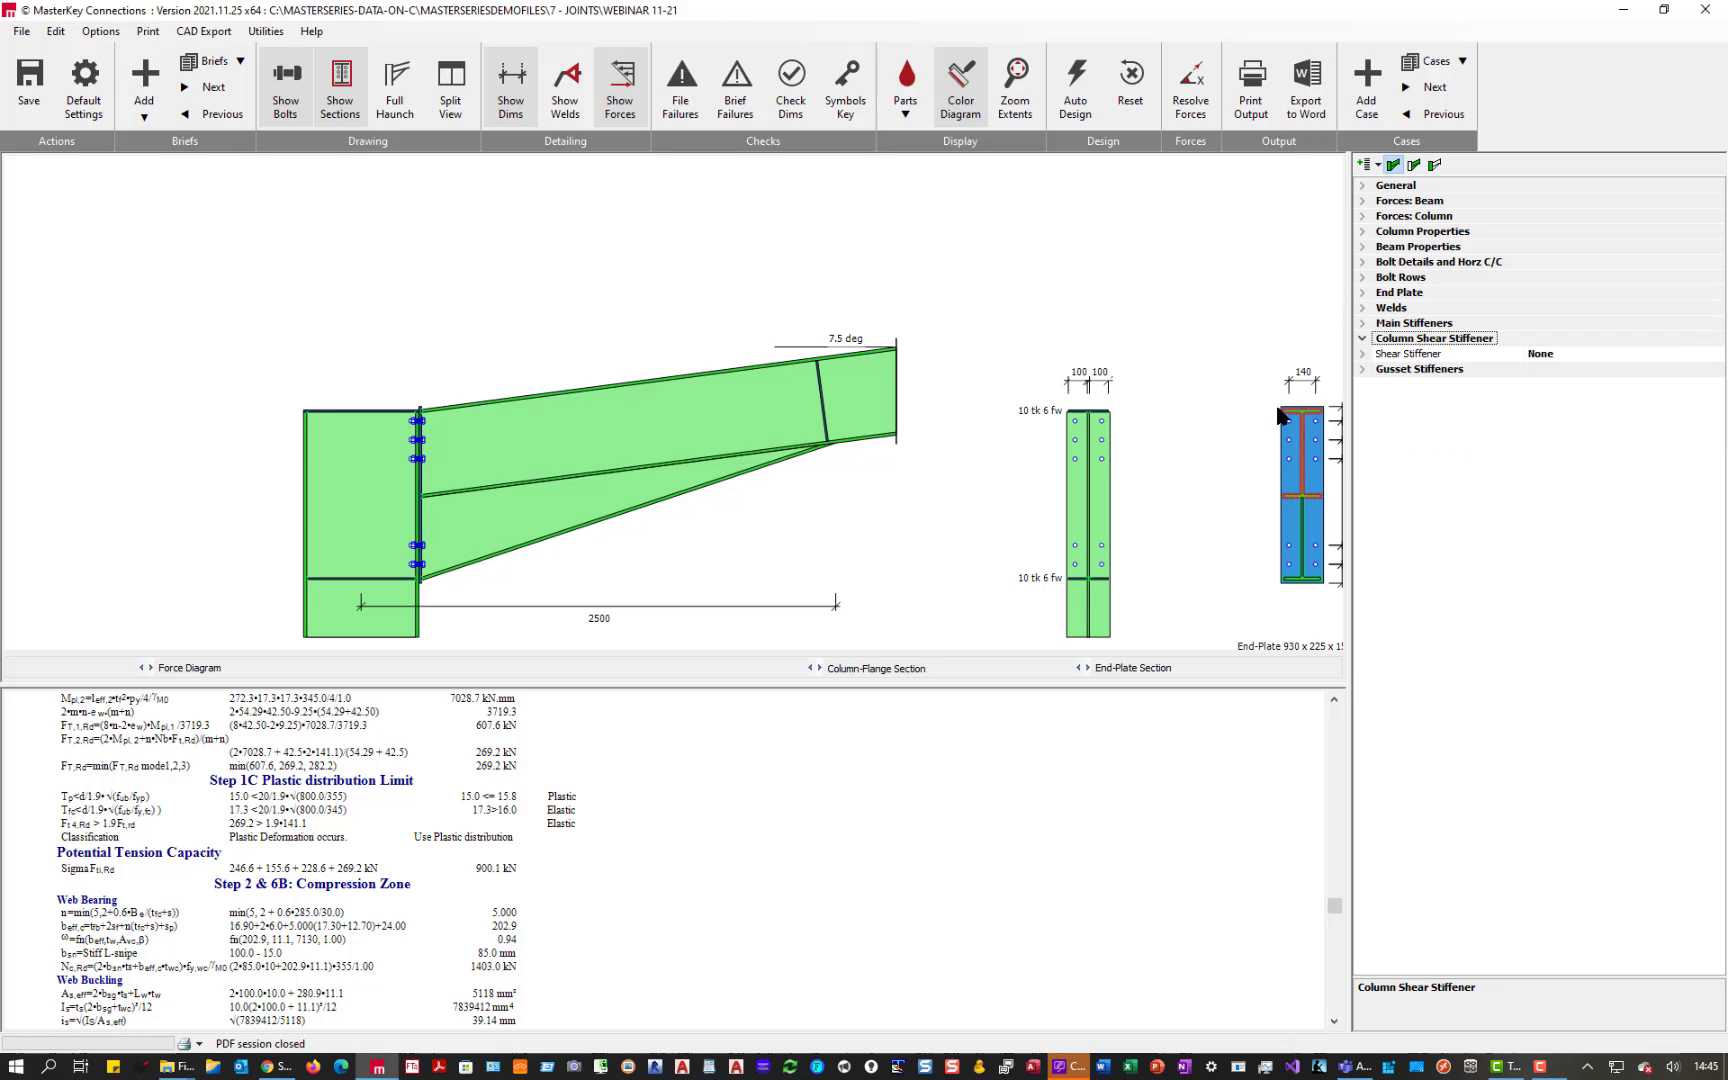
left_click(1360, 360)
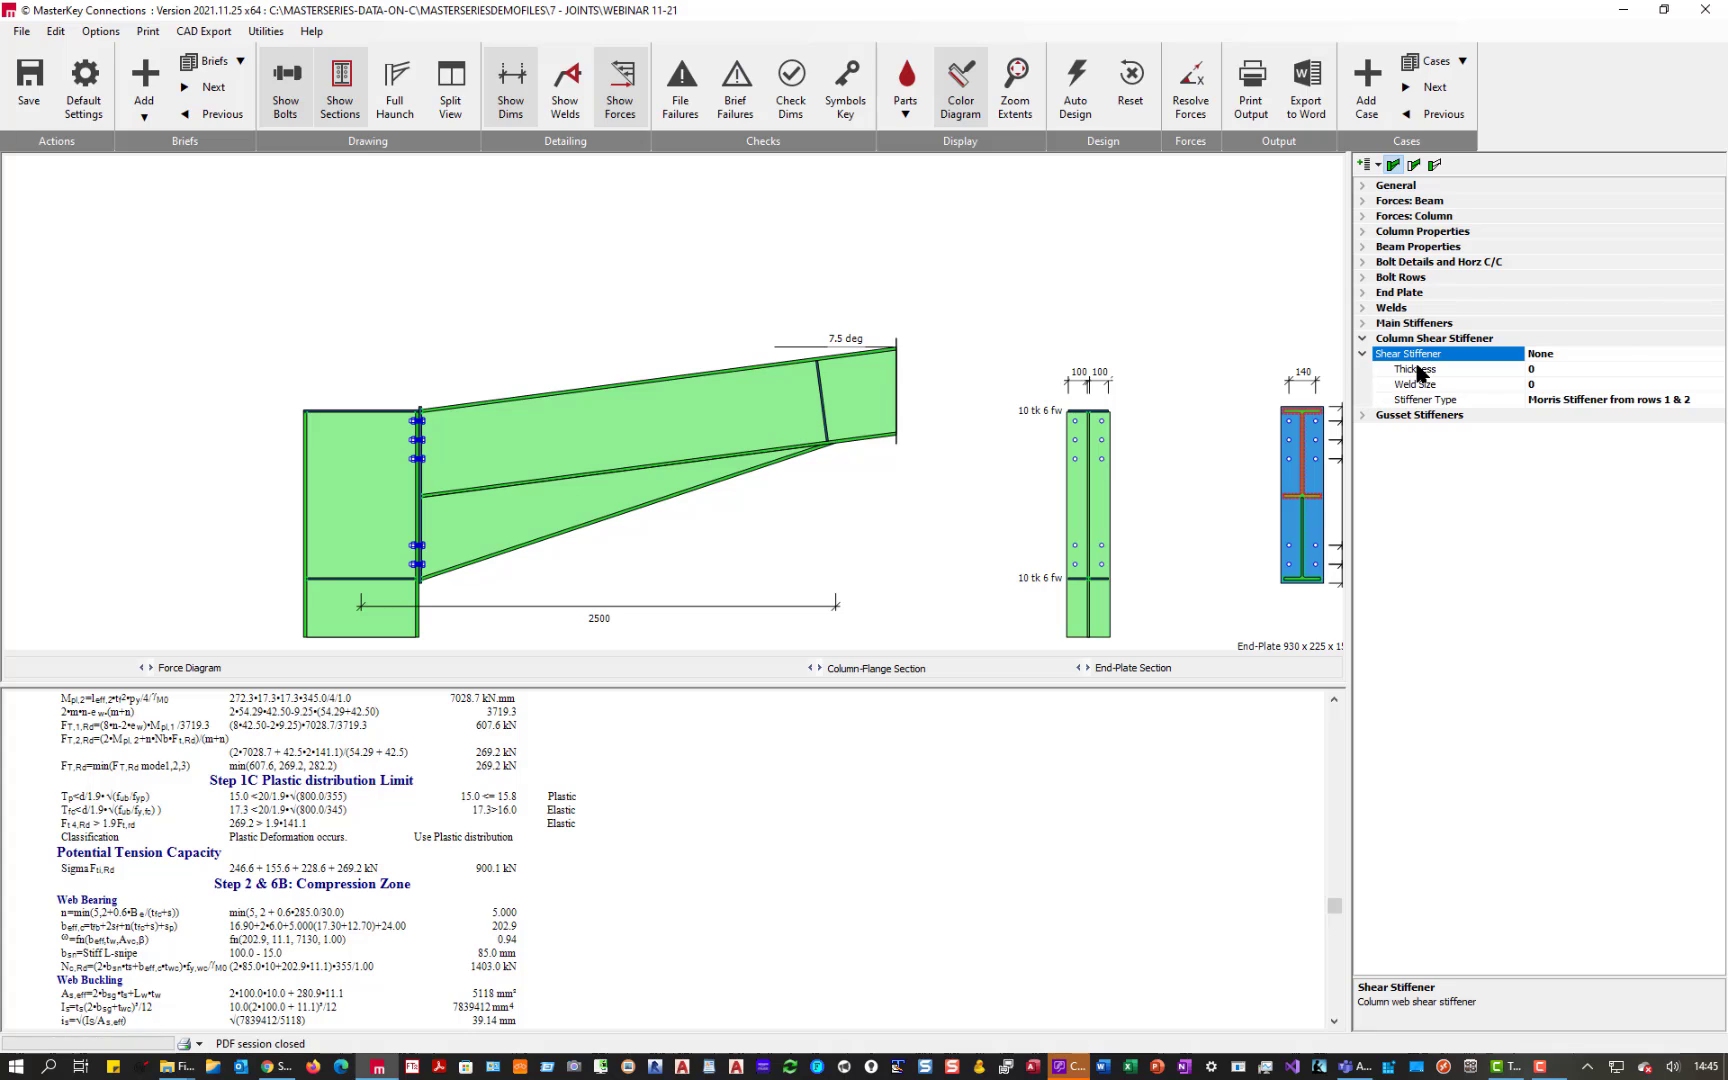
left_click(1404, 372)
type("1")
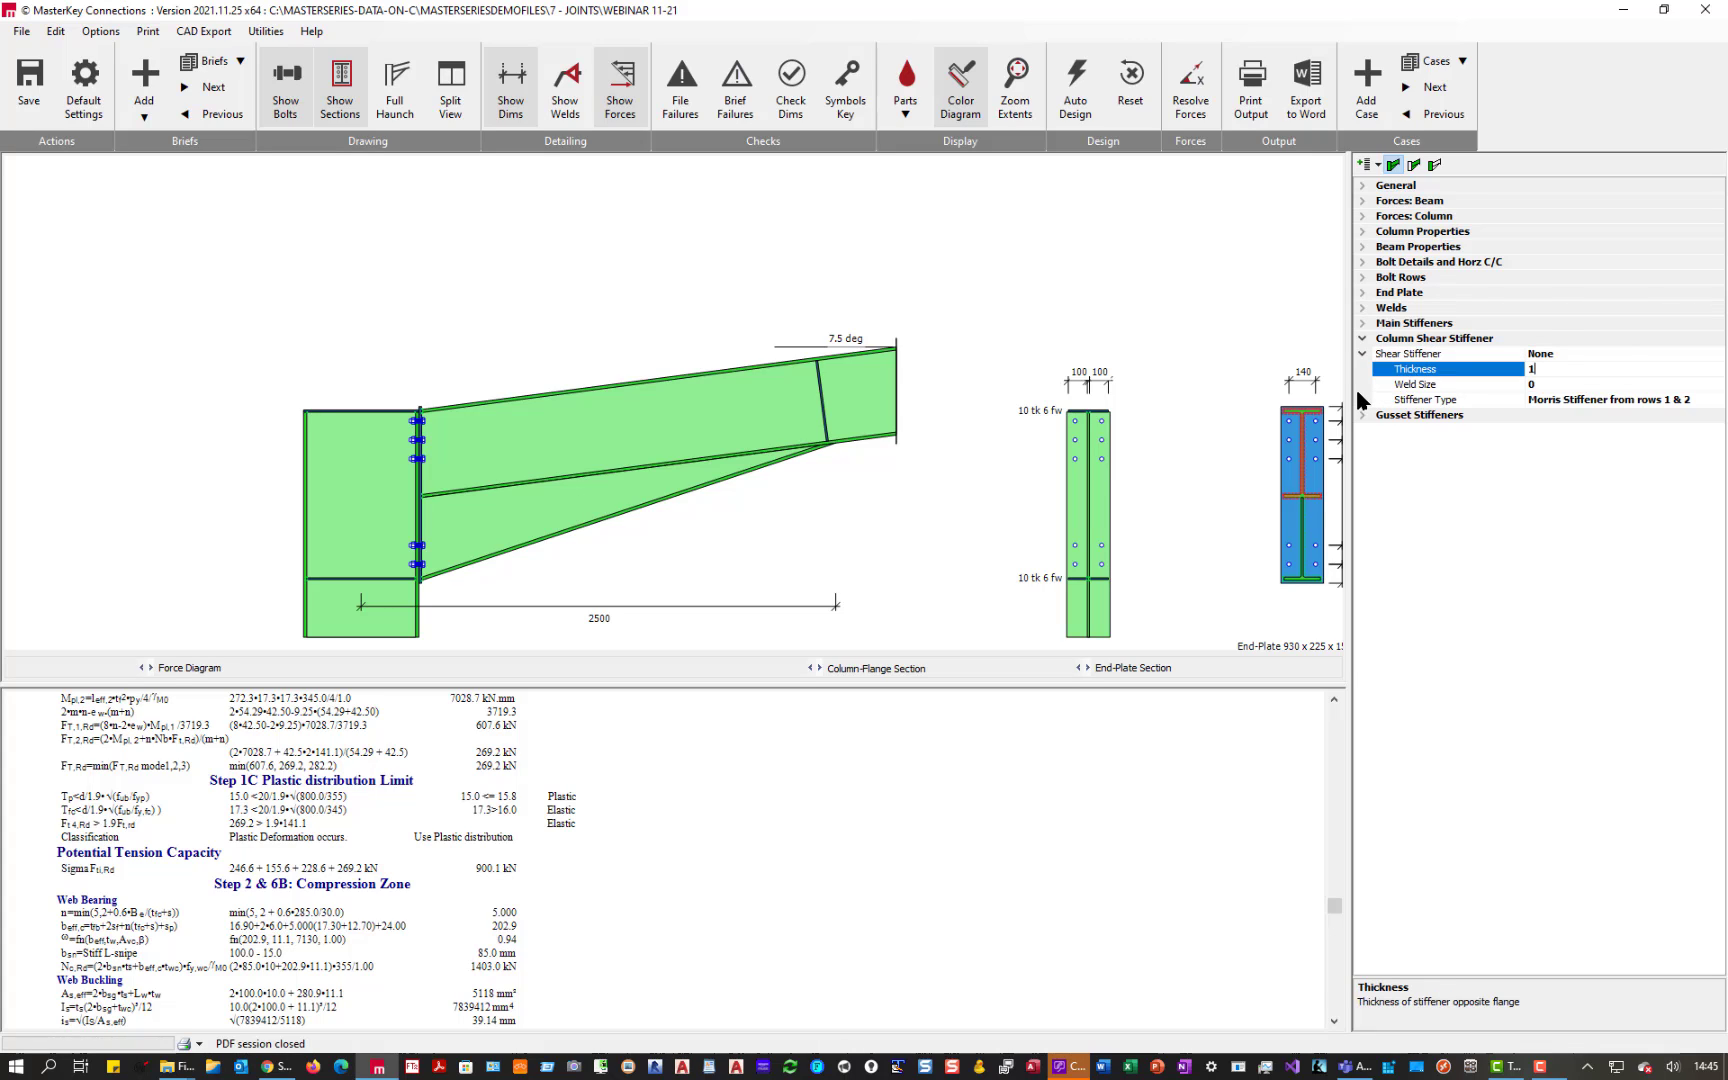
type("0")
key("Return")
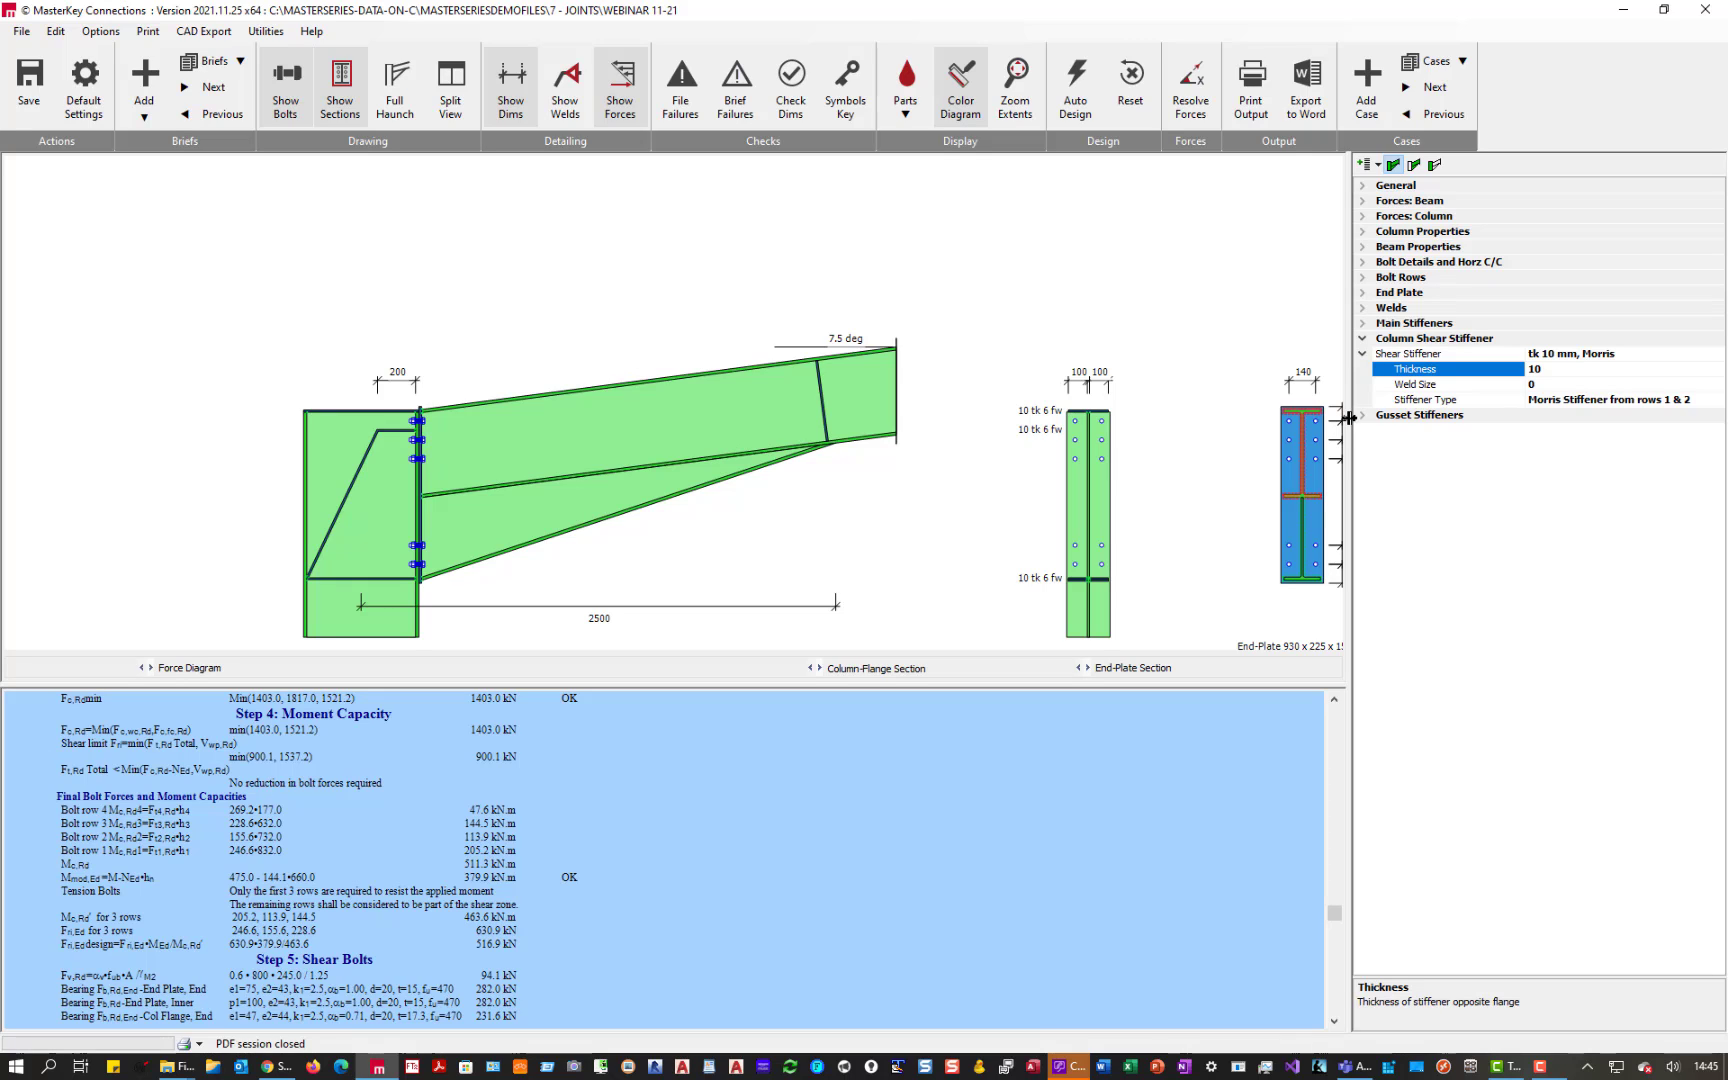
- Try Morris Stiffener from top flange, then set the type to Morris Stiffener from Rows 2 & 3
left_click(1409, 402)
left_click(1716, 401)
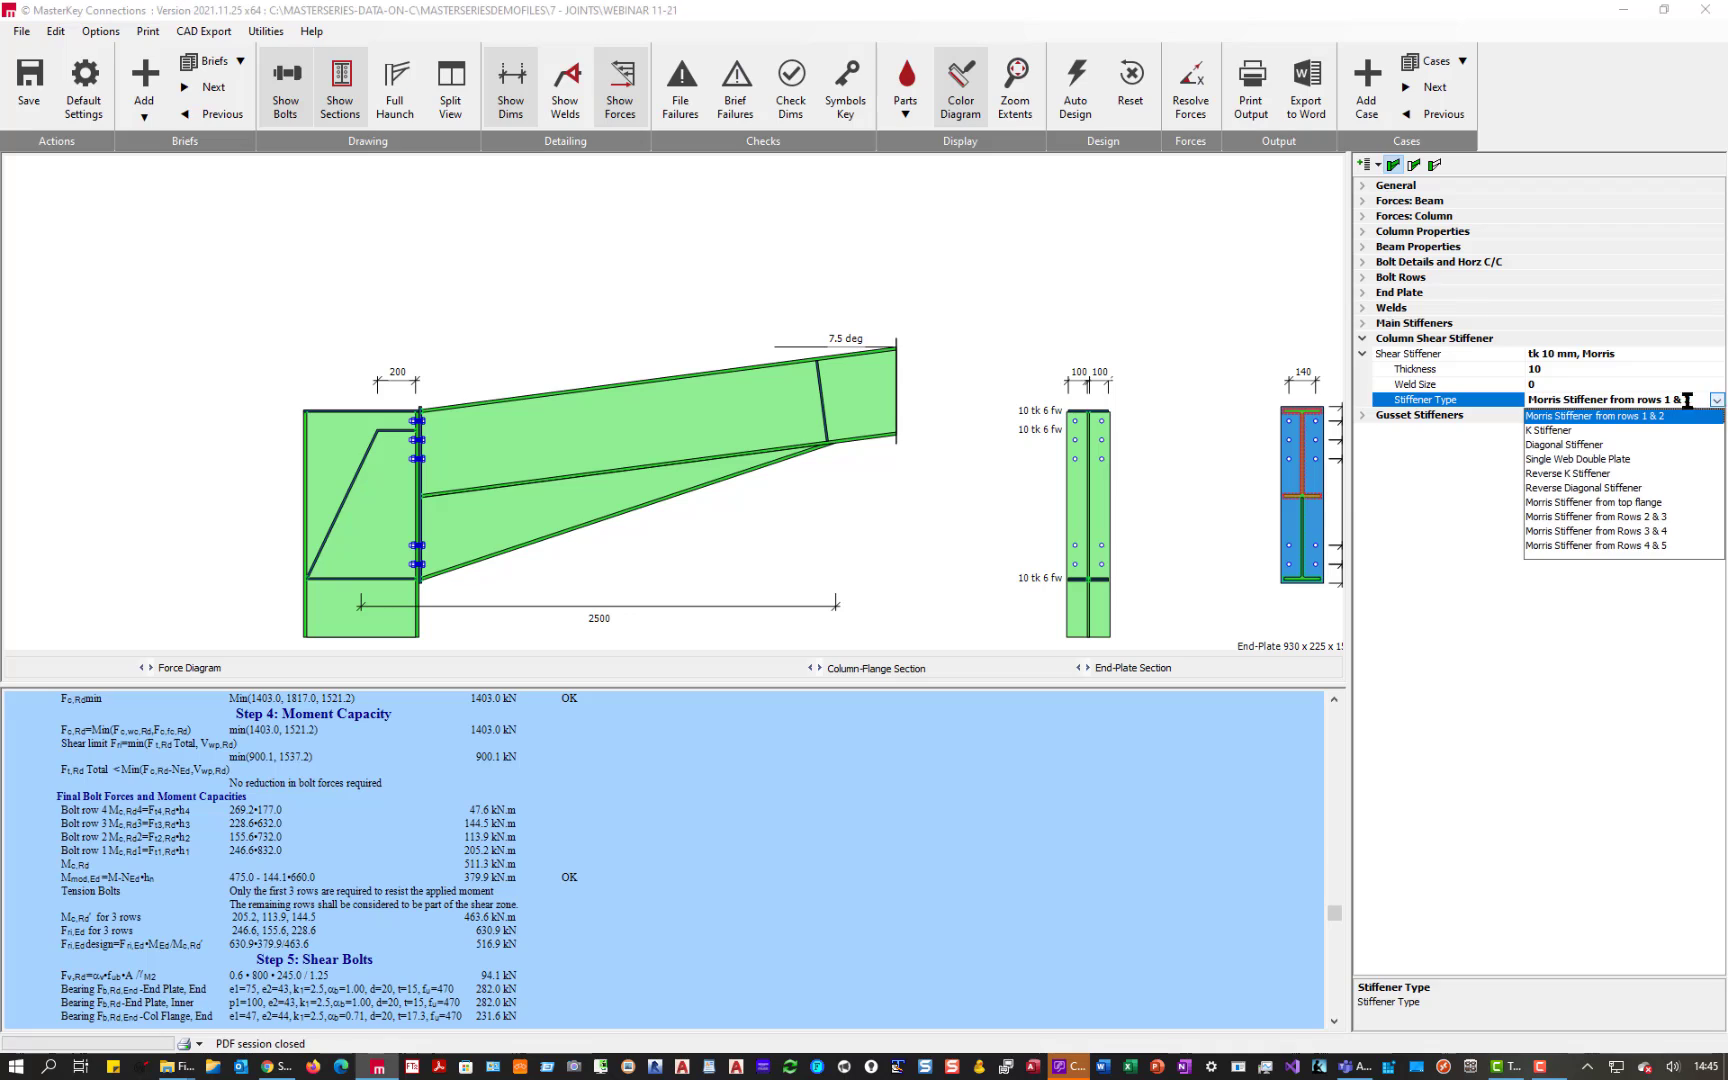
left_click(1568, 503)
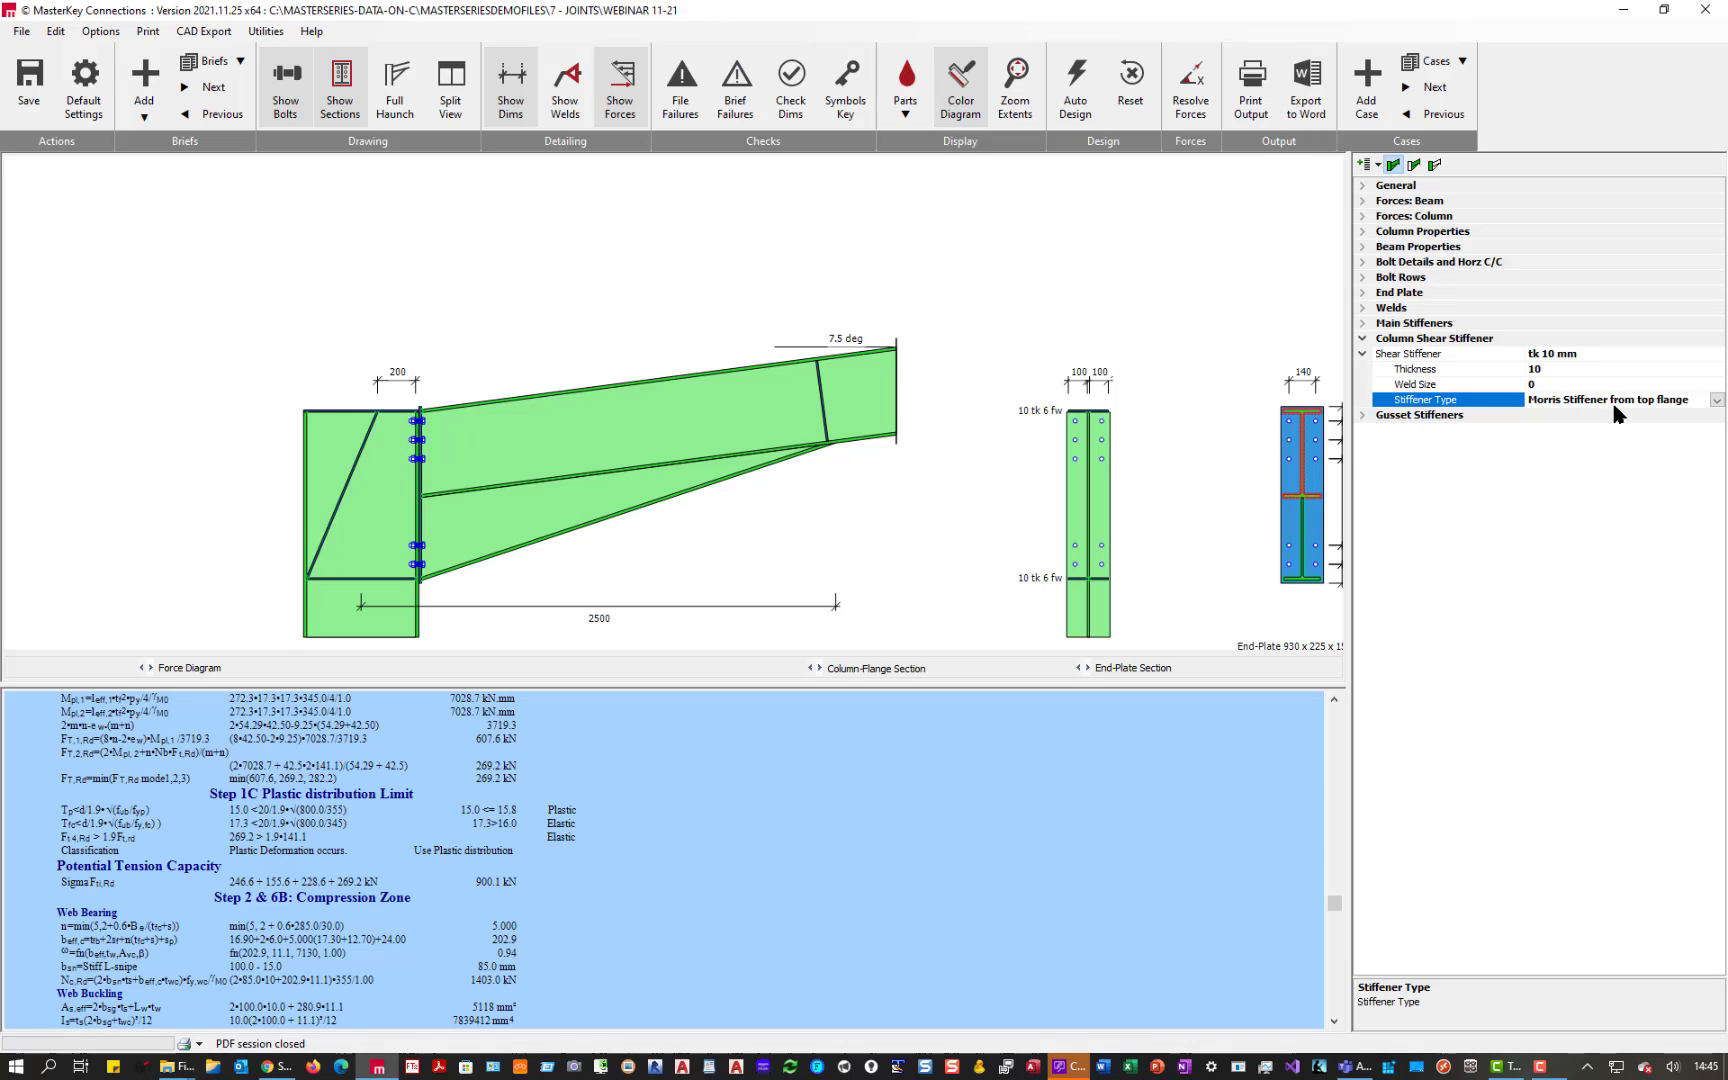
left_click(1716, 400)
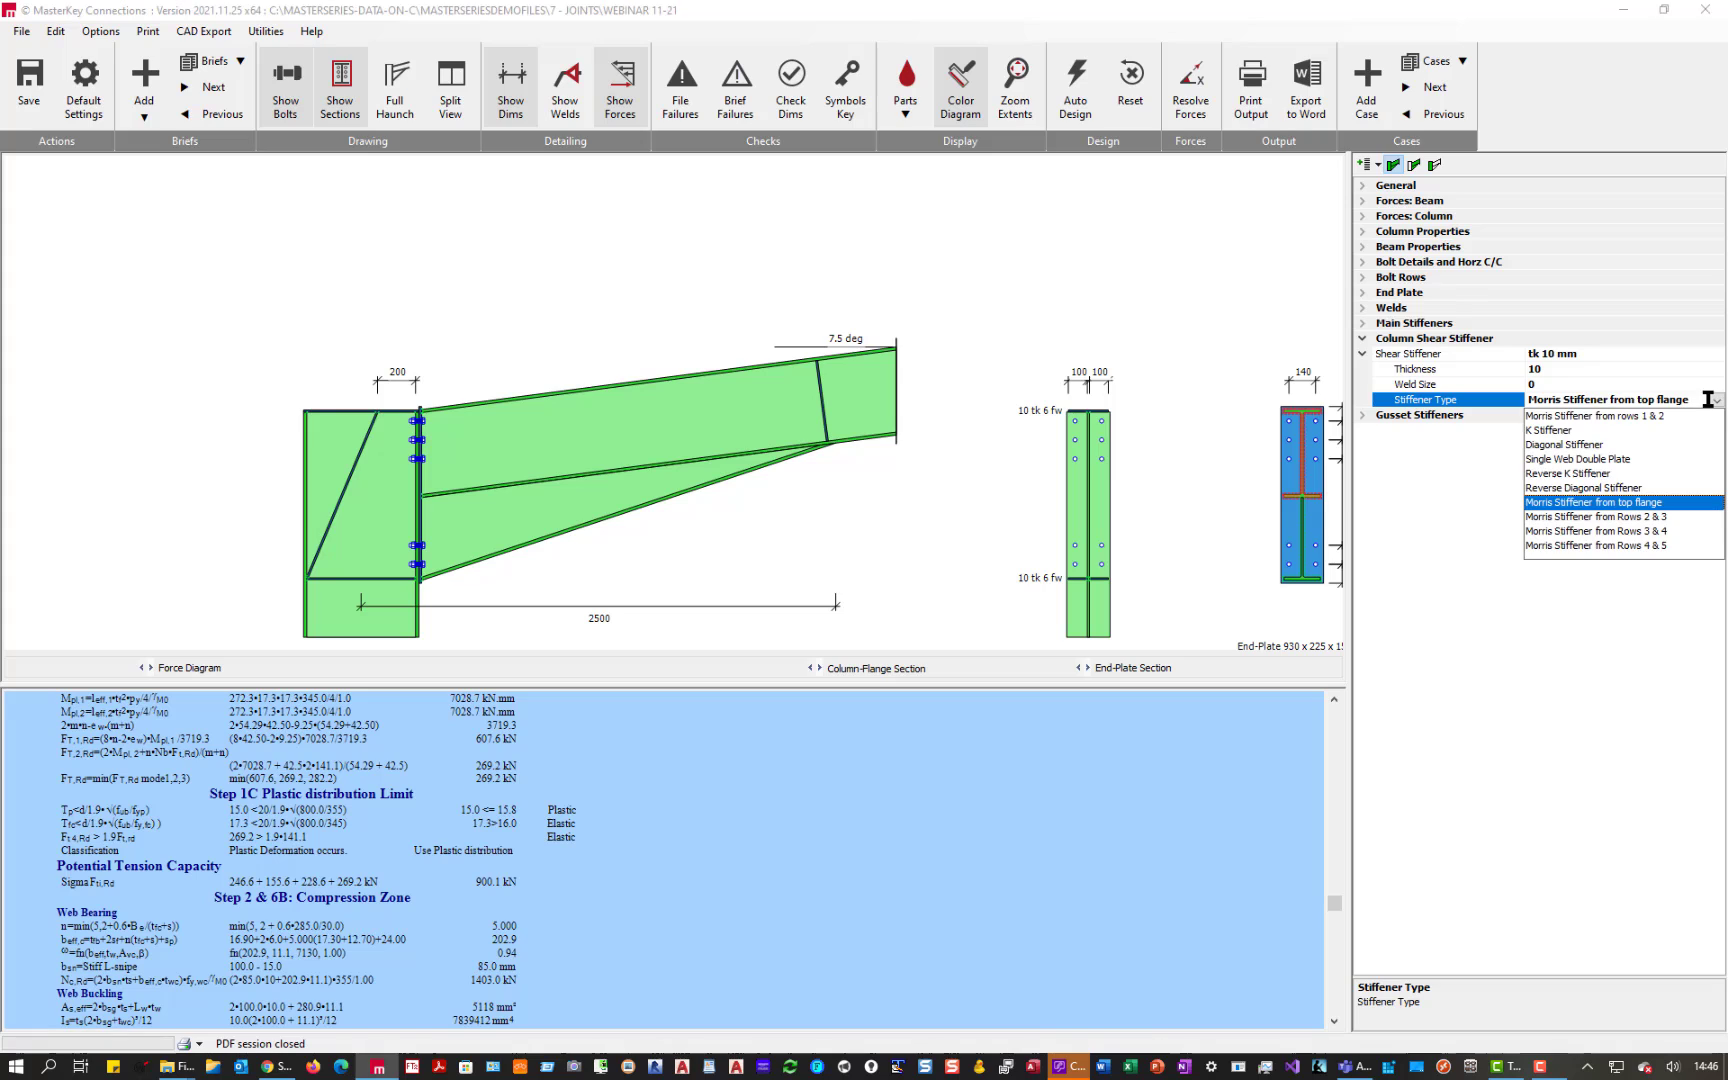
left_click(1573, 517)
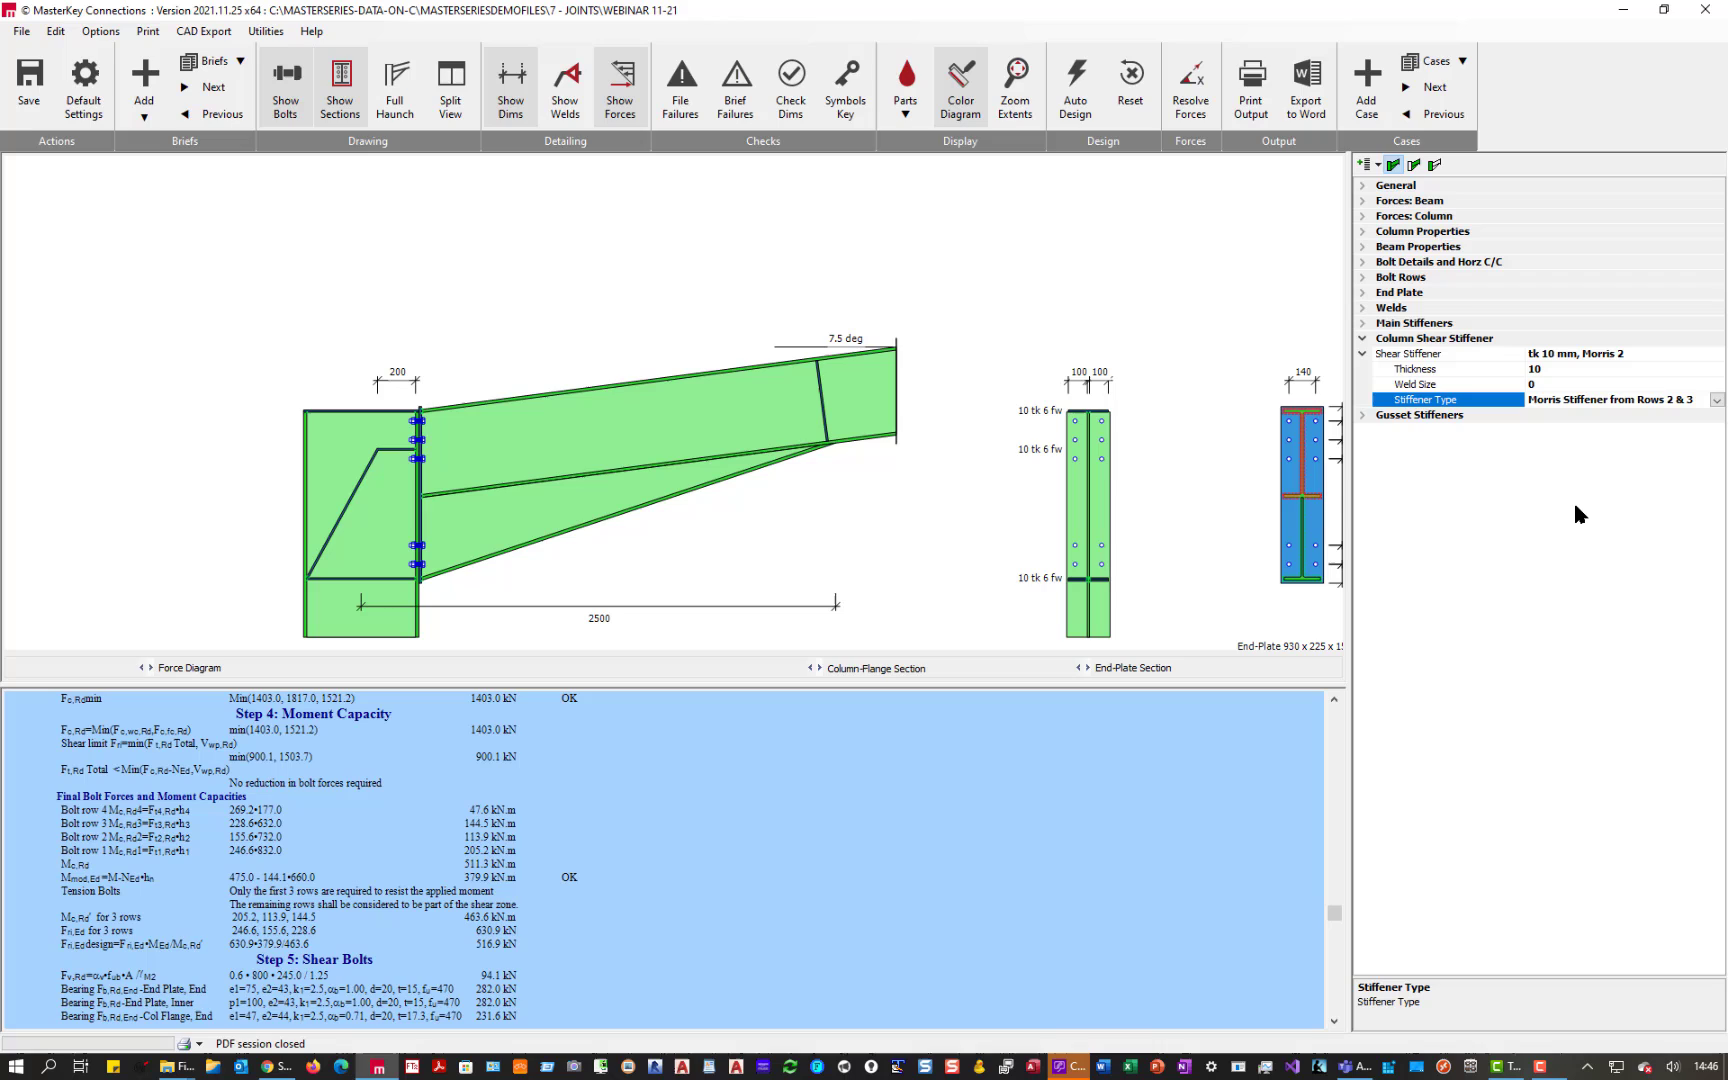
left_click(1716, 400)
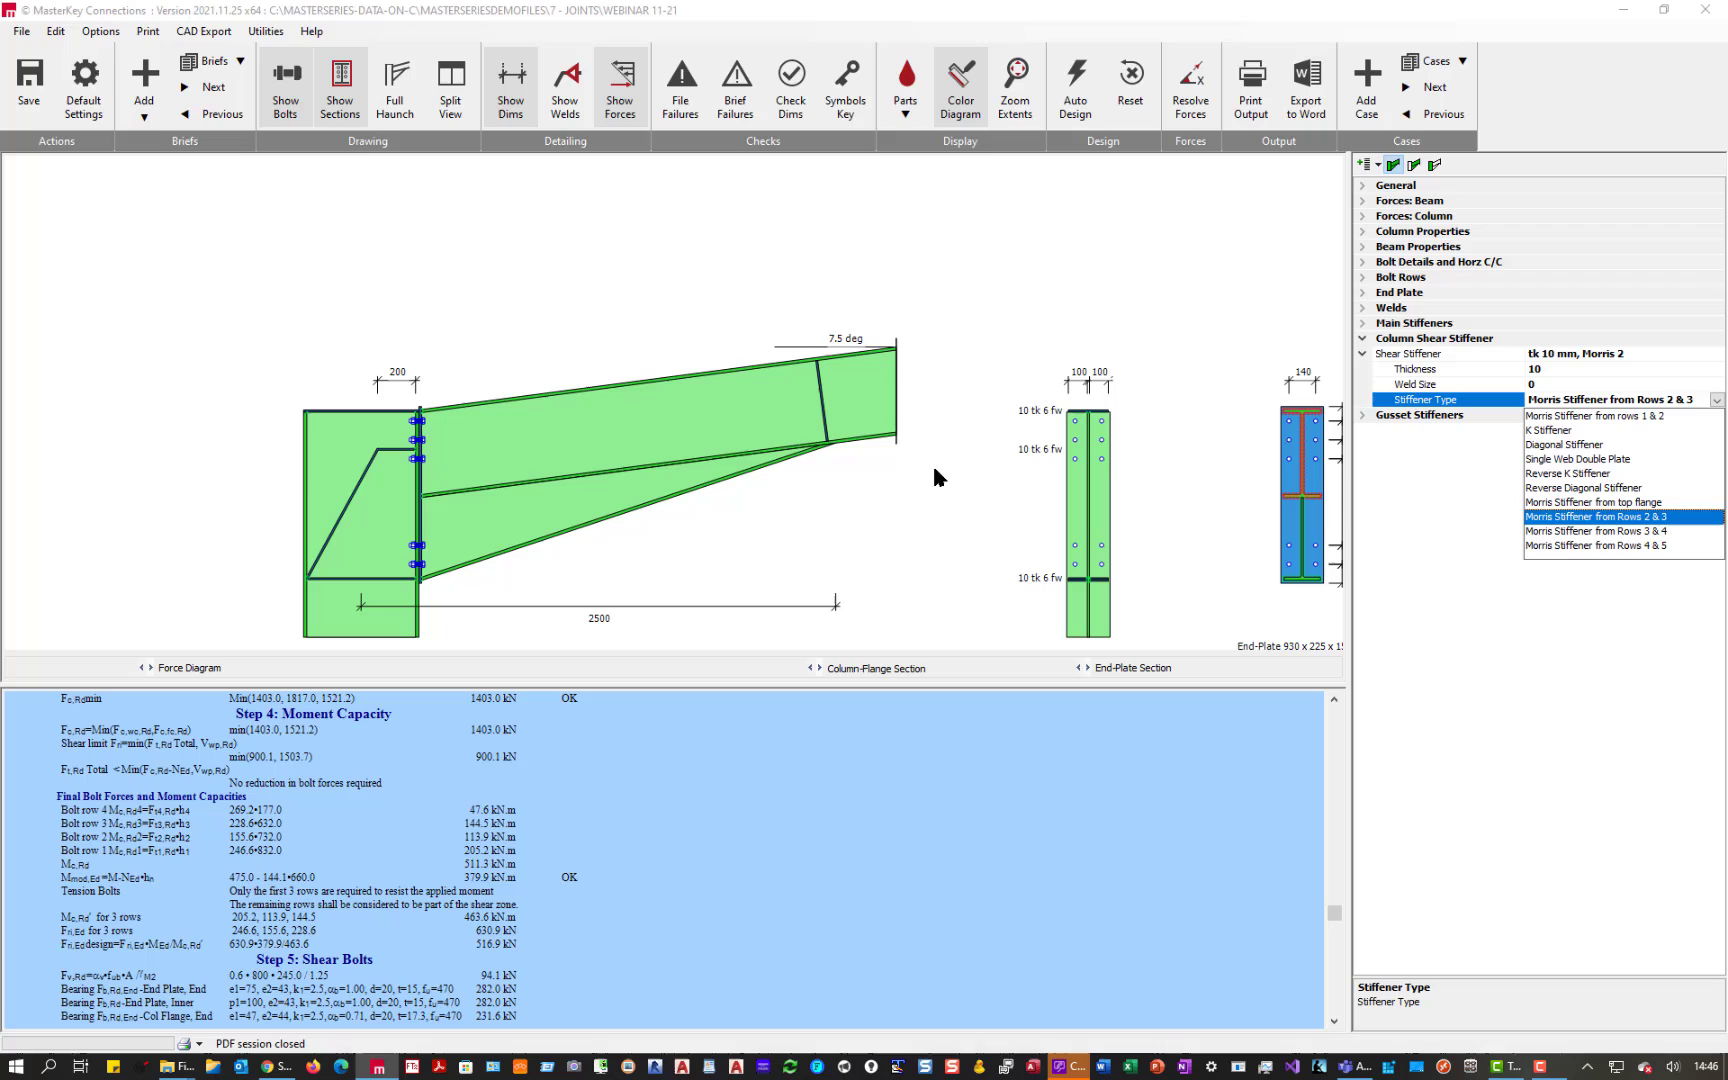
- Switch the column shear stiffener to a K Stiffener, then to a Reverse K Stiffener
left_click(1552, 431)
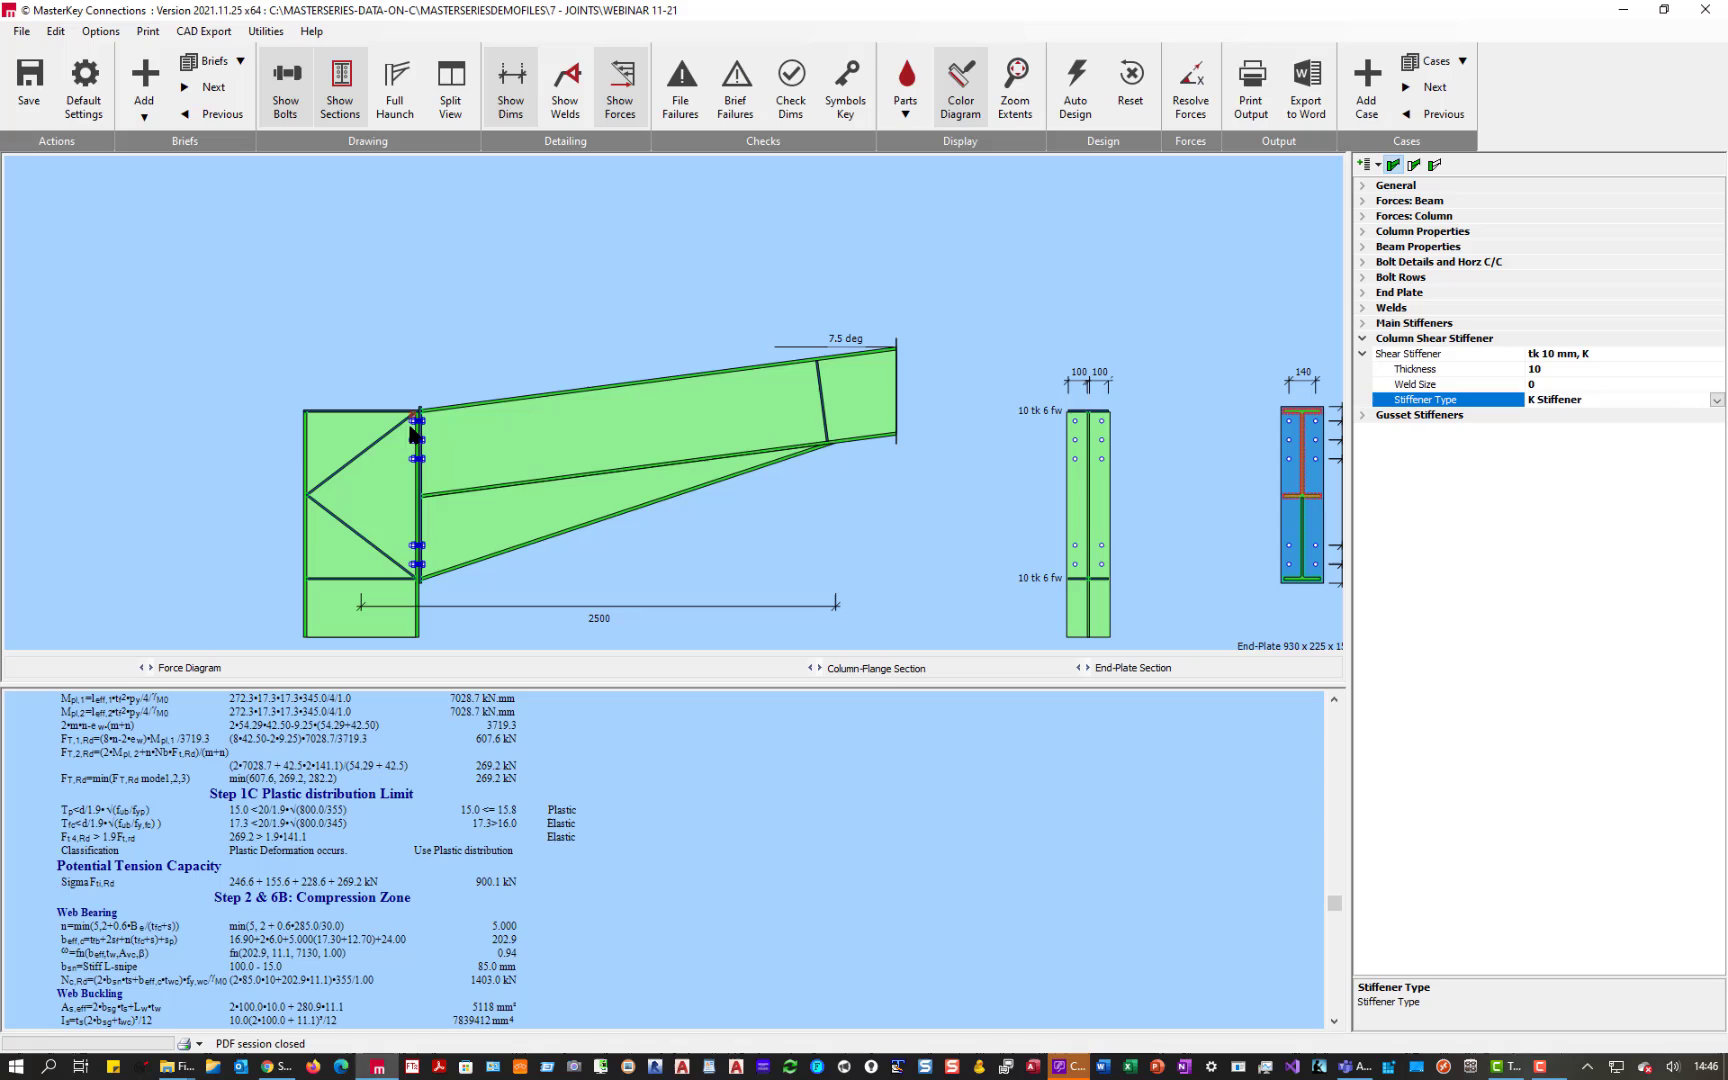
scroll(413, 433, "up", 3)
scroll(419, 398, "down", 1)
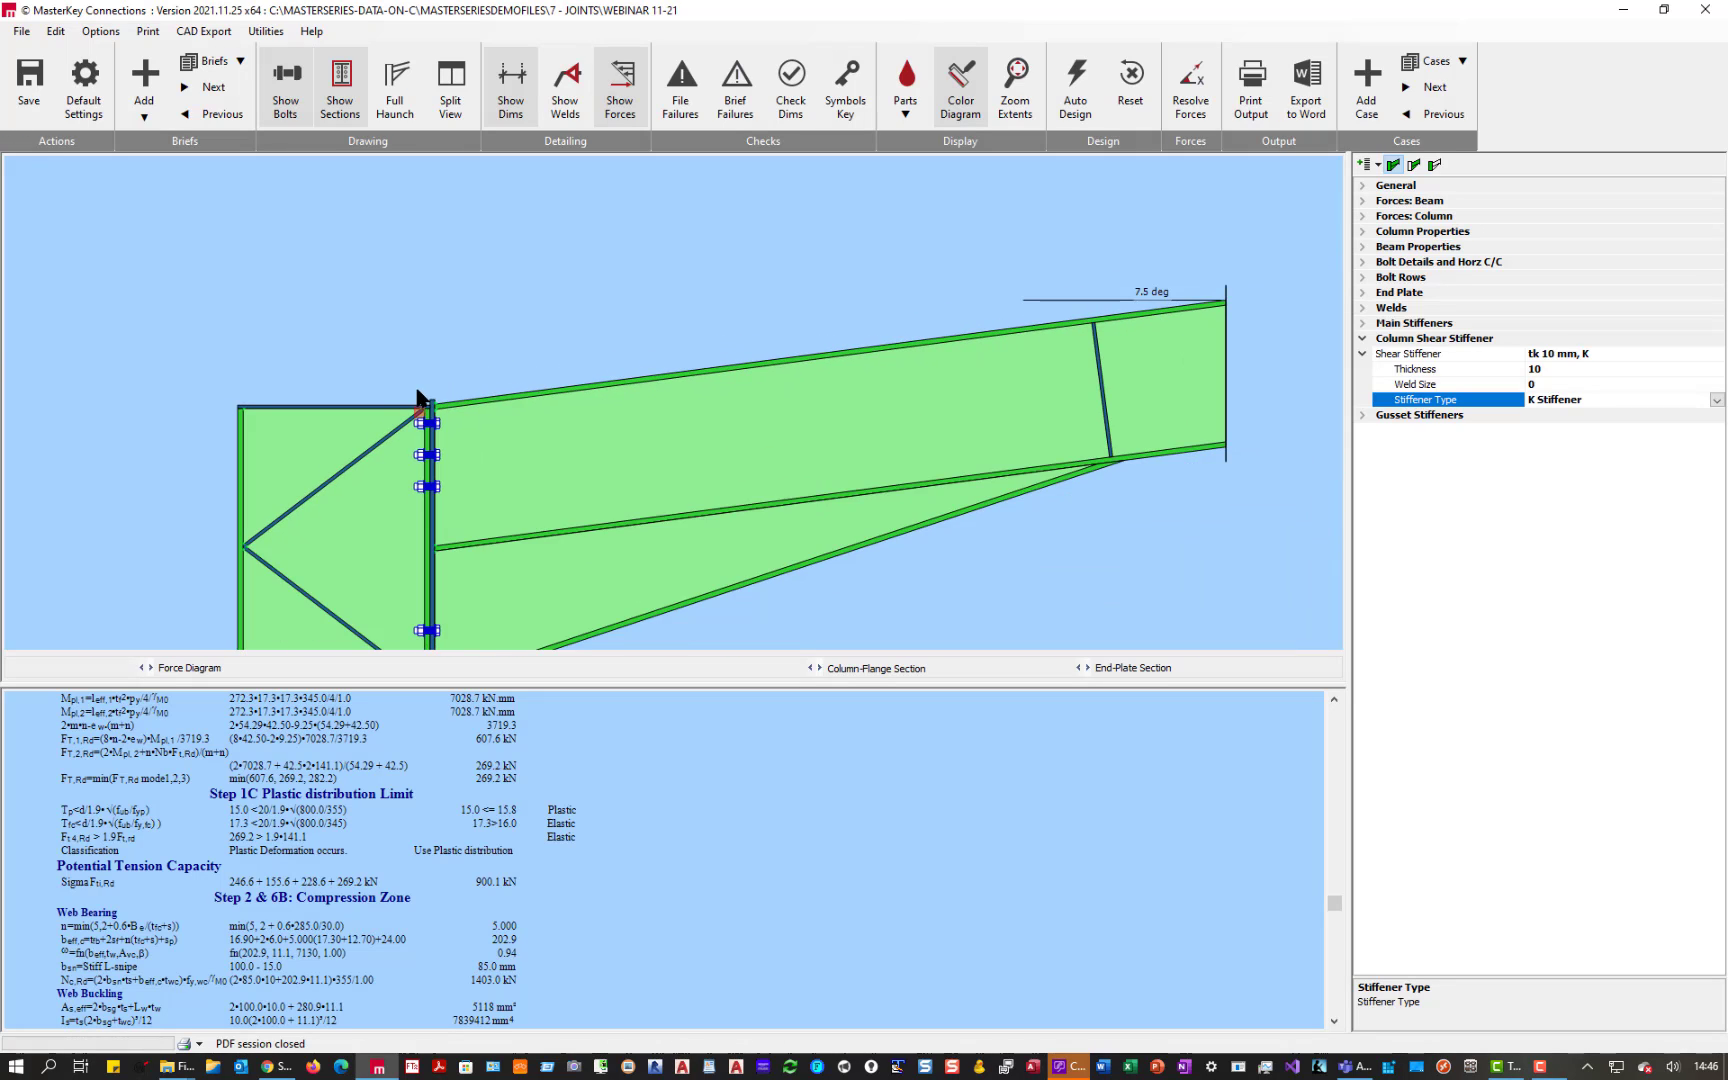
scroll(418, 397, "down", 1)
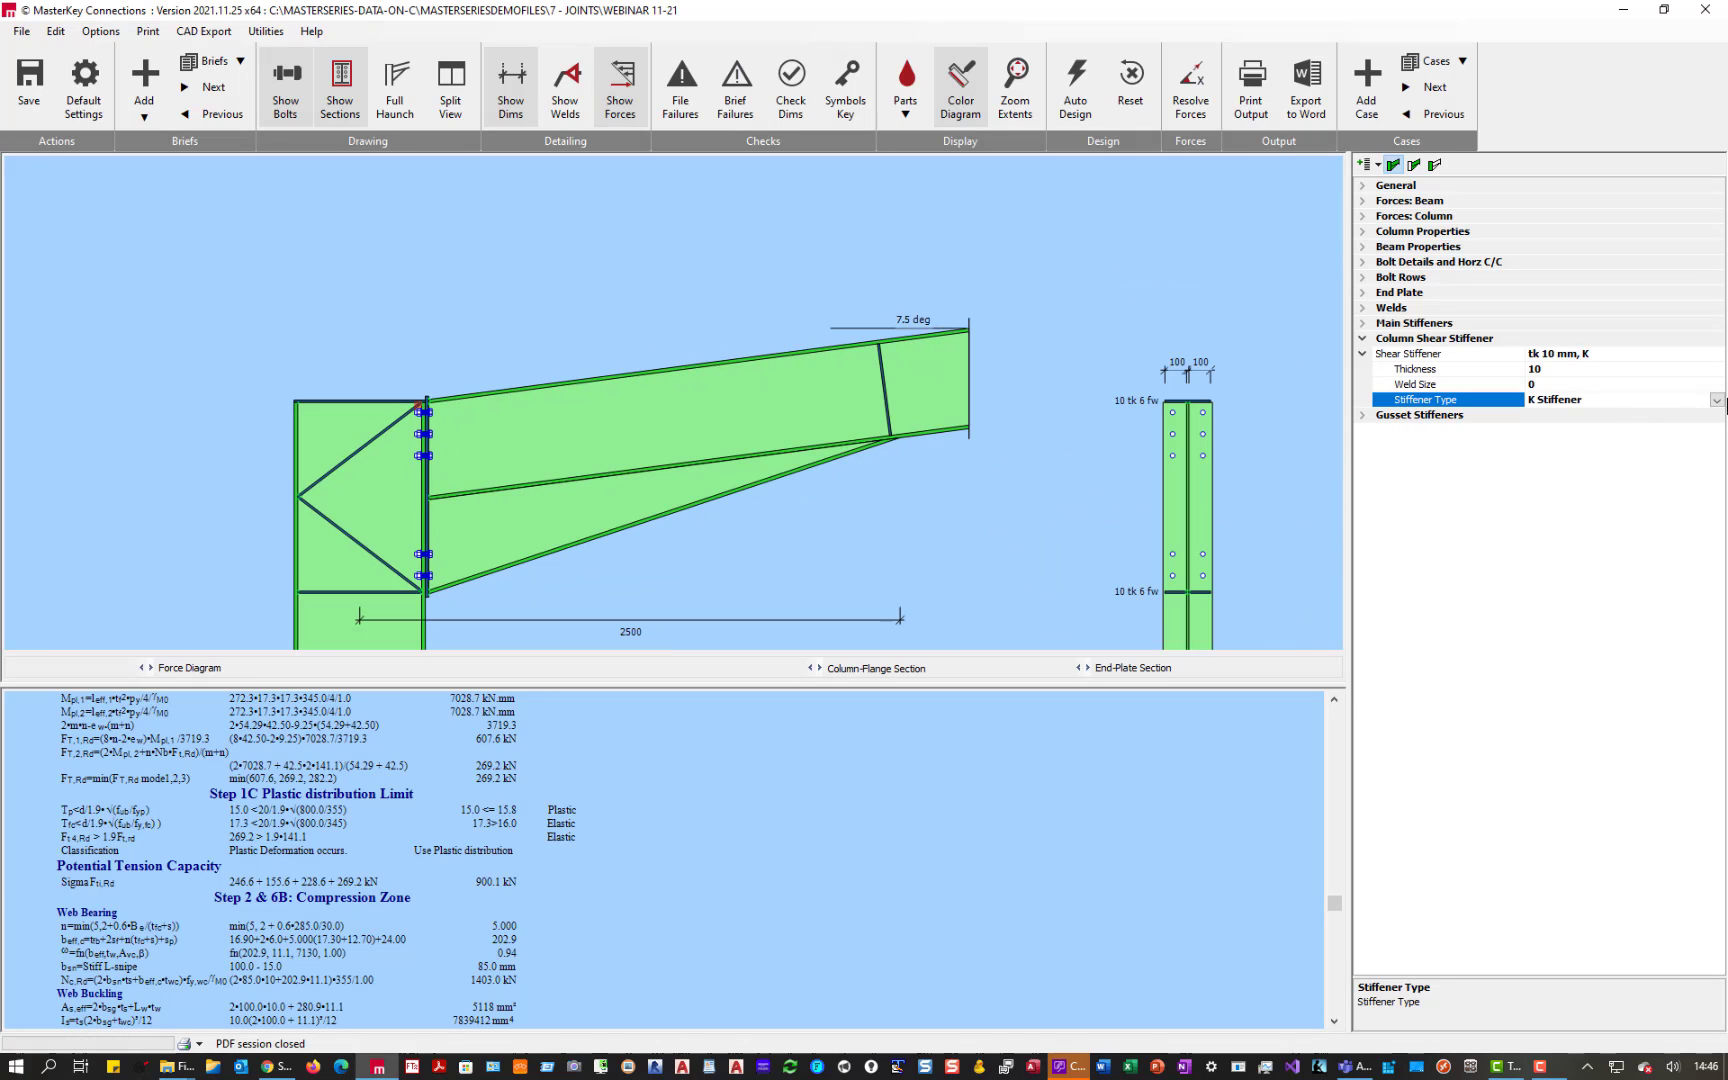
left_click(1716, 400)
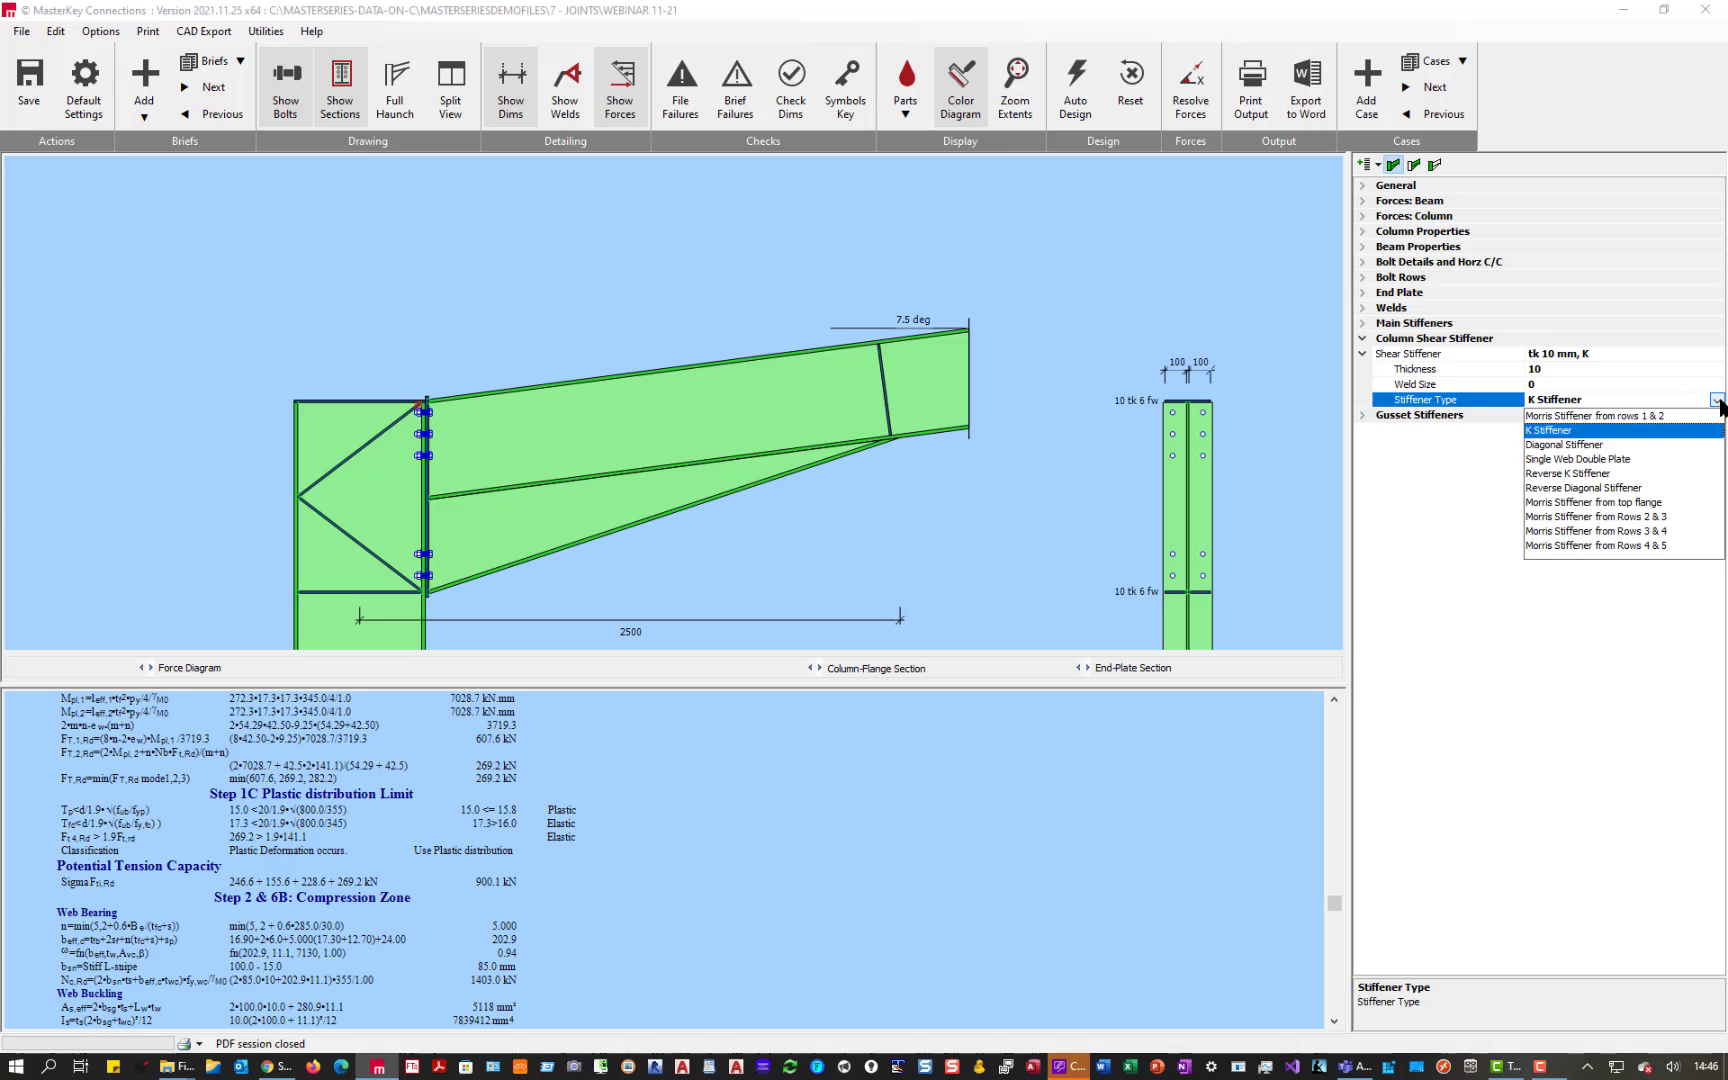
left_click(1561, 474)
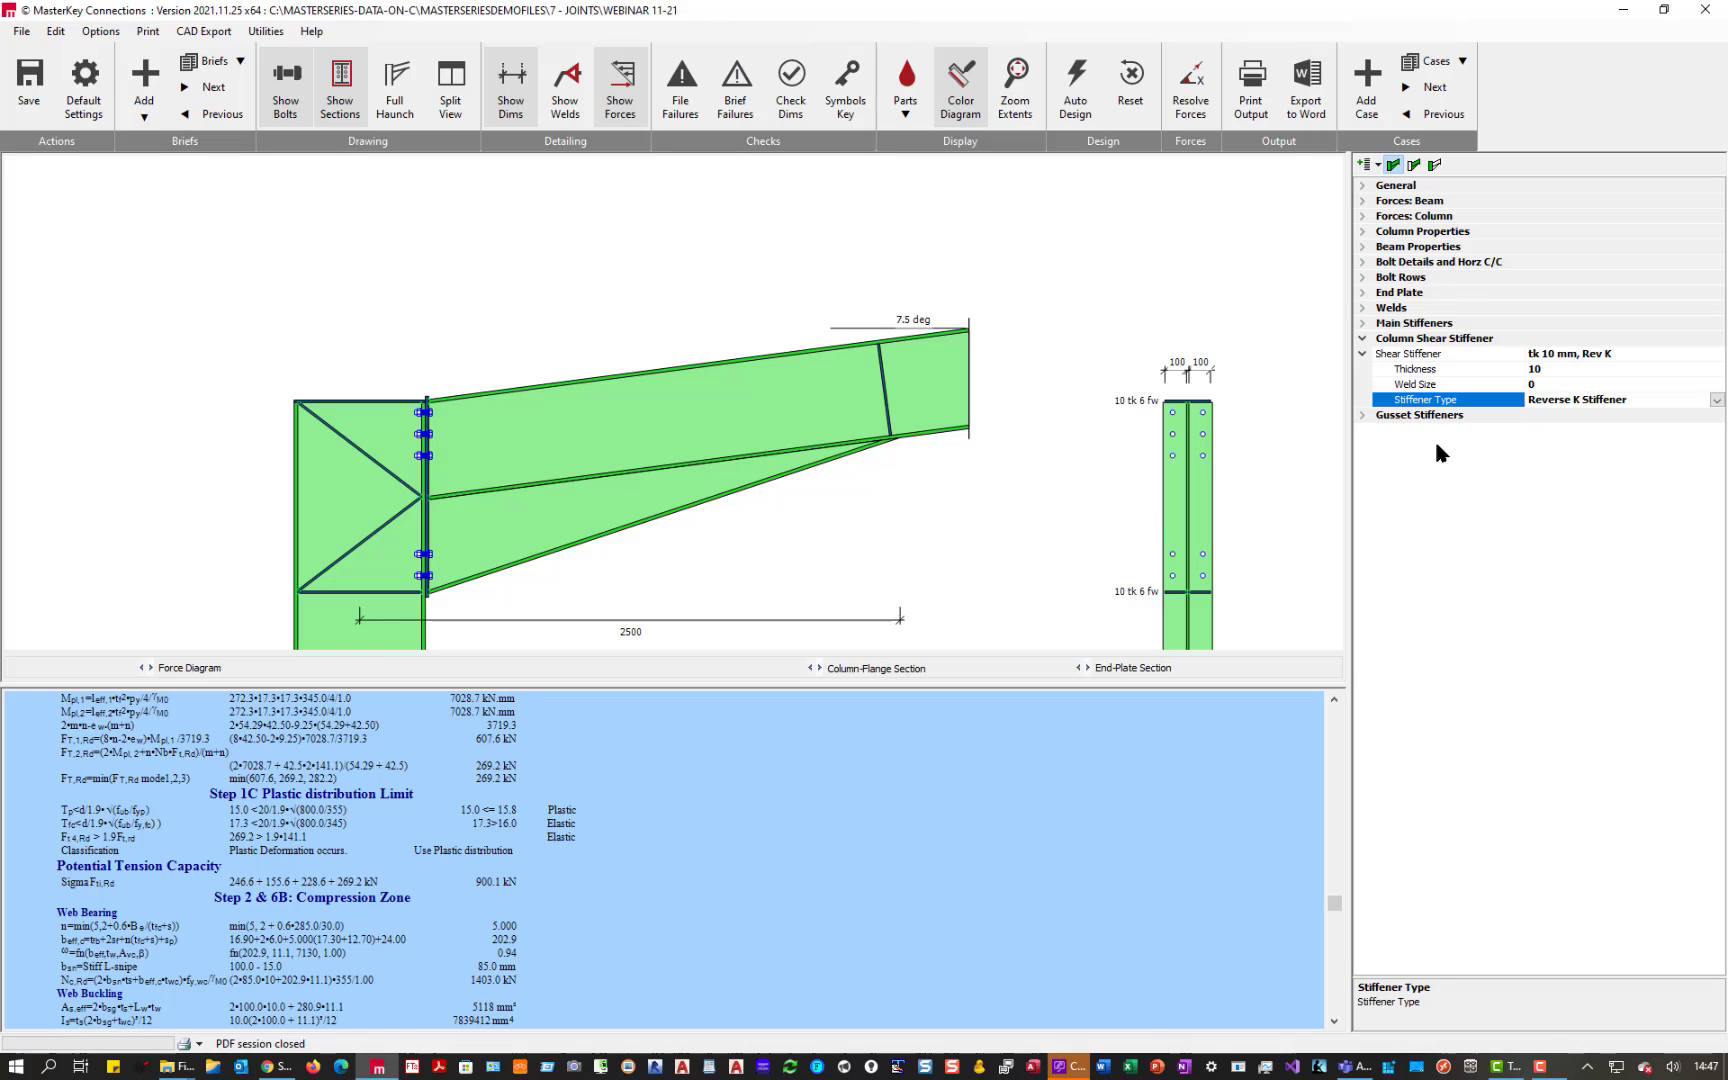
- Try a Diagonal Stiffener, then finish on Reverse Diagonal Stiffener
left_click(1716, 400)
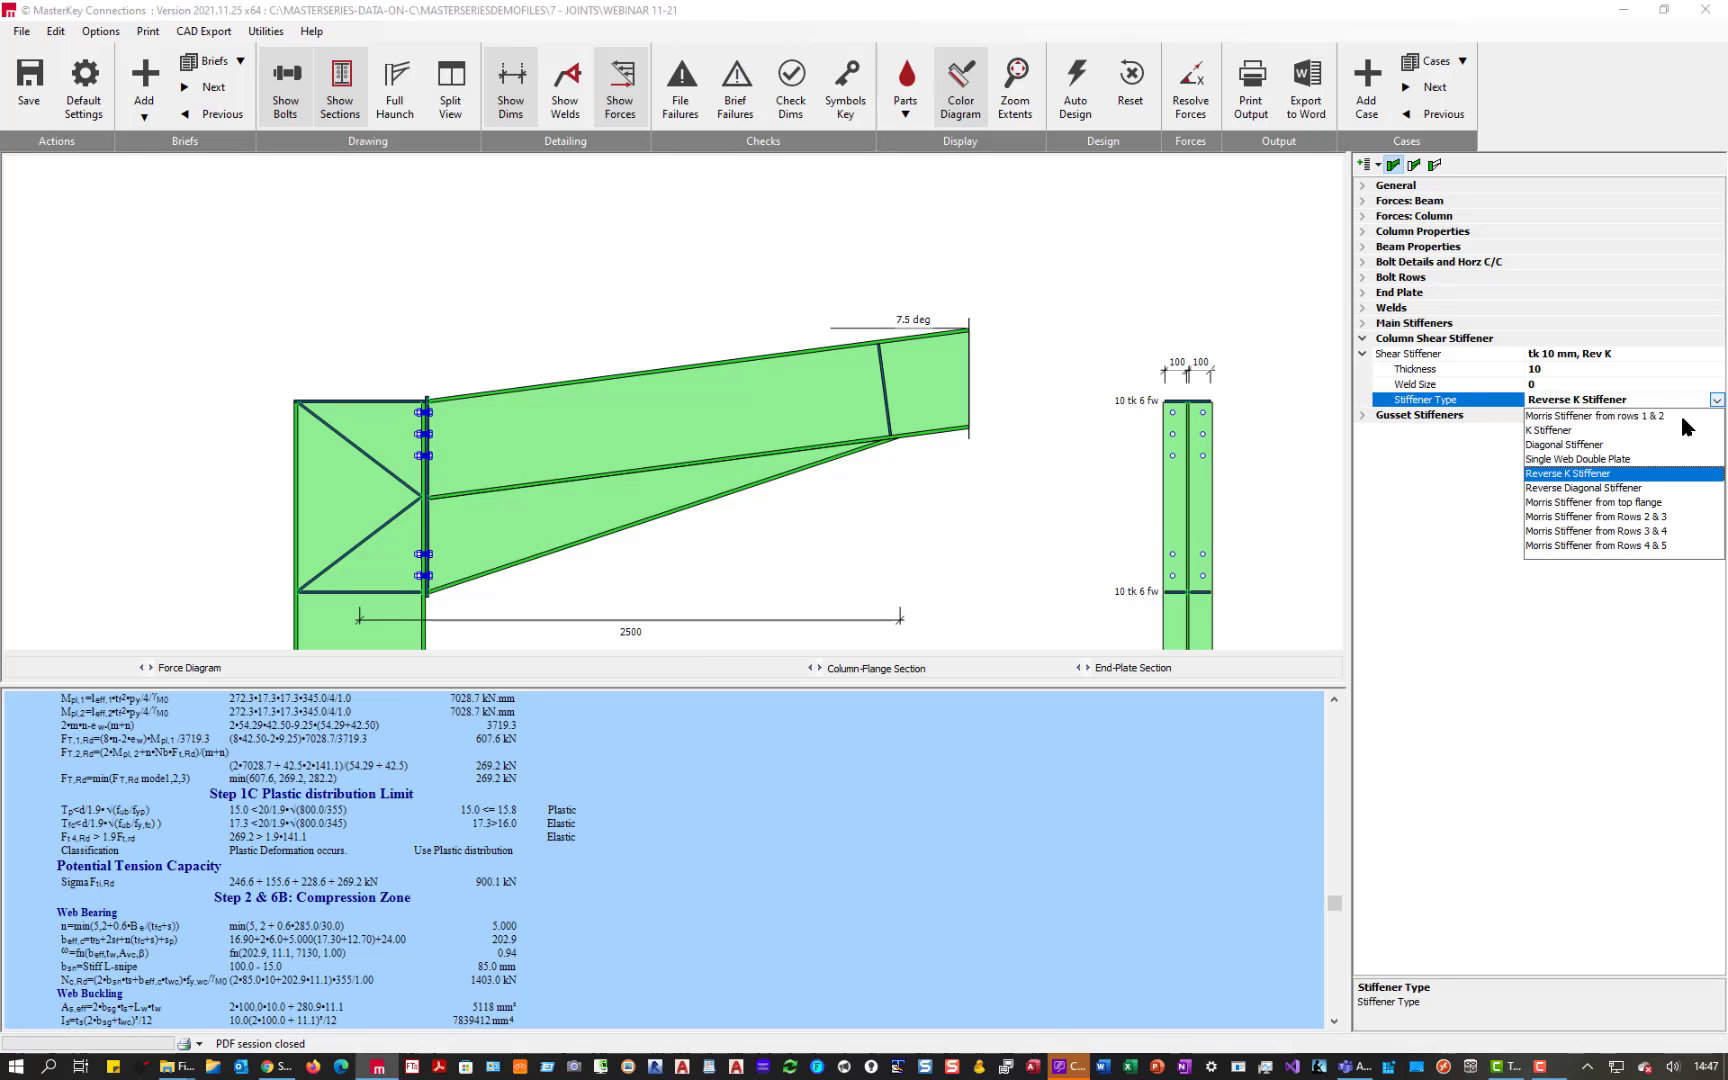
left_click(1559, 446)
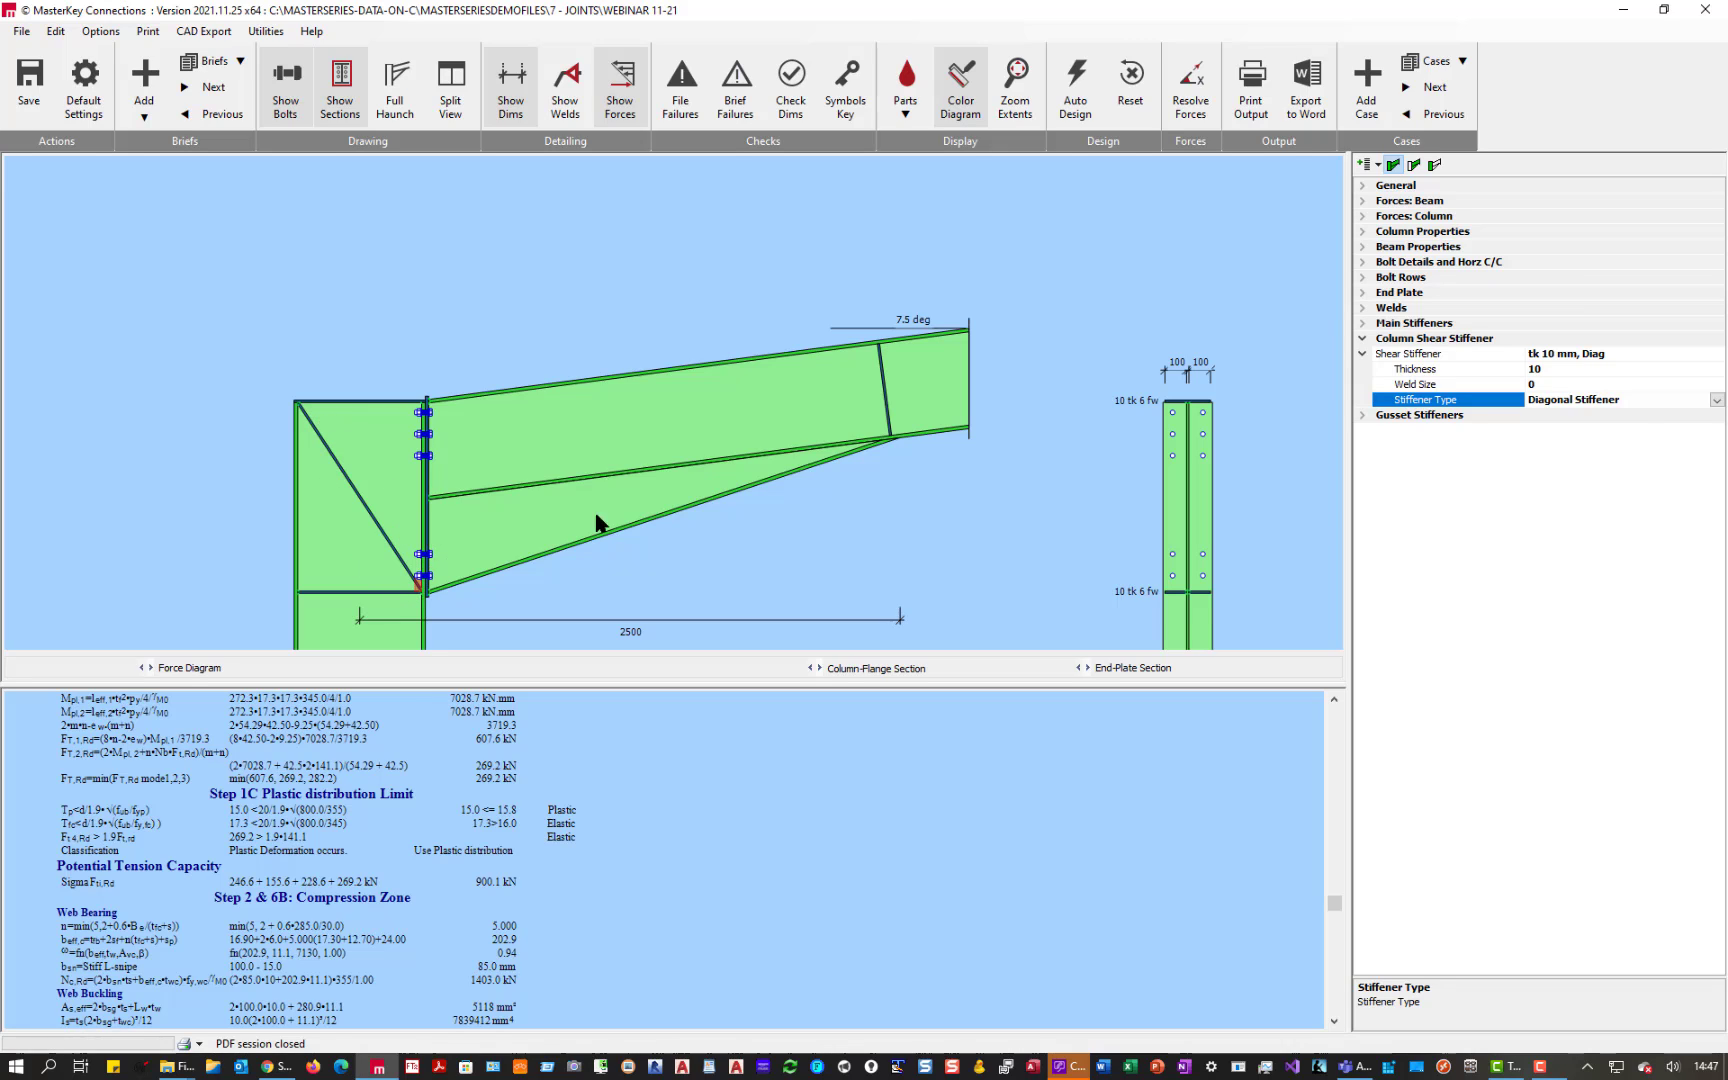
left_click(1716, 400)
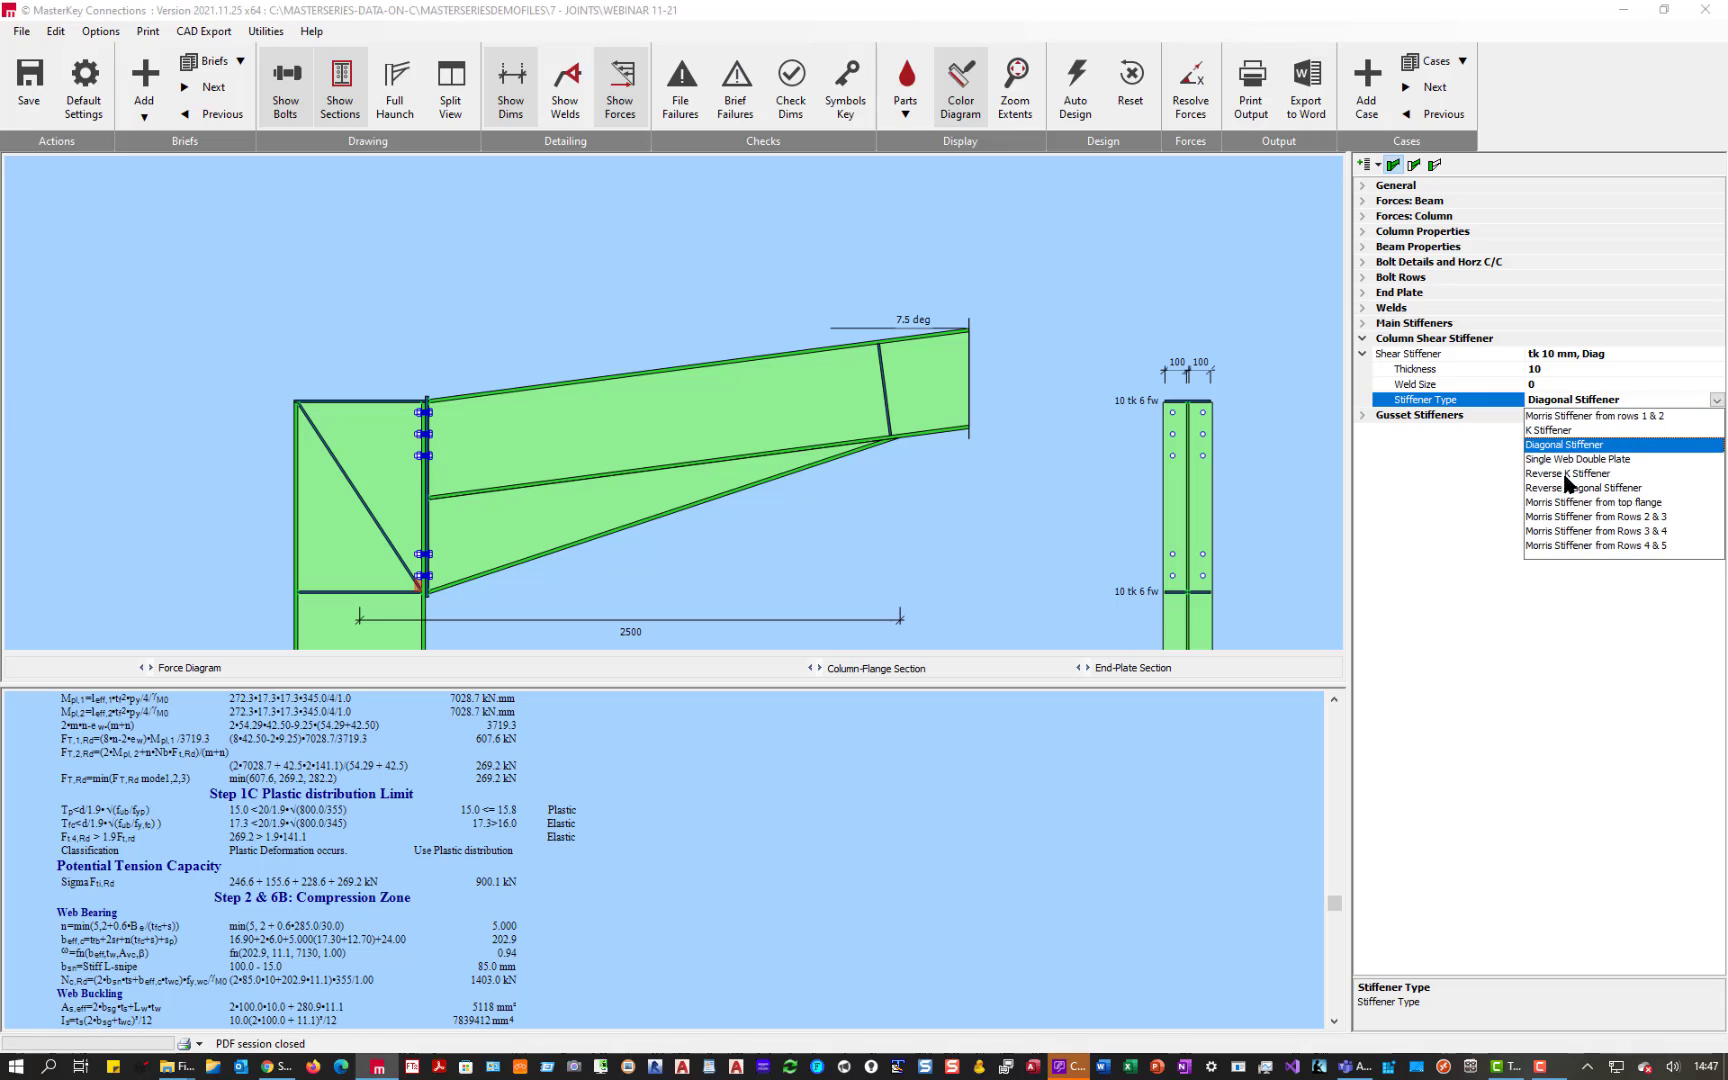
left_click(1548, 488)
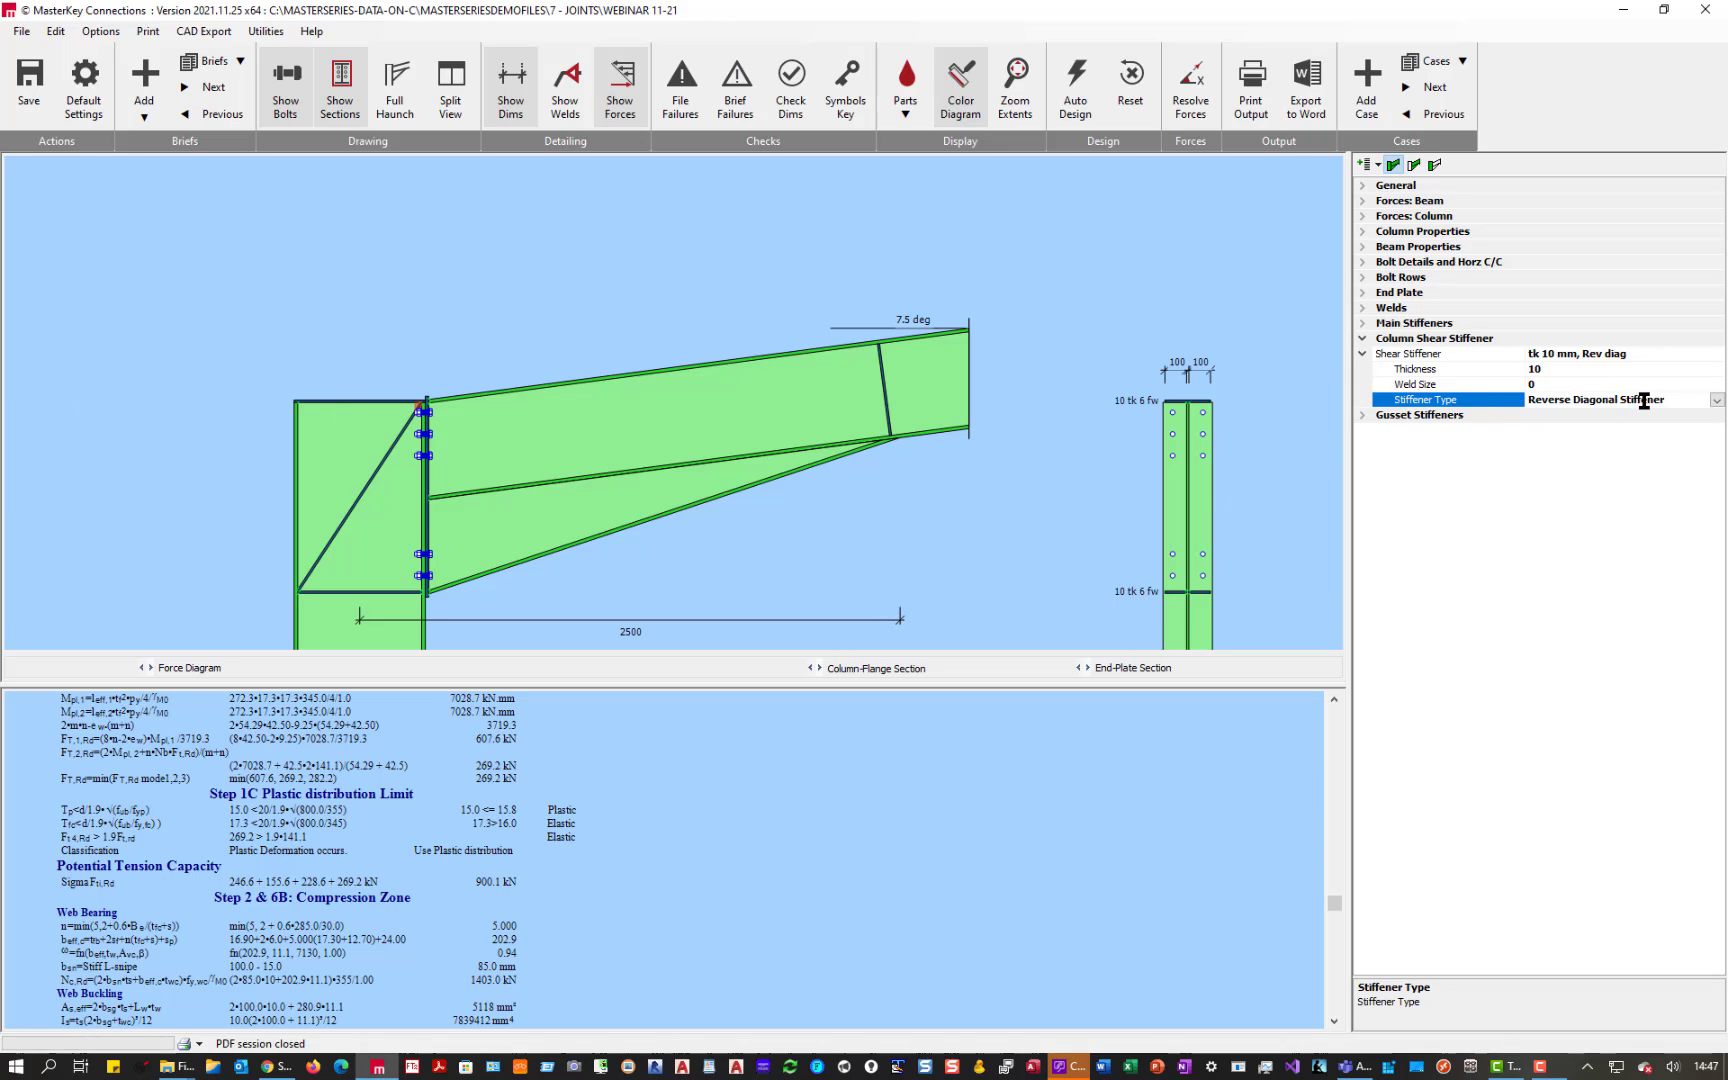
- Change the stiffener type to Single Web Double Plate and inspect the plate and its notes on the drawing
left_click(1713, 401)
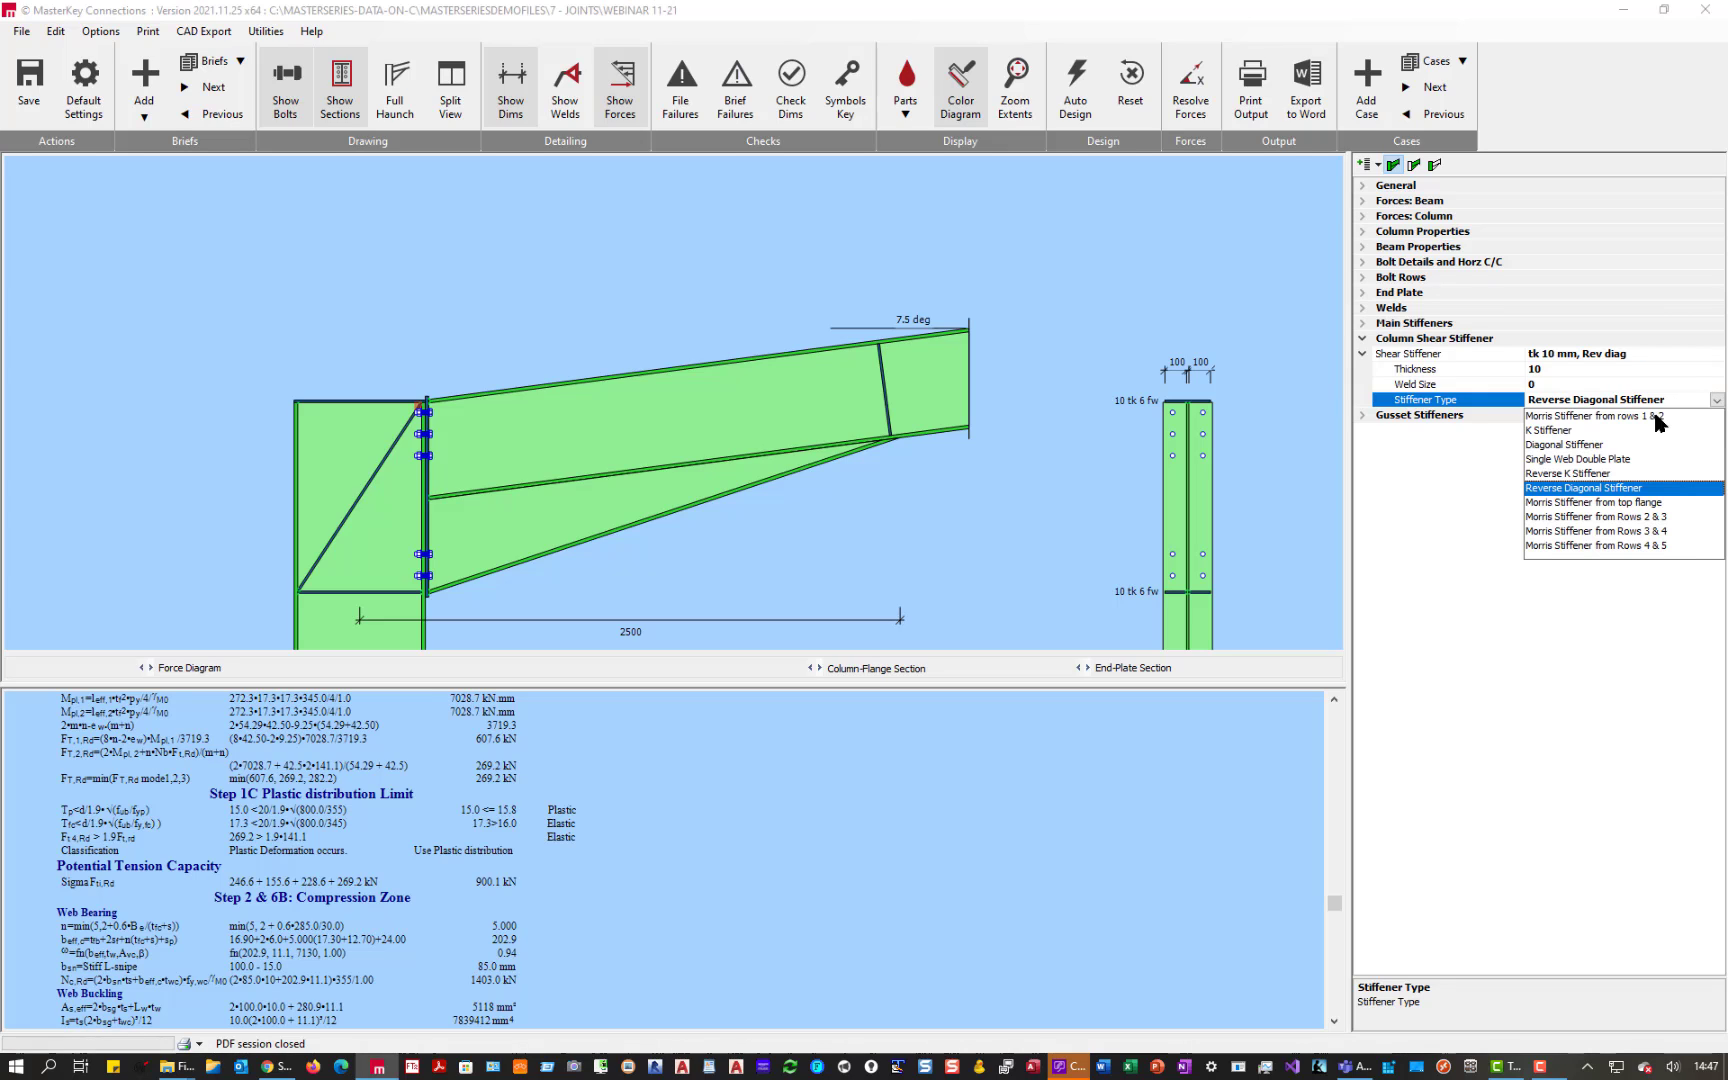
left_click(1567, 459)
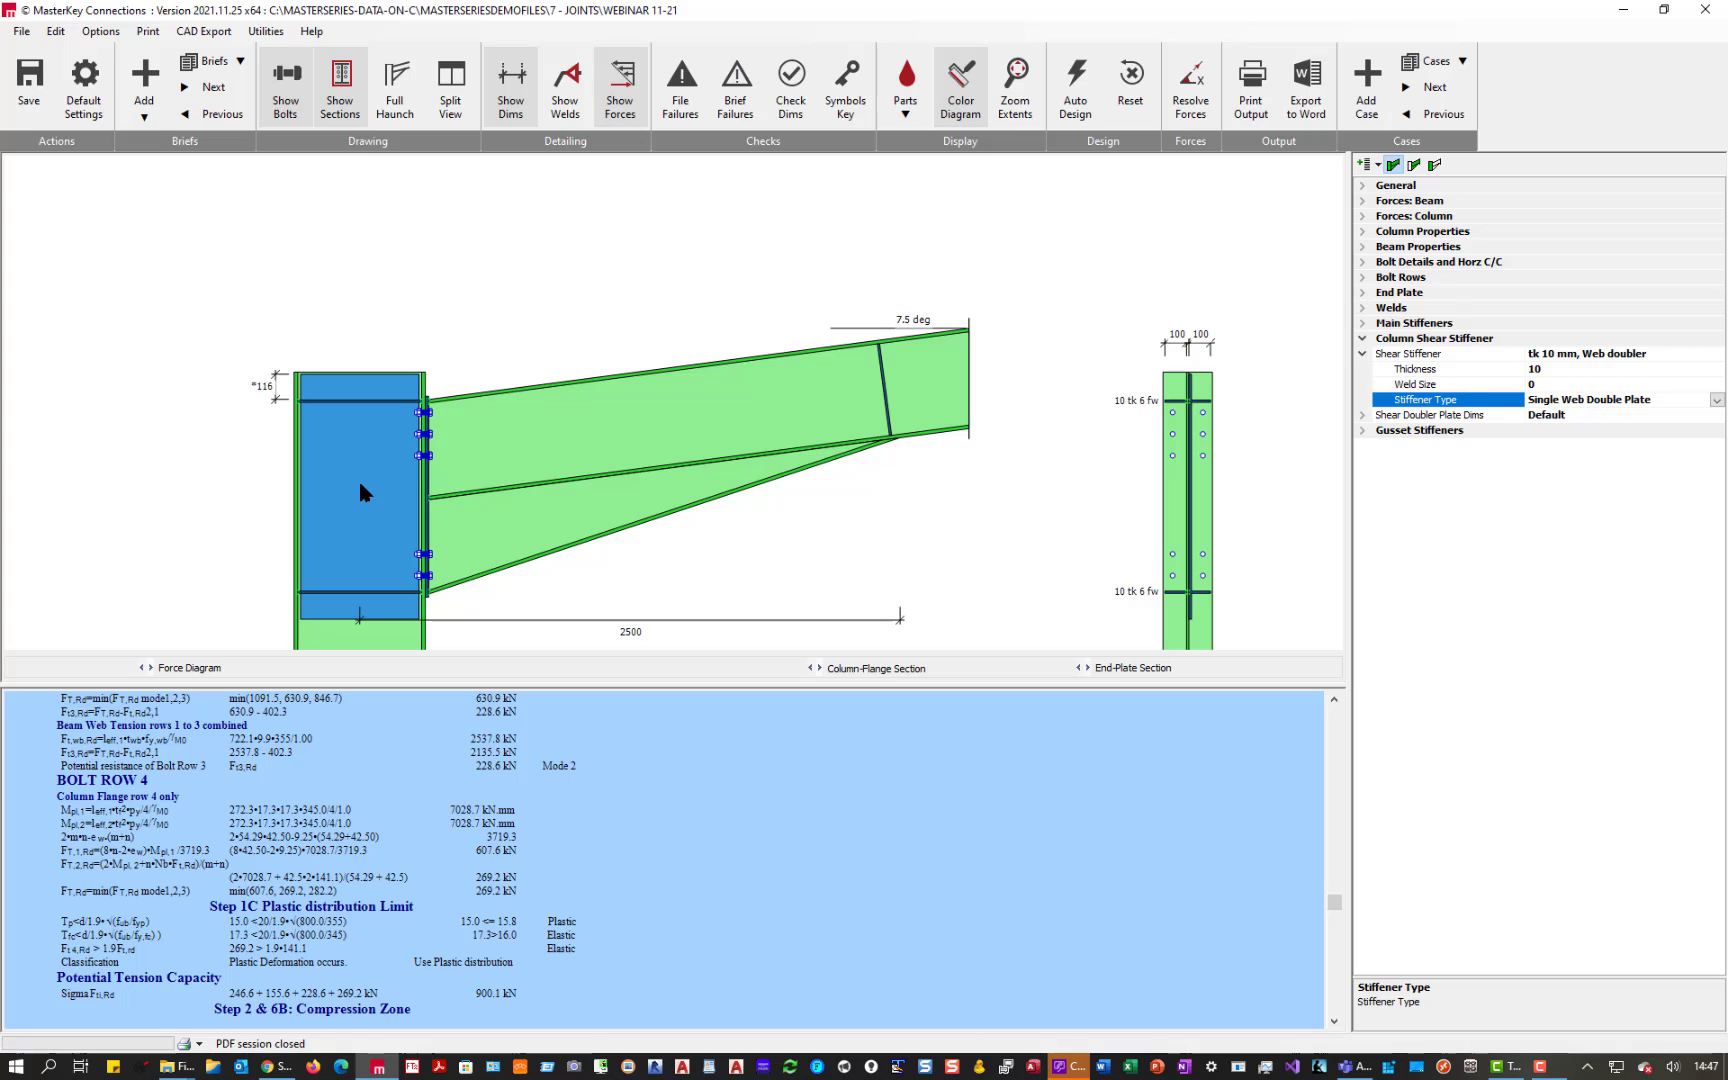
scroll(278, 432, "up", 1)
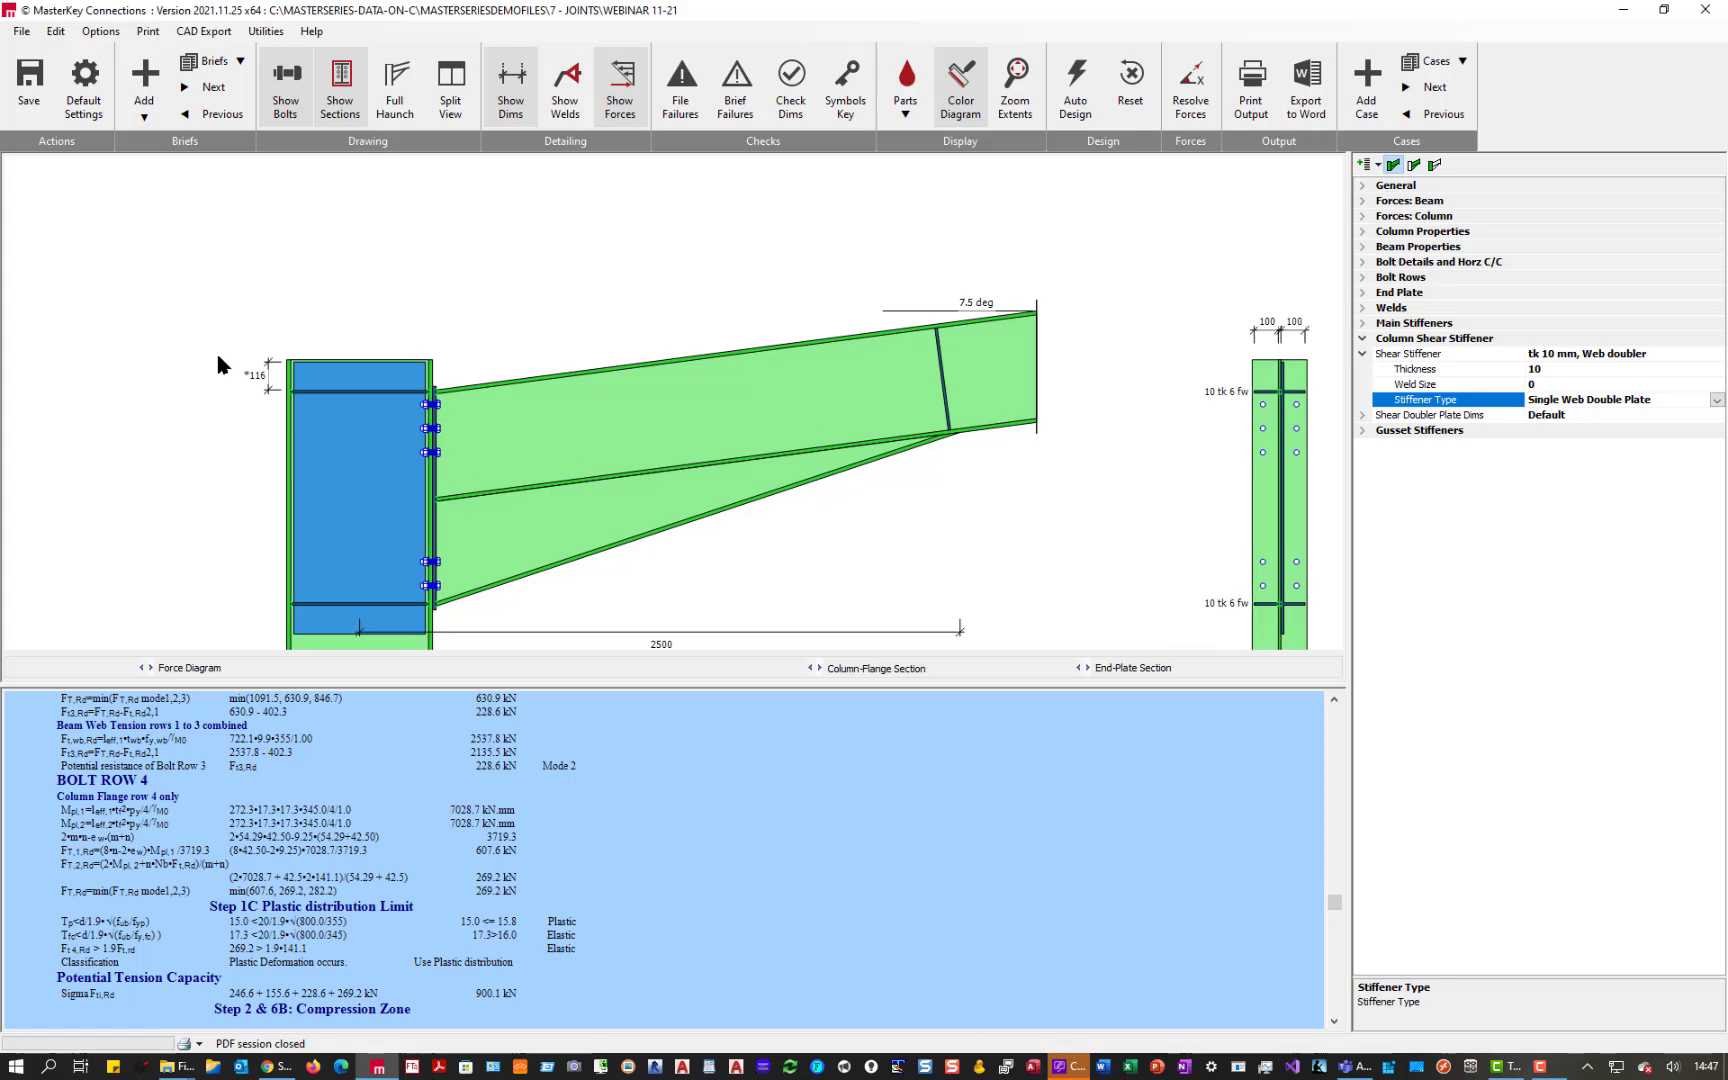
scroll(252, 386, "up", 2)
scroll(252, 386, "up", 2)
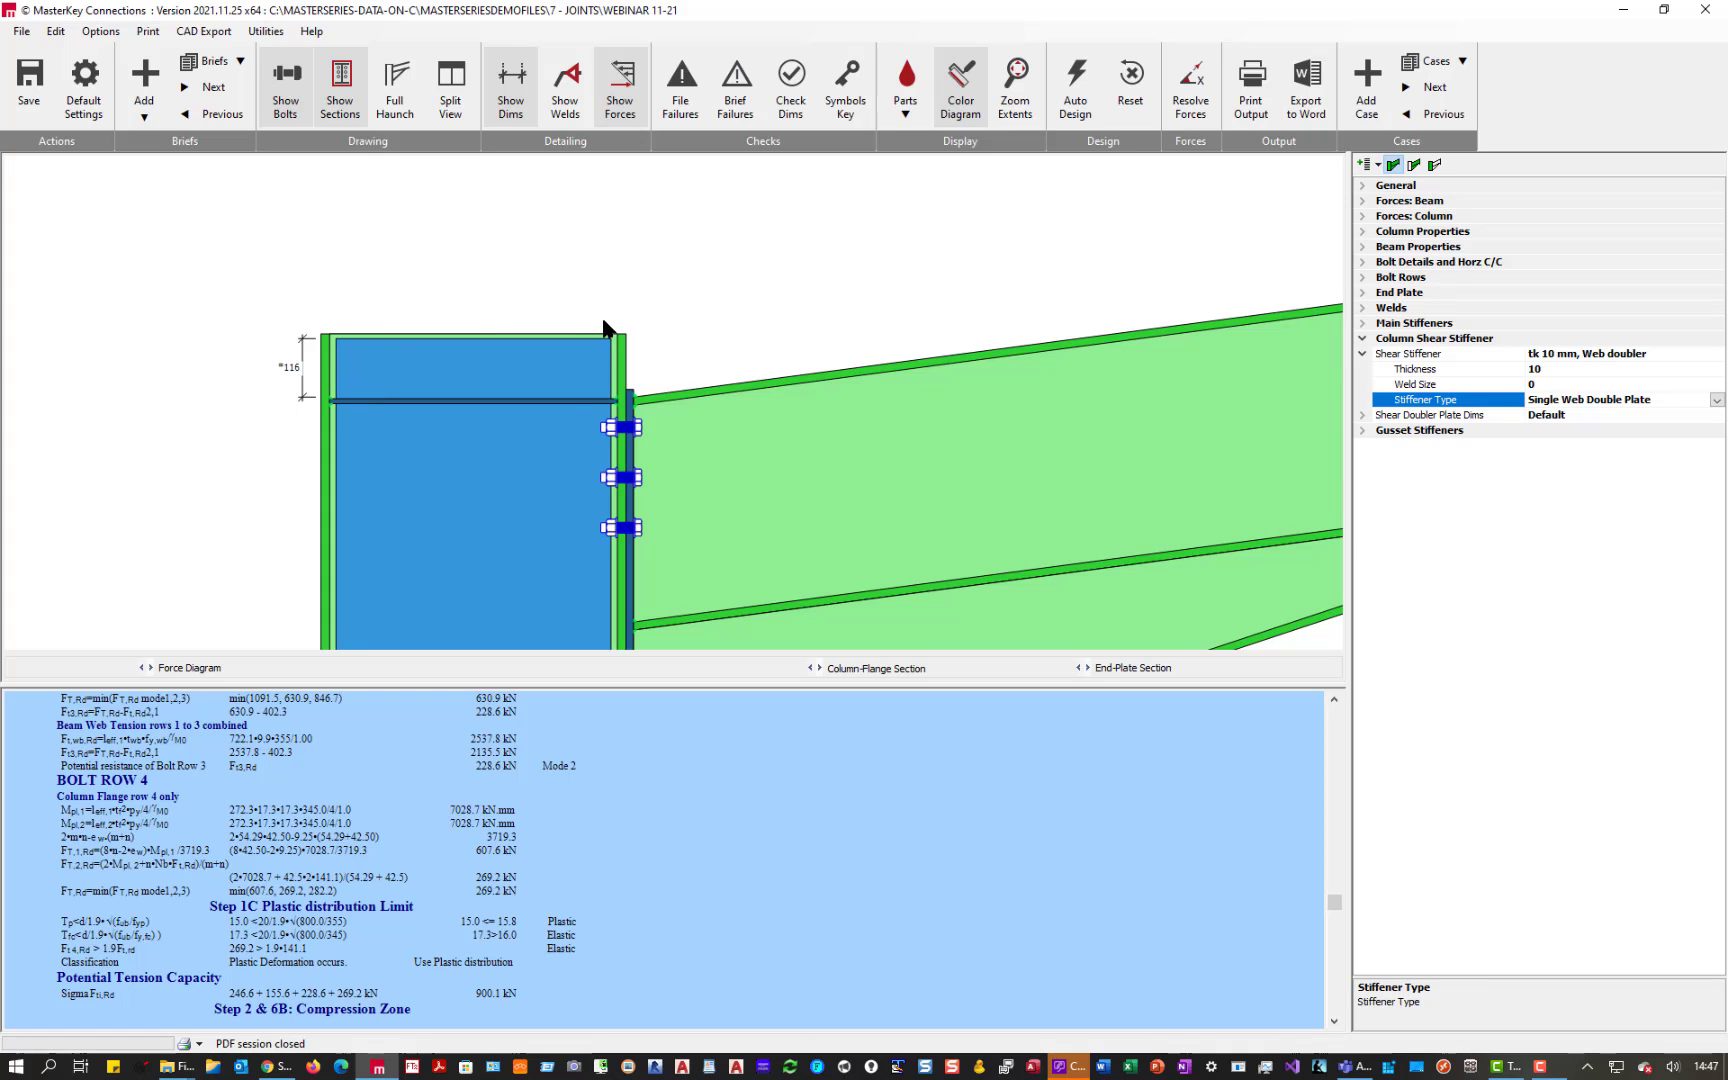
scroll(500, 379, "down", 1)
scroll(500, 379, "down", 1)
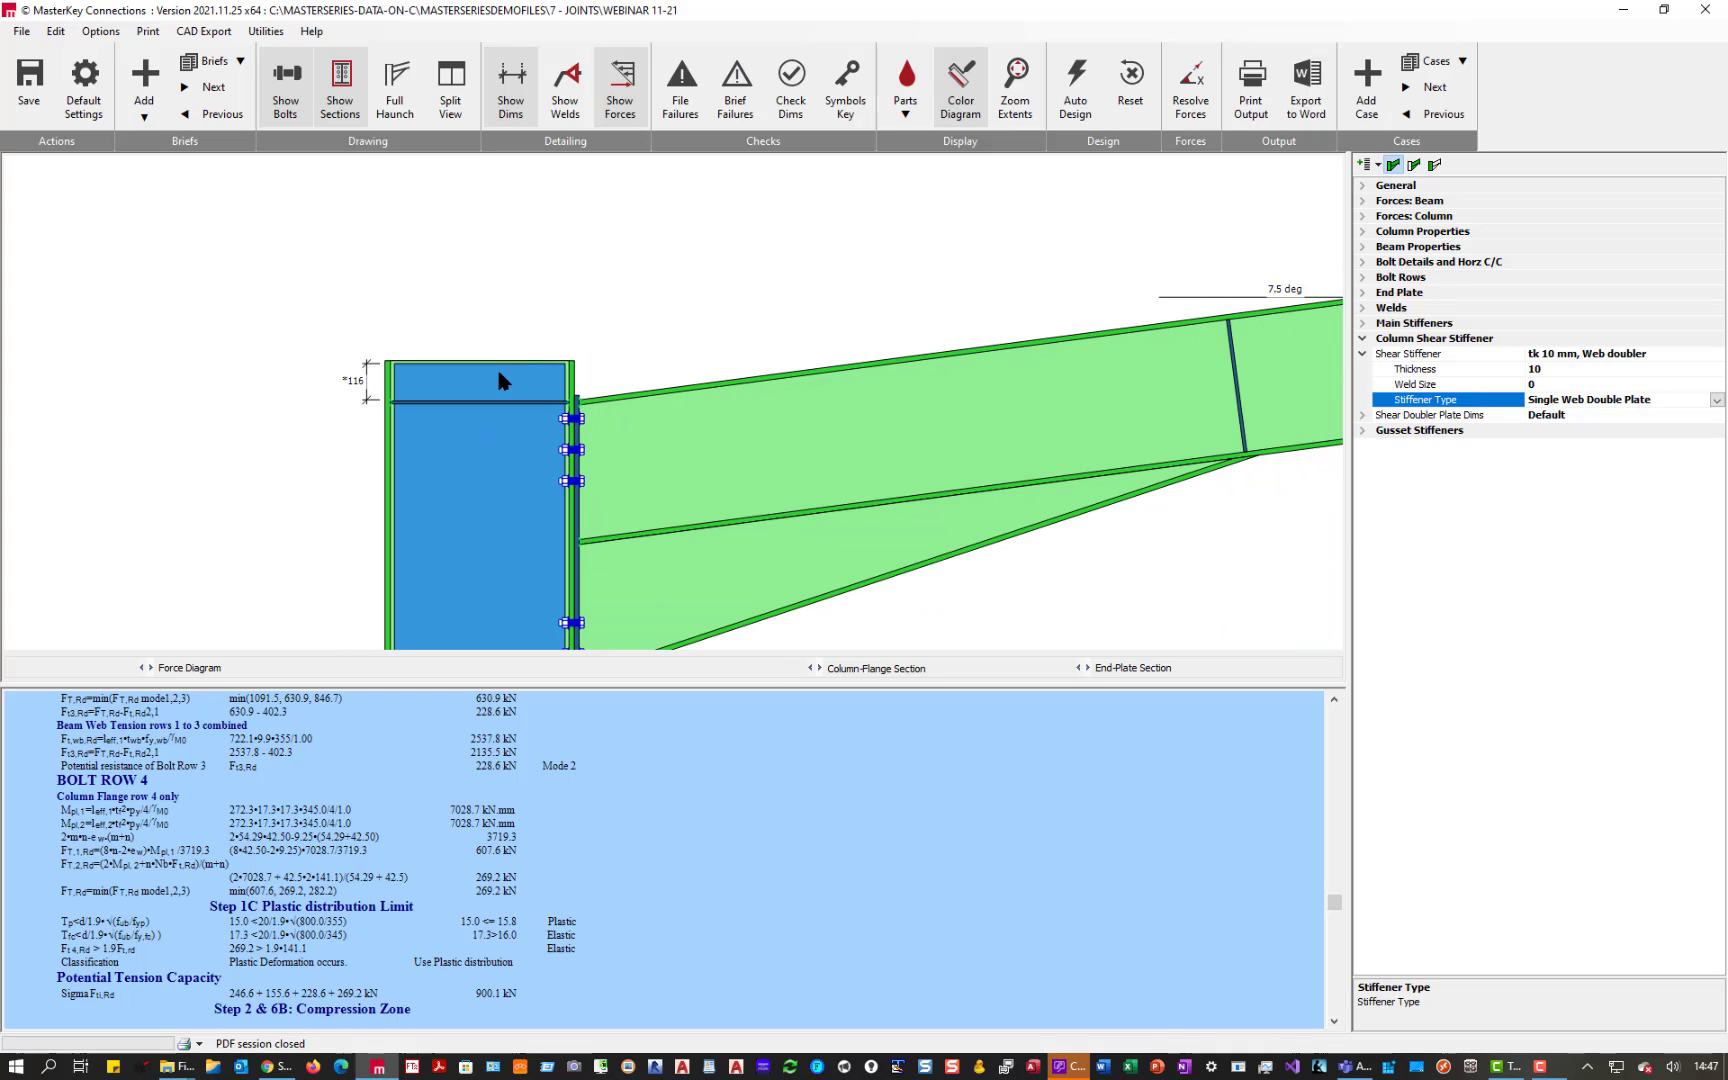
scroll(452, 574, "up", 1)
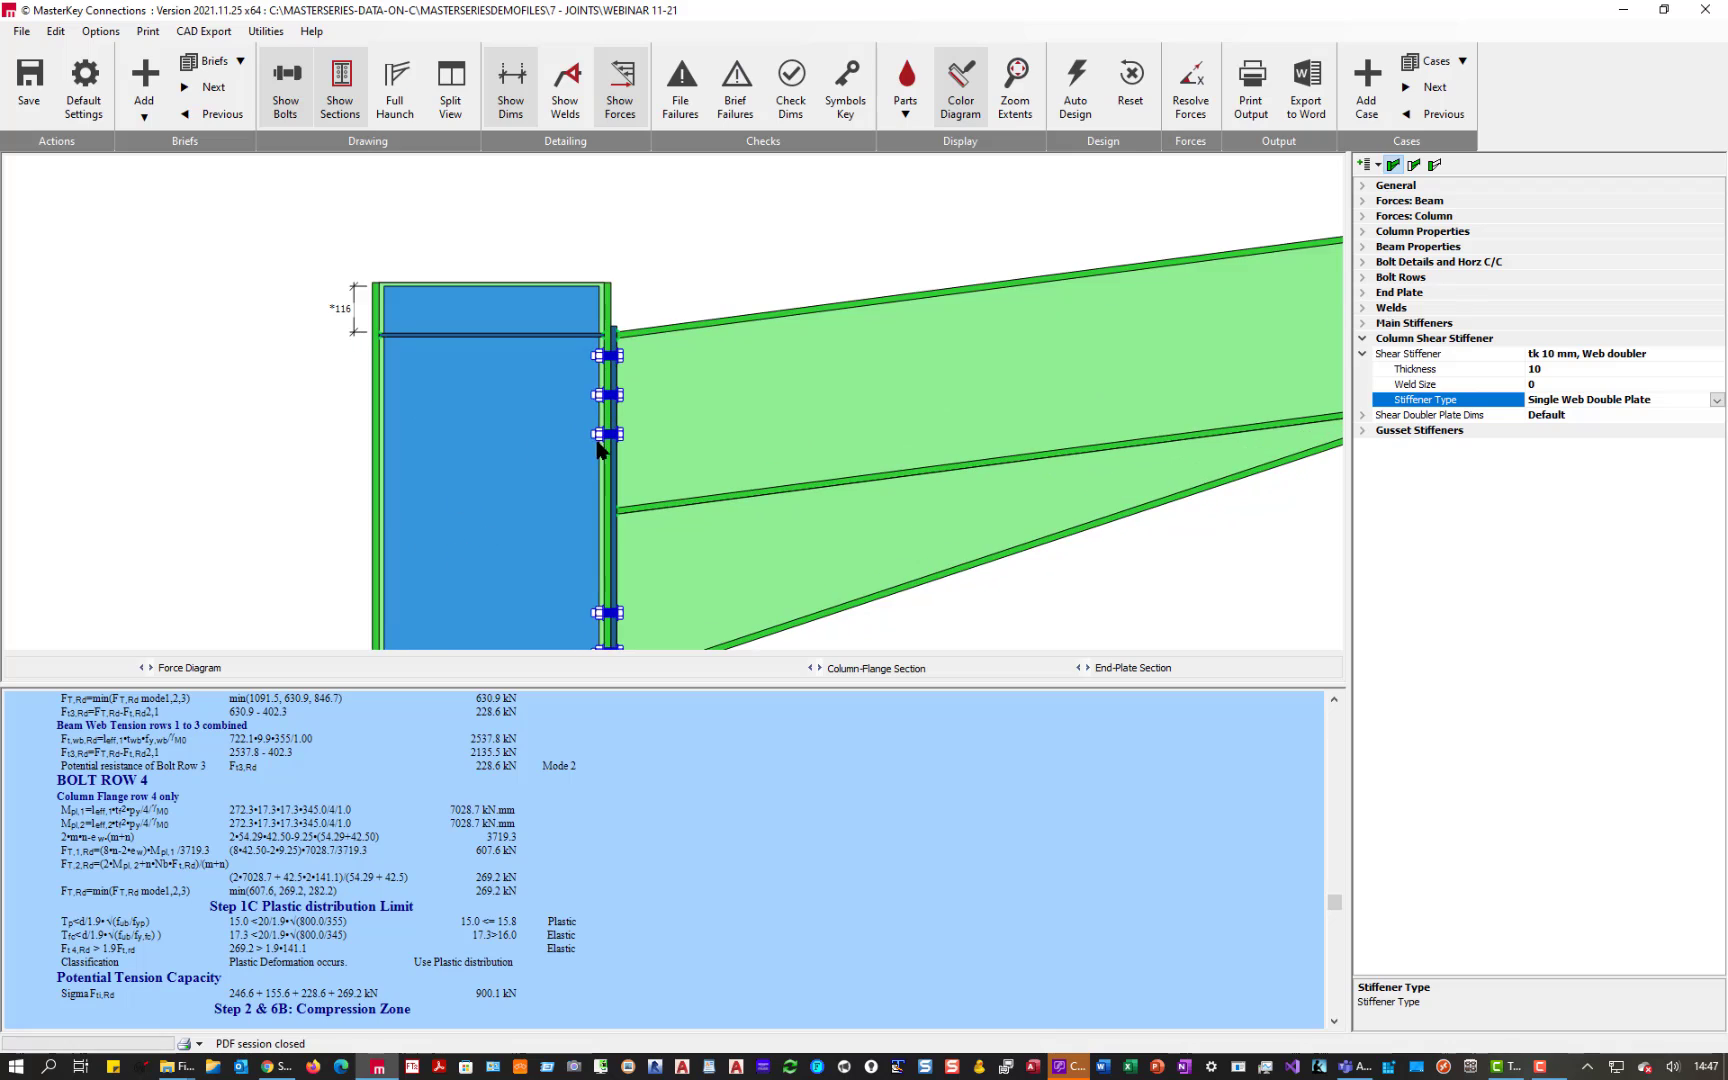
scroll(540, 448, "down", 2)
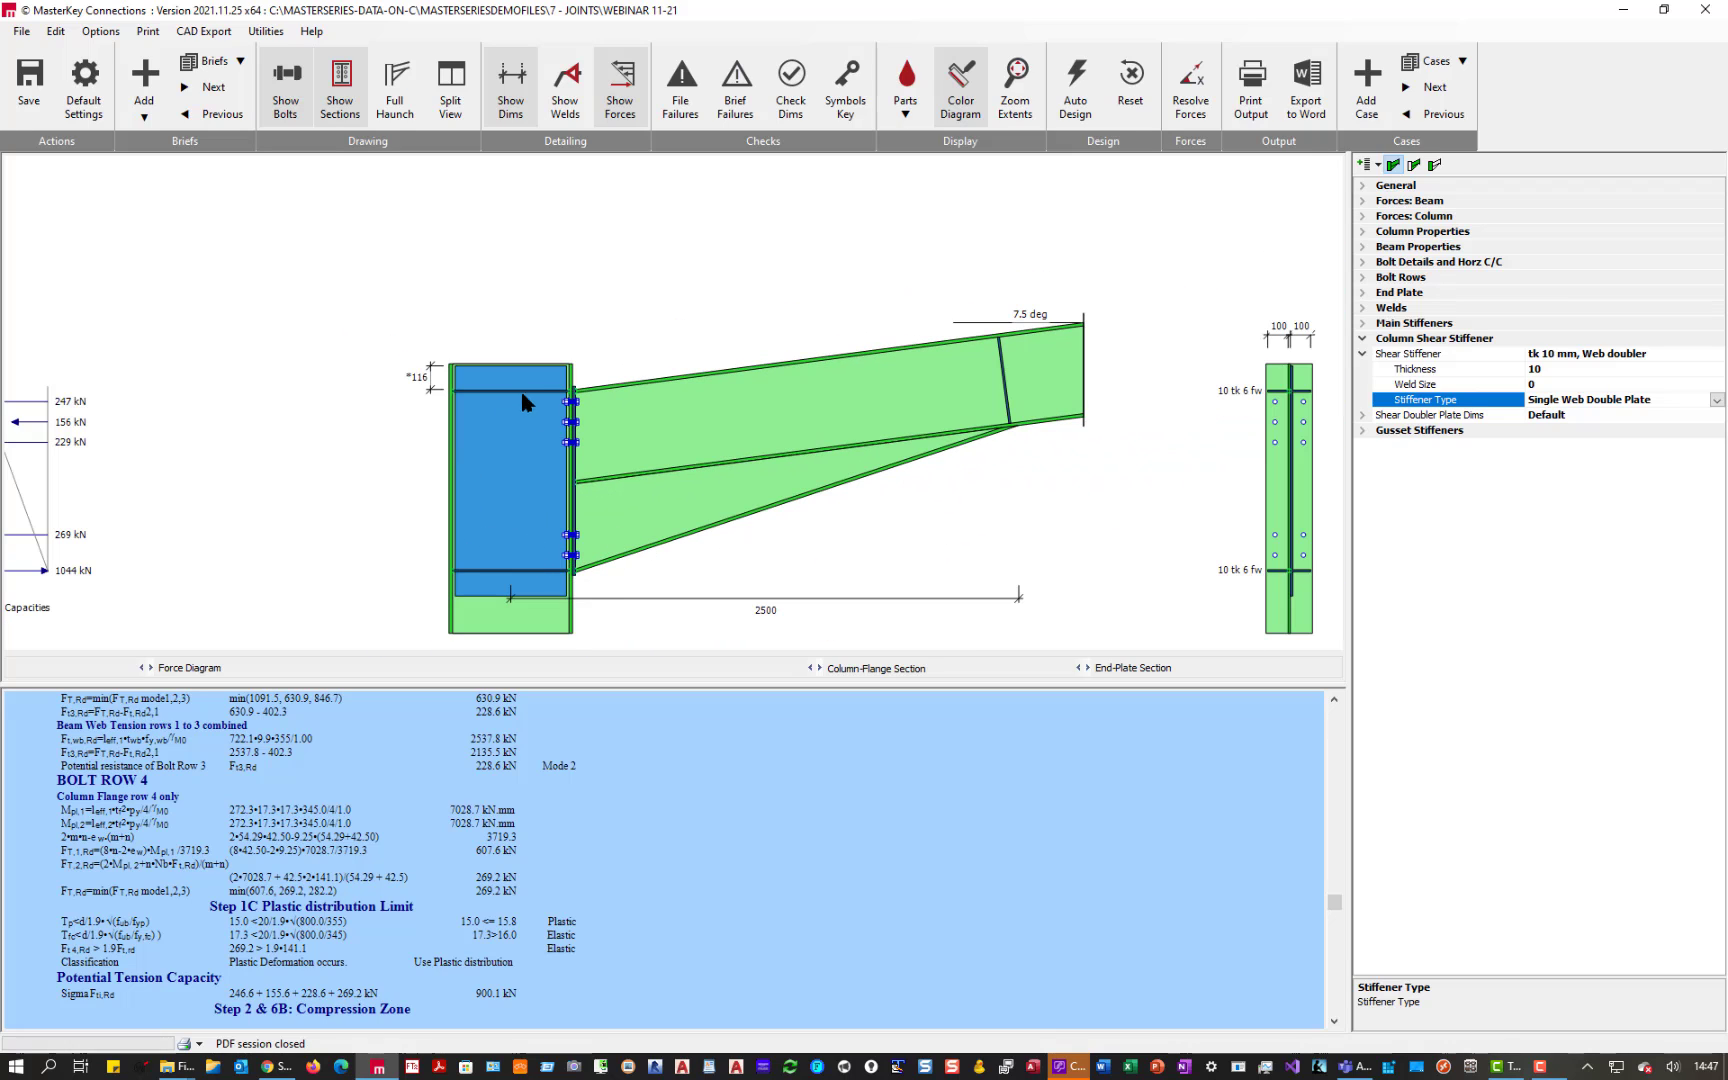
scroll(524, 402, "up", 3)
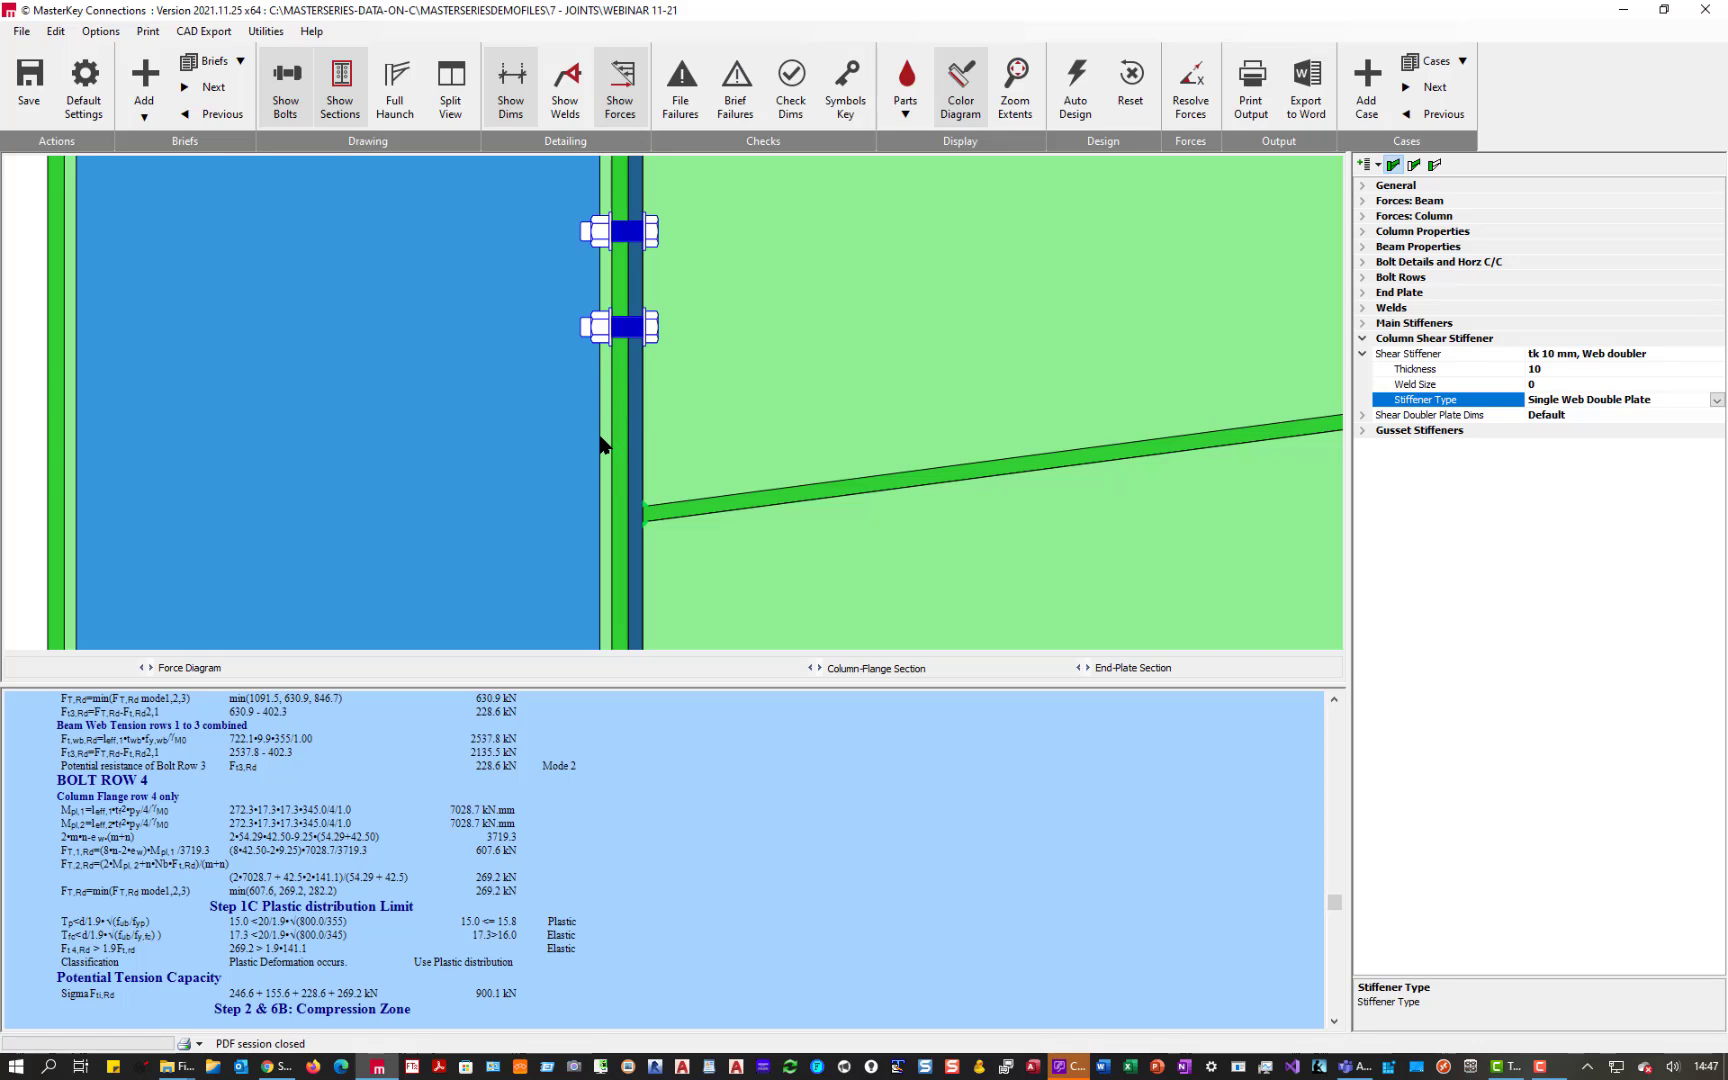
scroll(600, 443, "down", 5)
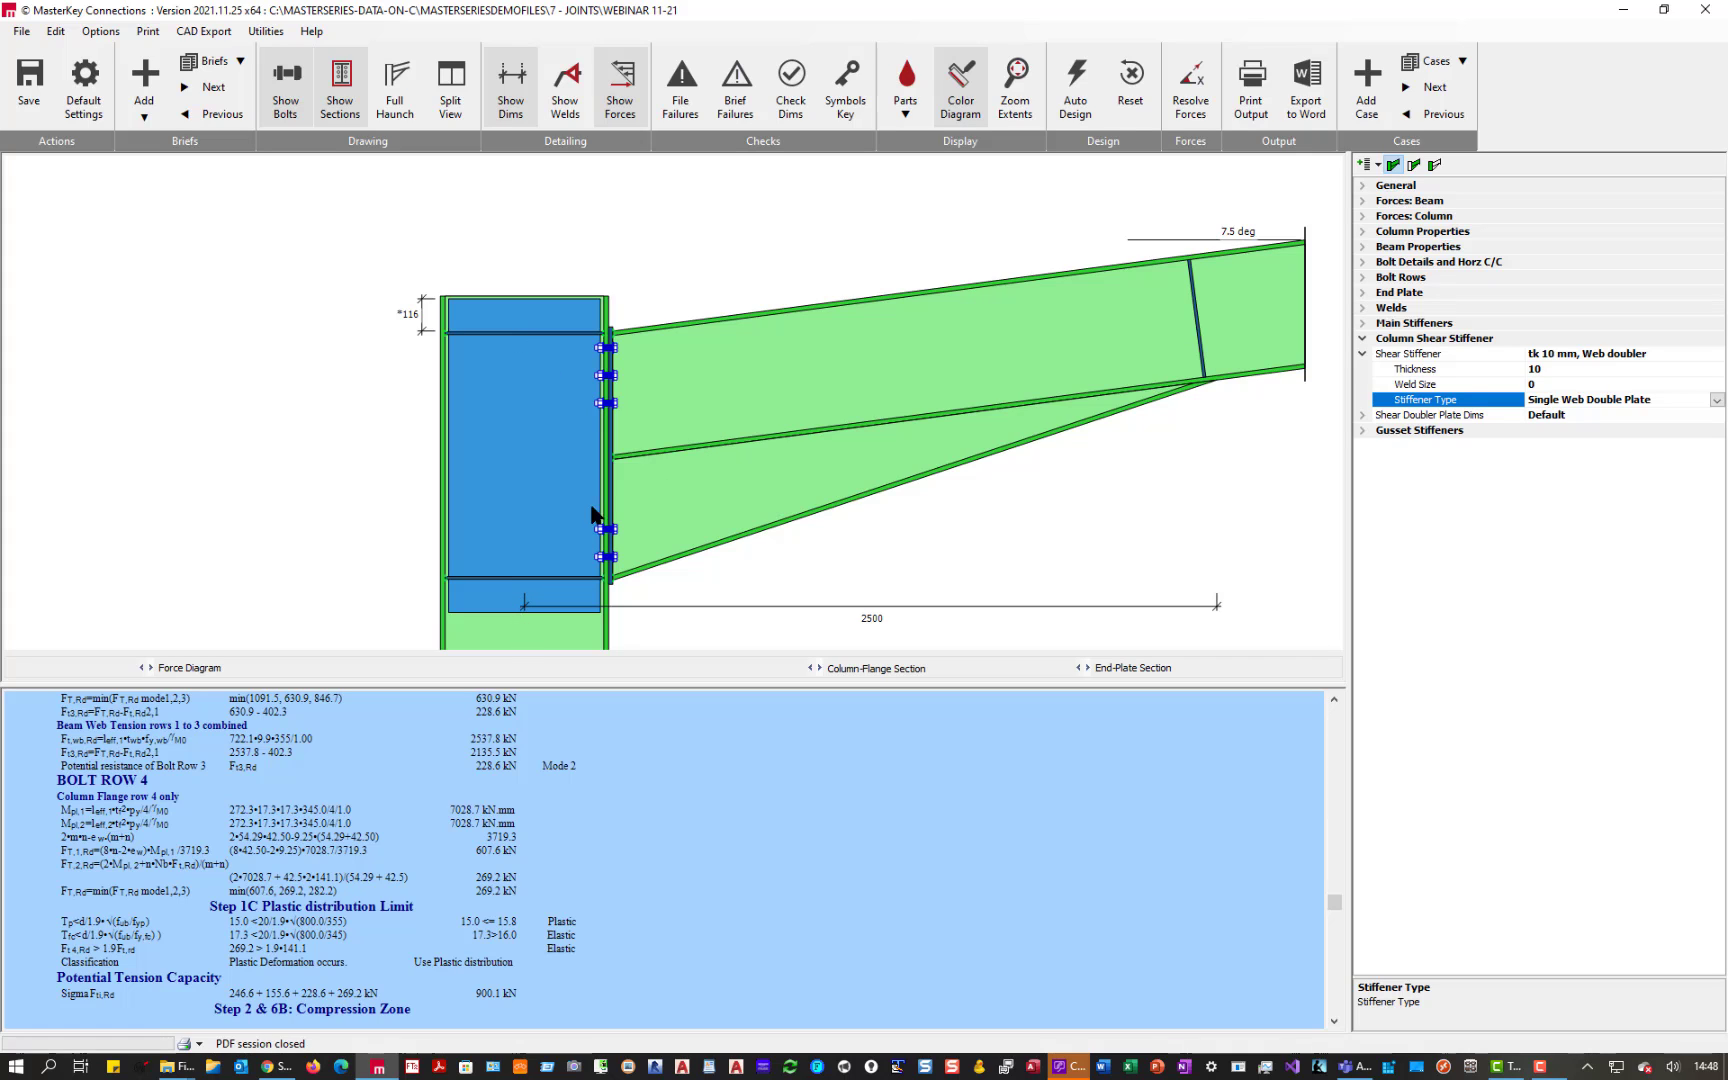
middle_click_drag(672, 428, 723, 369)
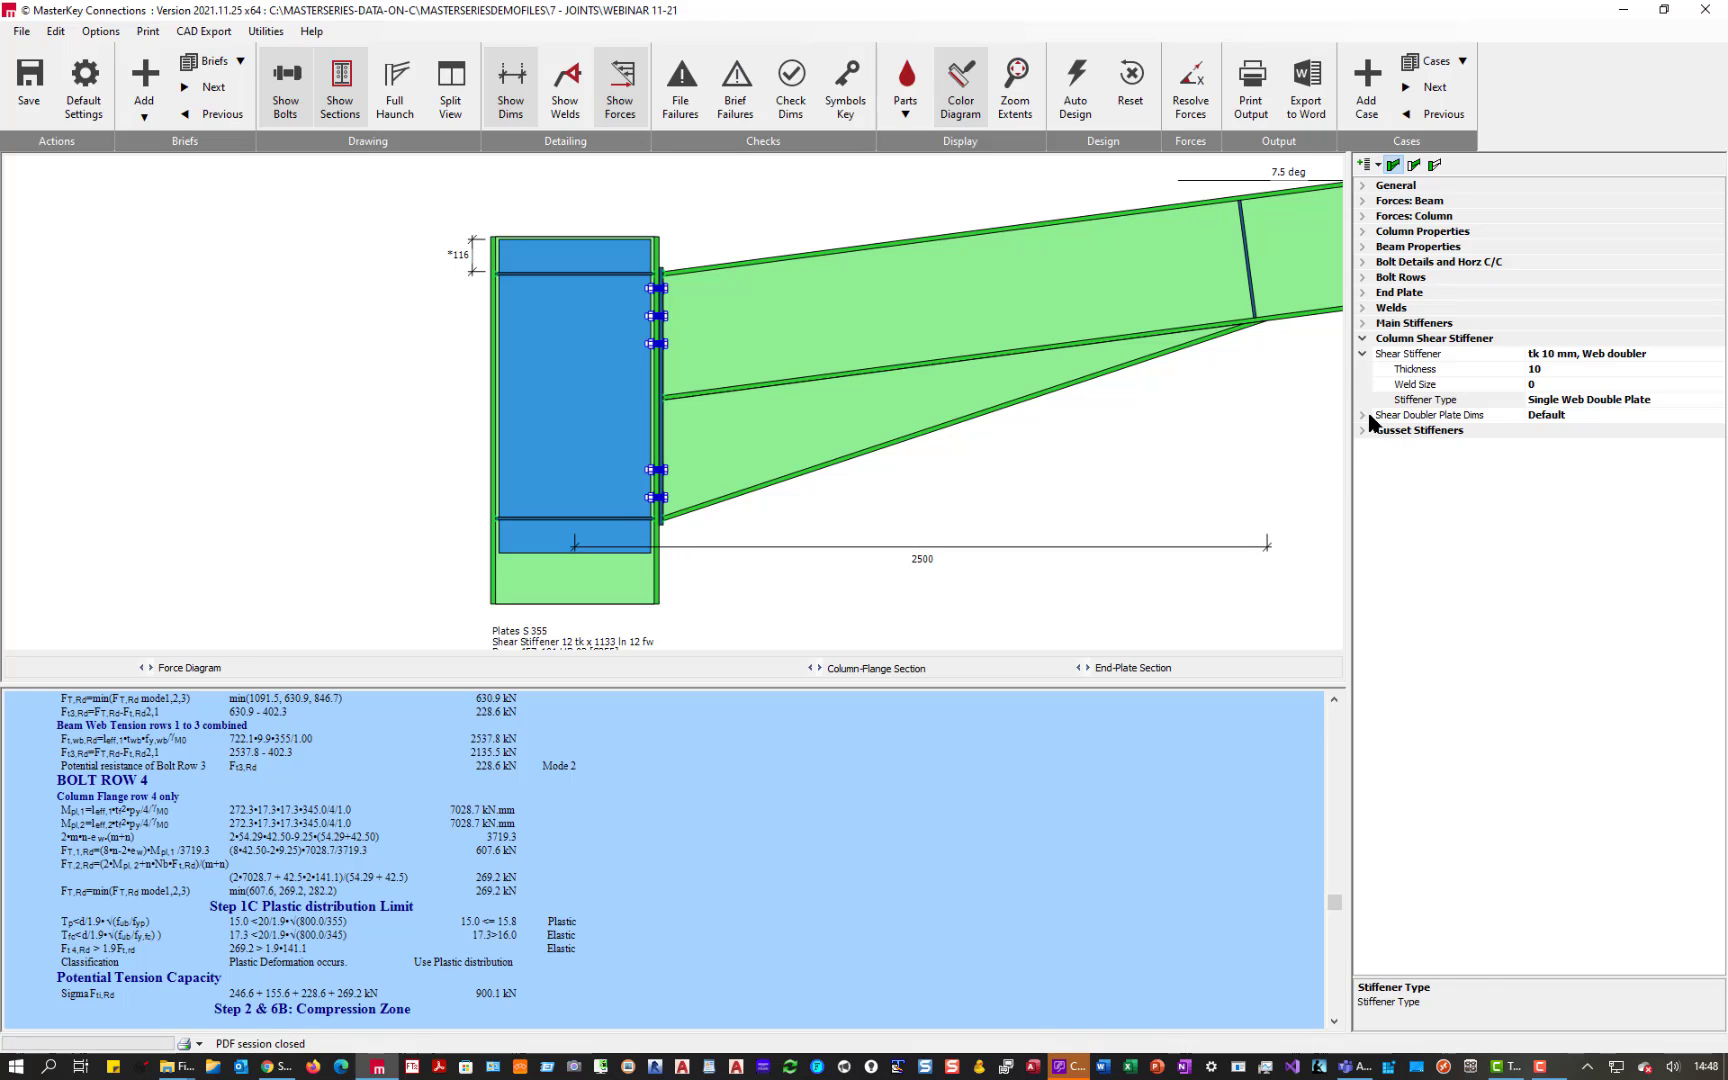
- Set the doubler plate top offset to 150 mm and an interim depth of 500 mm
left_click(1363, 415)
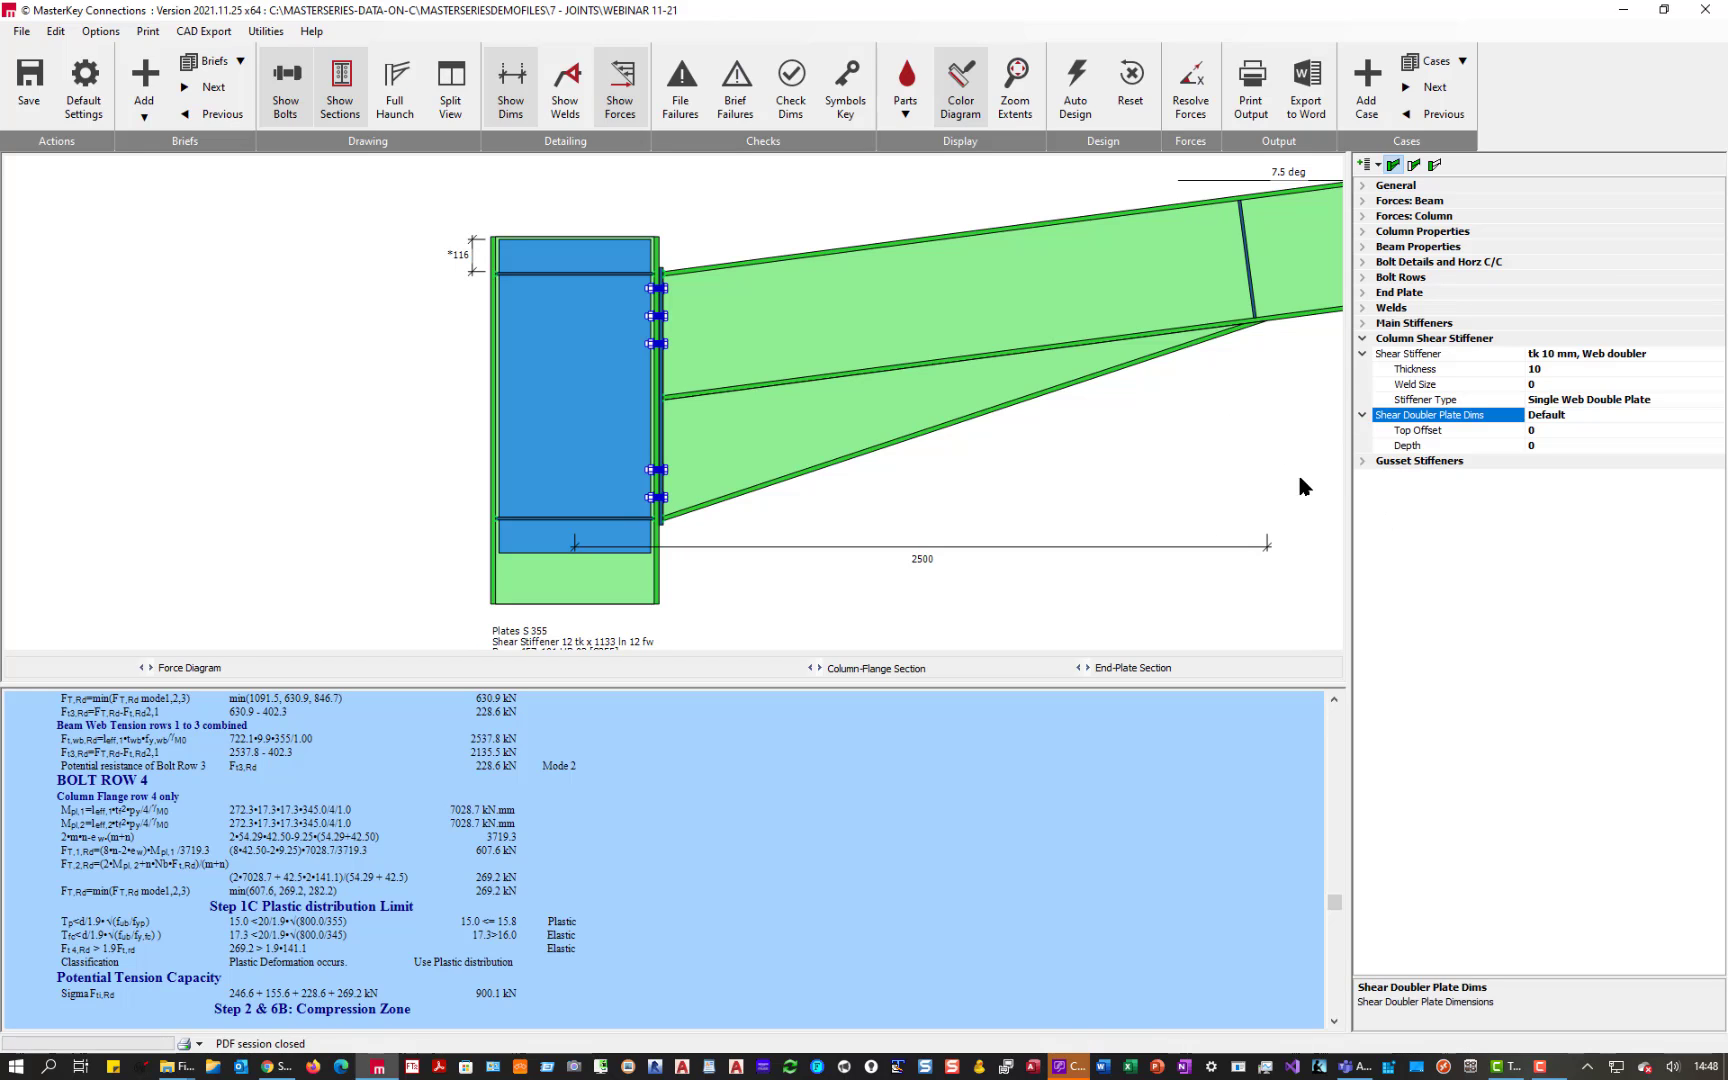
left_click(1424, 431)
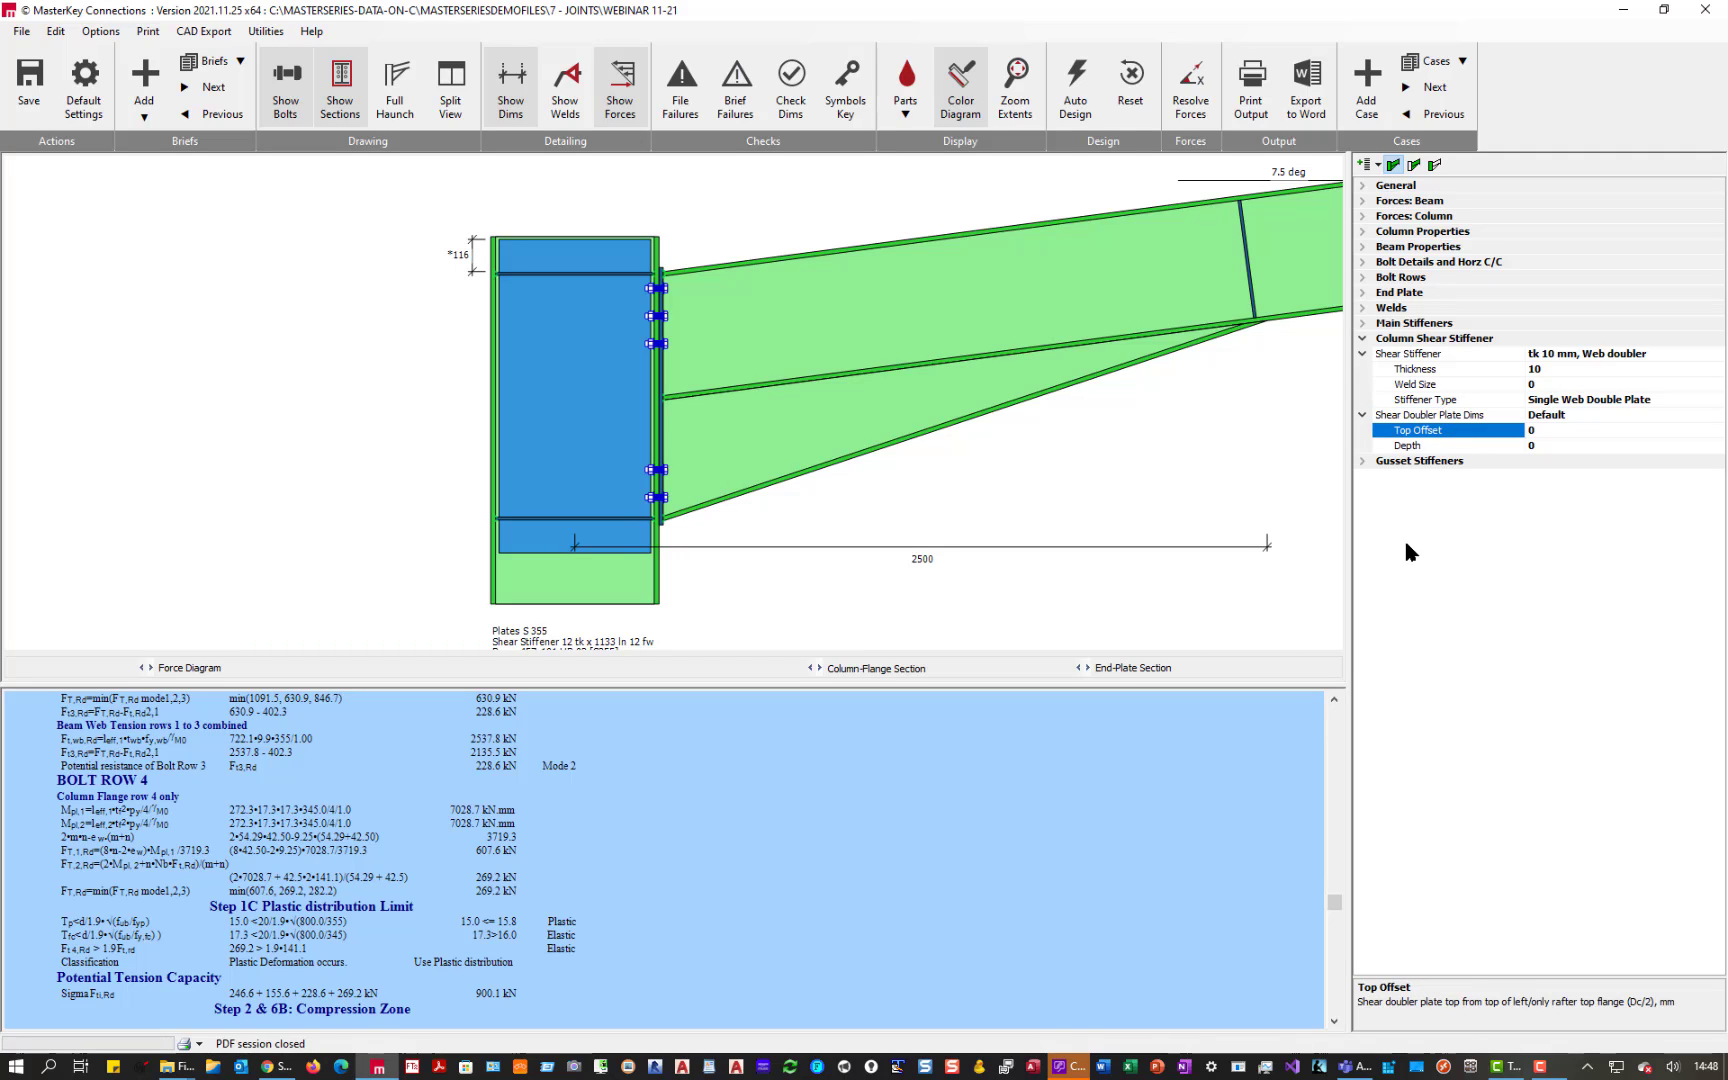
type("150")
key("Return")
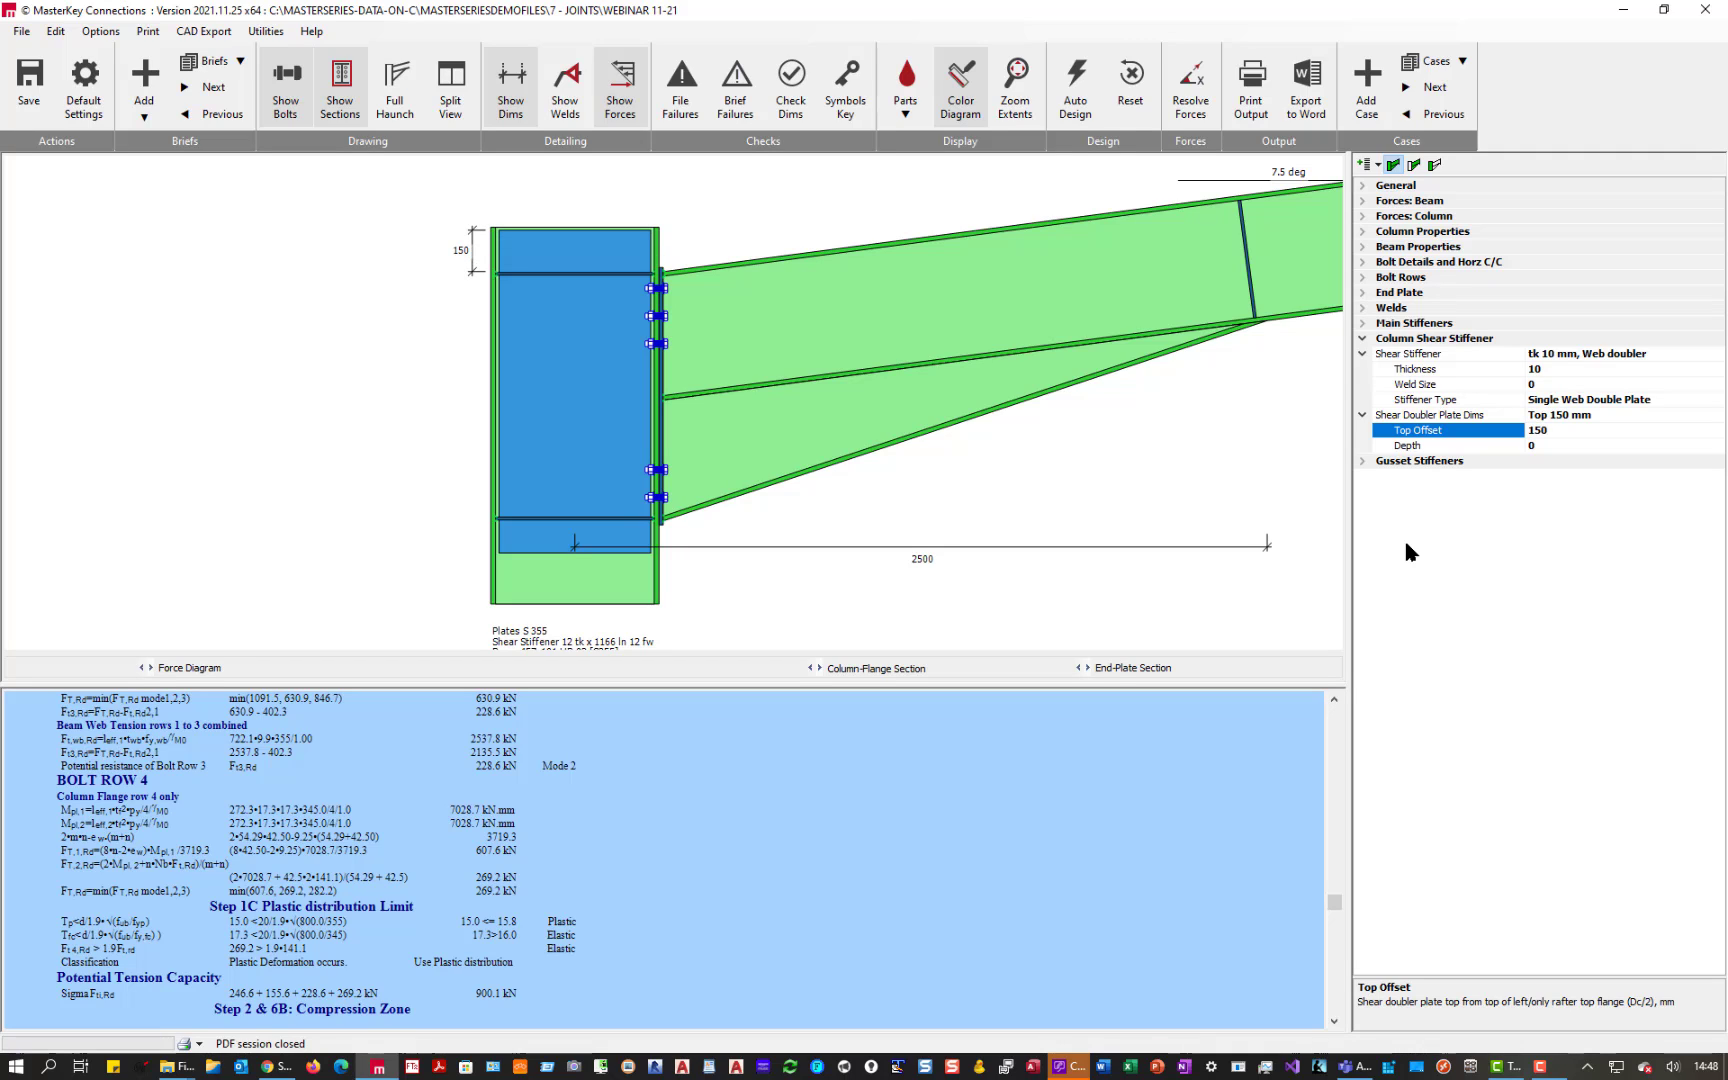
key("Down")
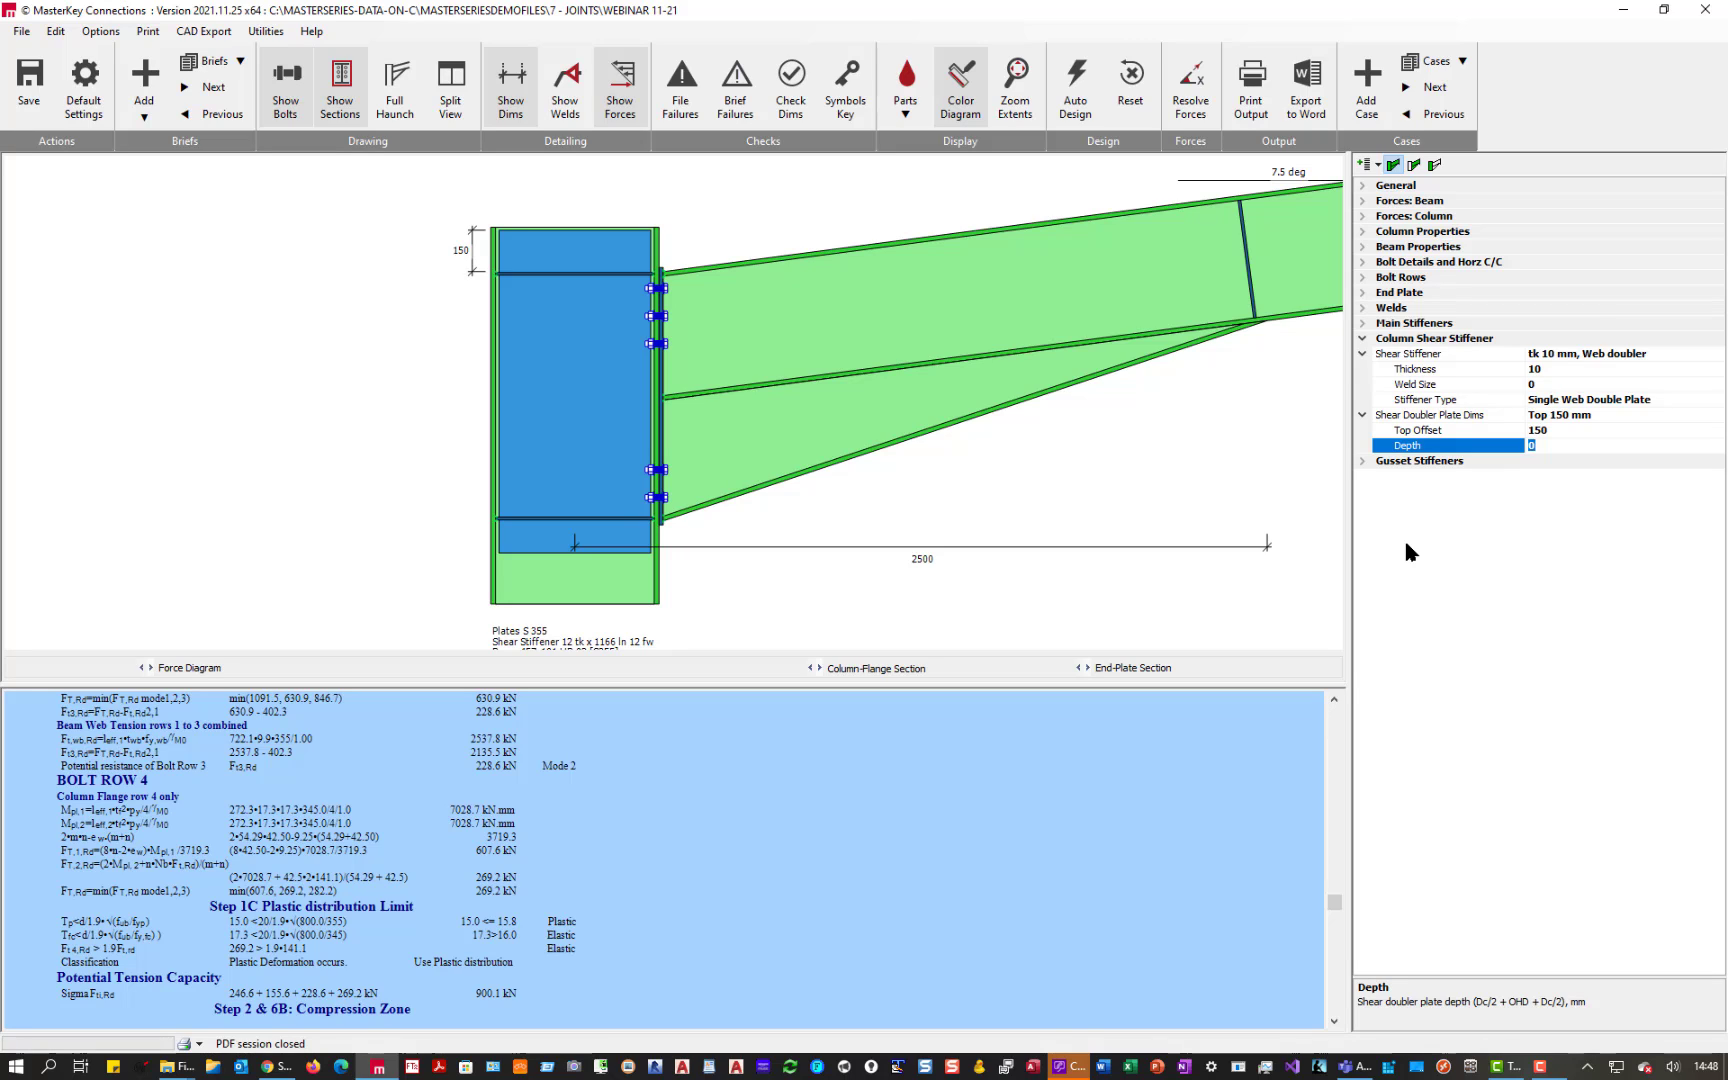
type("500")
key("Return")
- Change the doubler plate depth to 1200 mm
key("Up")
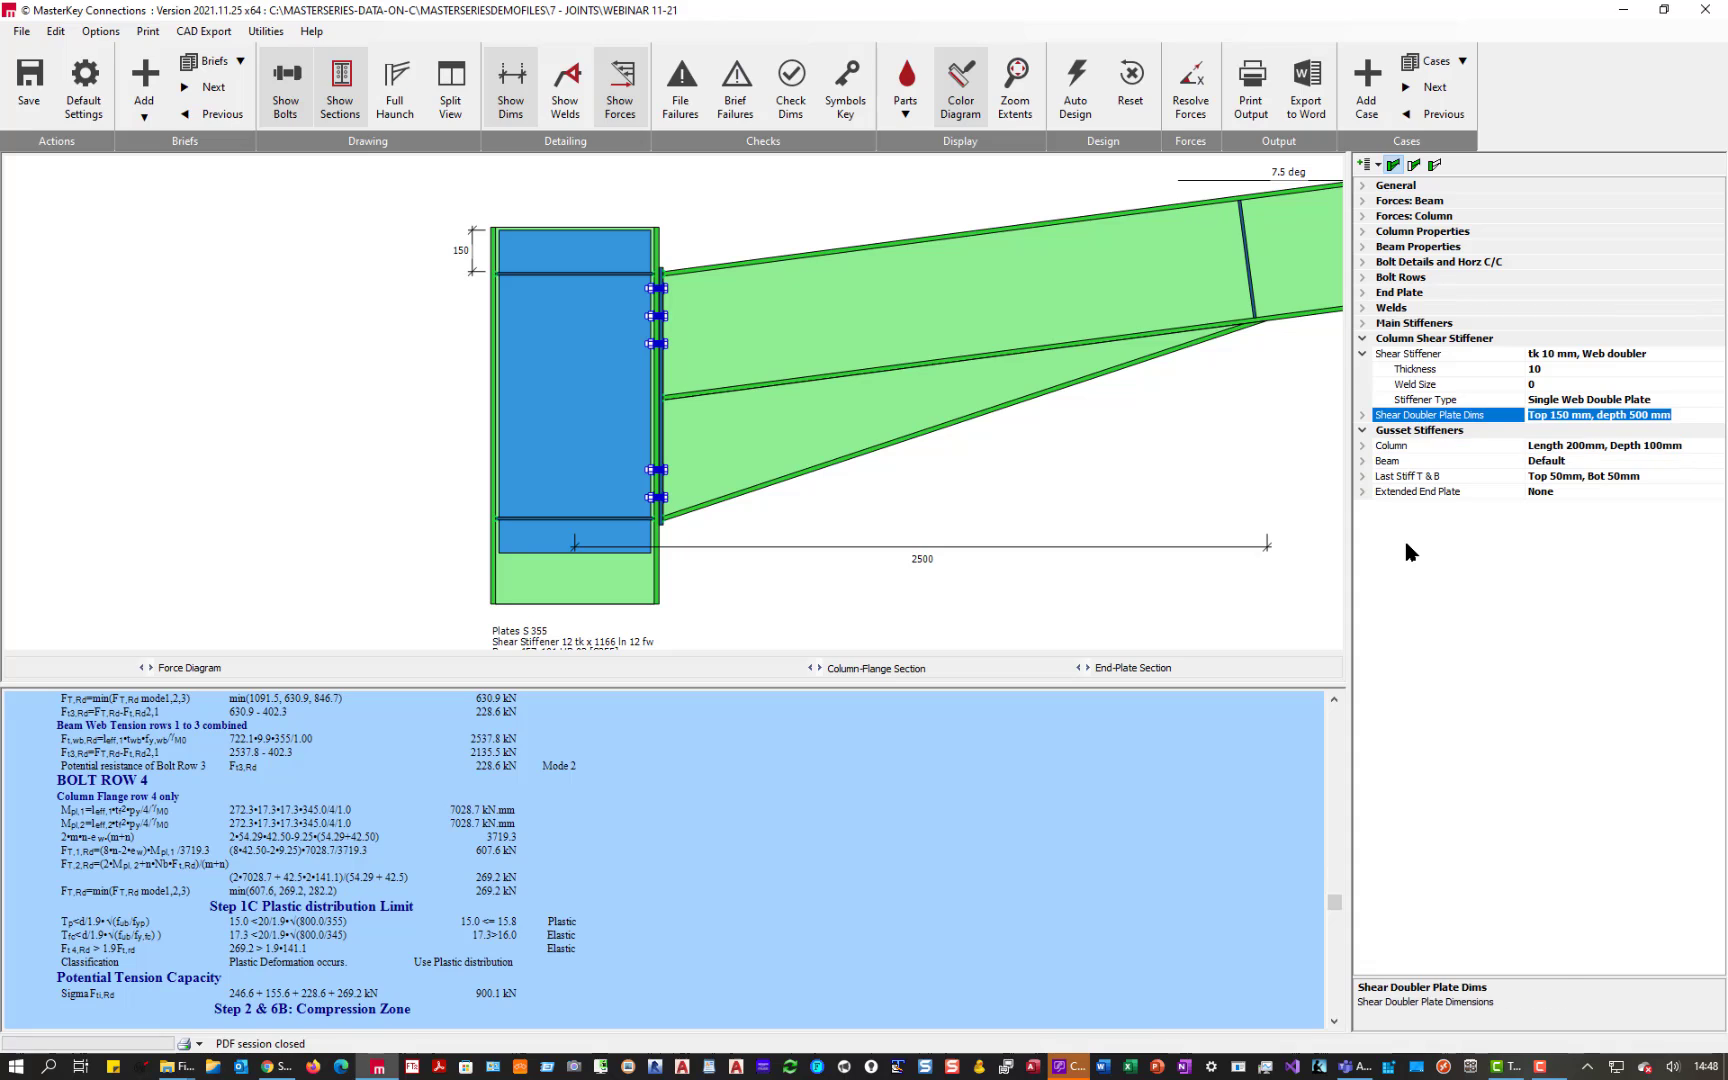
key("Down")
key("Down")
key("Down")
key("Down")
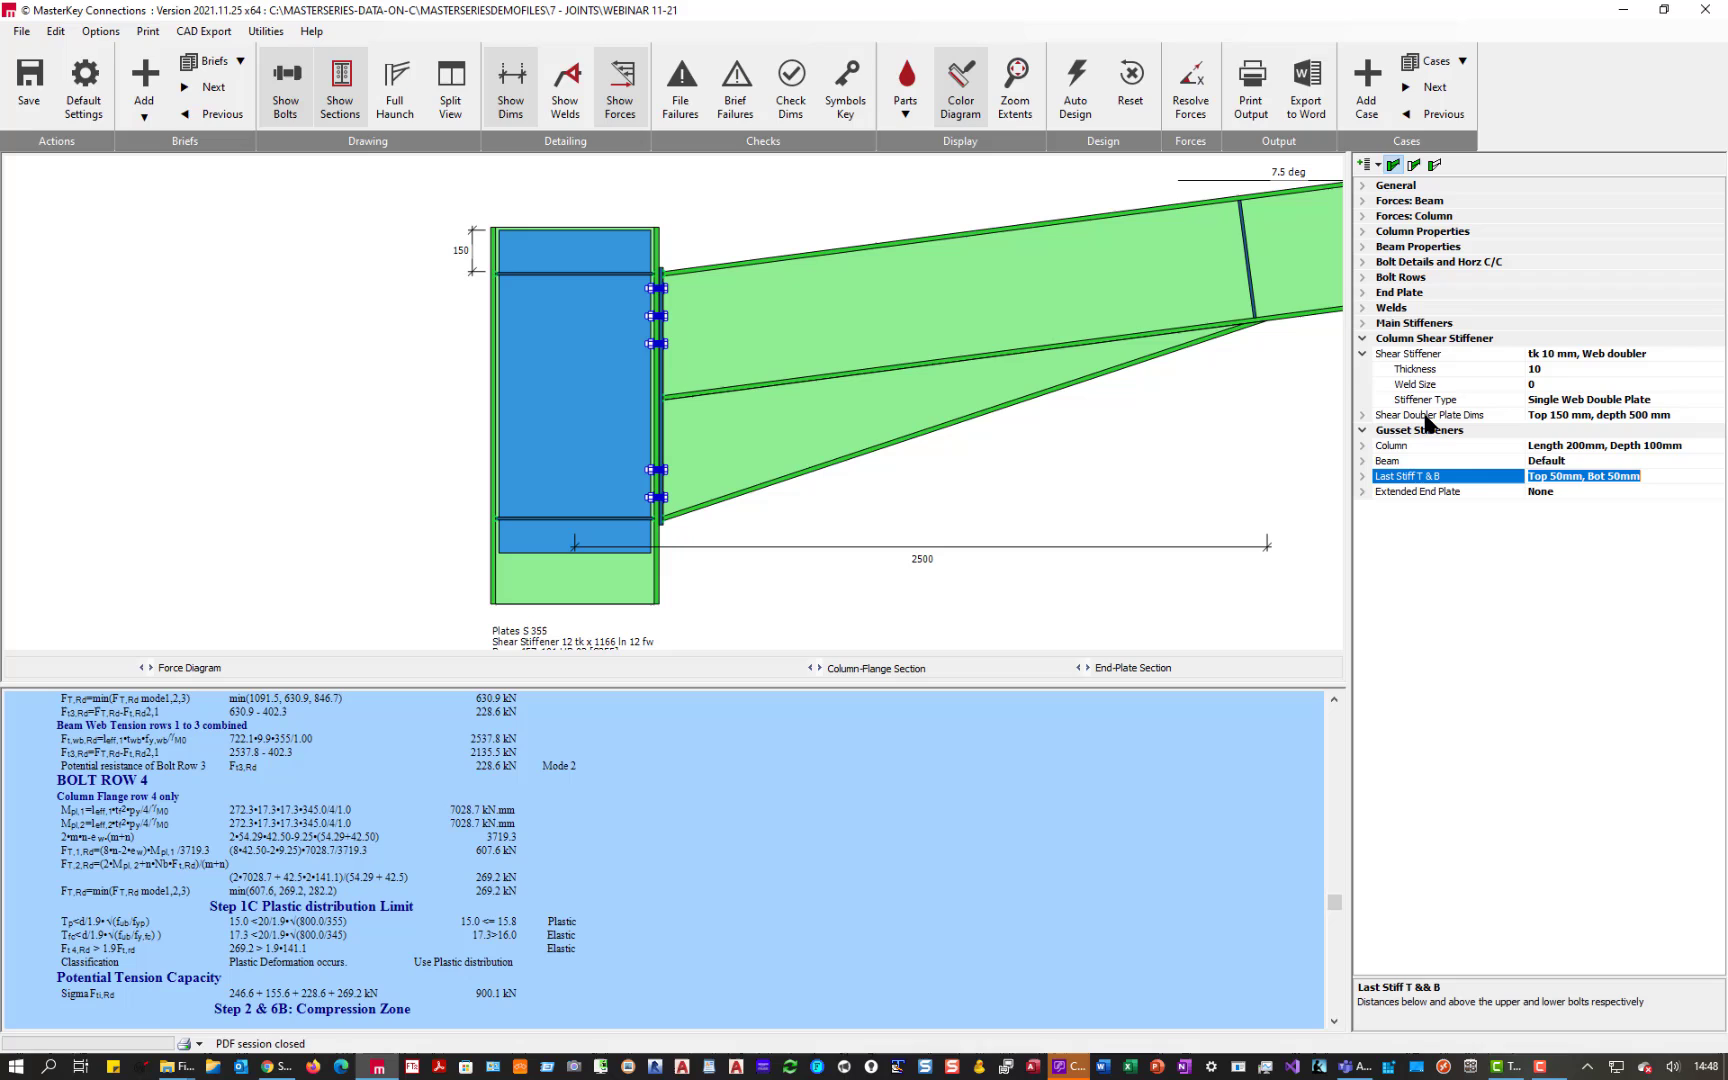
double_click(1428, 416)
left_click(1428, 446)
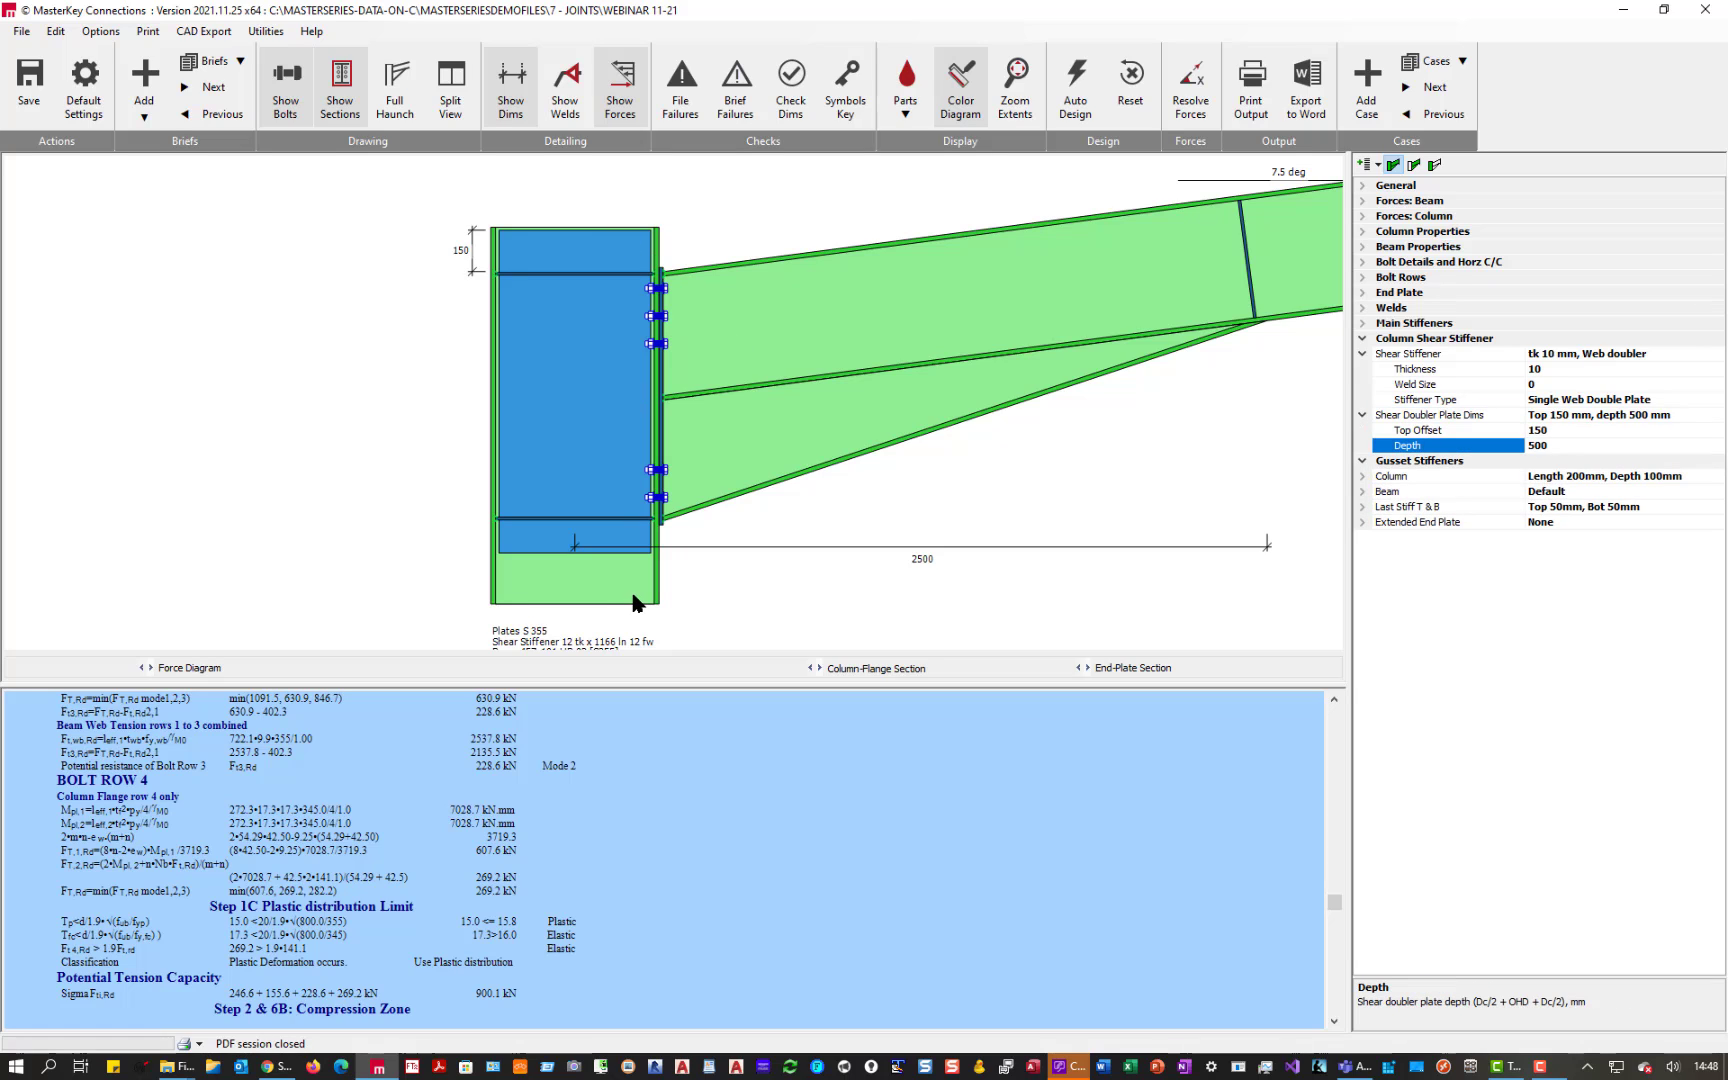
scroll(729, 478, "down", 5)
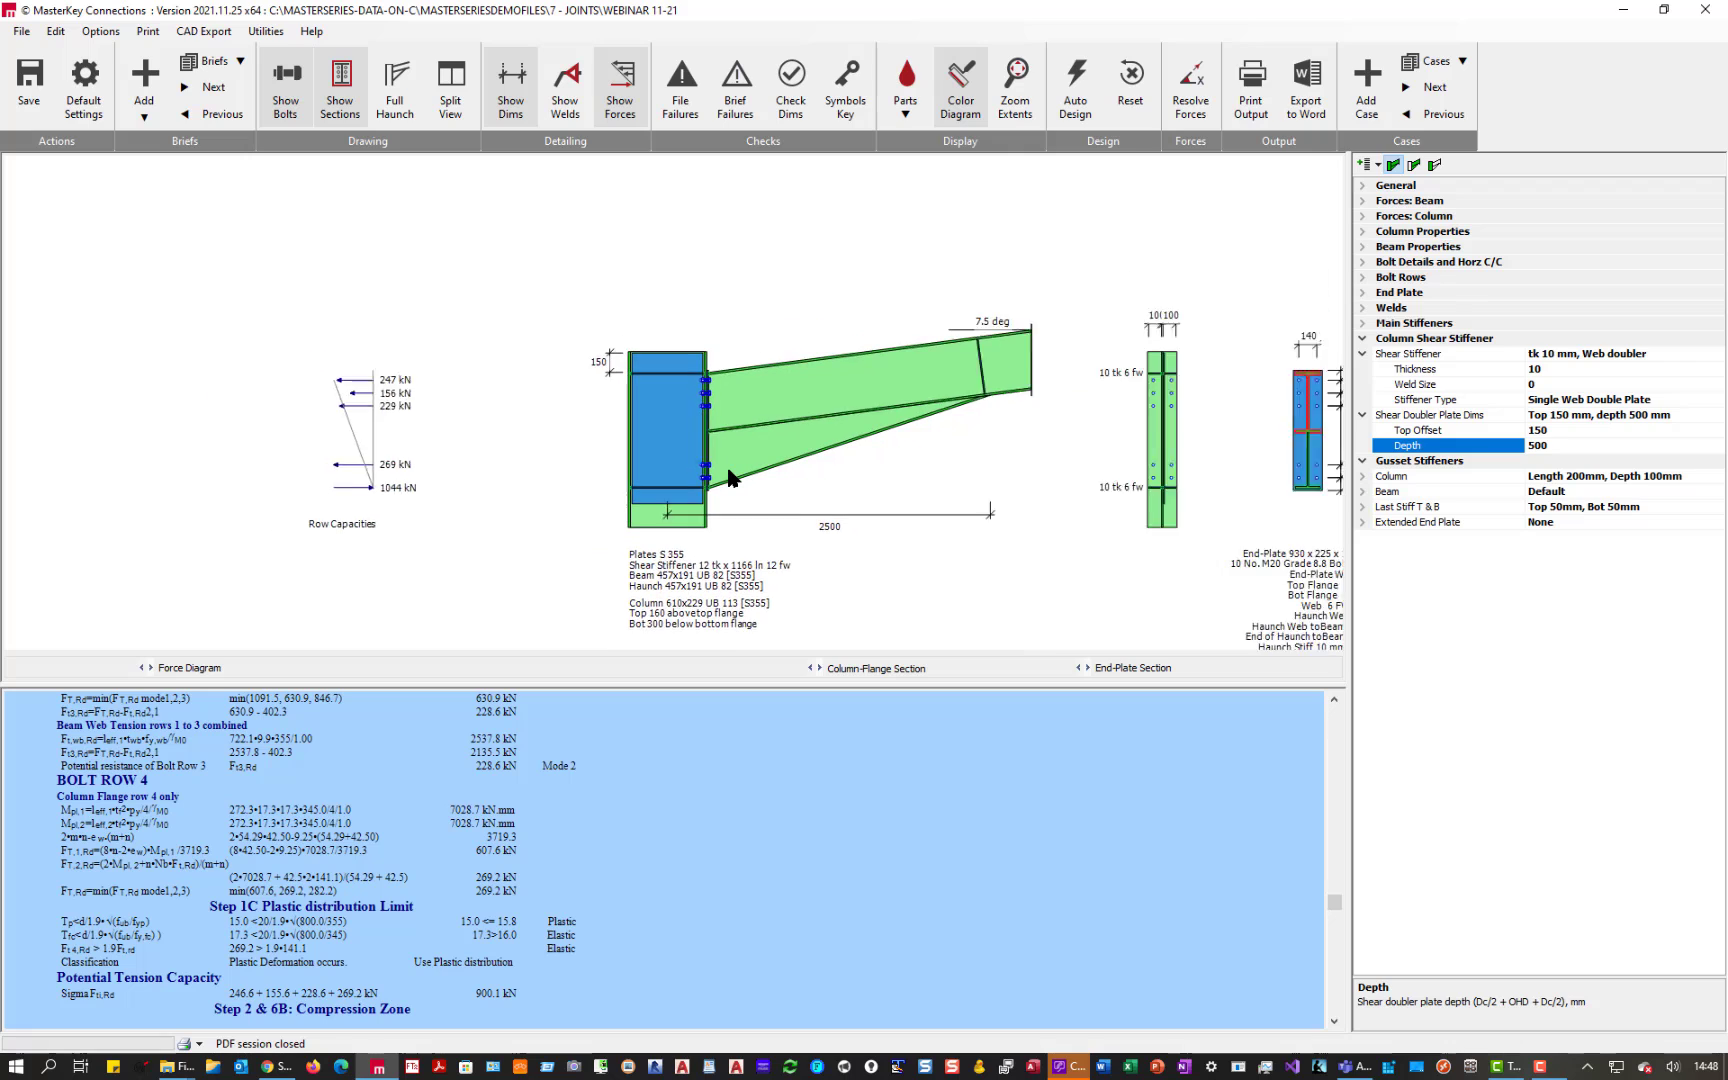
scroll(729, 478, "up", 5)
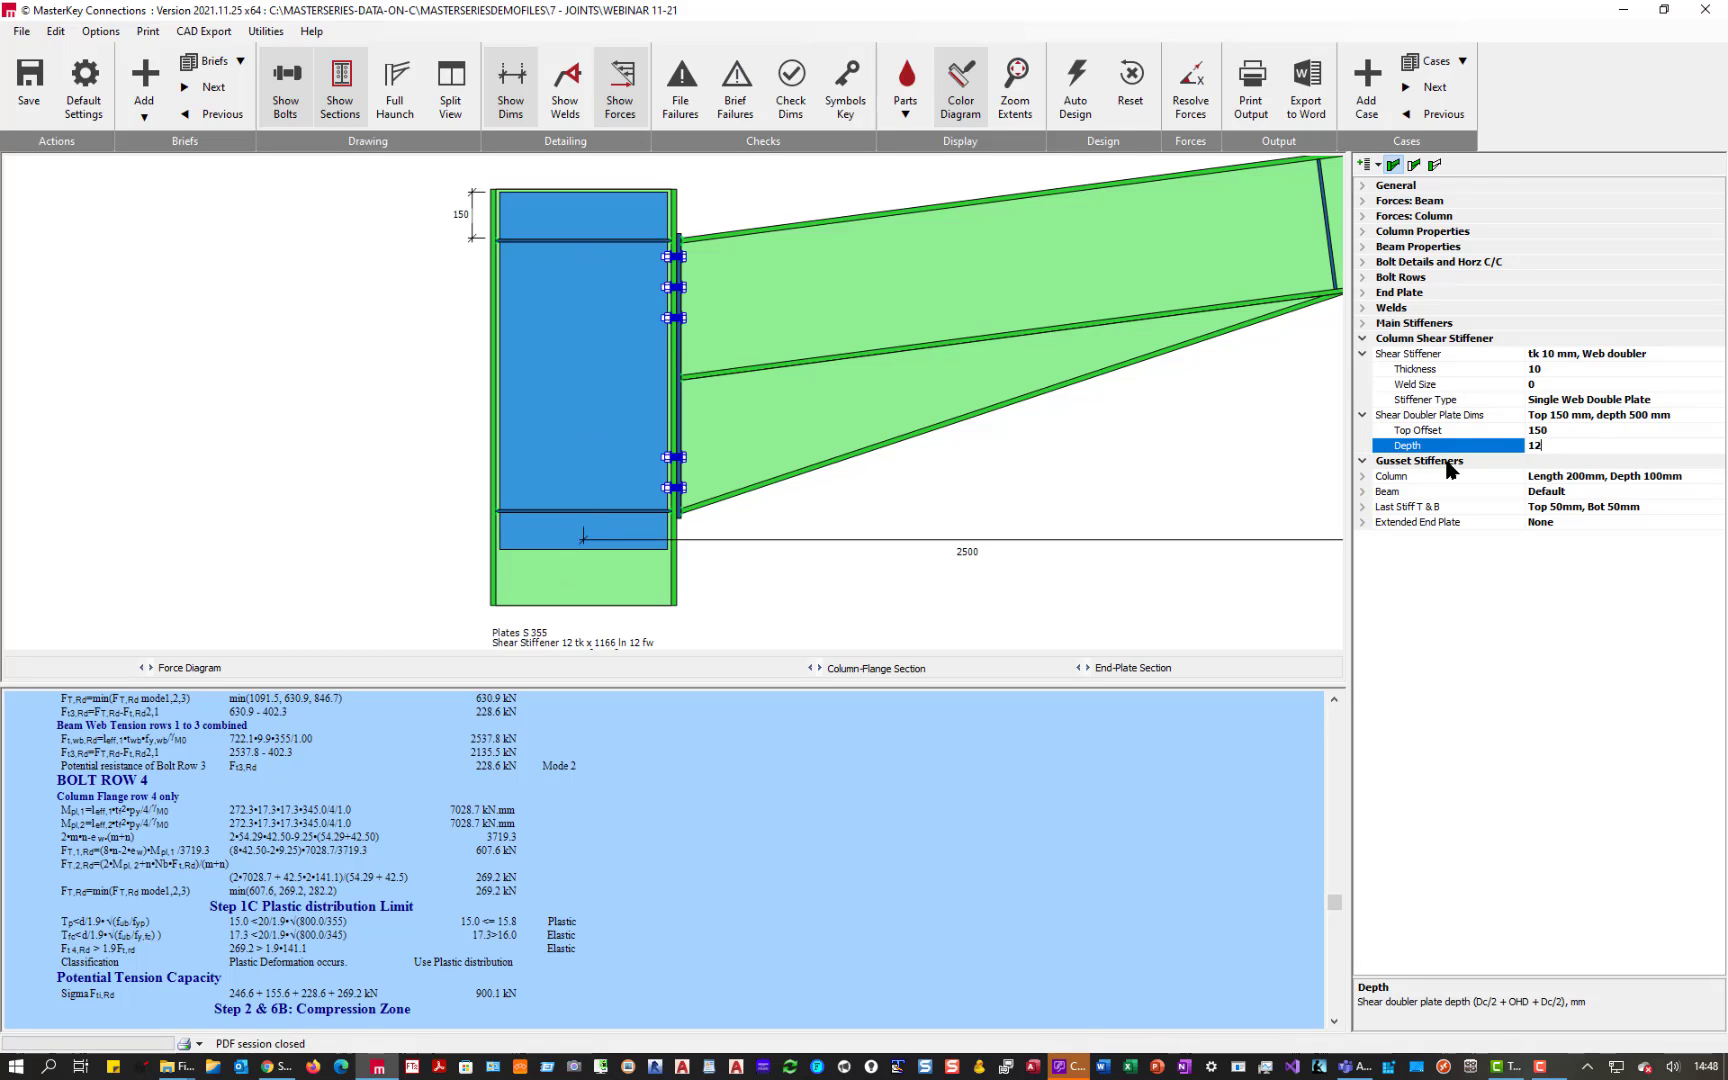
key("Return")
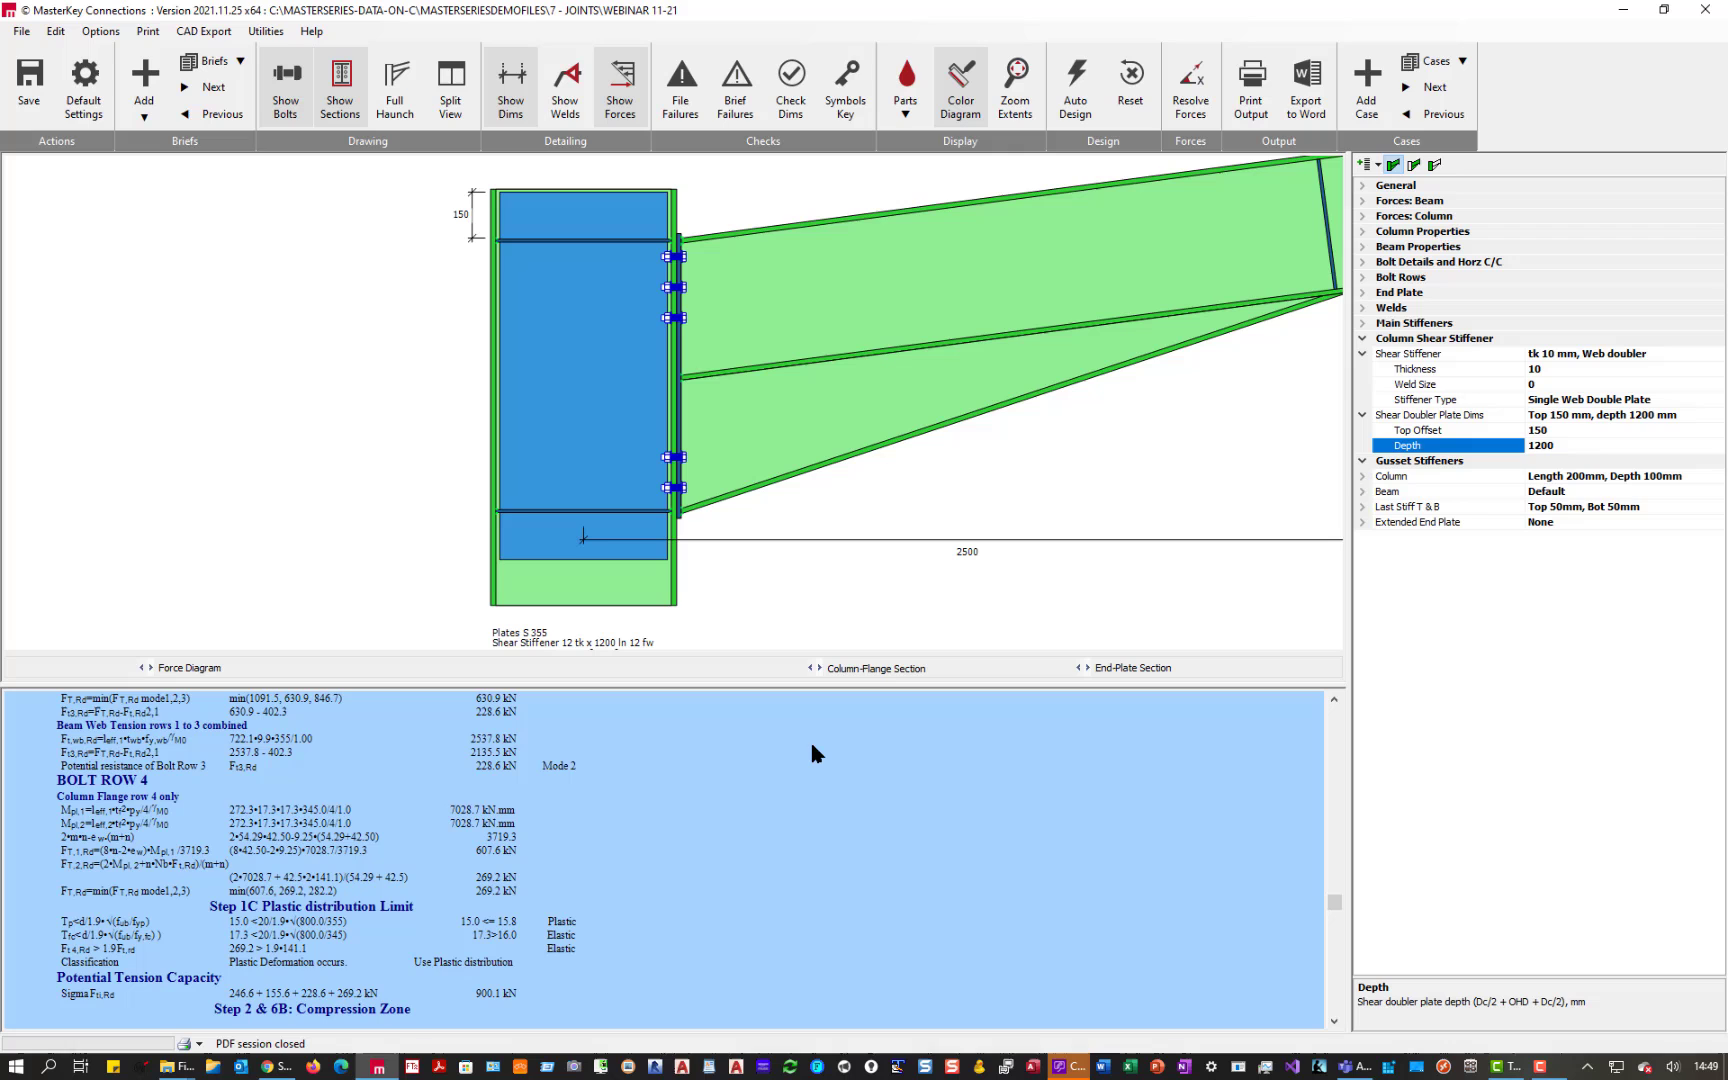
- Review the report's 799.6 kN doubler credit and 2114.8 kN web shear, ending at Step 2 & 6B
scroll(395, 822, "down", 7)
scroll(396, 815, "down", 7)
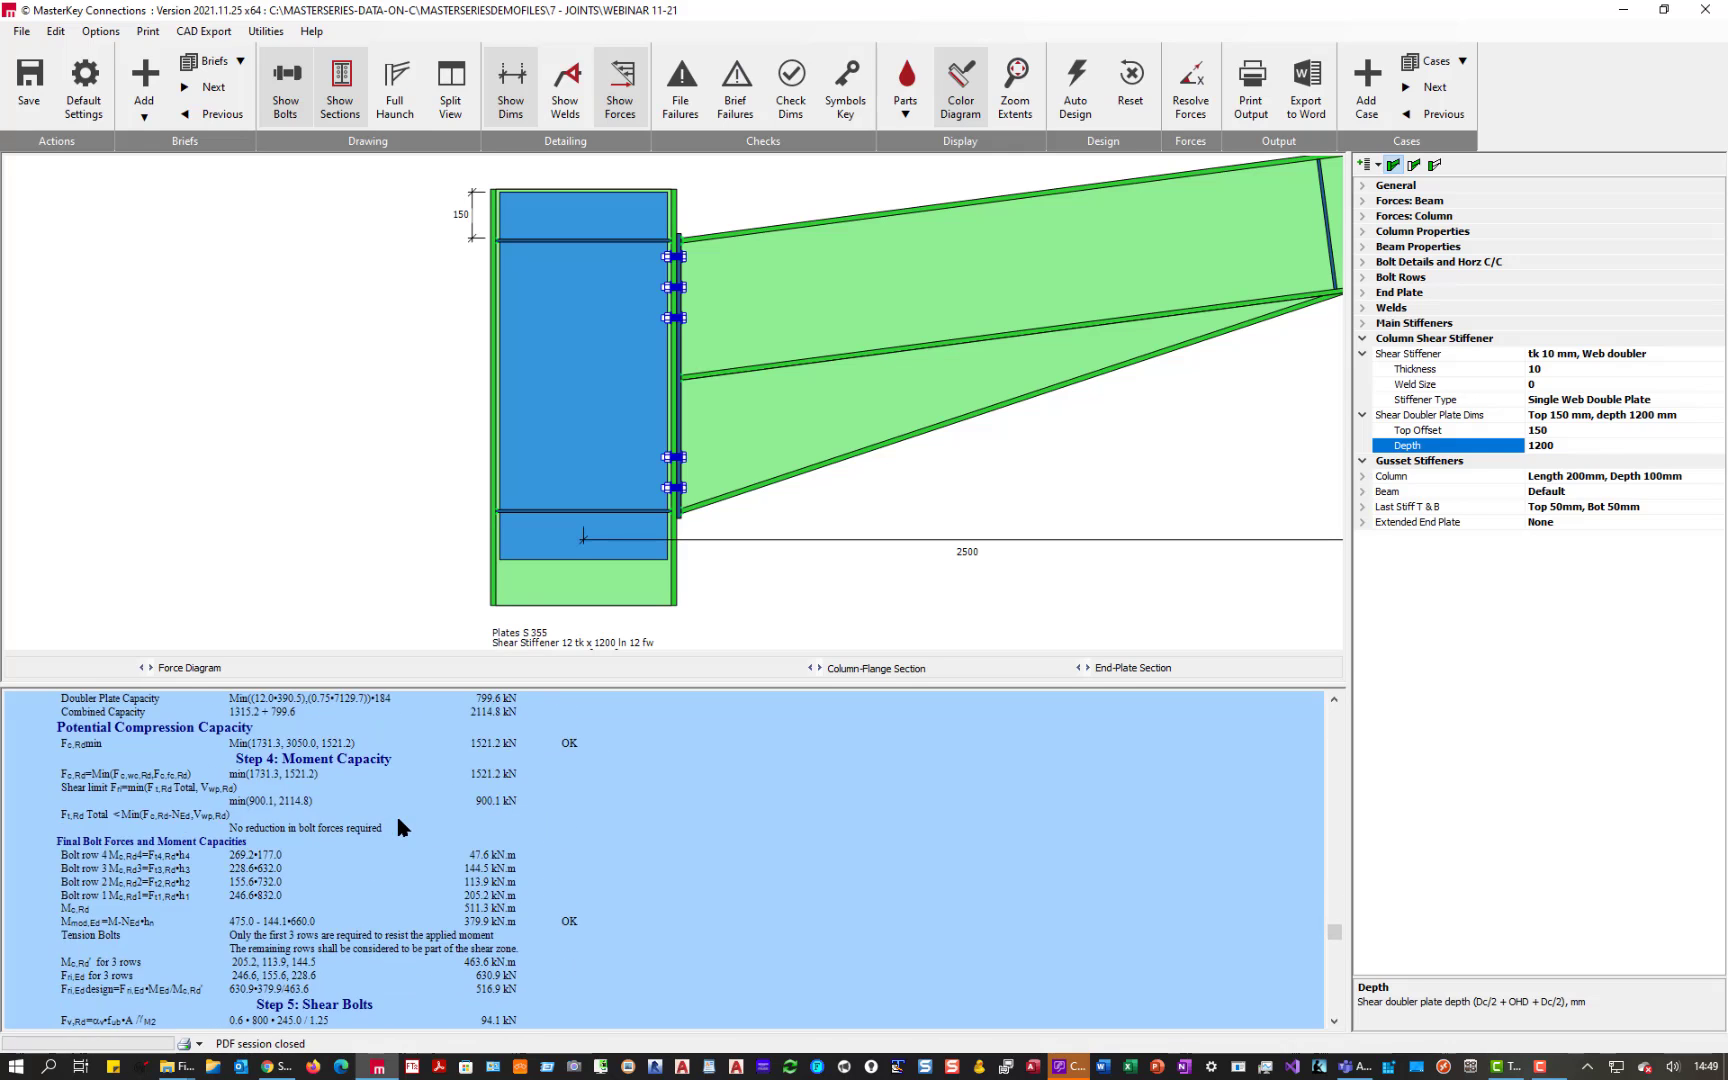
scroll(396, 811, "up", 7)
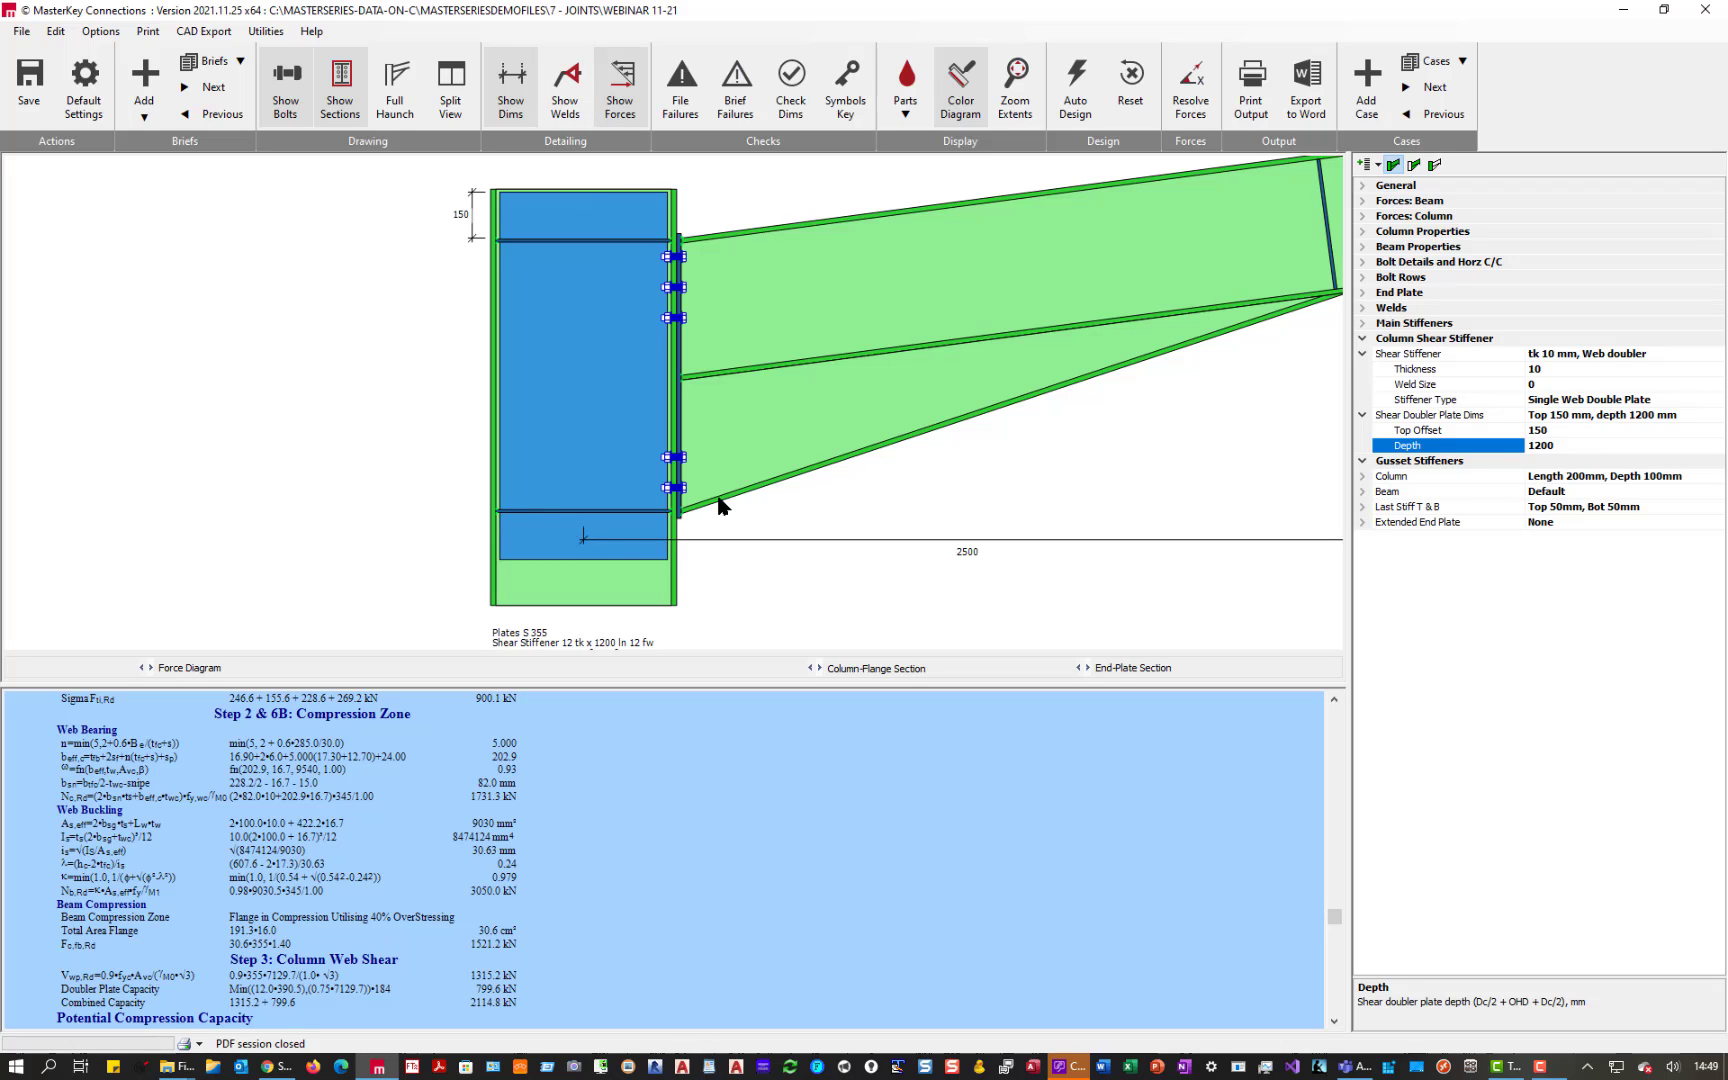
scroll(235, 925, "down", 6)
scroll(305, 870, "up", 4)
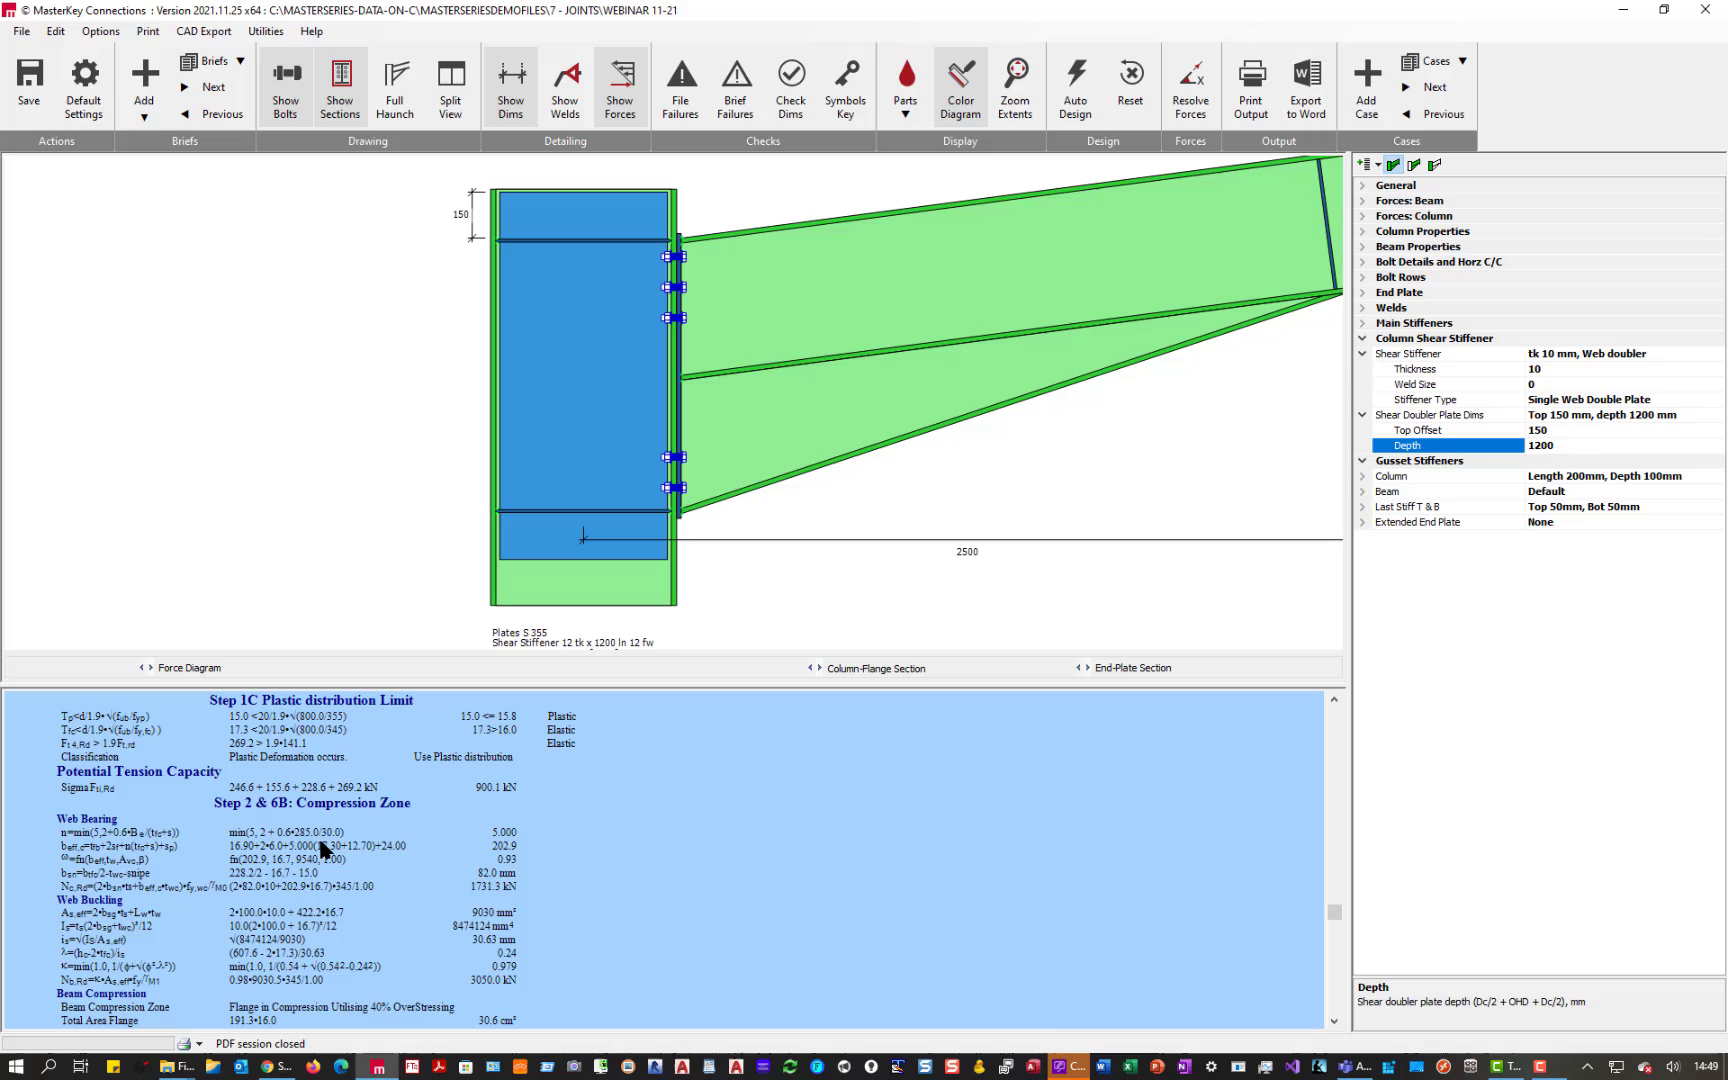
scroll(380, 795, "down", 5)
scroll(378, 790, "down", 10)
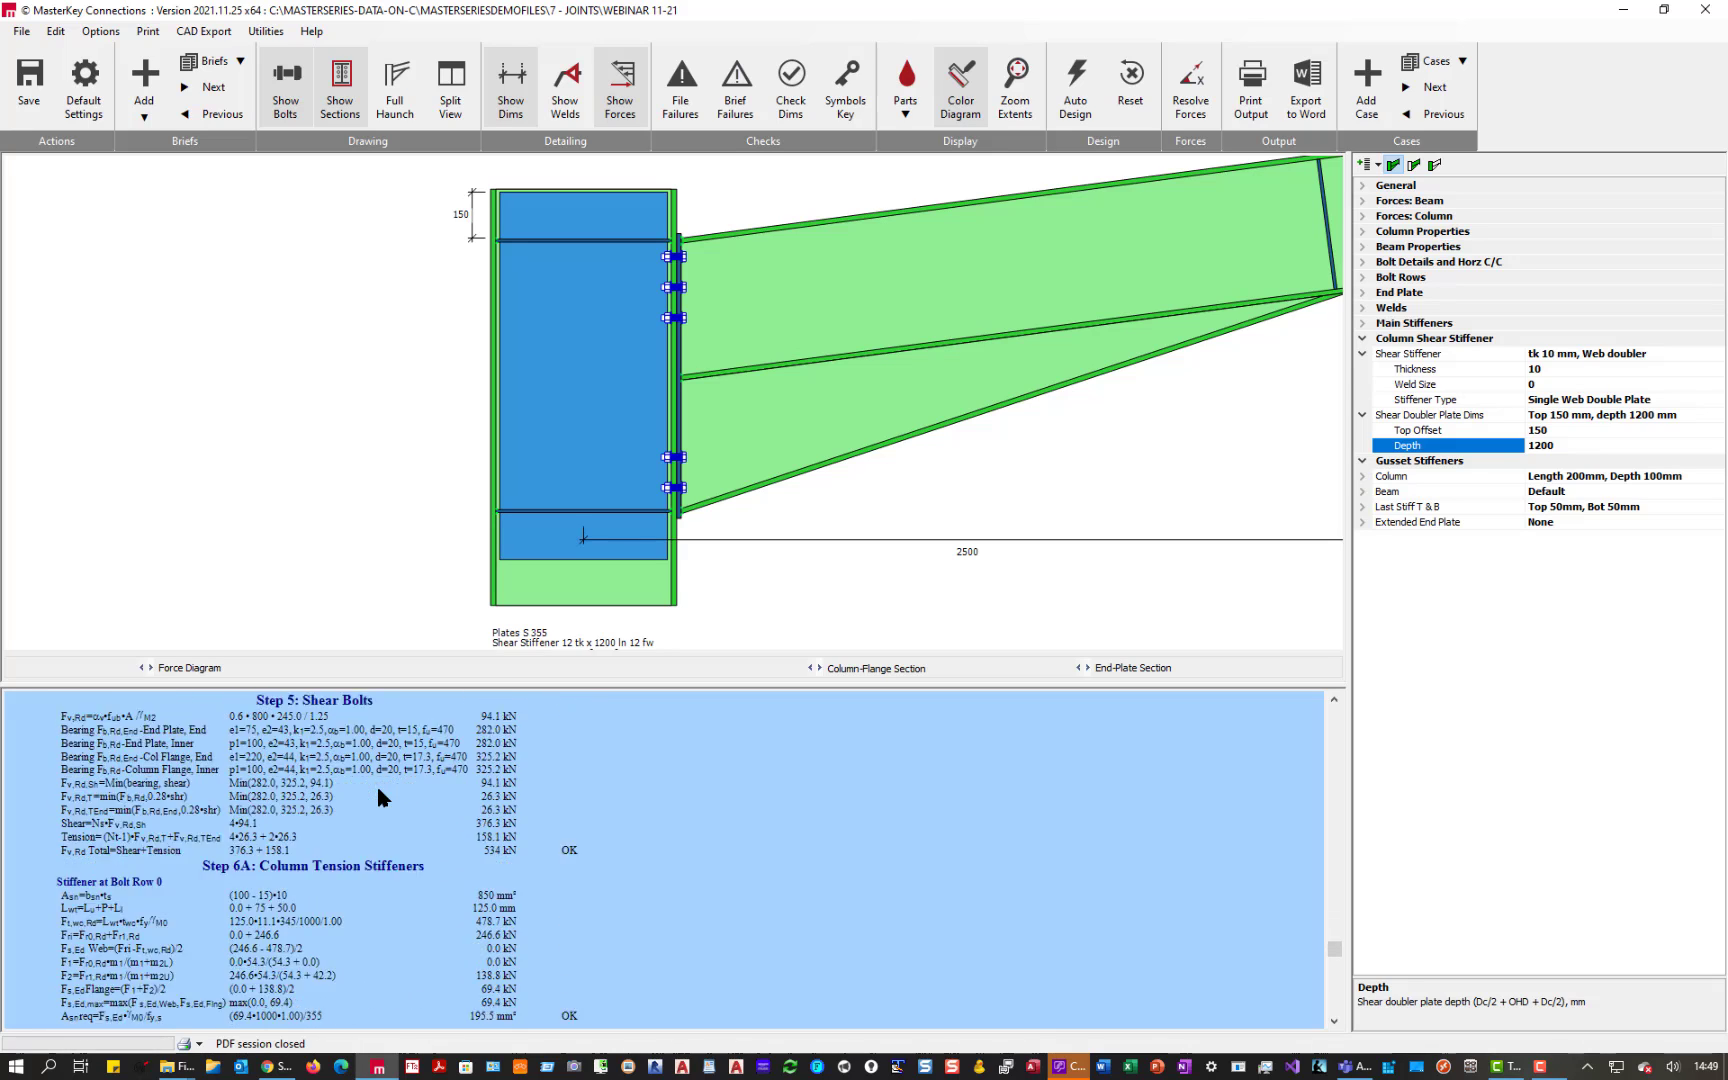
scroll(380, 795, "up", 3)
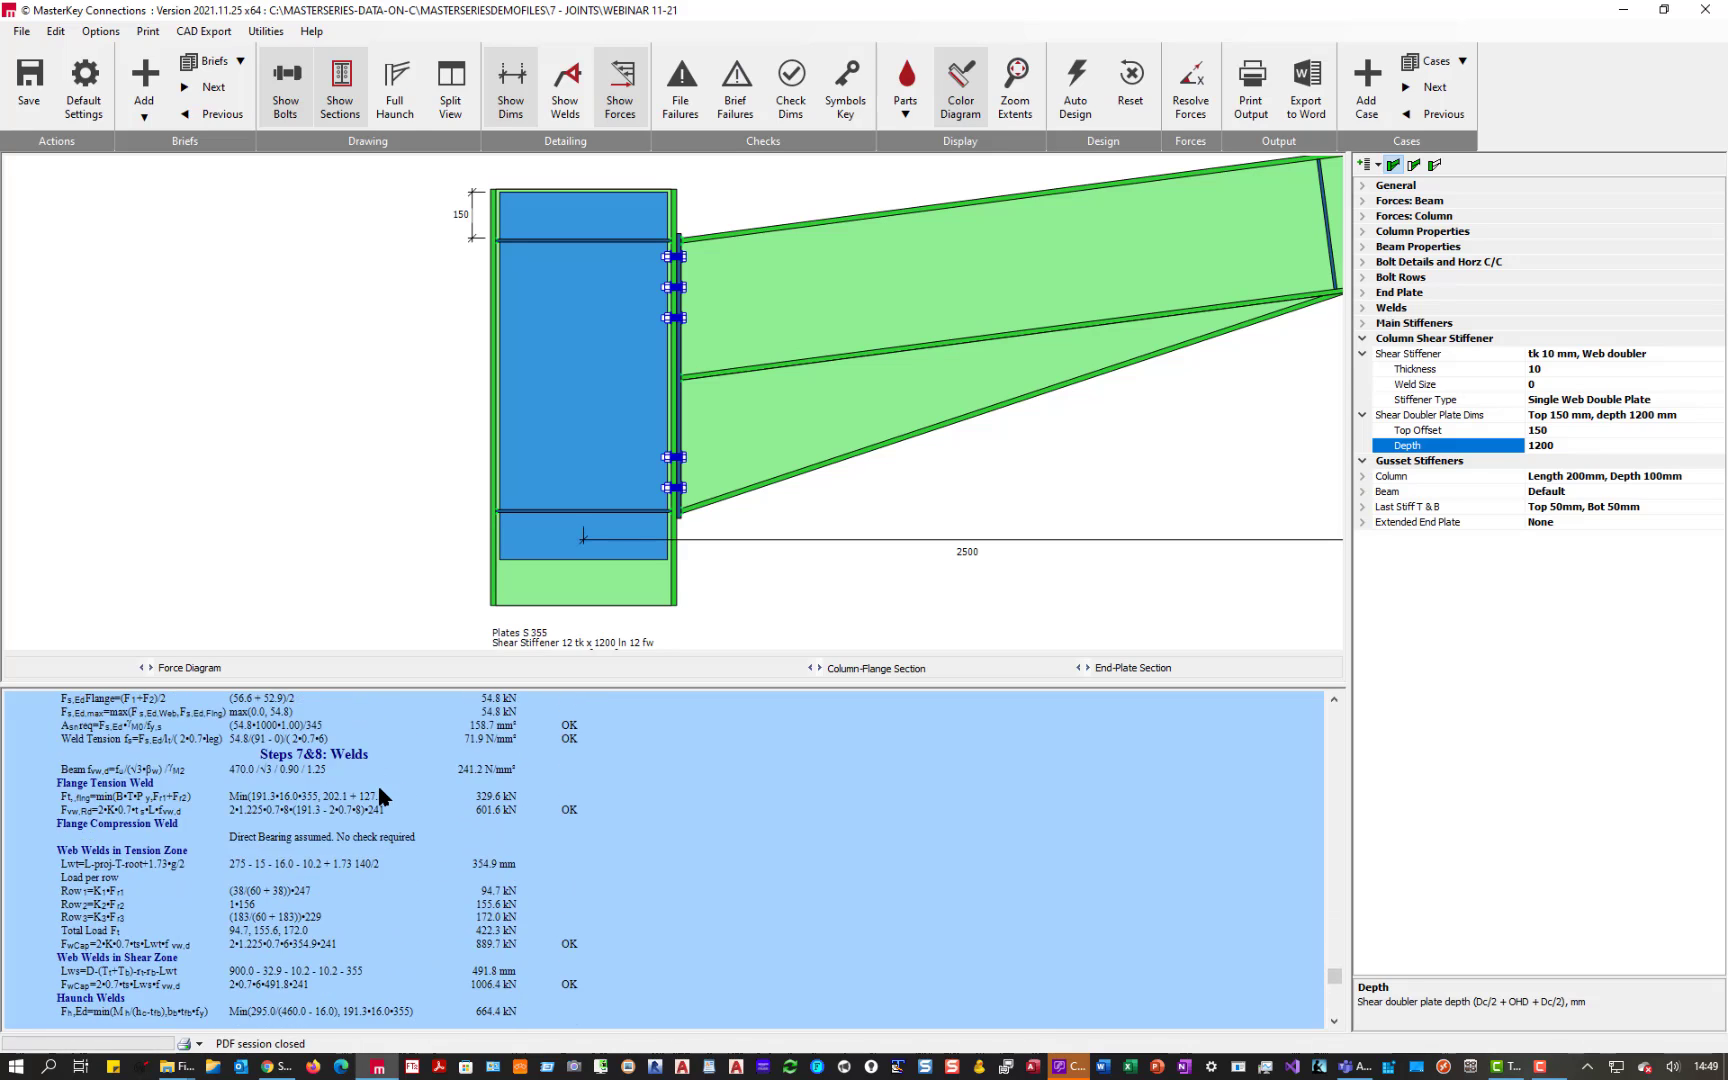
scroll(377, 782, "down", 5)
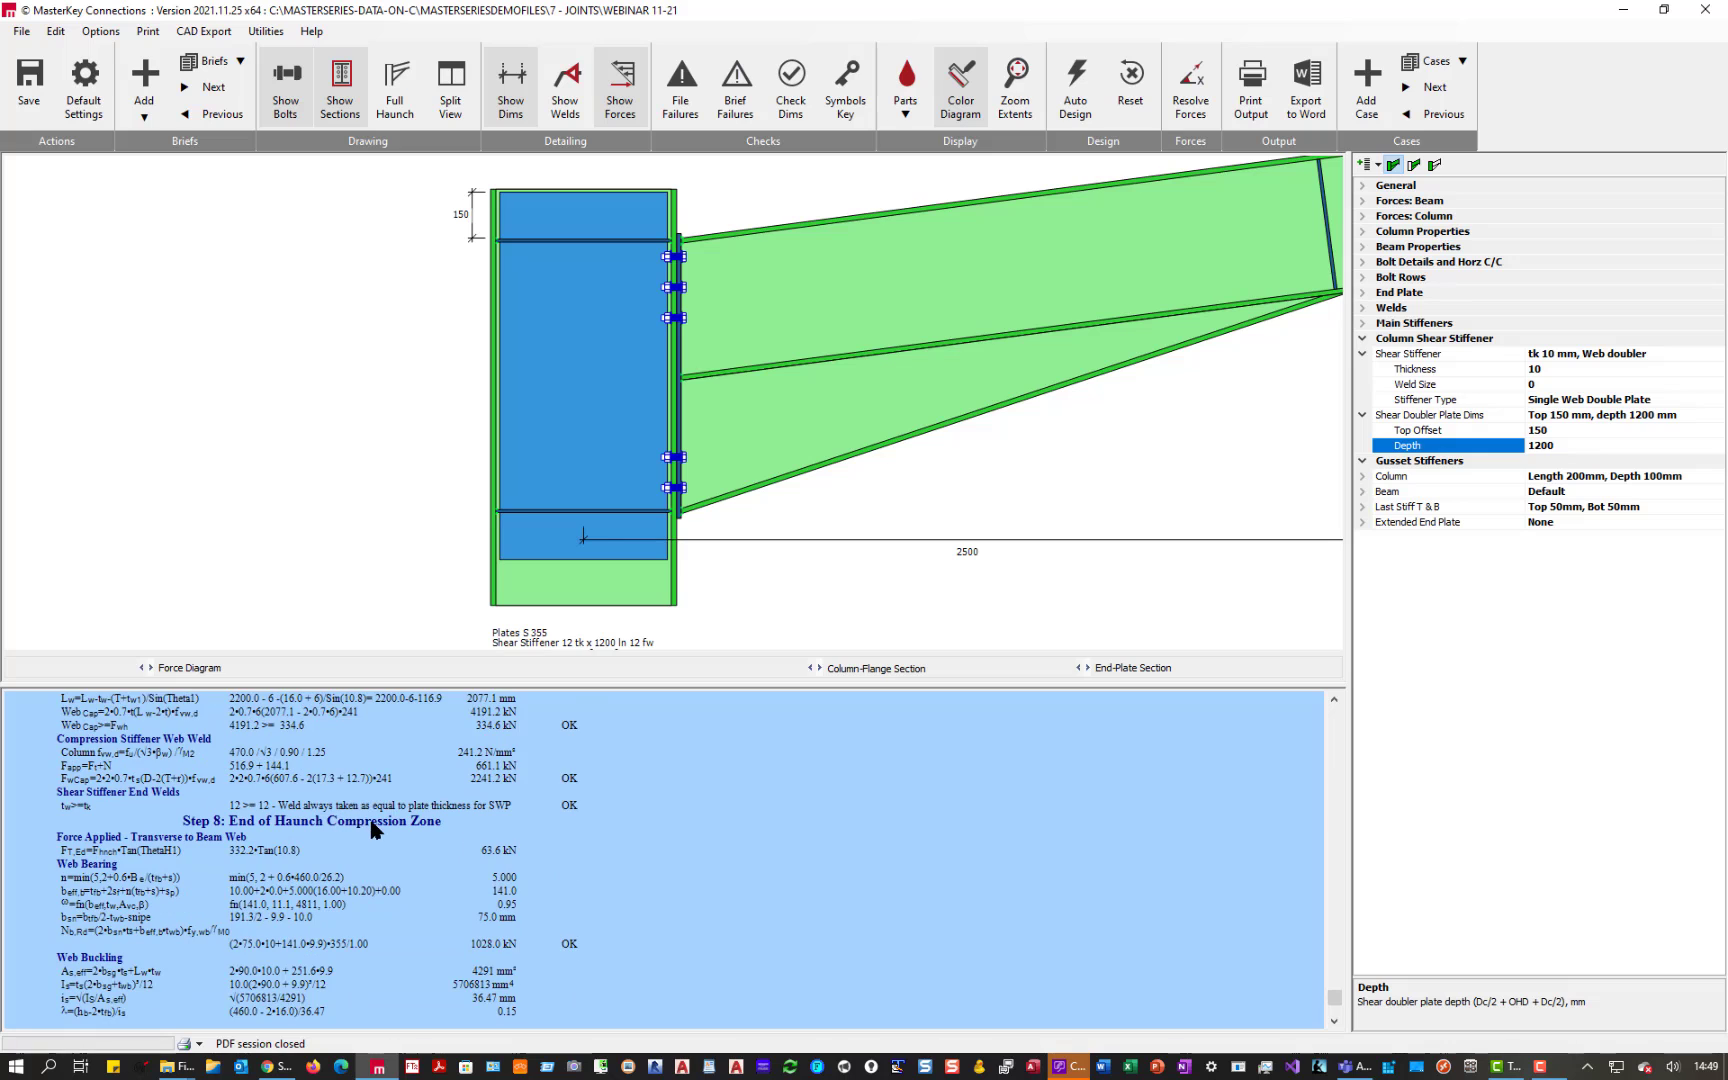
scroll(369, 814, "down", 10)
scroll(350, 825, "up", 15)
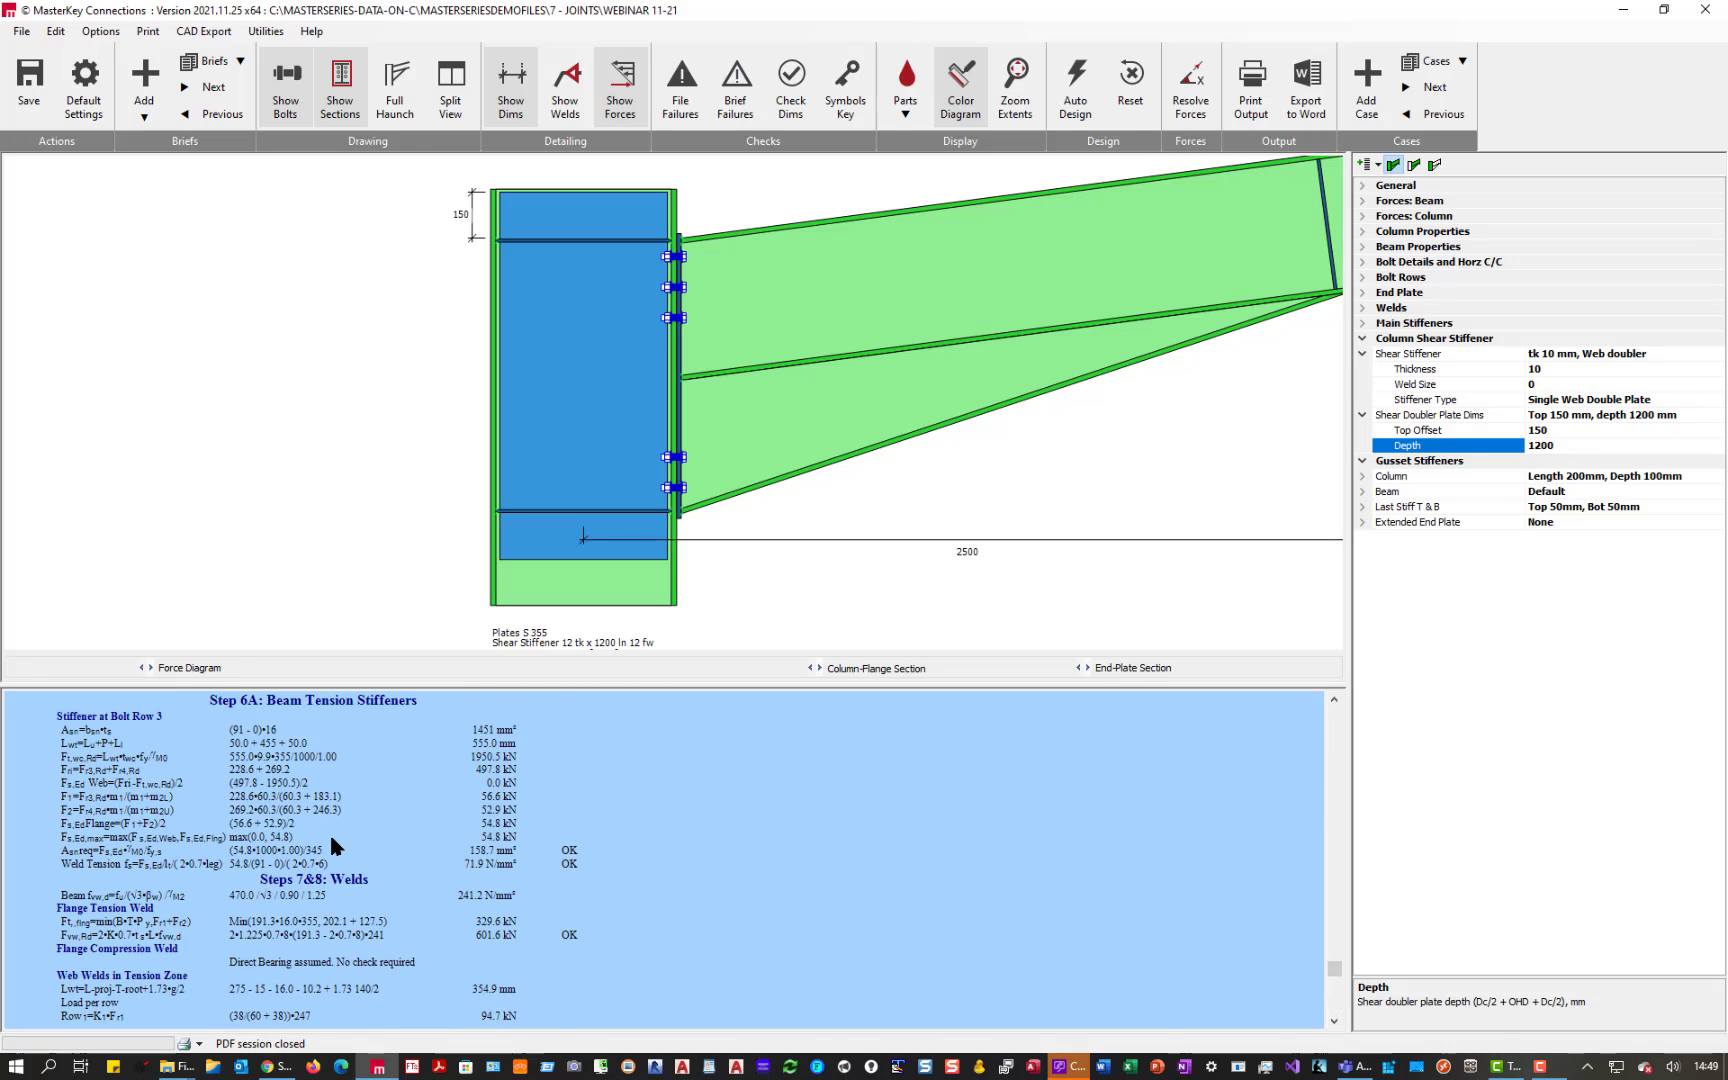
scroll(306, 815, "up", 8)
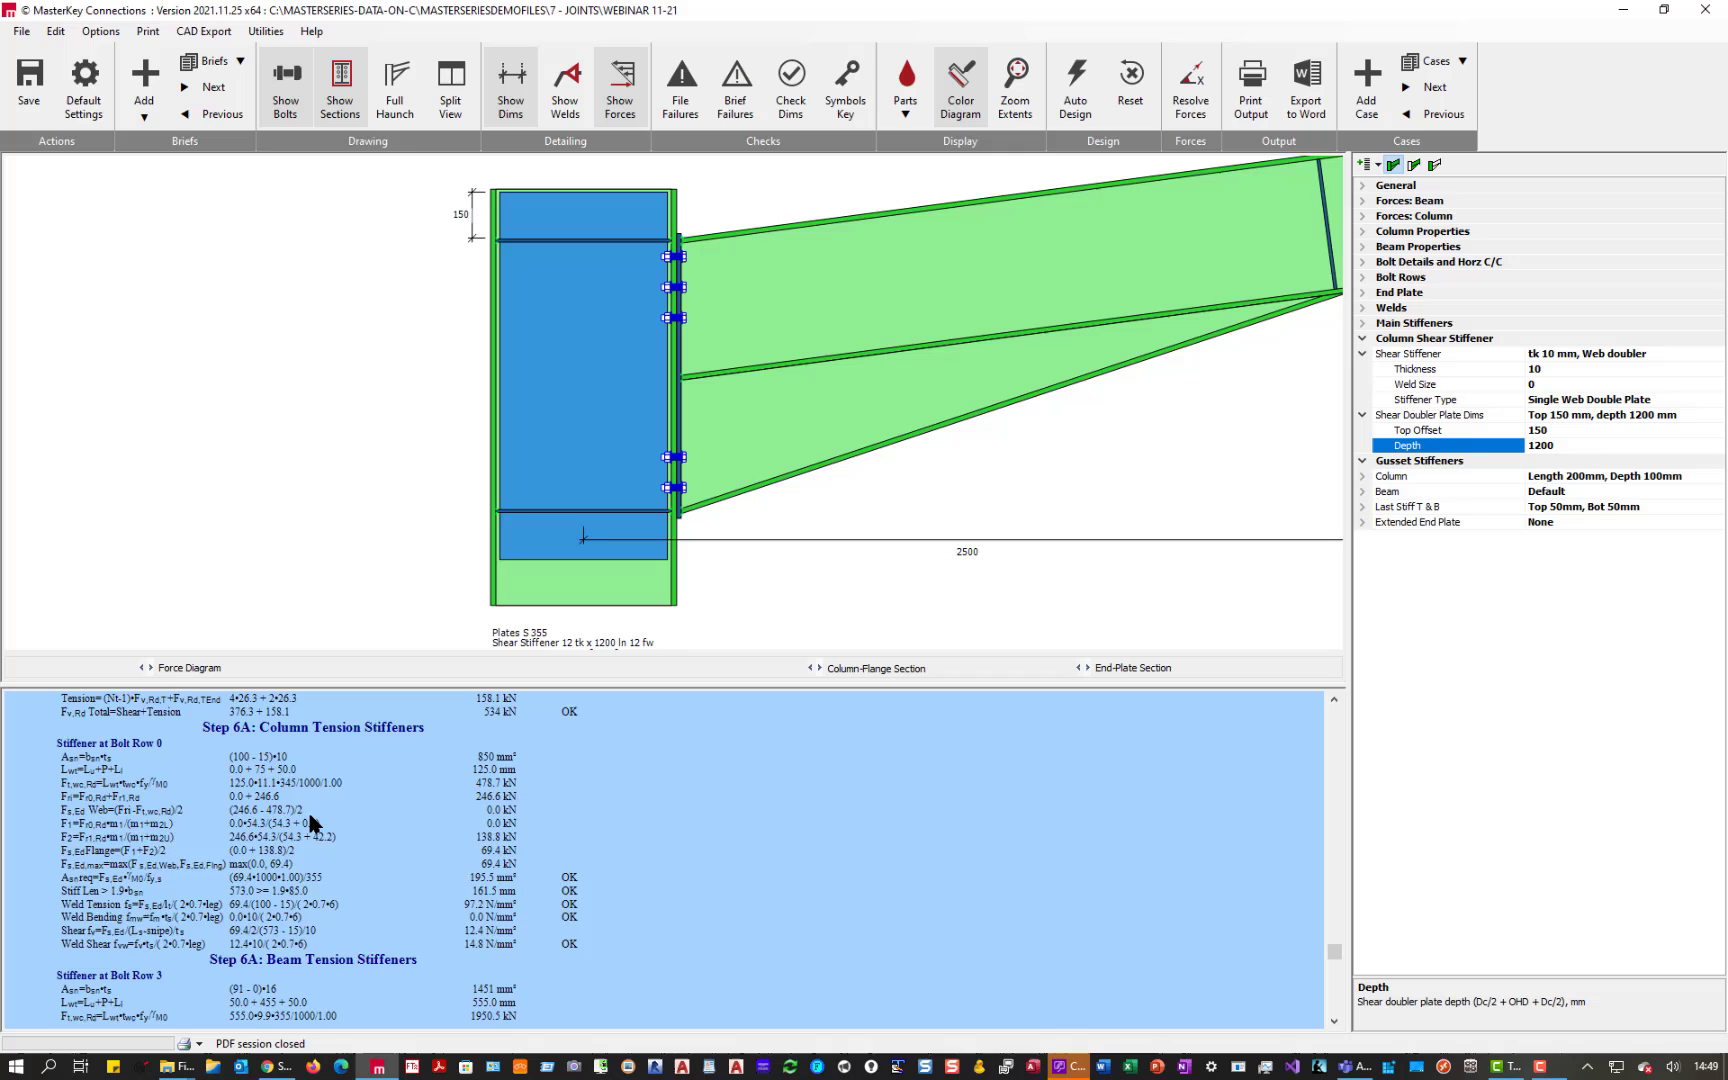
scroll(300, 830, "up", 2)
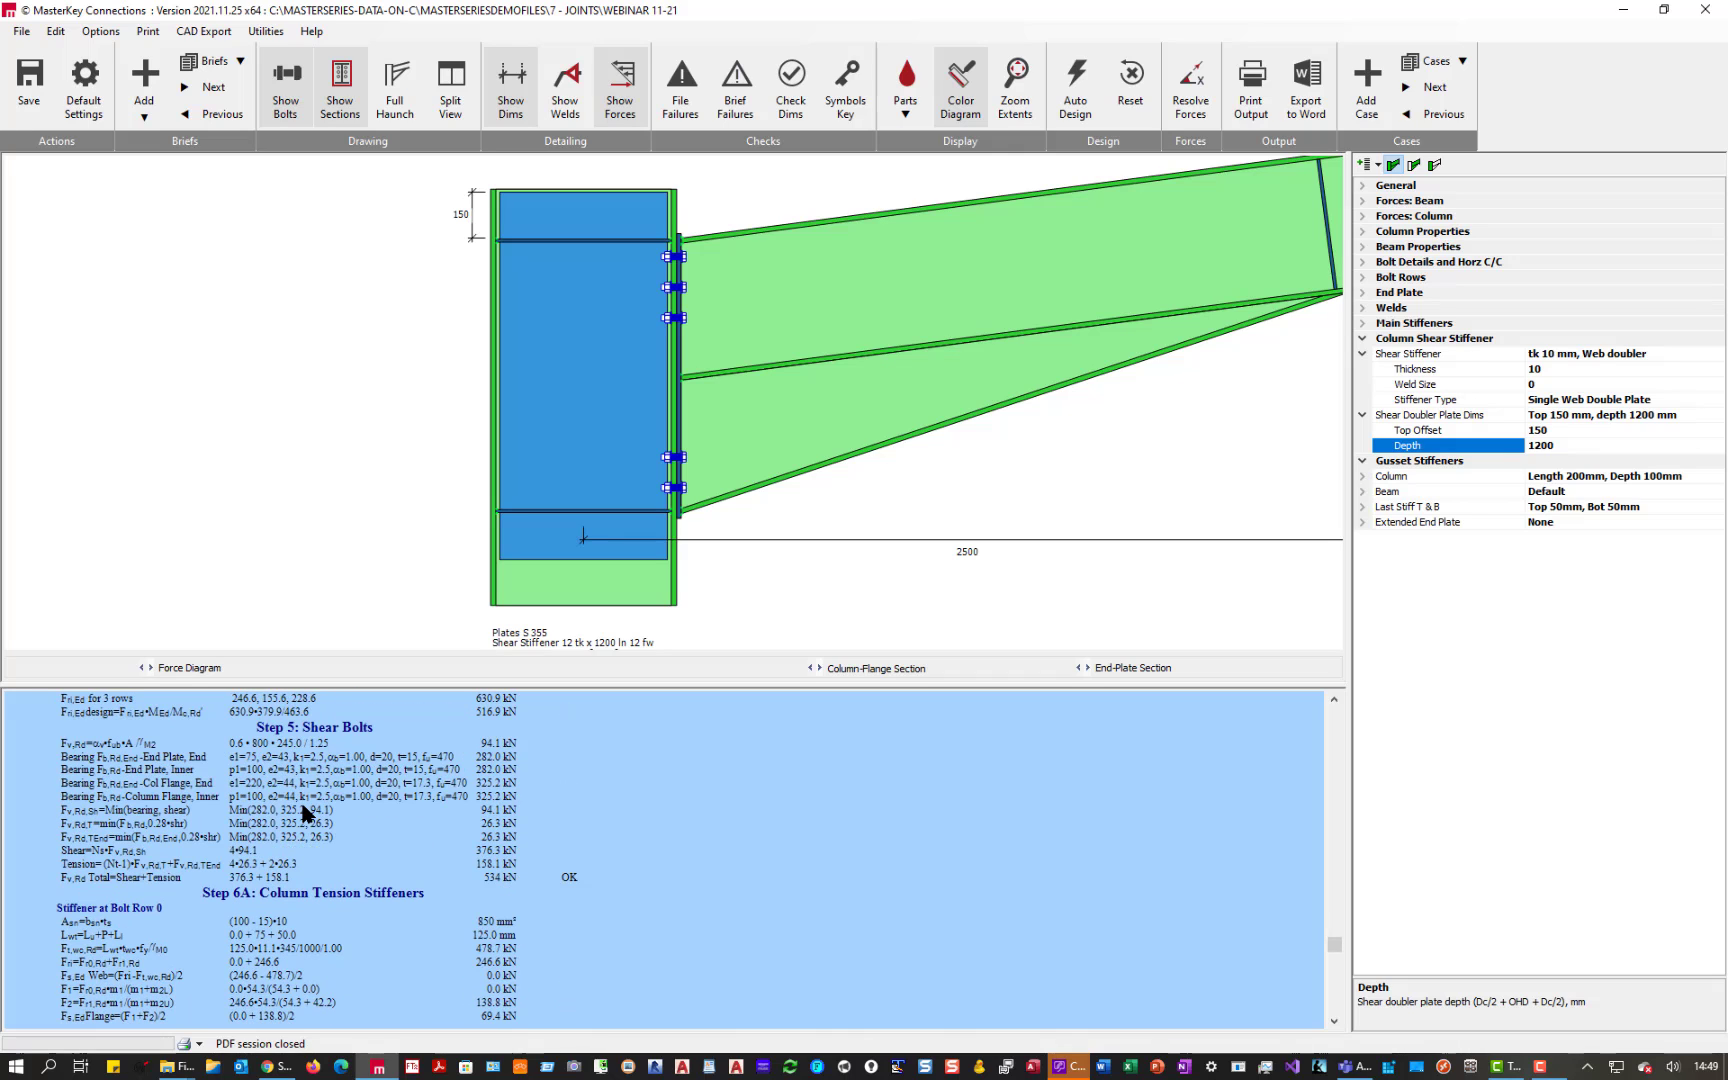
scroll(305, 812, "down", 1)
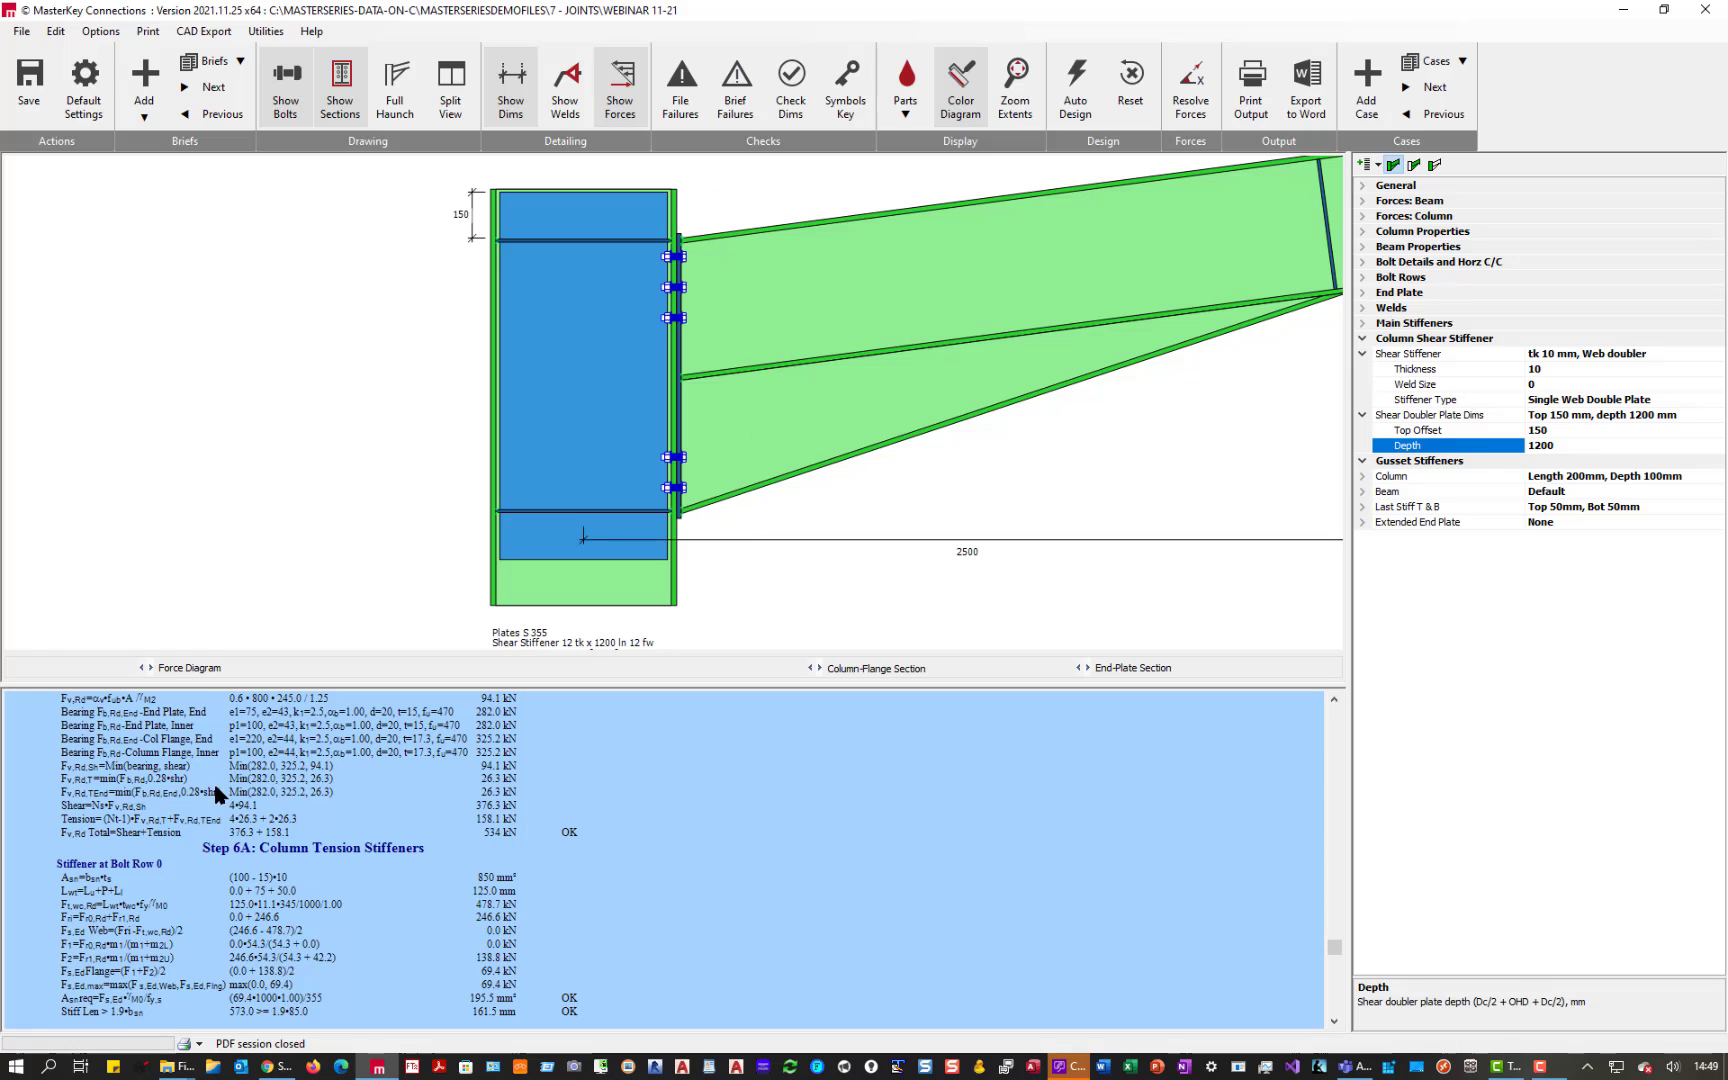
scroll(308, 855, "up", 3)
scroll(292, 840, "up", 2)
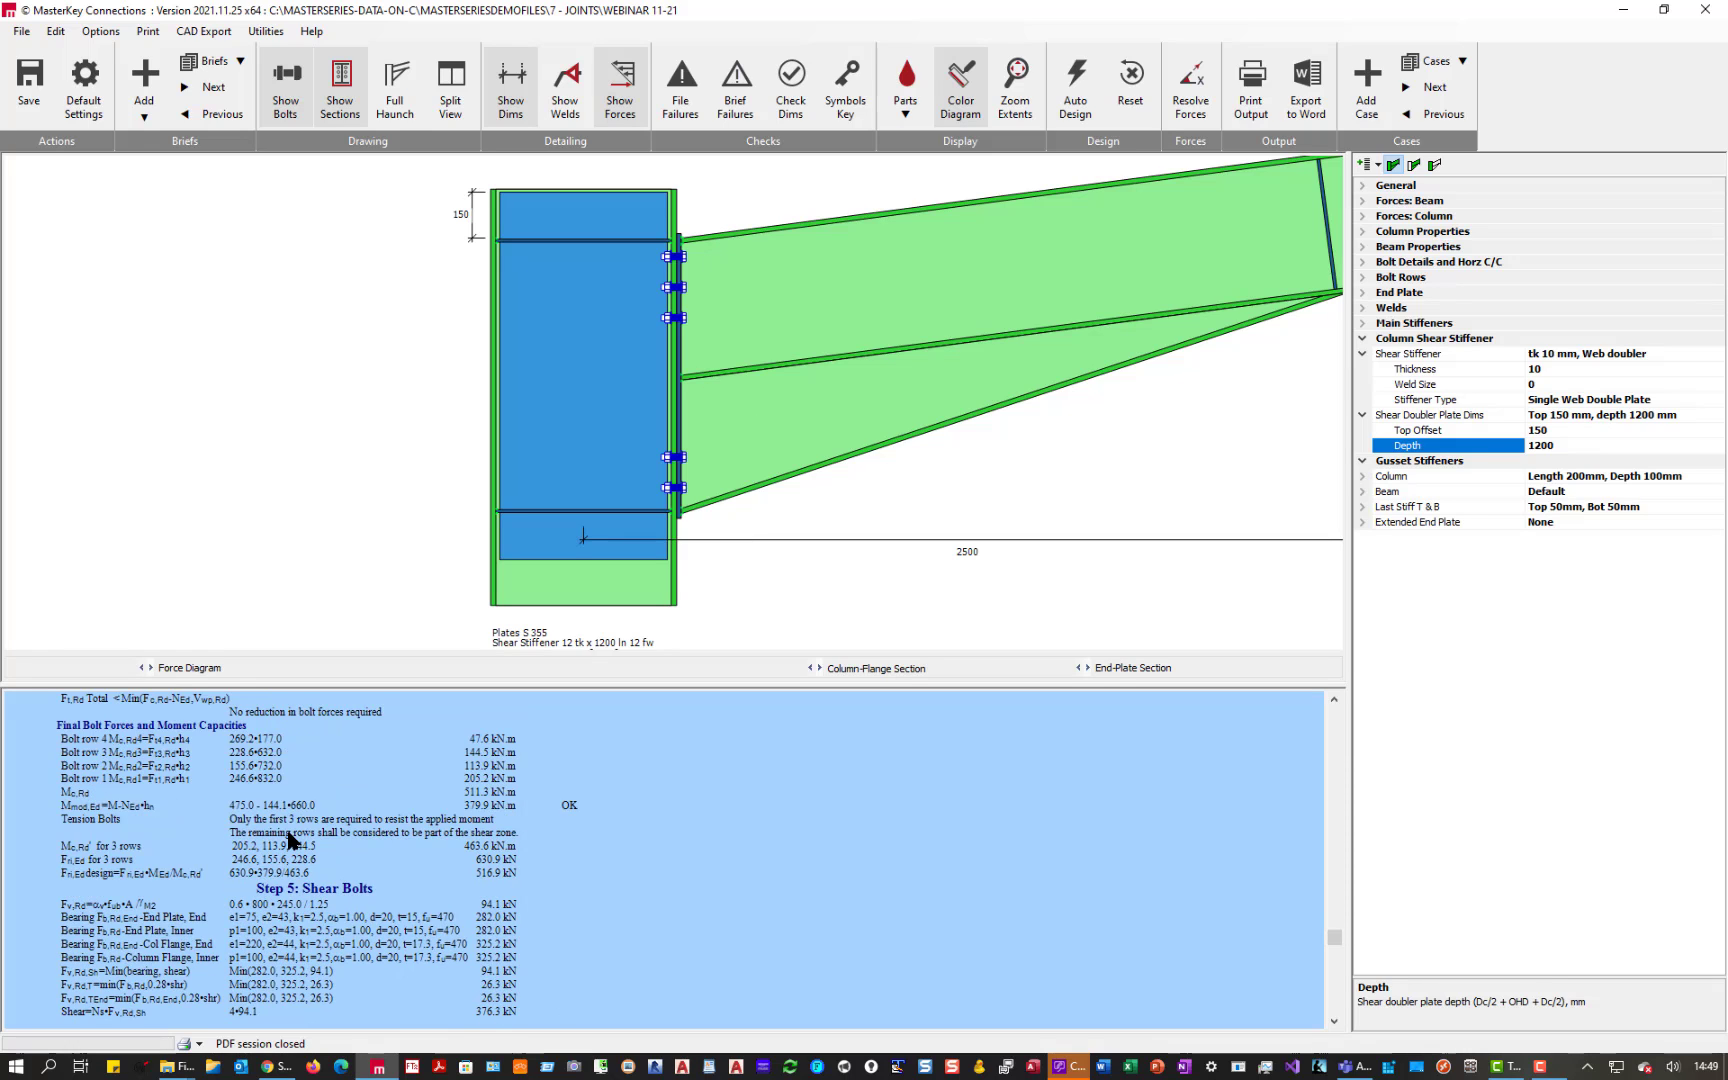
scroll(291, 840, "up", 6)
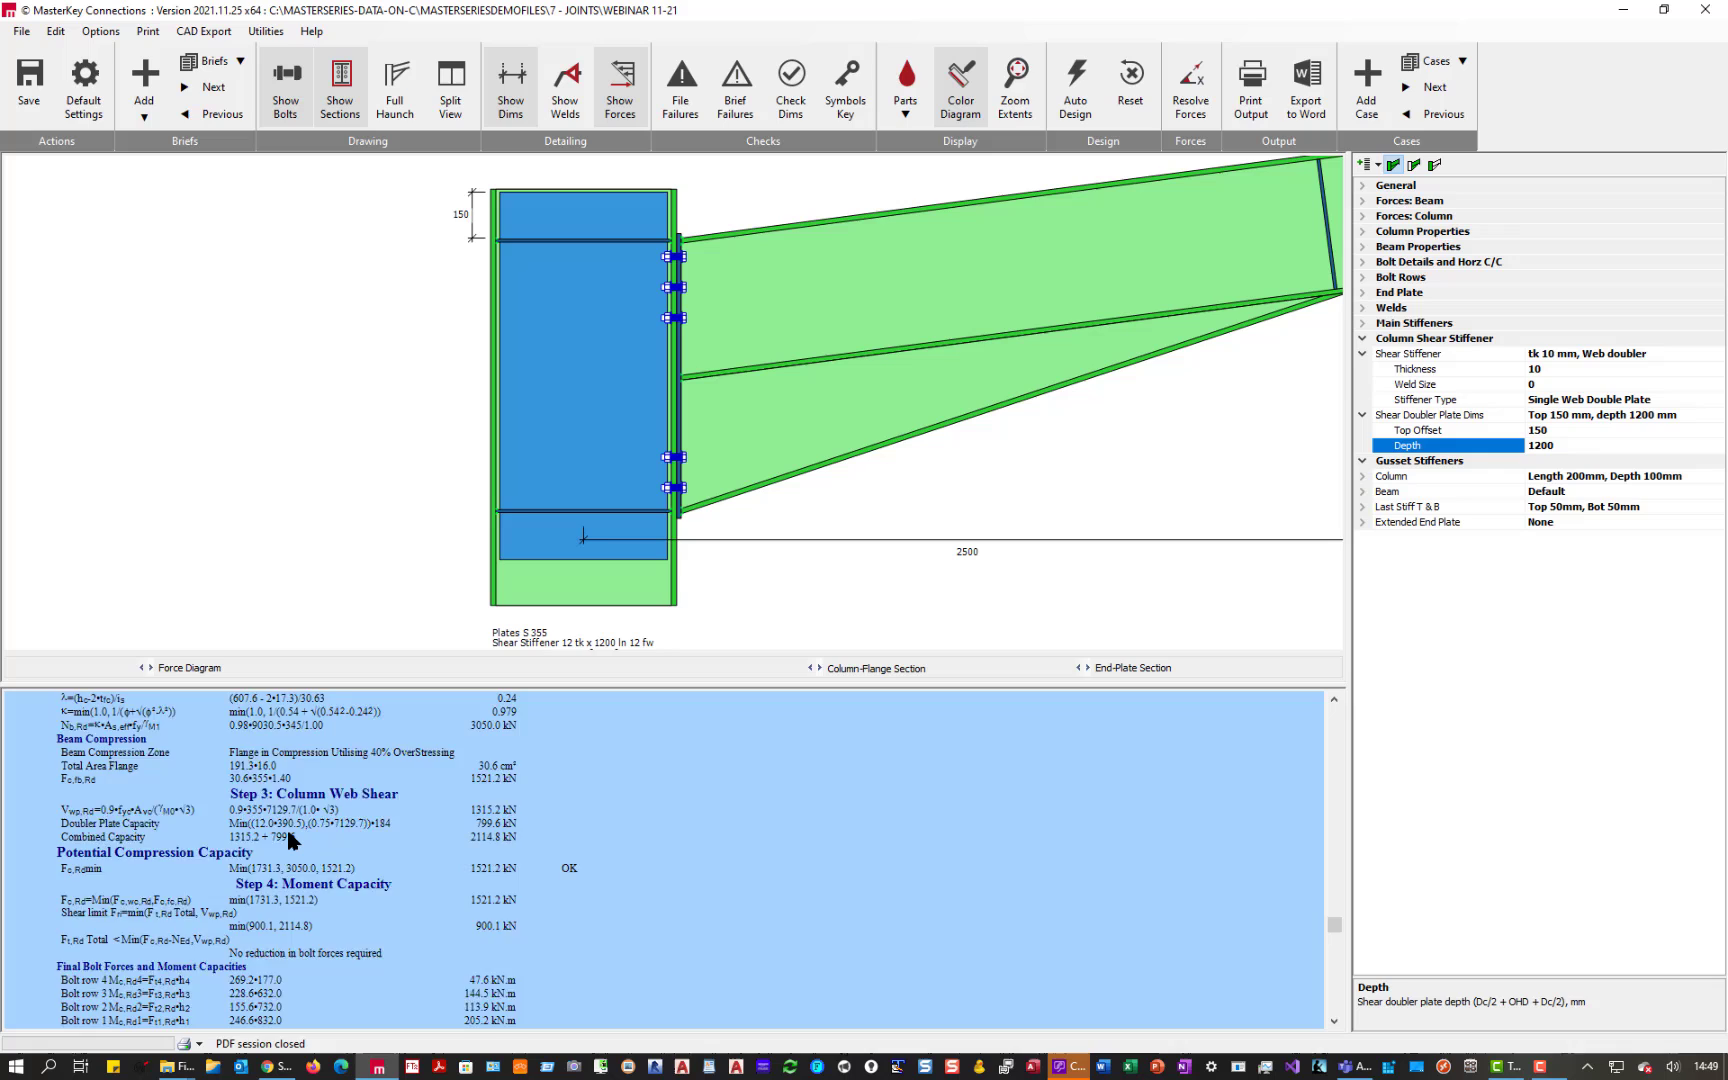
scroll(291, 840, "up", 5)
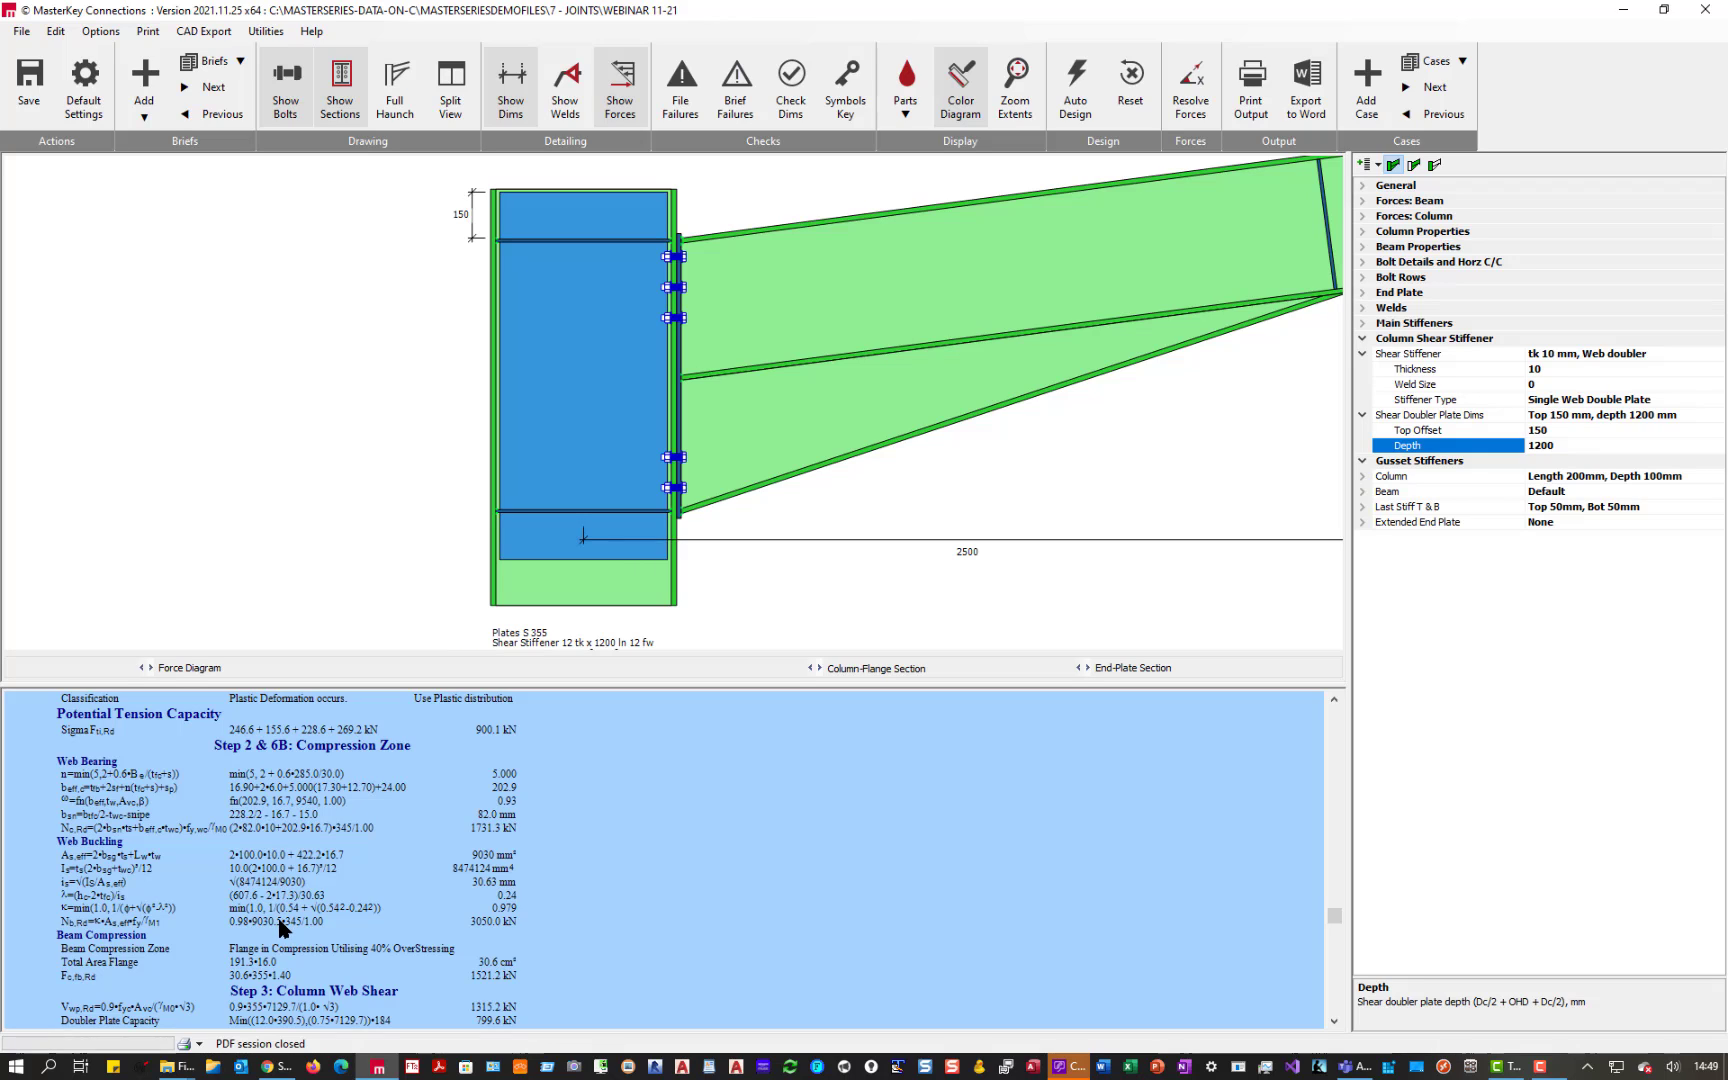
left_click(1469, 371)
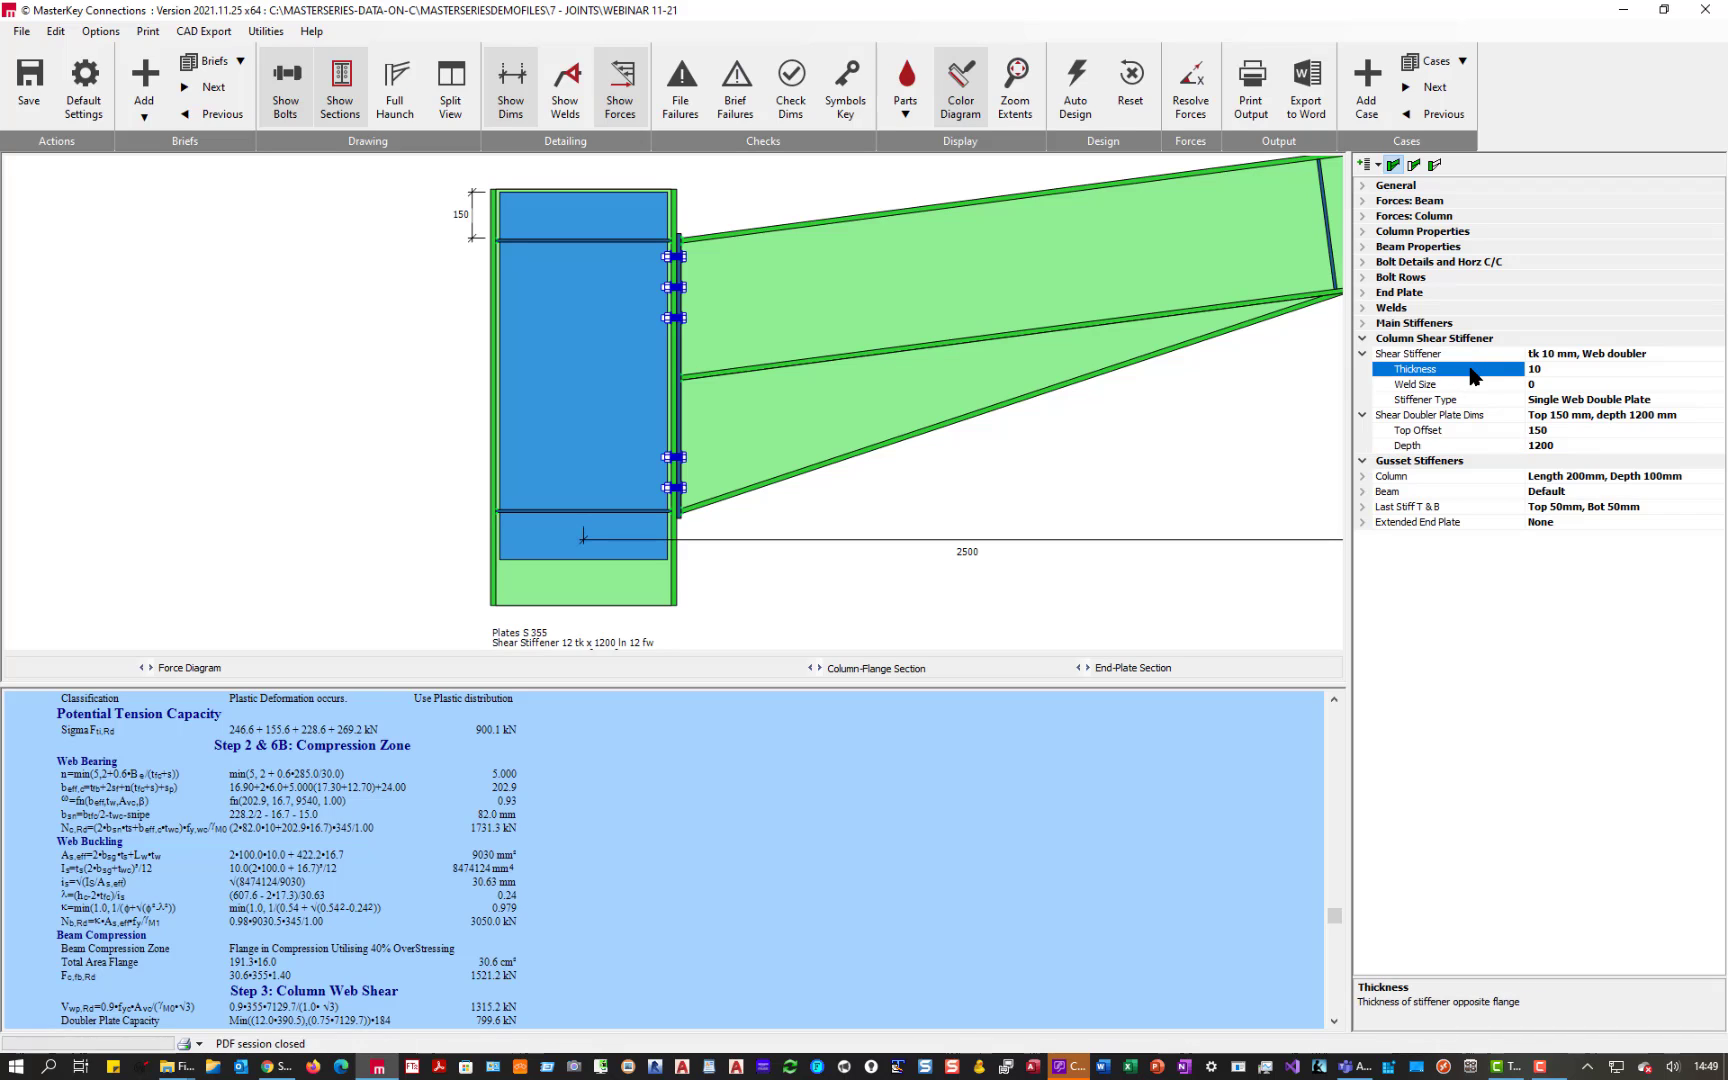
type("0")
left_click(1465, 384)
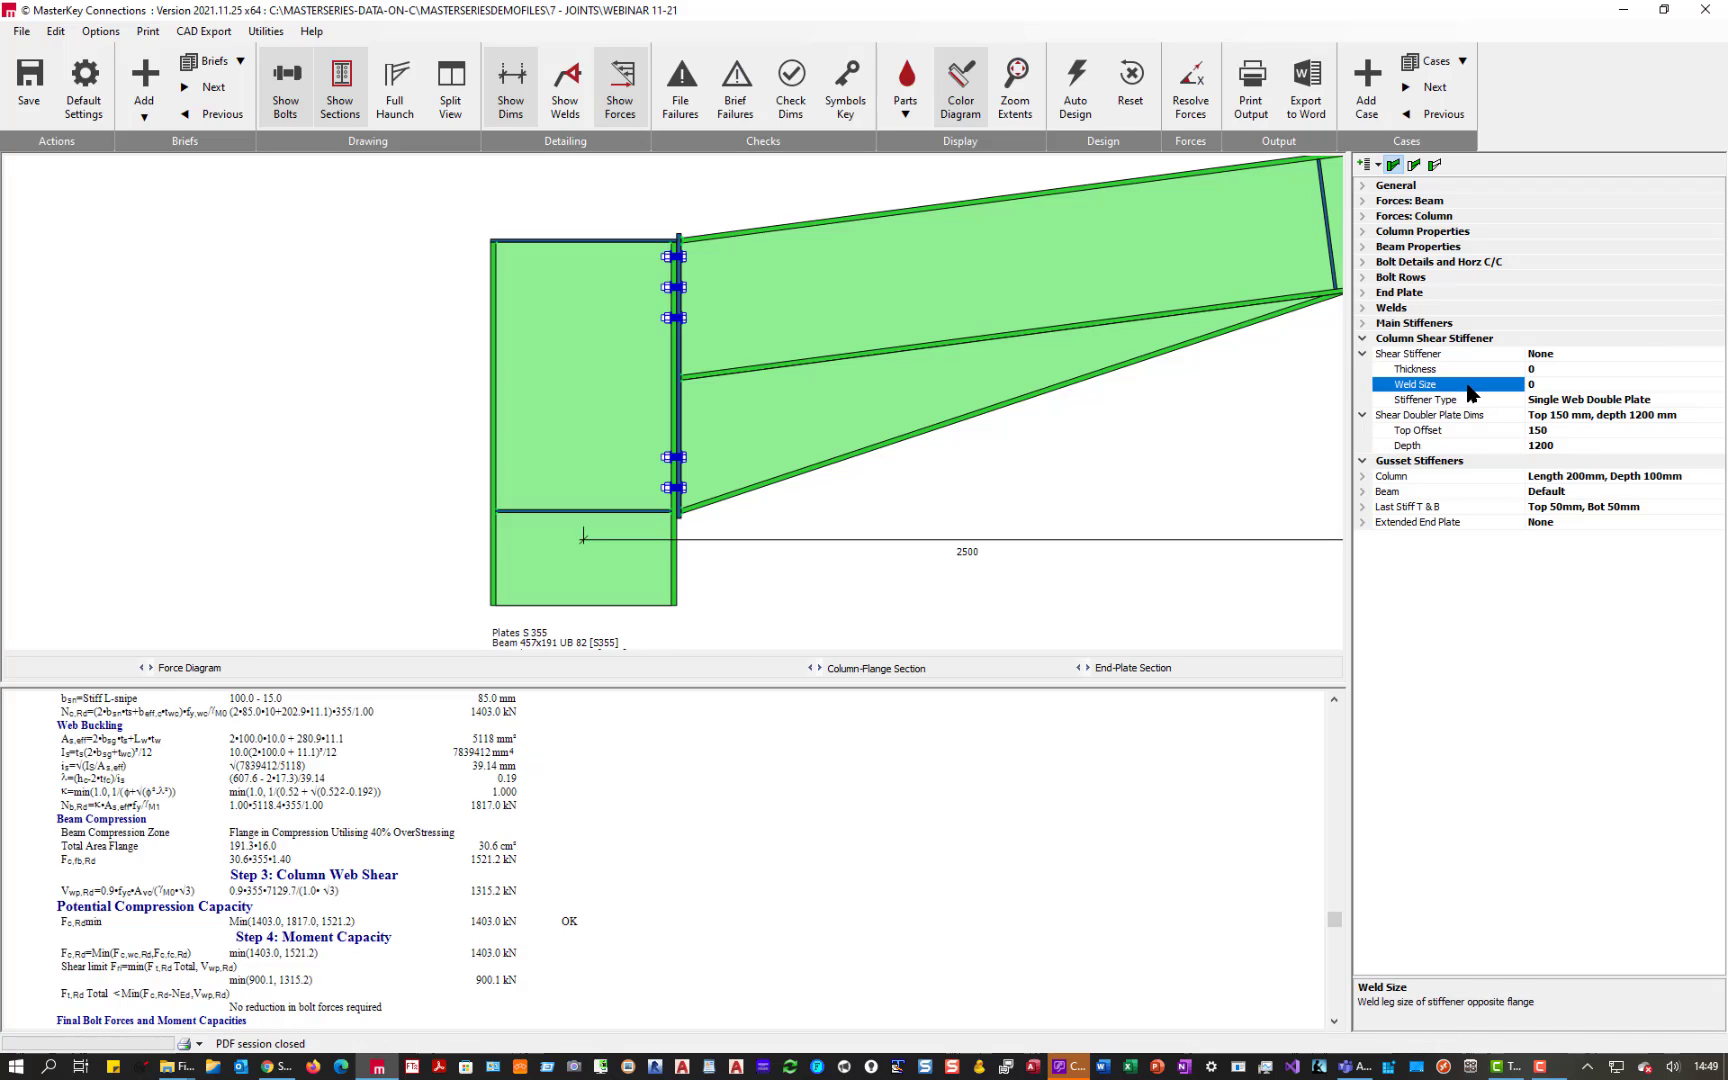
scroll(174, 864, "up", 3)
scroll(174, 864, "up", 3)
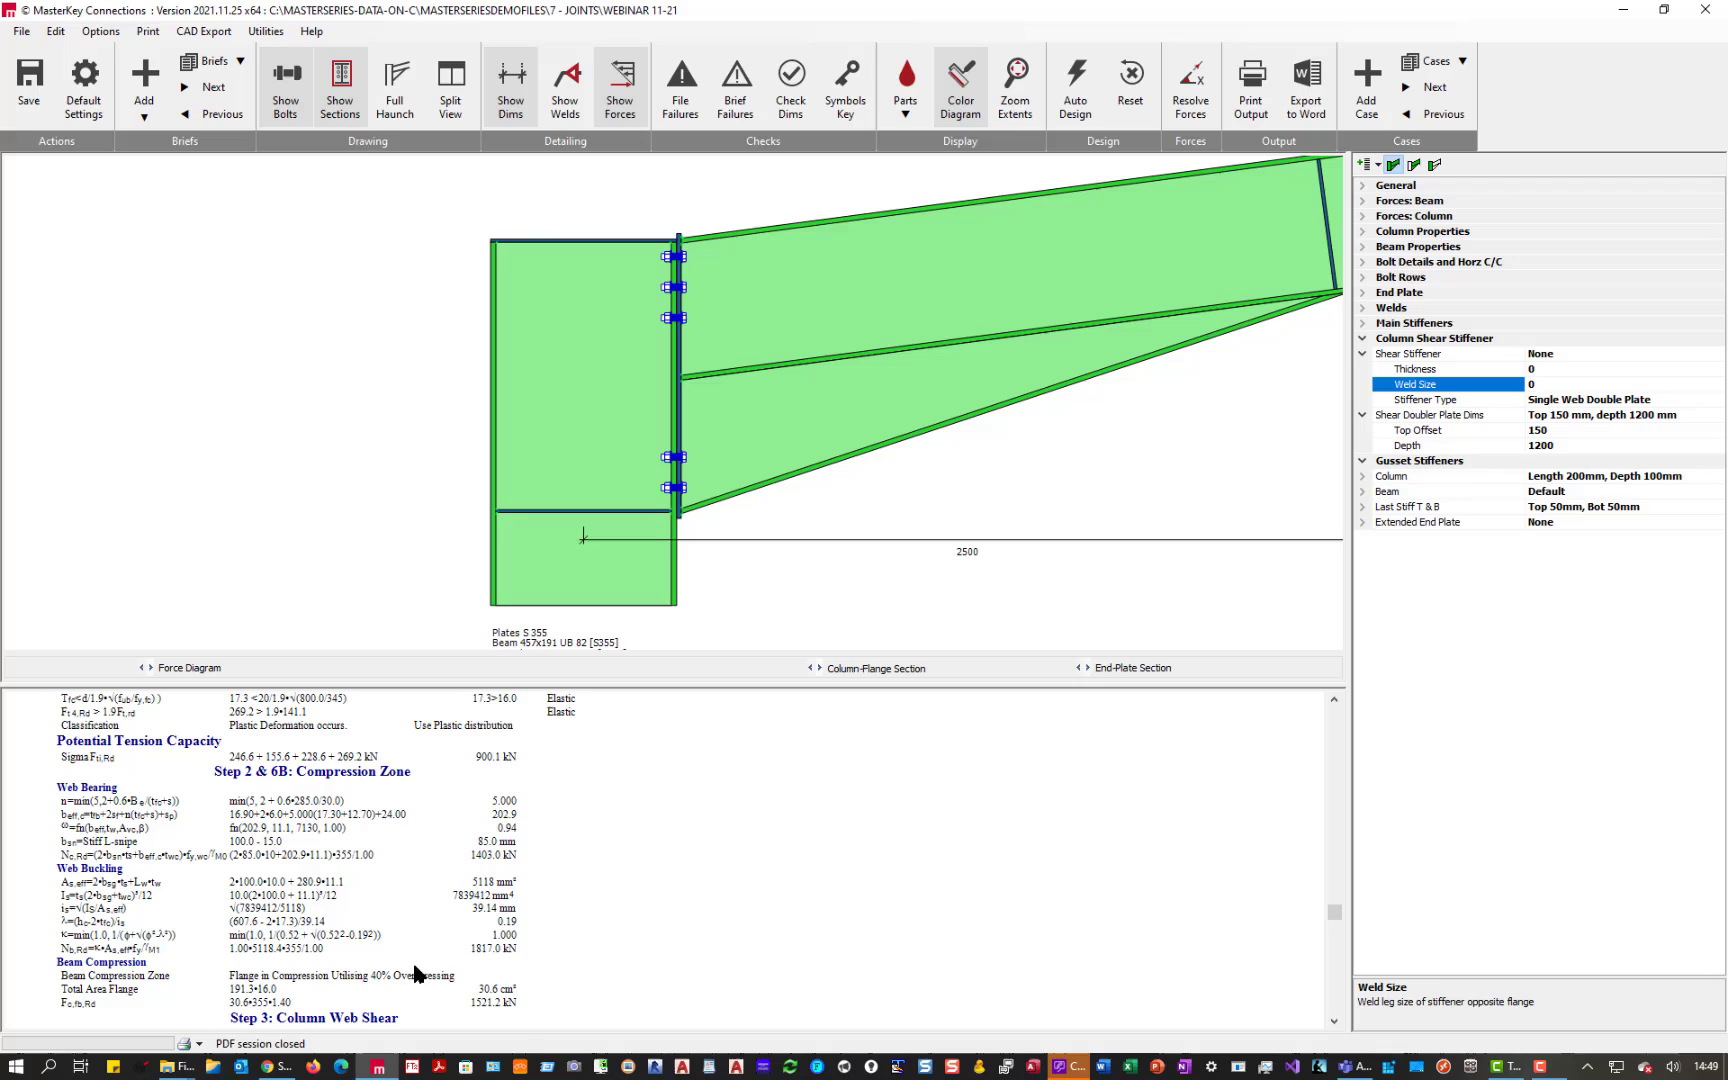
left_click(1445, 369)
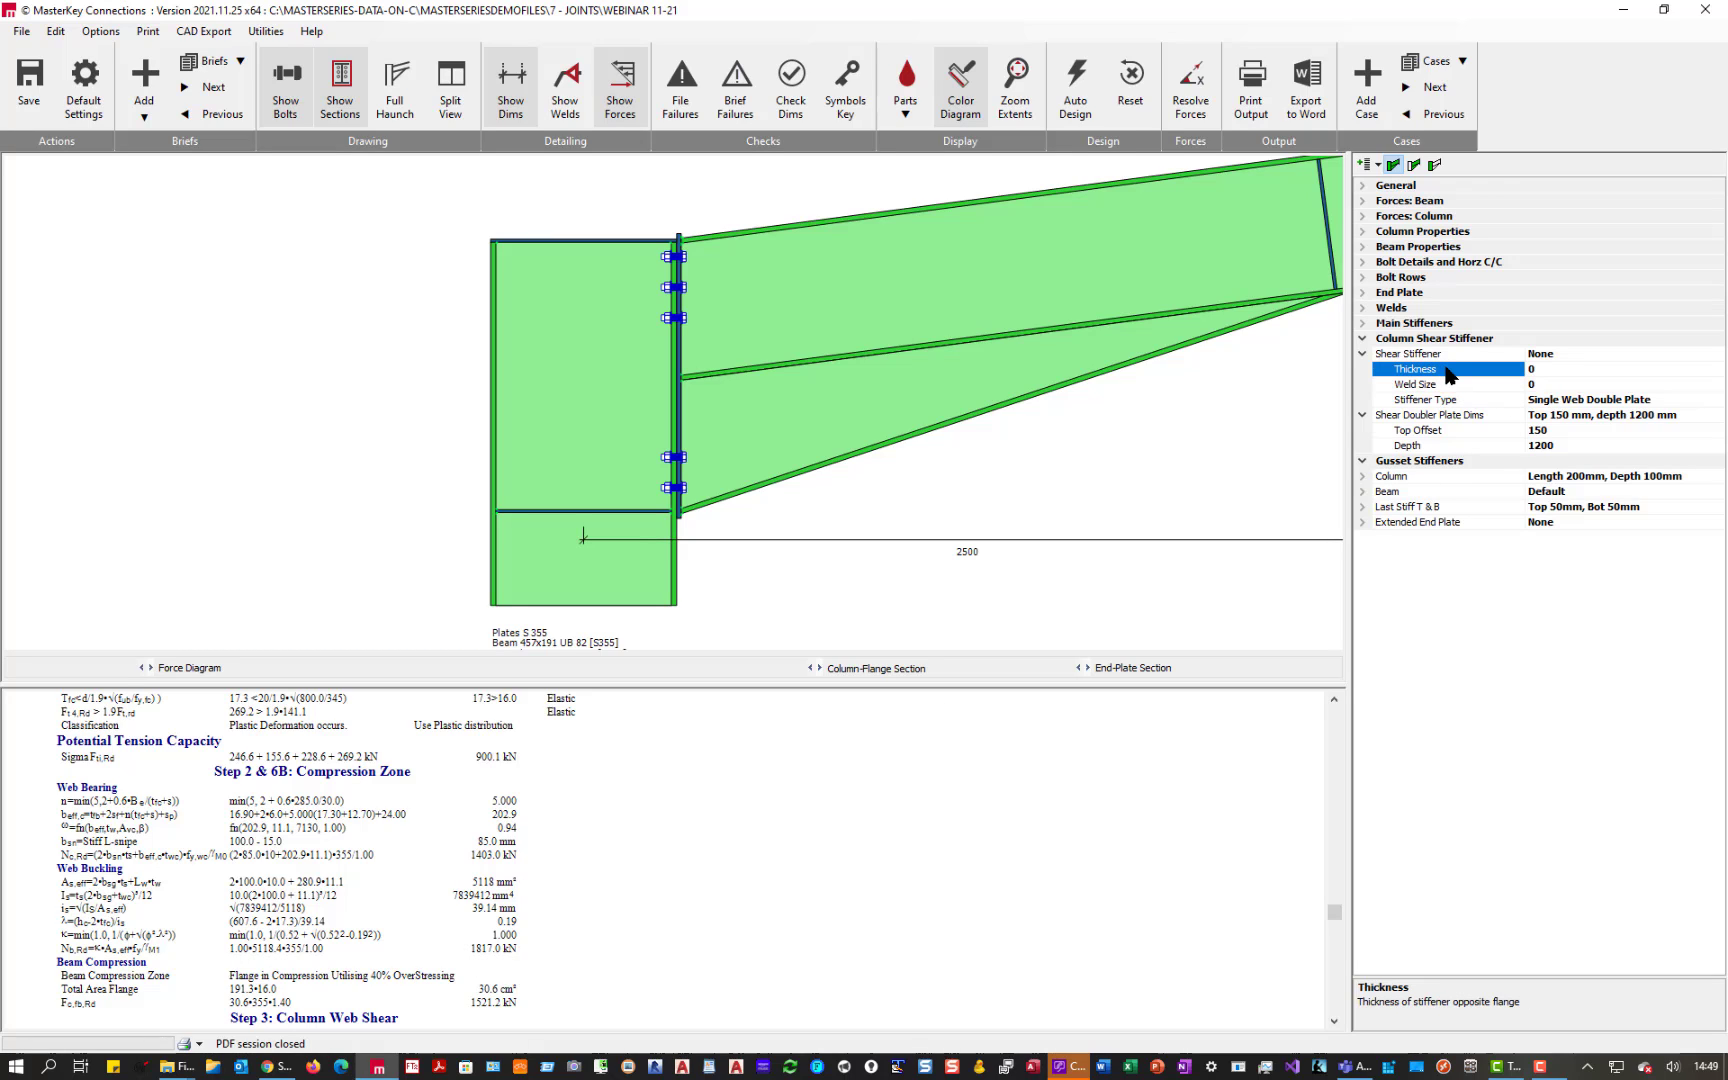
type("10")
key("Return")
scroll(413, 875, "down", 2)
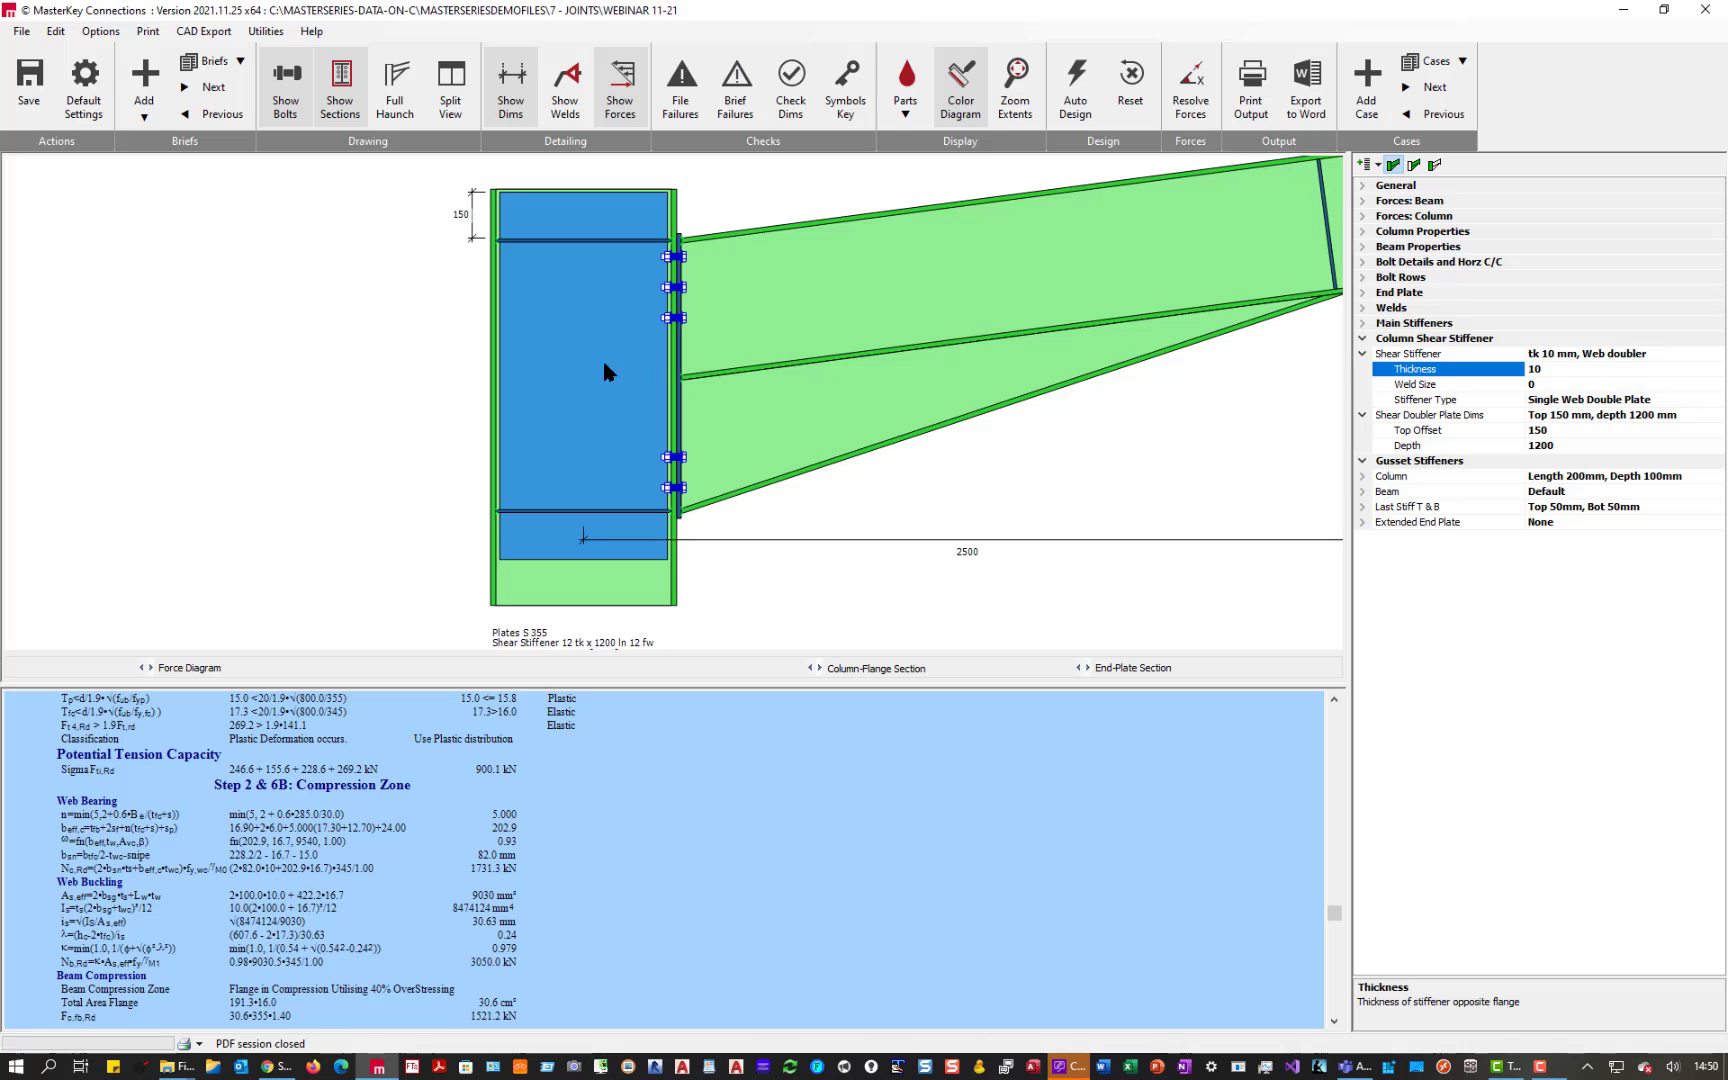
scroll(726, 430, "down", 1)
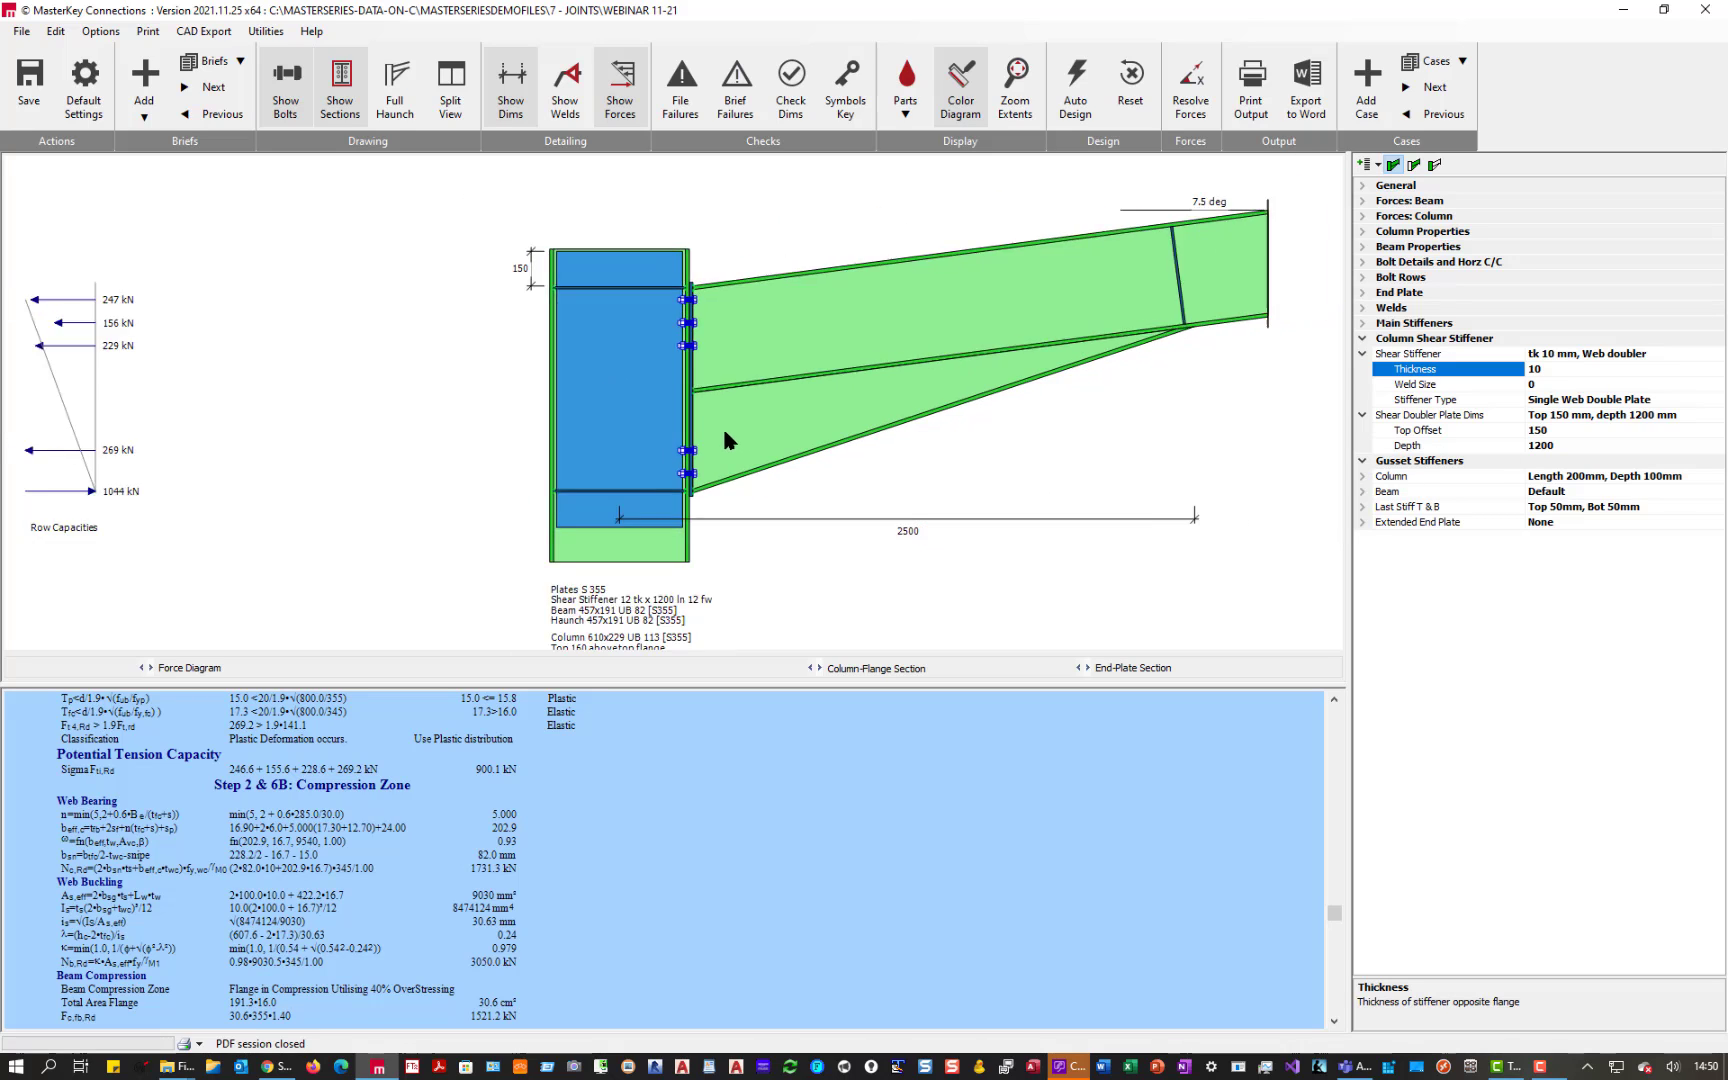
scroll(724, 433, "down", 1)
scroll(666, 342, "up", 1)
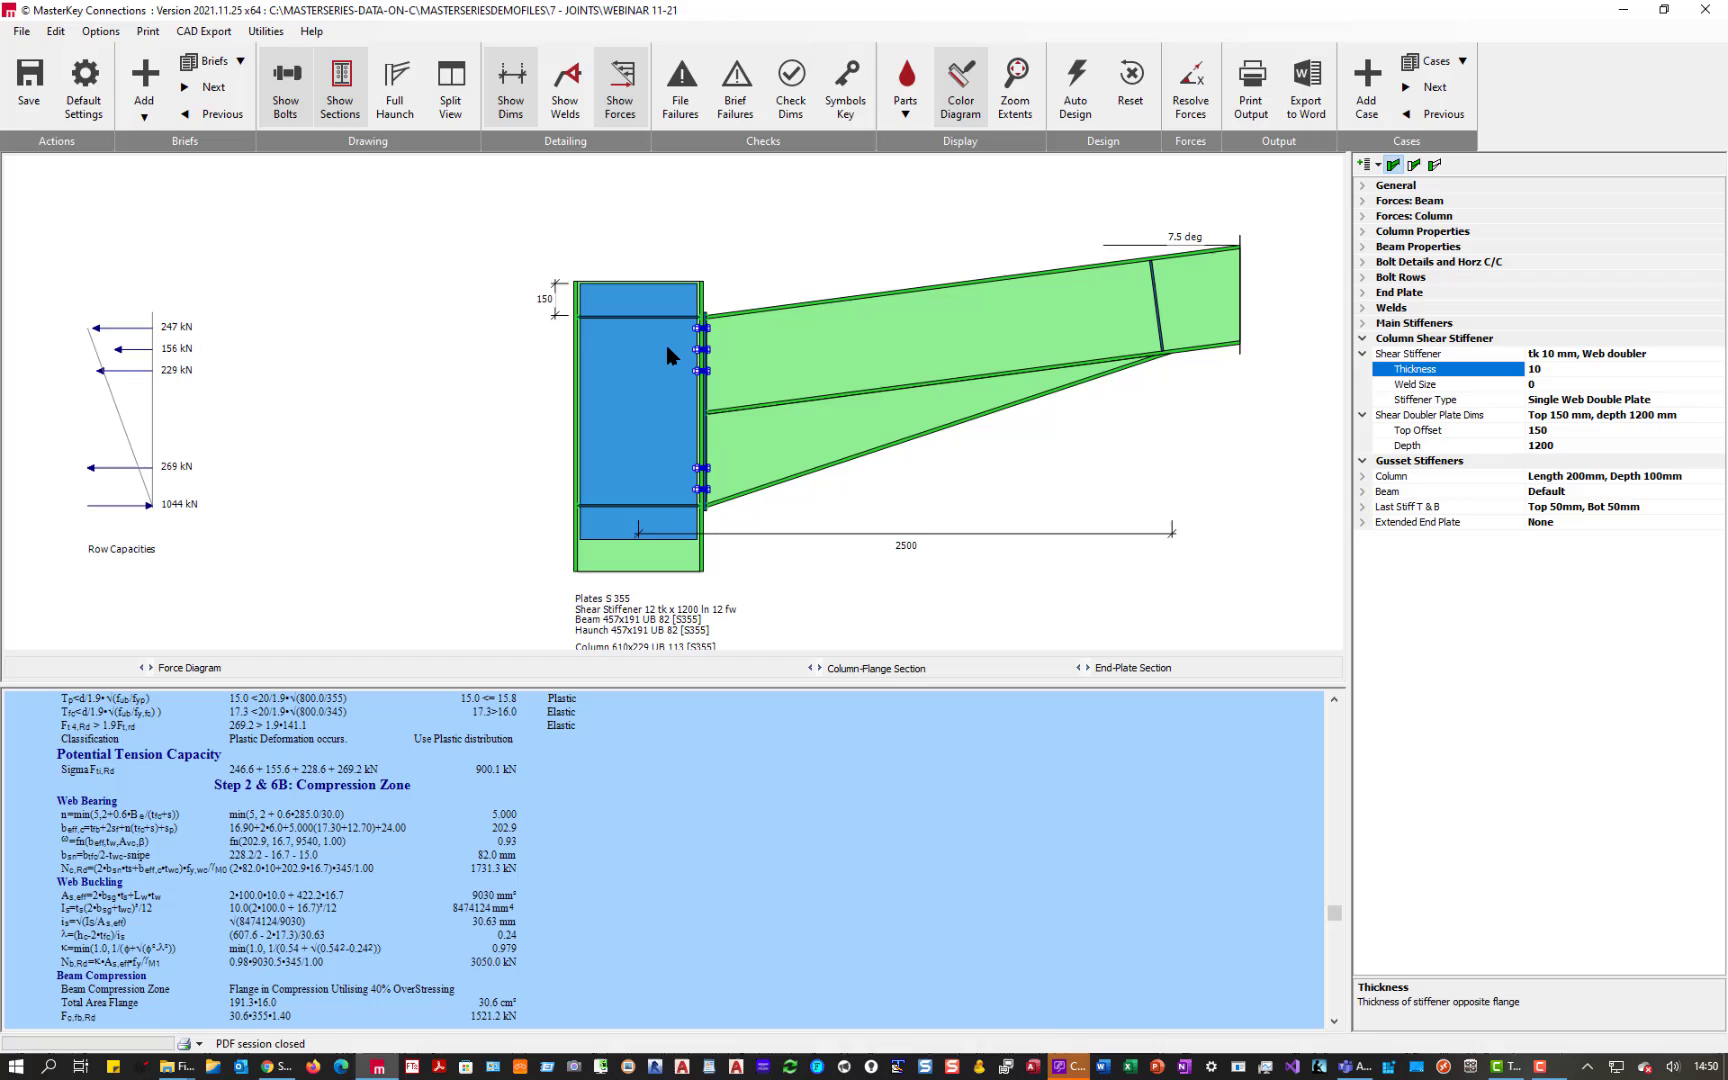